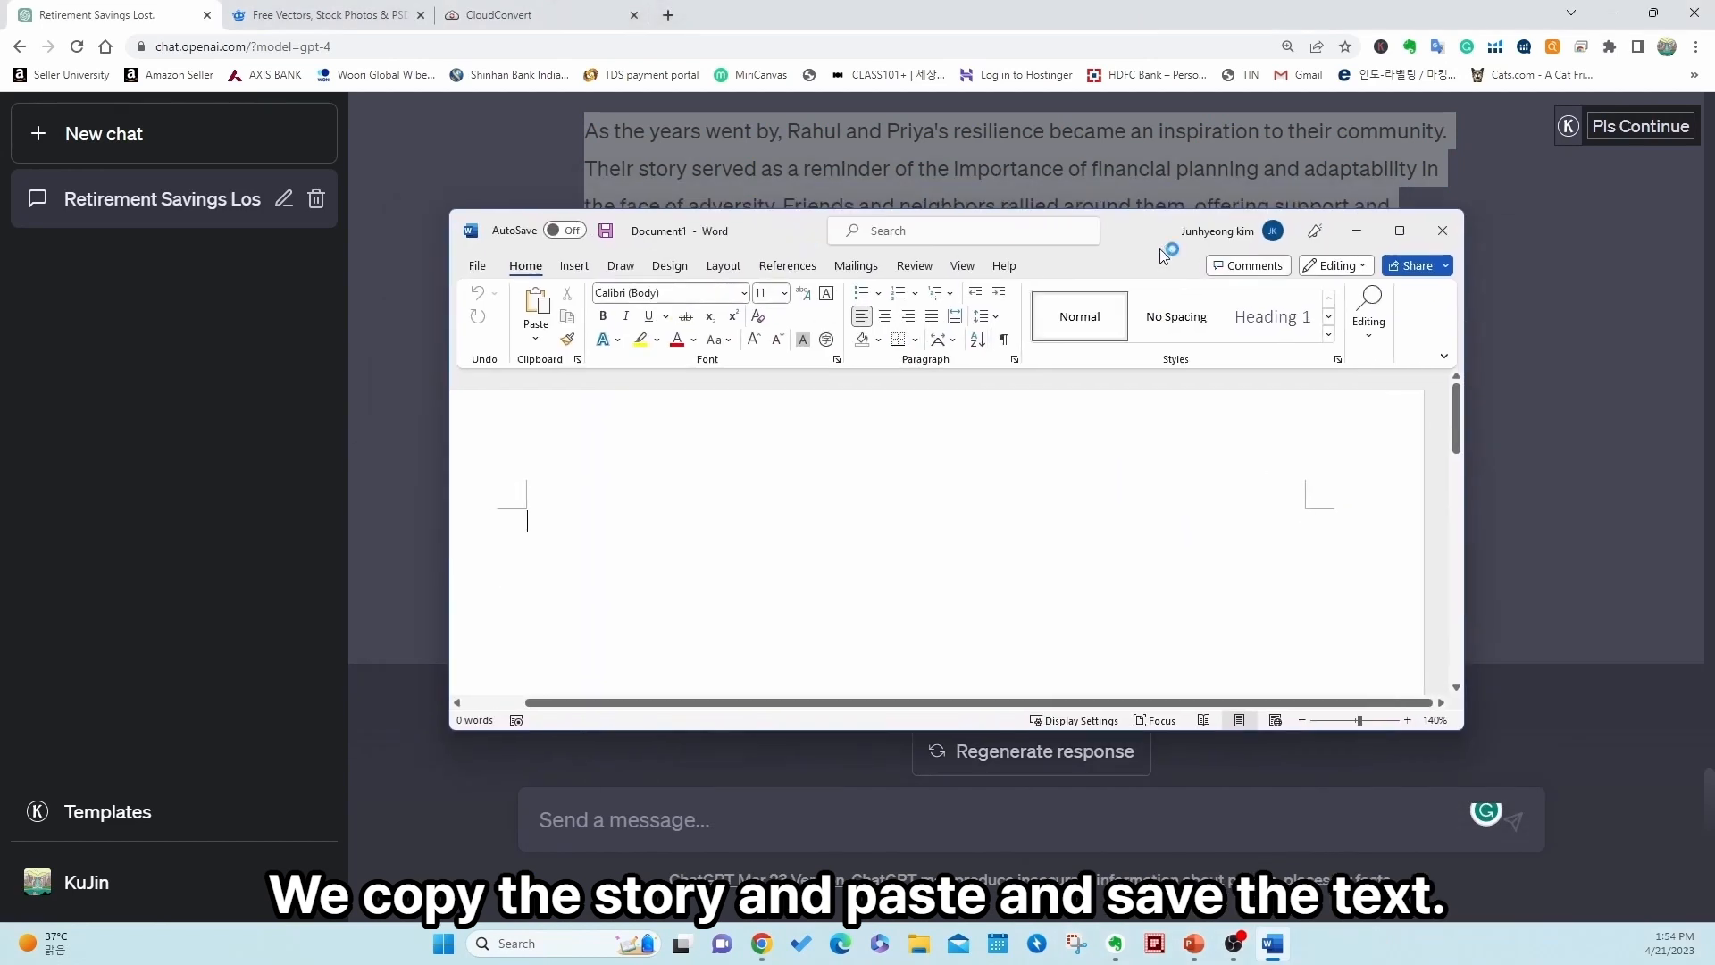
# - Paste the copied story into the blank Word document, with the document window maximized
pyautogui.click(1399, 229)
pyautogui.hotkey('ctrl', 'v')
pyautogui.scroll(15, 907, 410)
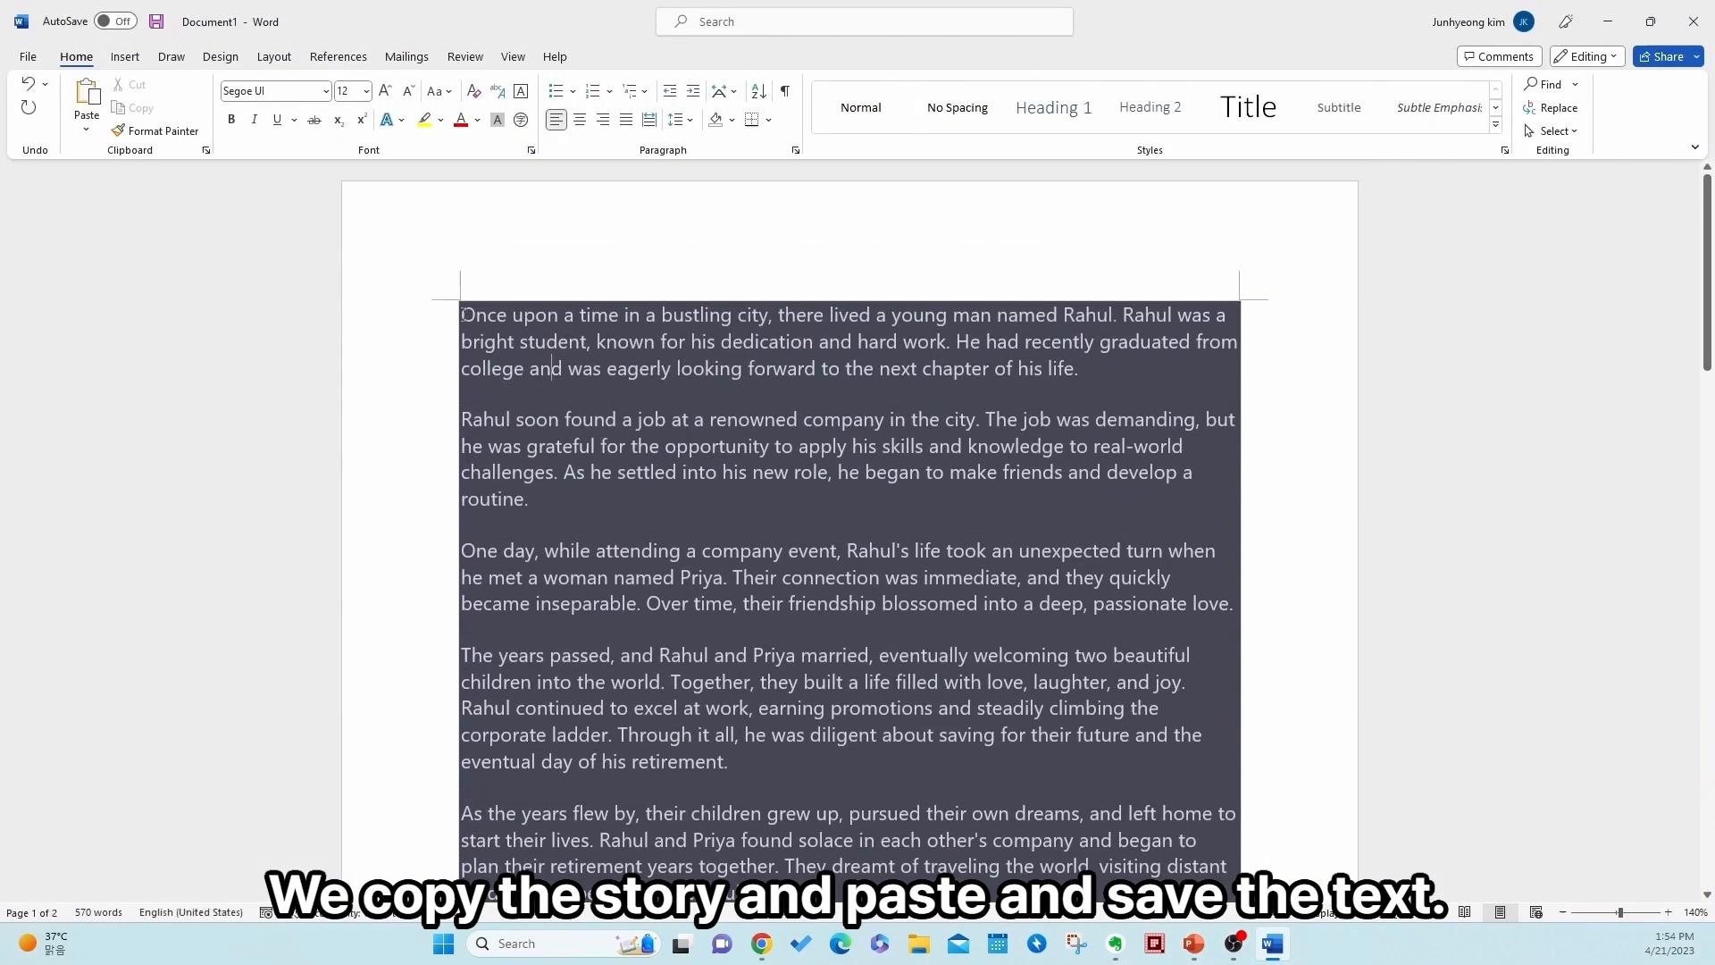
pyautogui.moveTo(826, 316); pyautogui.dragTo(871, 313)
pyautogui.click(1106, 371)
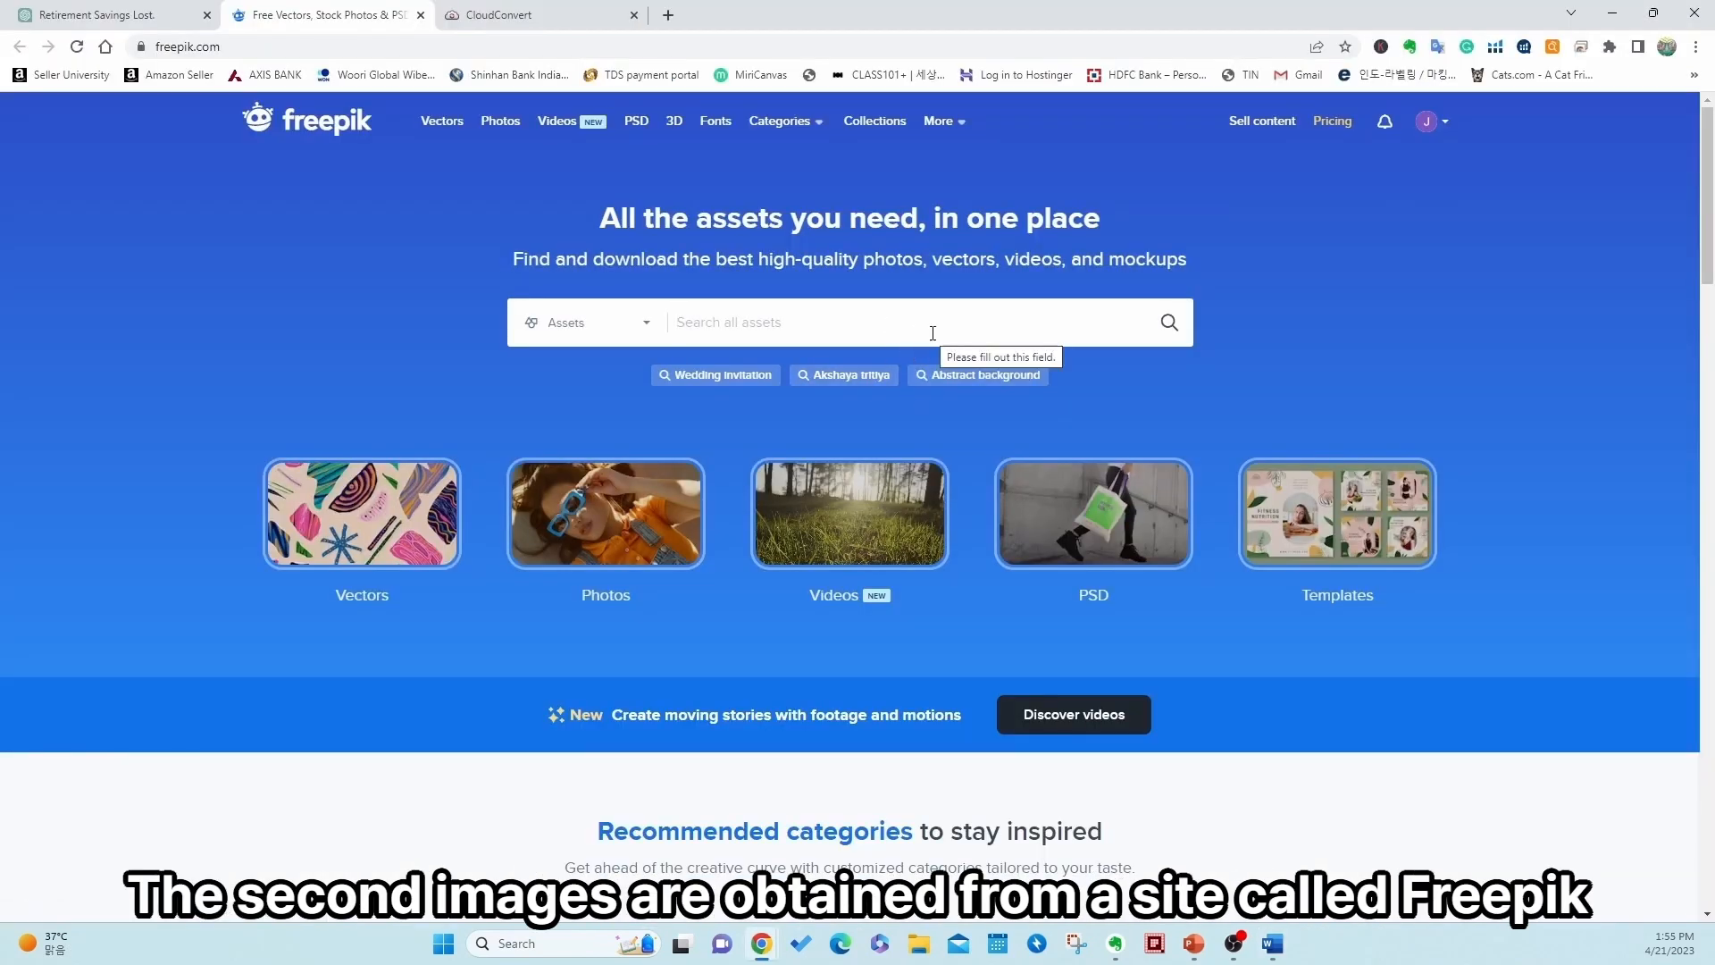
# - On Freepik, limit the asset search to vectors and search for "a man life cycle"
pyautogui.click(620, 335)
pyautogui.click(608, 433)
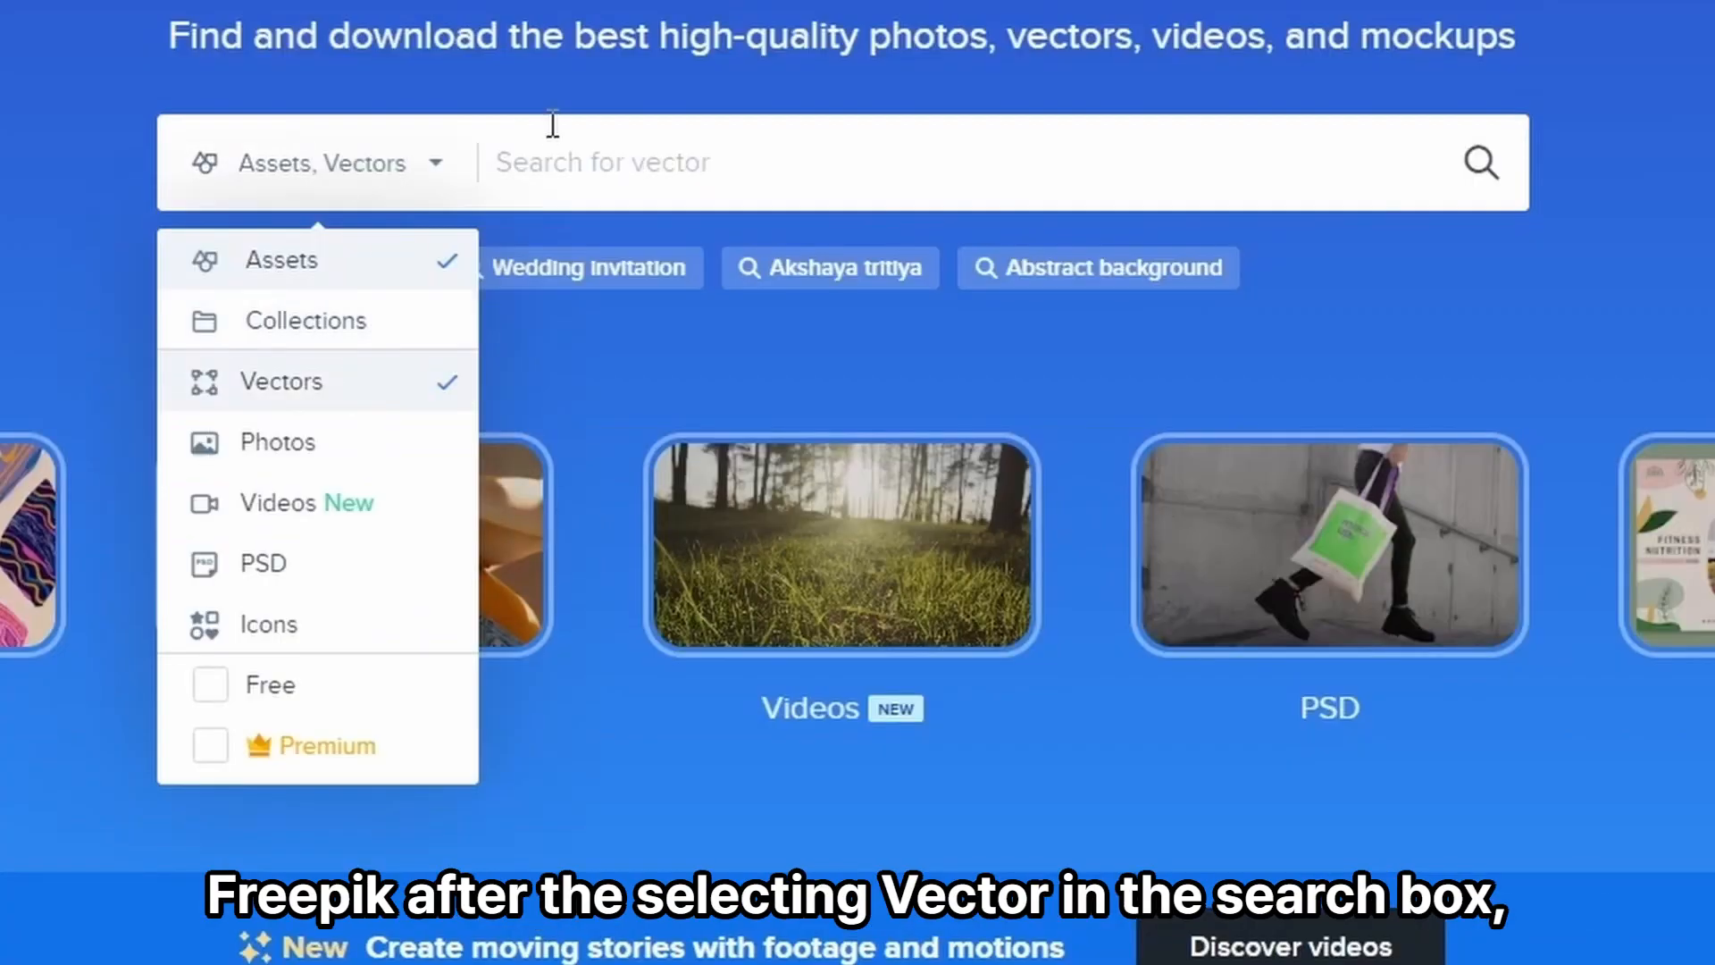
pyautogui.click(768, 326)
pyautogui.click(678, 169)
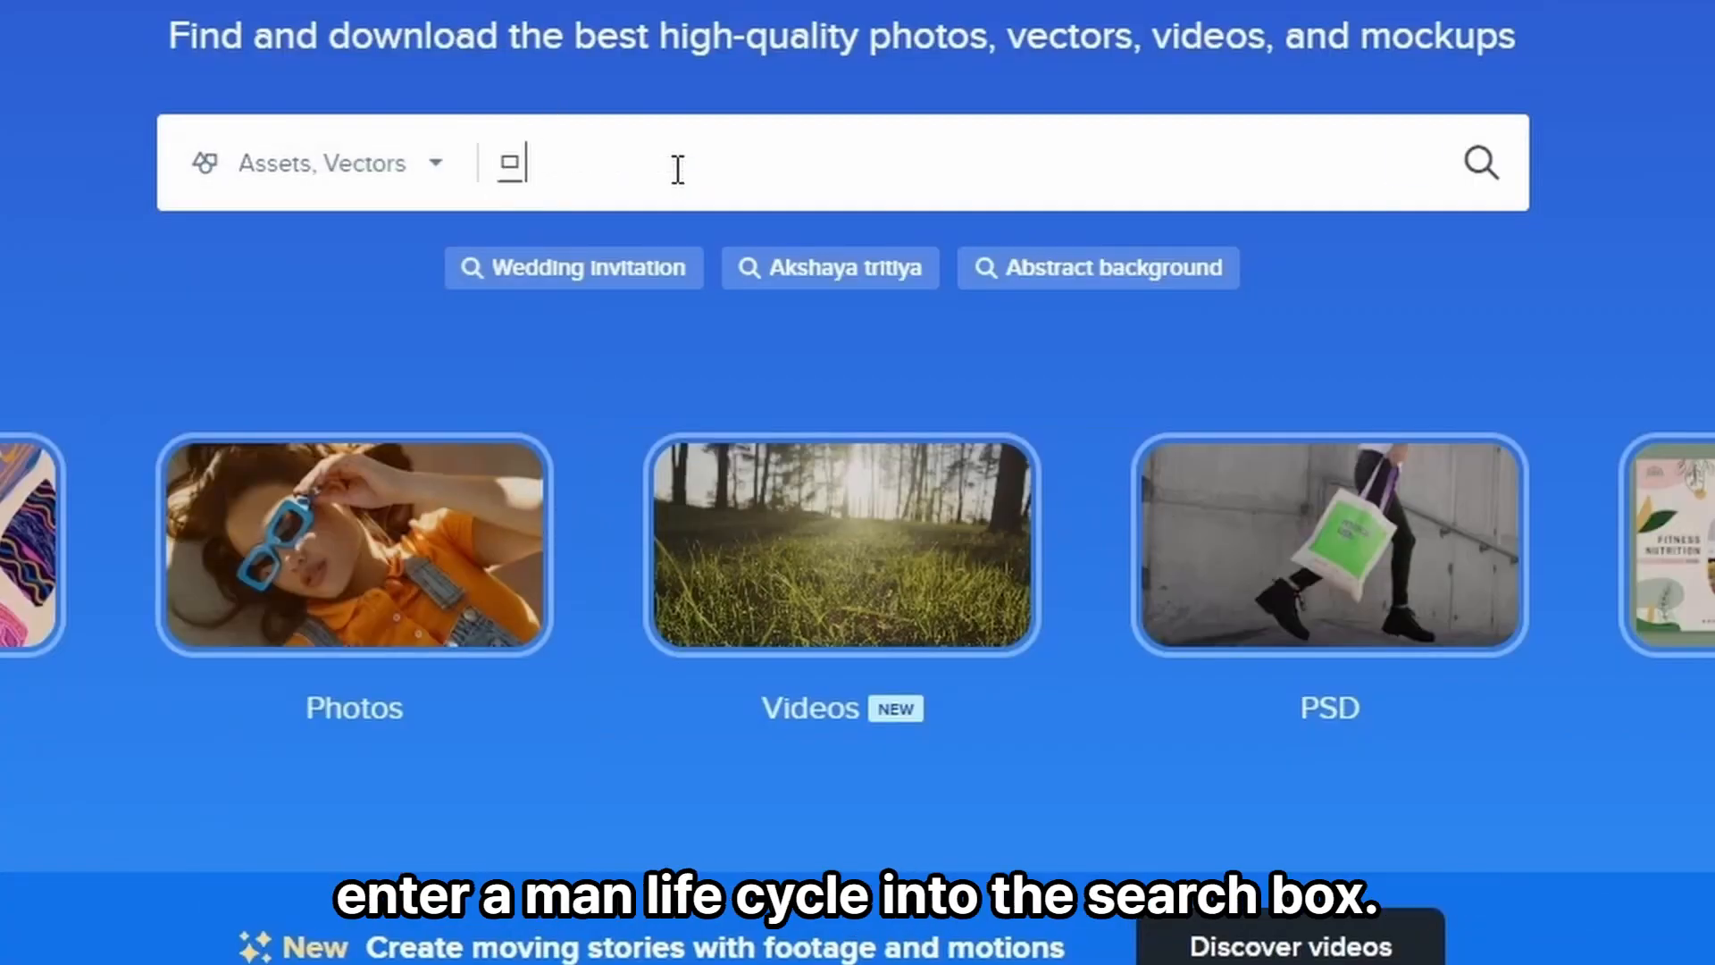
pyautogui.write('a man life cycle')
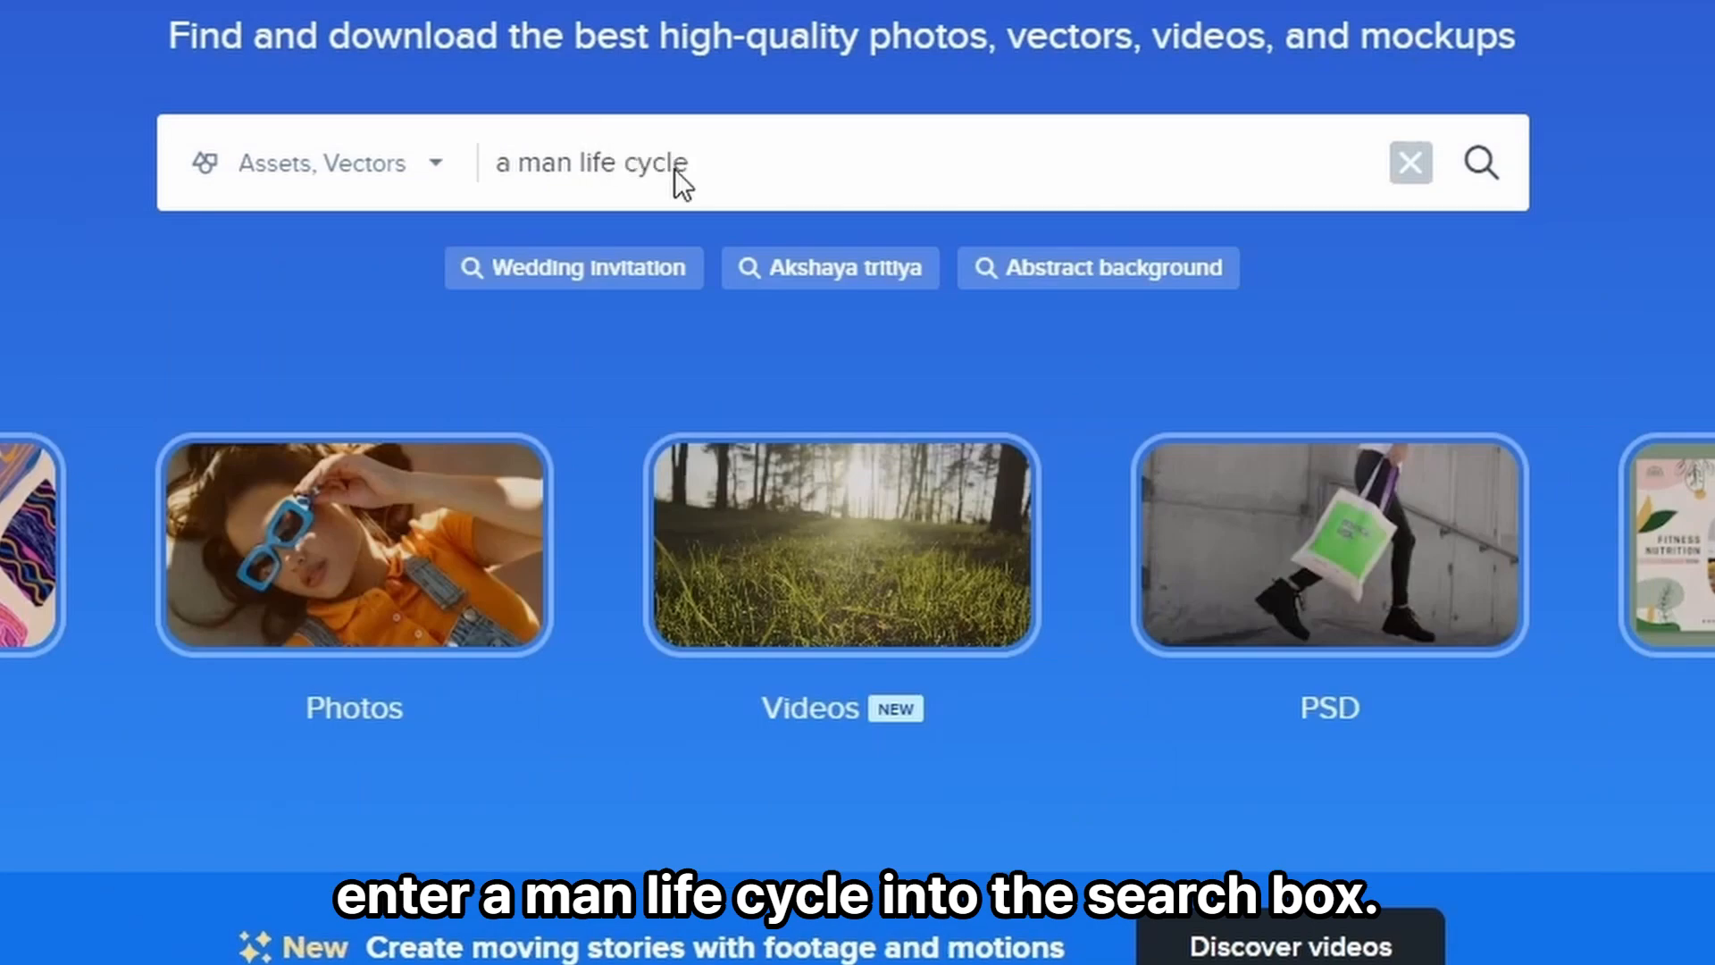
pyautogui.press('Return')
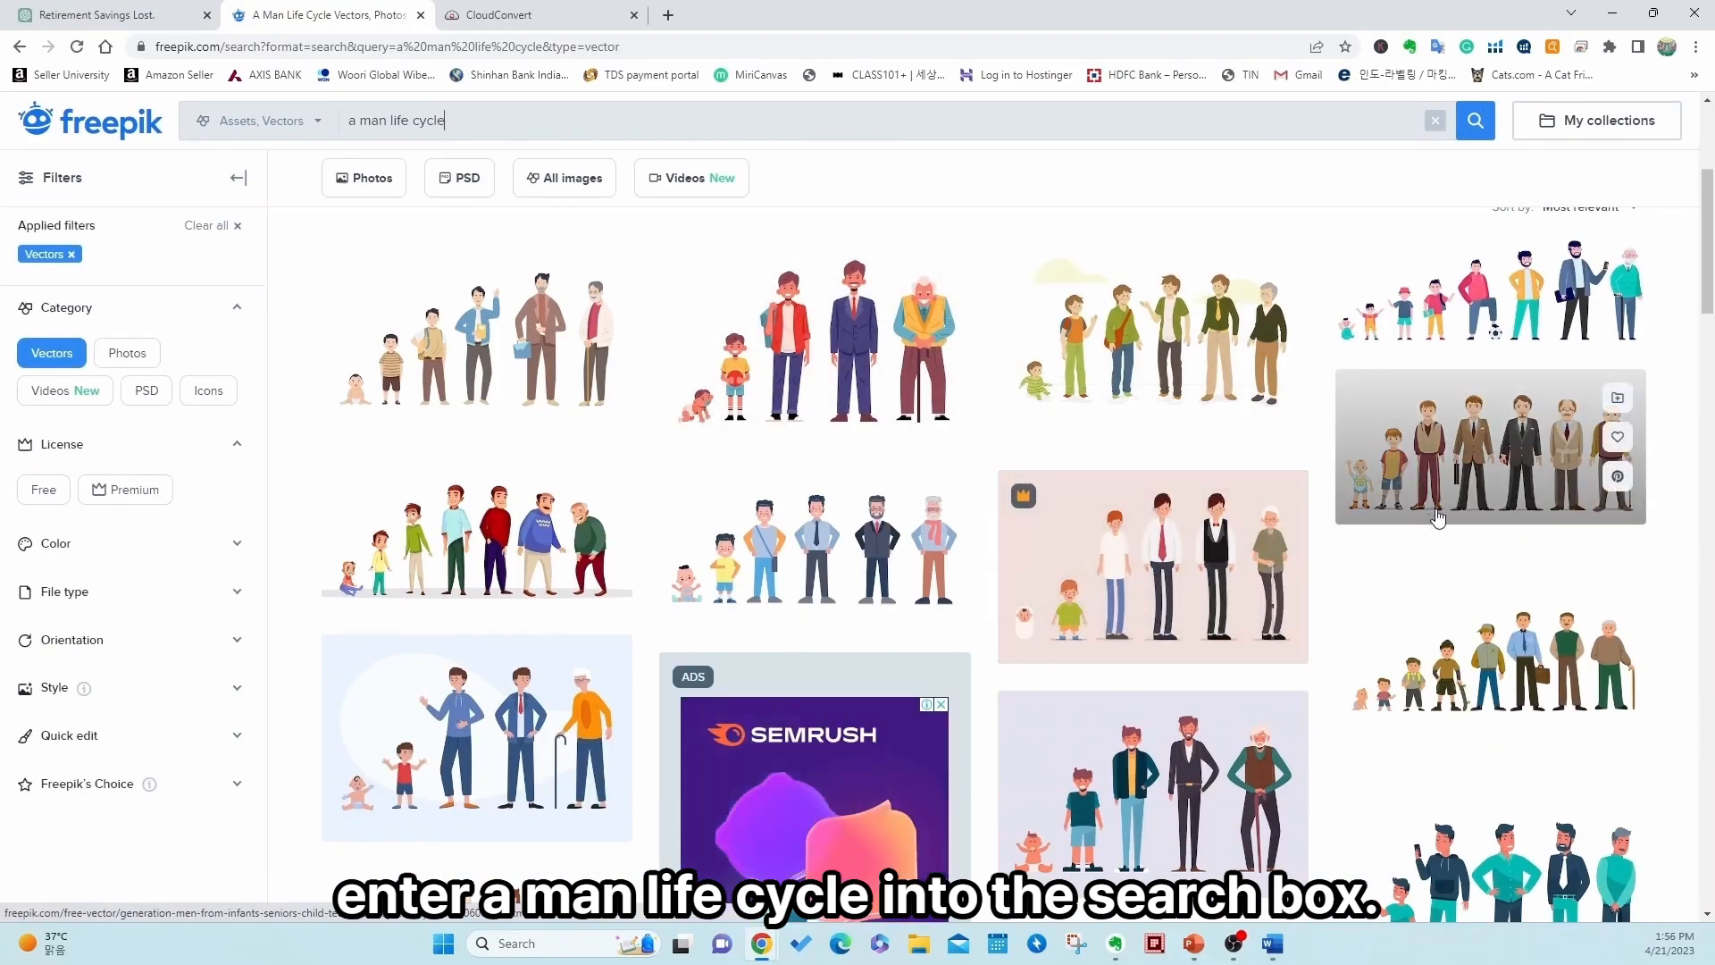
# - Open the first result, the person in different ages, check that its file types include EPS, and download the free version
pyautogui.scroll(2, 804, 483)
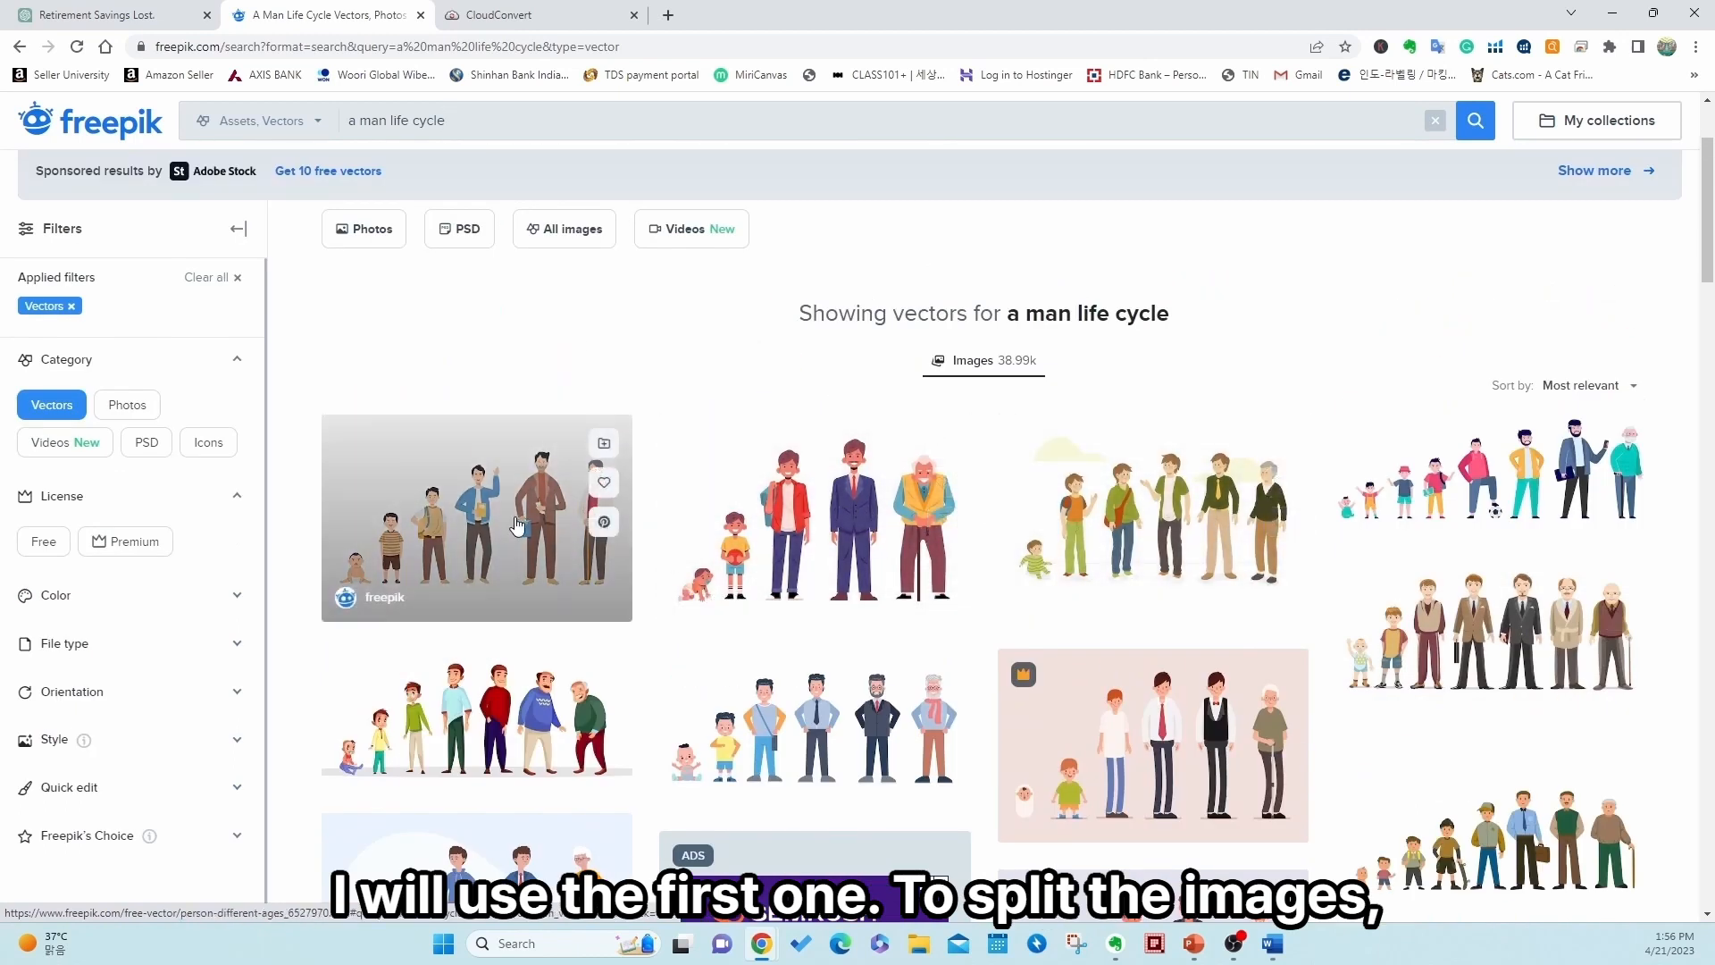
pyautogui.click(524, 522)
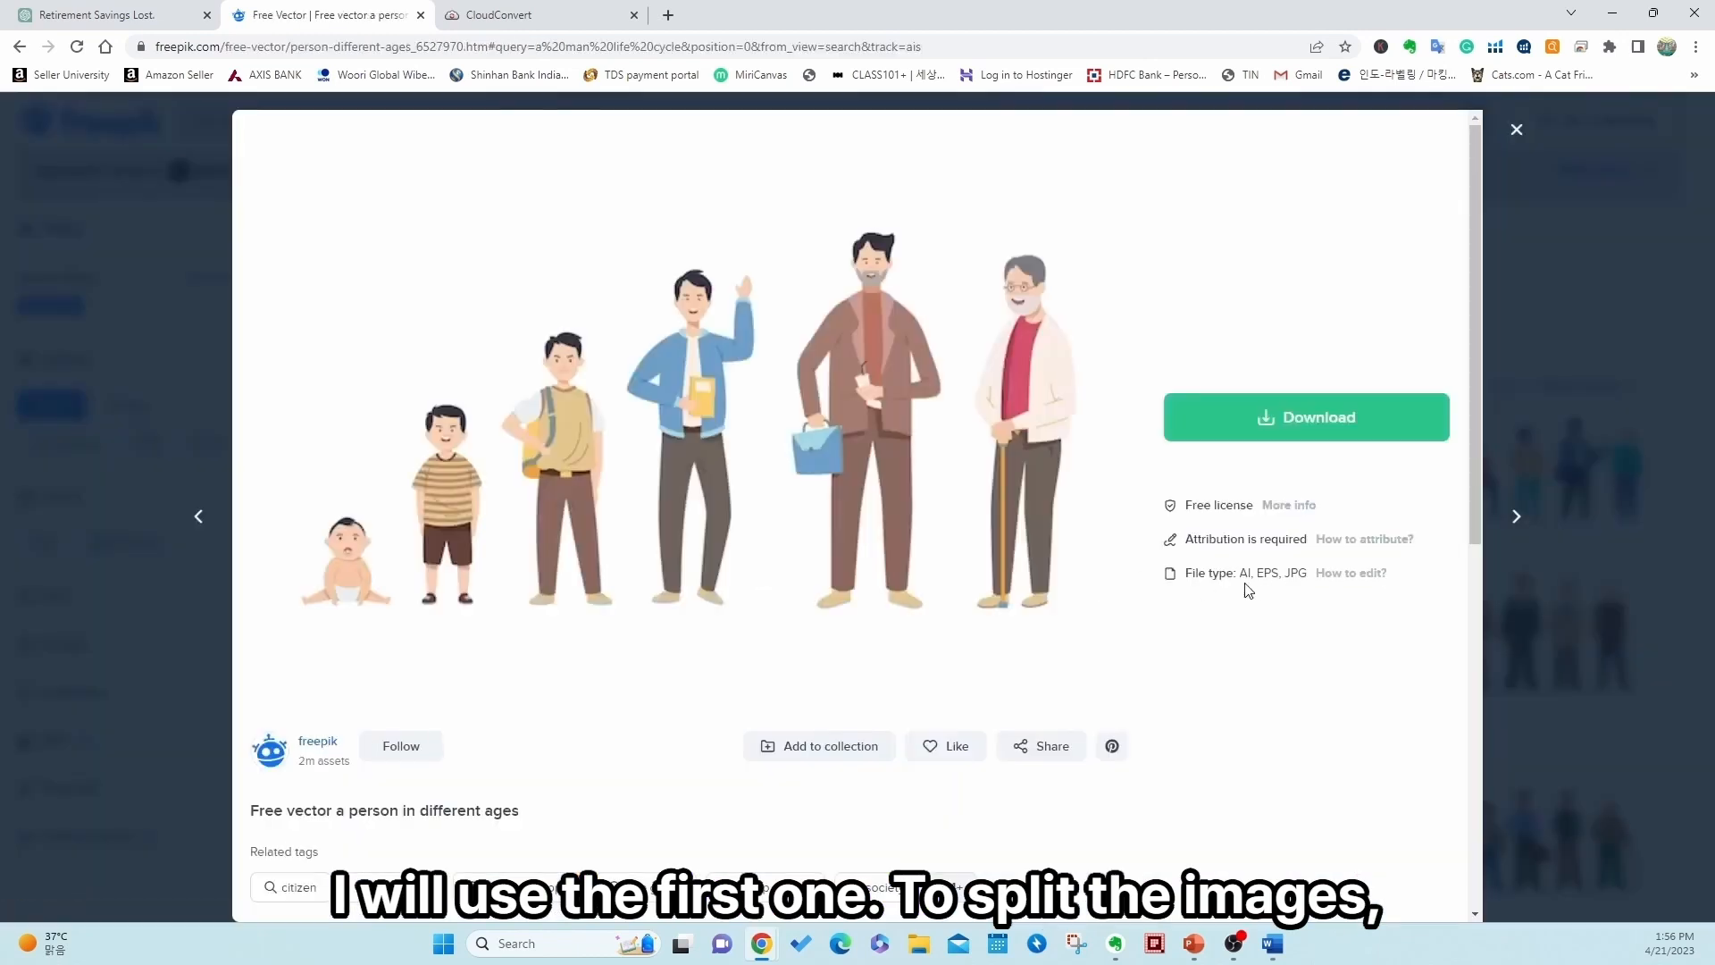
pyautogui.moveTo(1238, 574); pyautogui.dragTo(1307, 577)
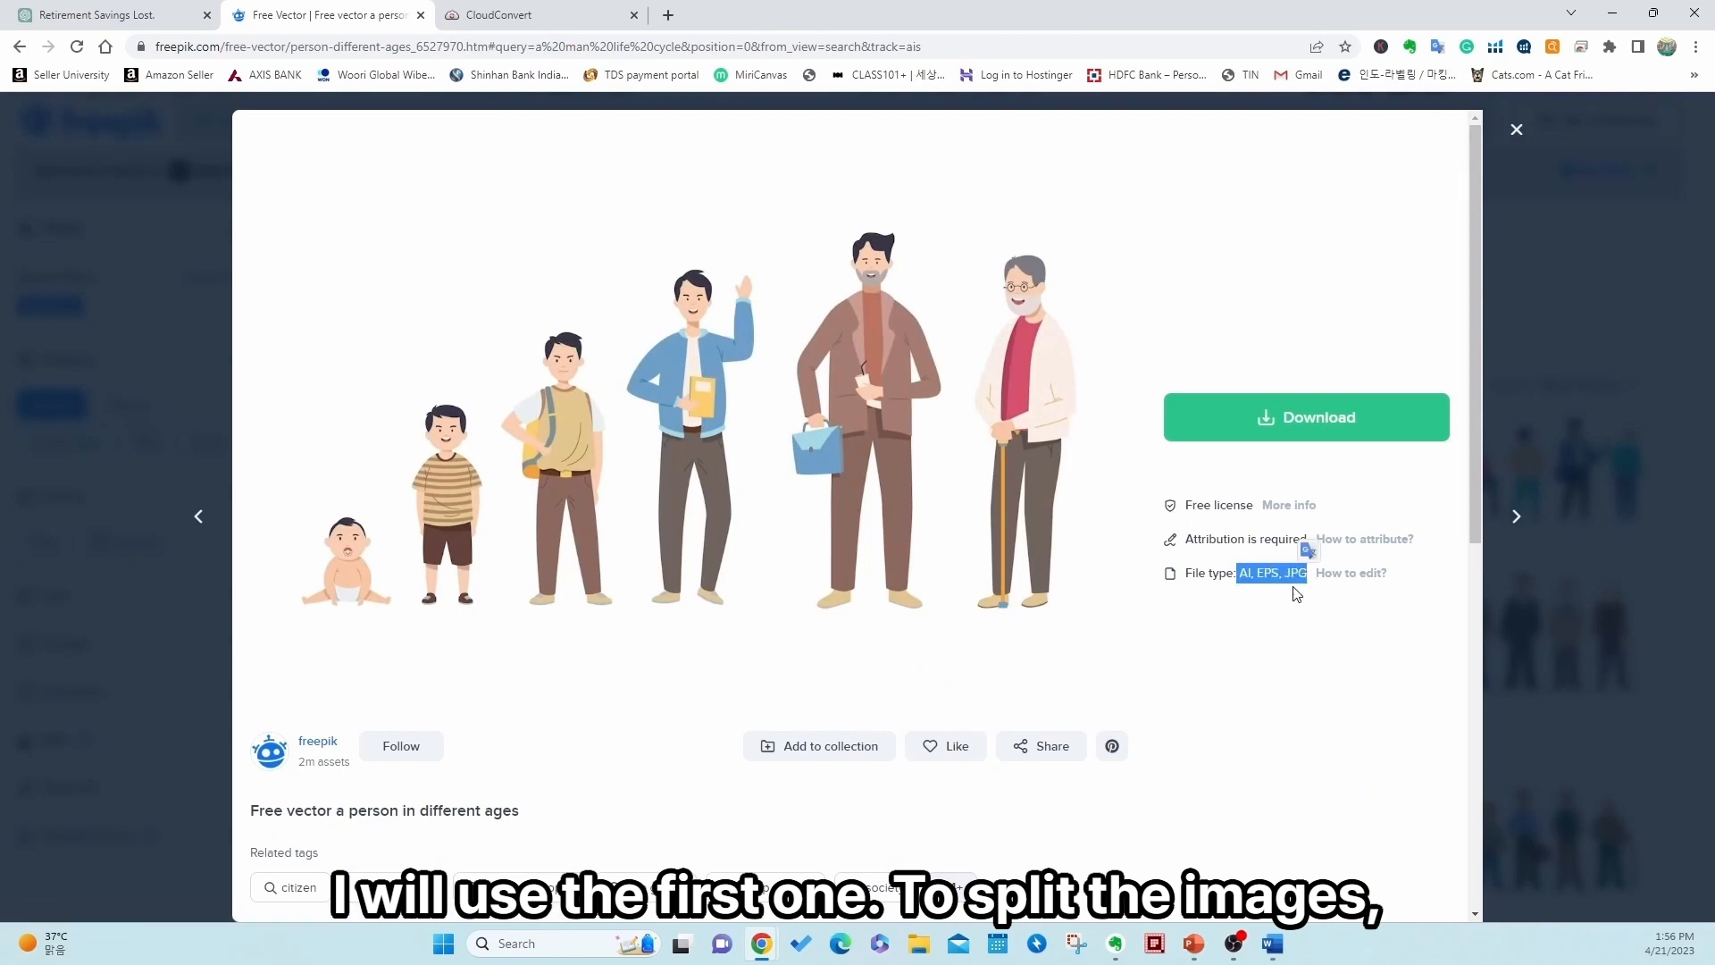
pyautogui.scroll(4, 1287, 583)
pyautogui.scroll(-8, 1331, 603)
pyautogui.click(1075, 476)
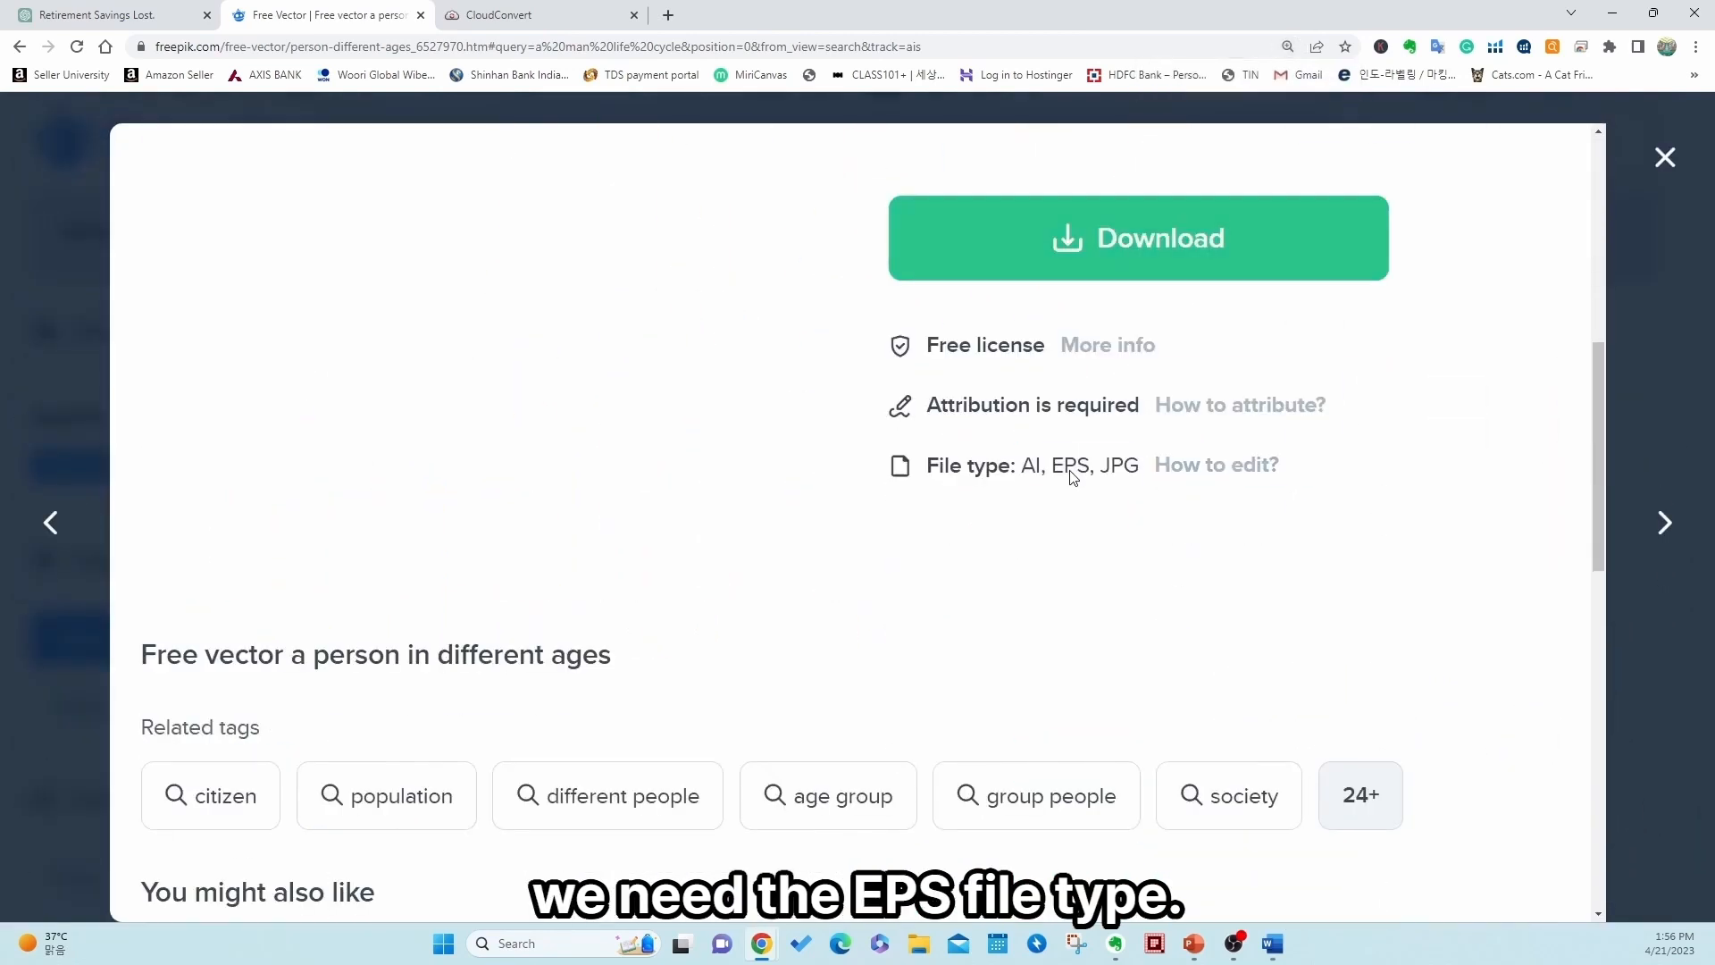
pyautogui.scroll(8, 1187, 494)
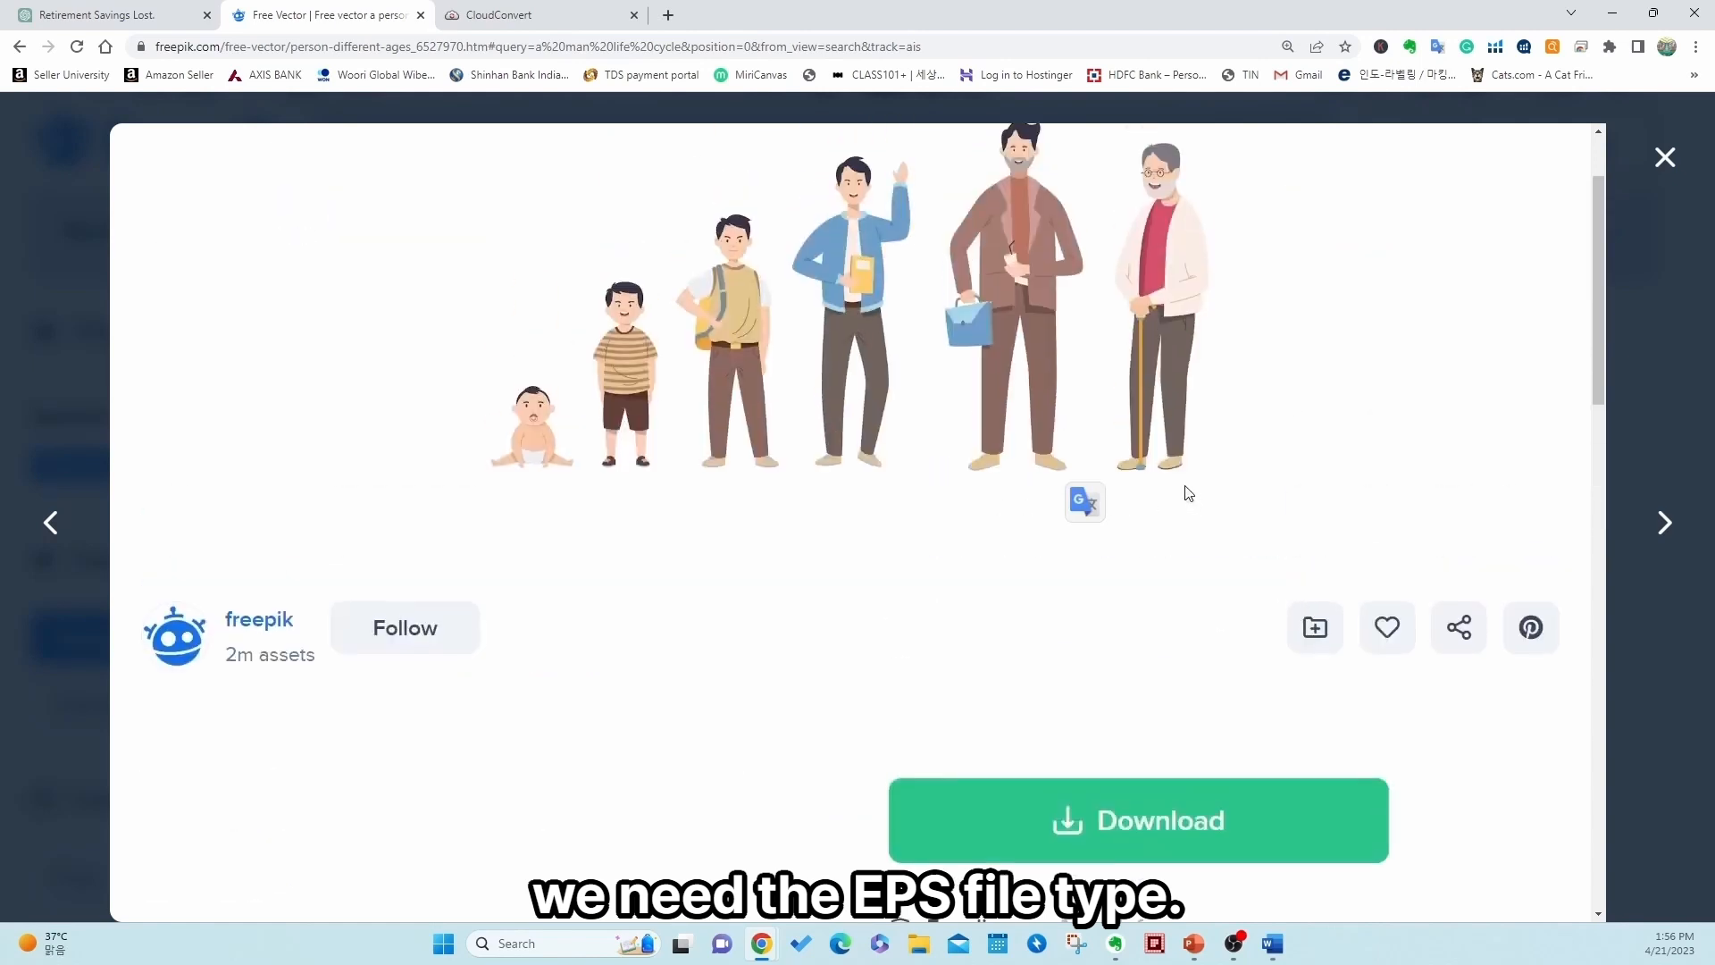
pyautogui.scroll(-2, 1214, 482)
pyautogui.click(1325, 513)
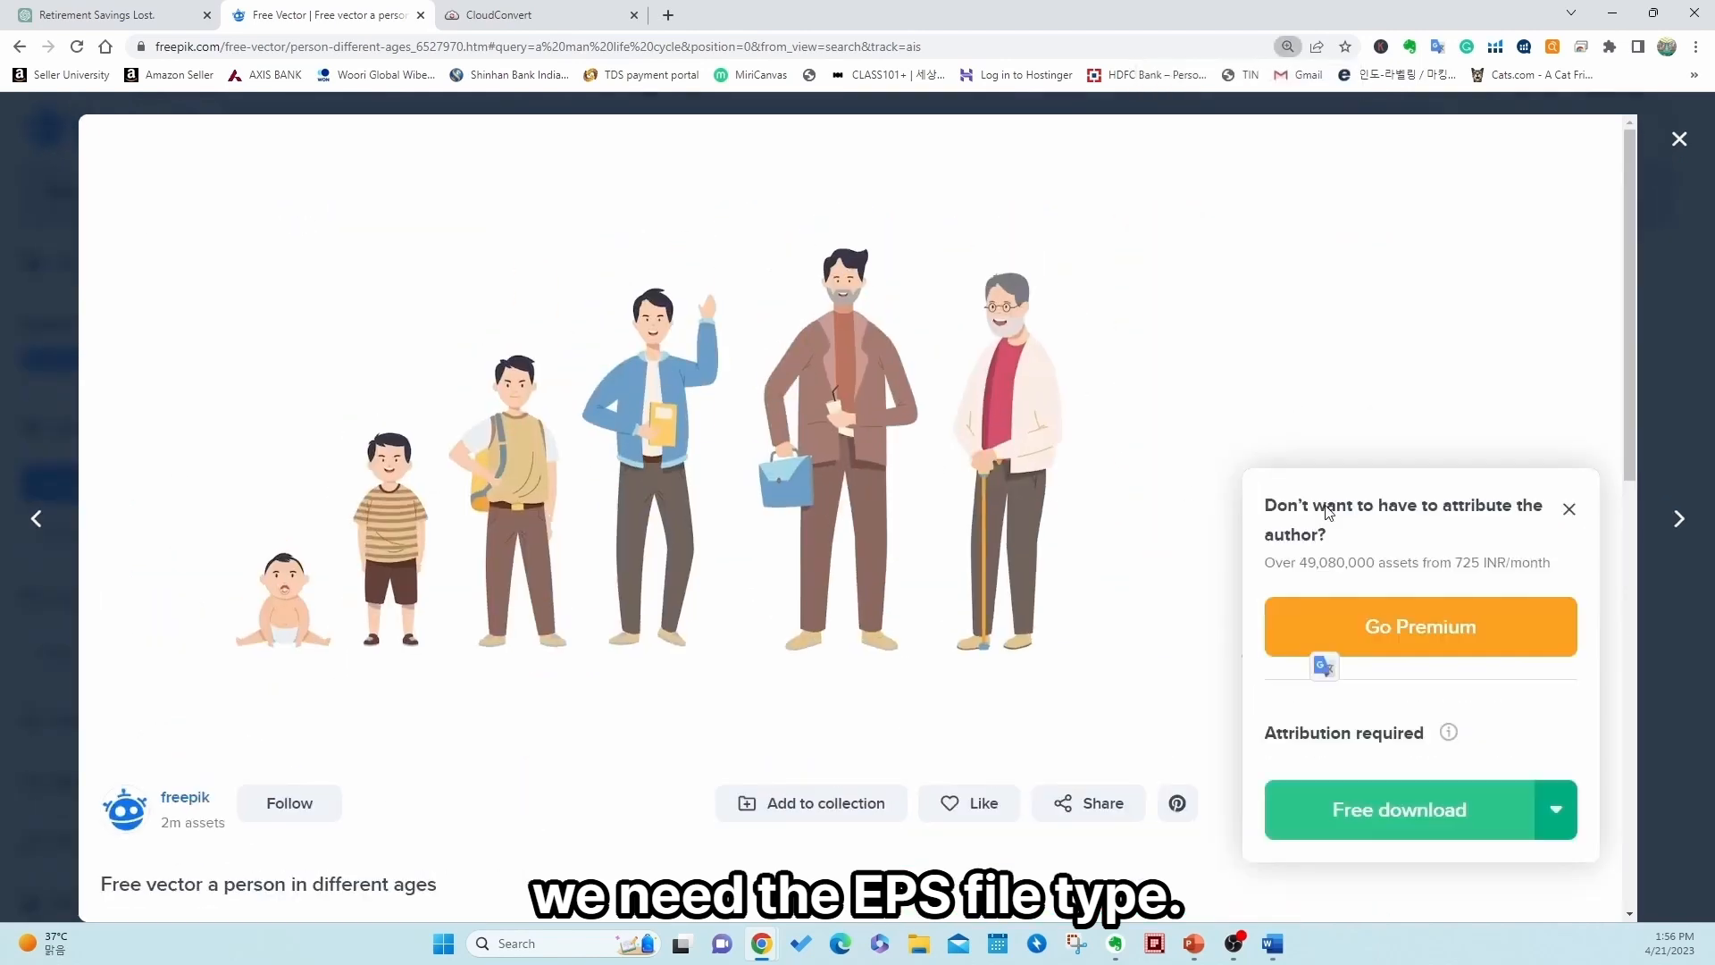
pyautogui.click(1374, 801)
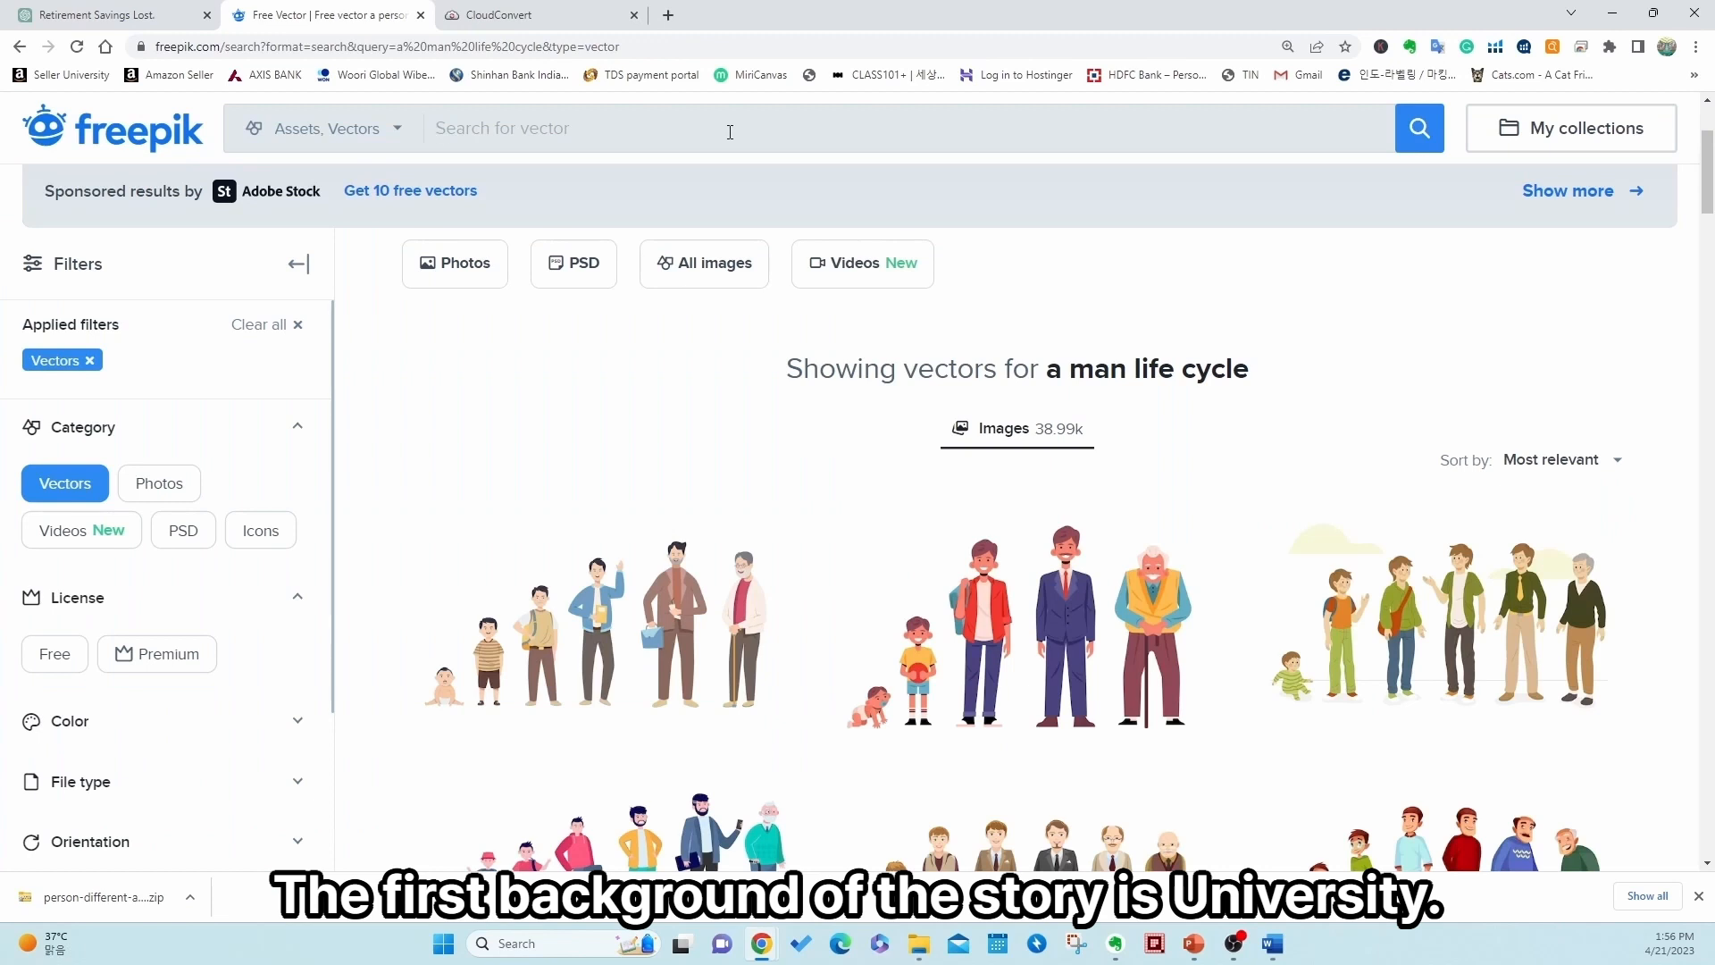
# - Search the vectors for "college" and download the free version of the red college building banner
pyautogui.write('ge')
pyautogui.press('Return')
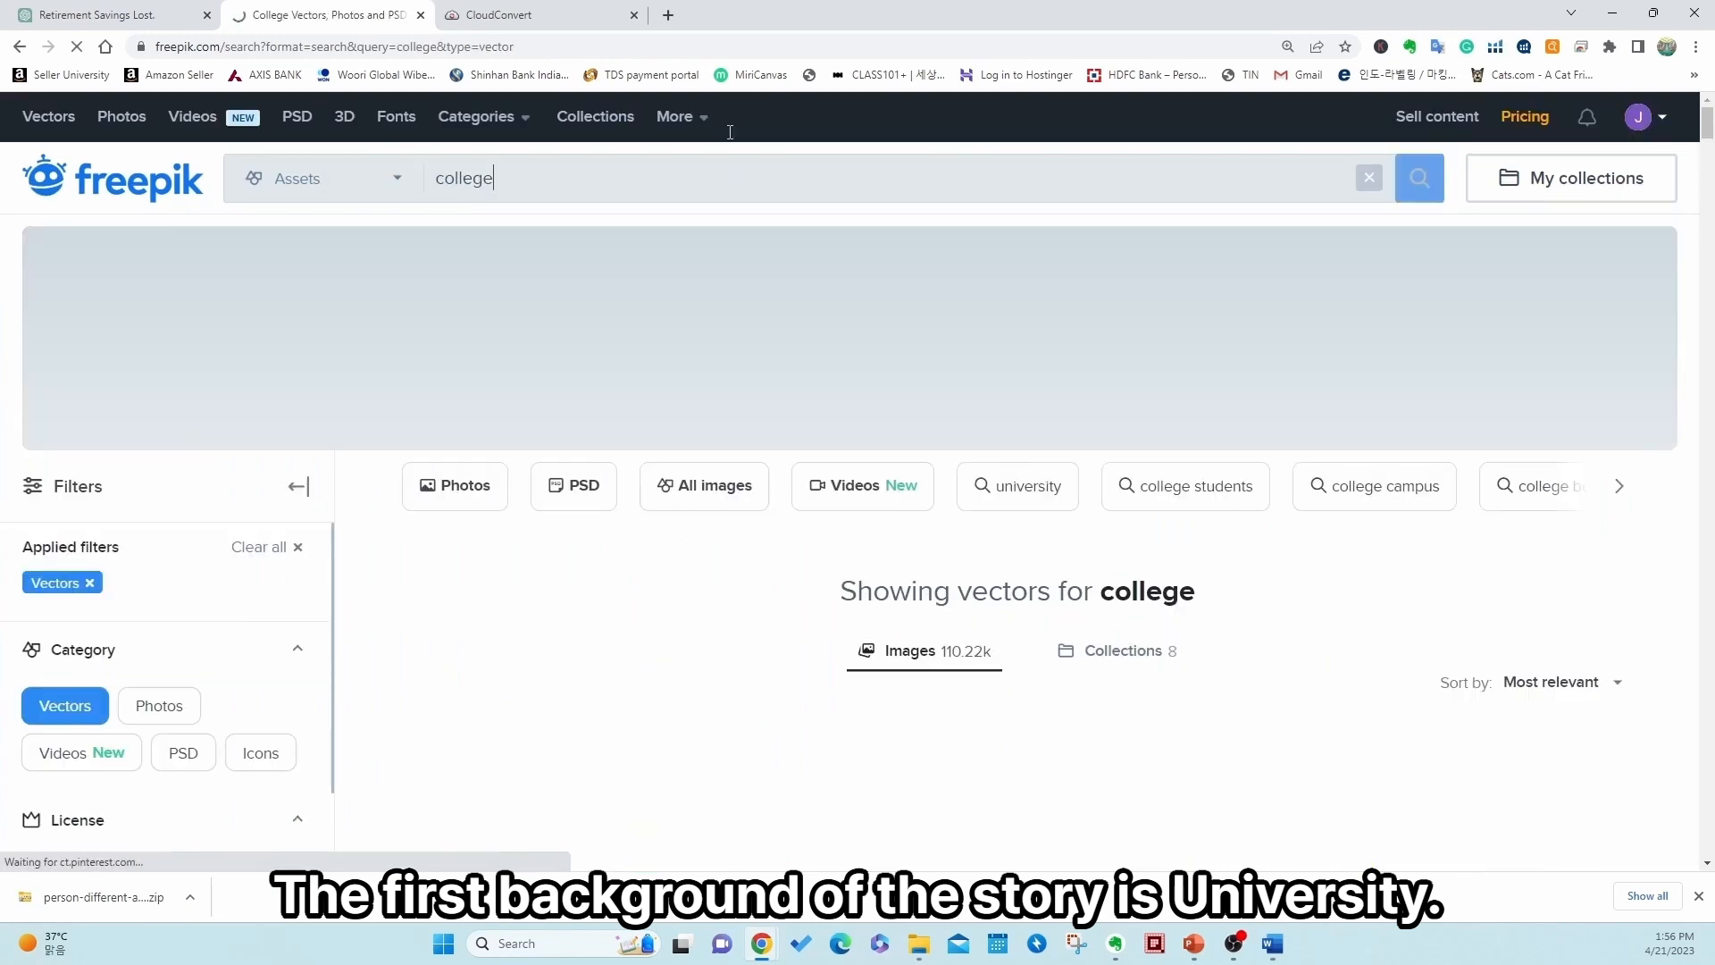
pyautogui.scroll(-8, 1188, 525)
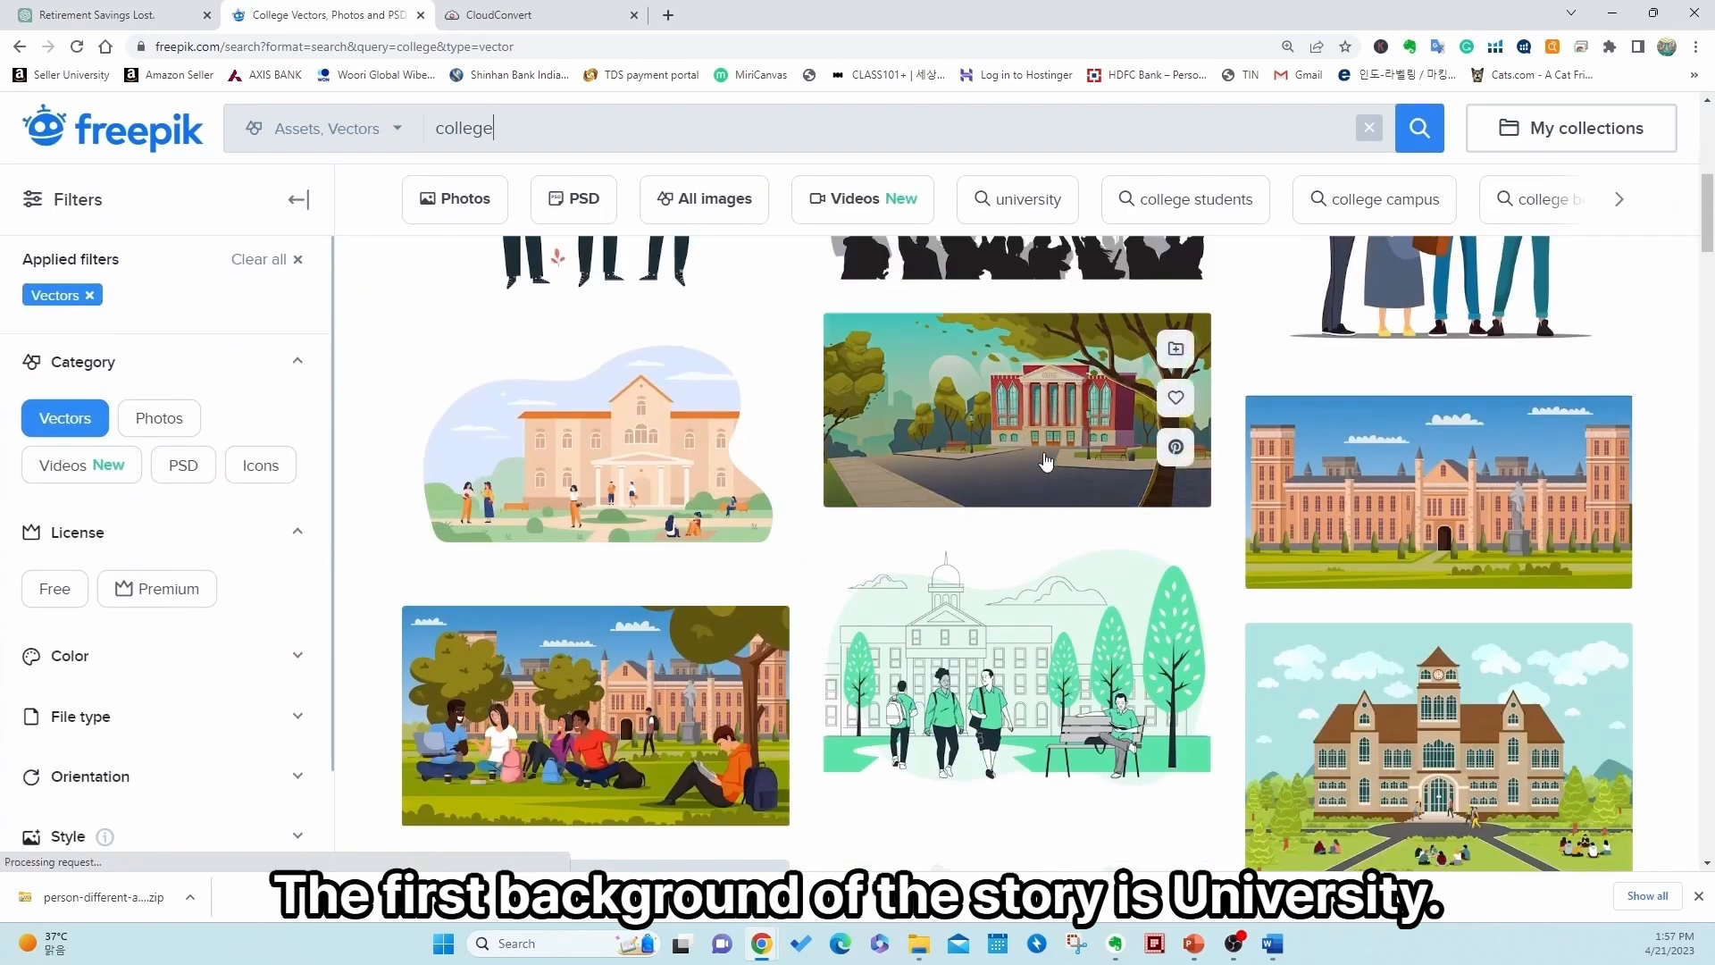
pyautogui.click(1141, 413)
pyautogui.click(1422, 508)
pyautogui.click(1372, 817)
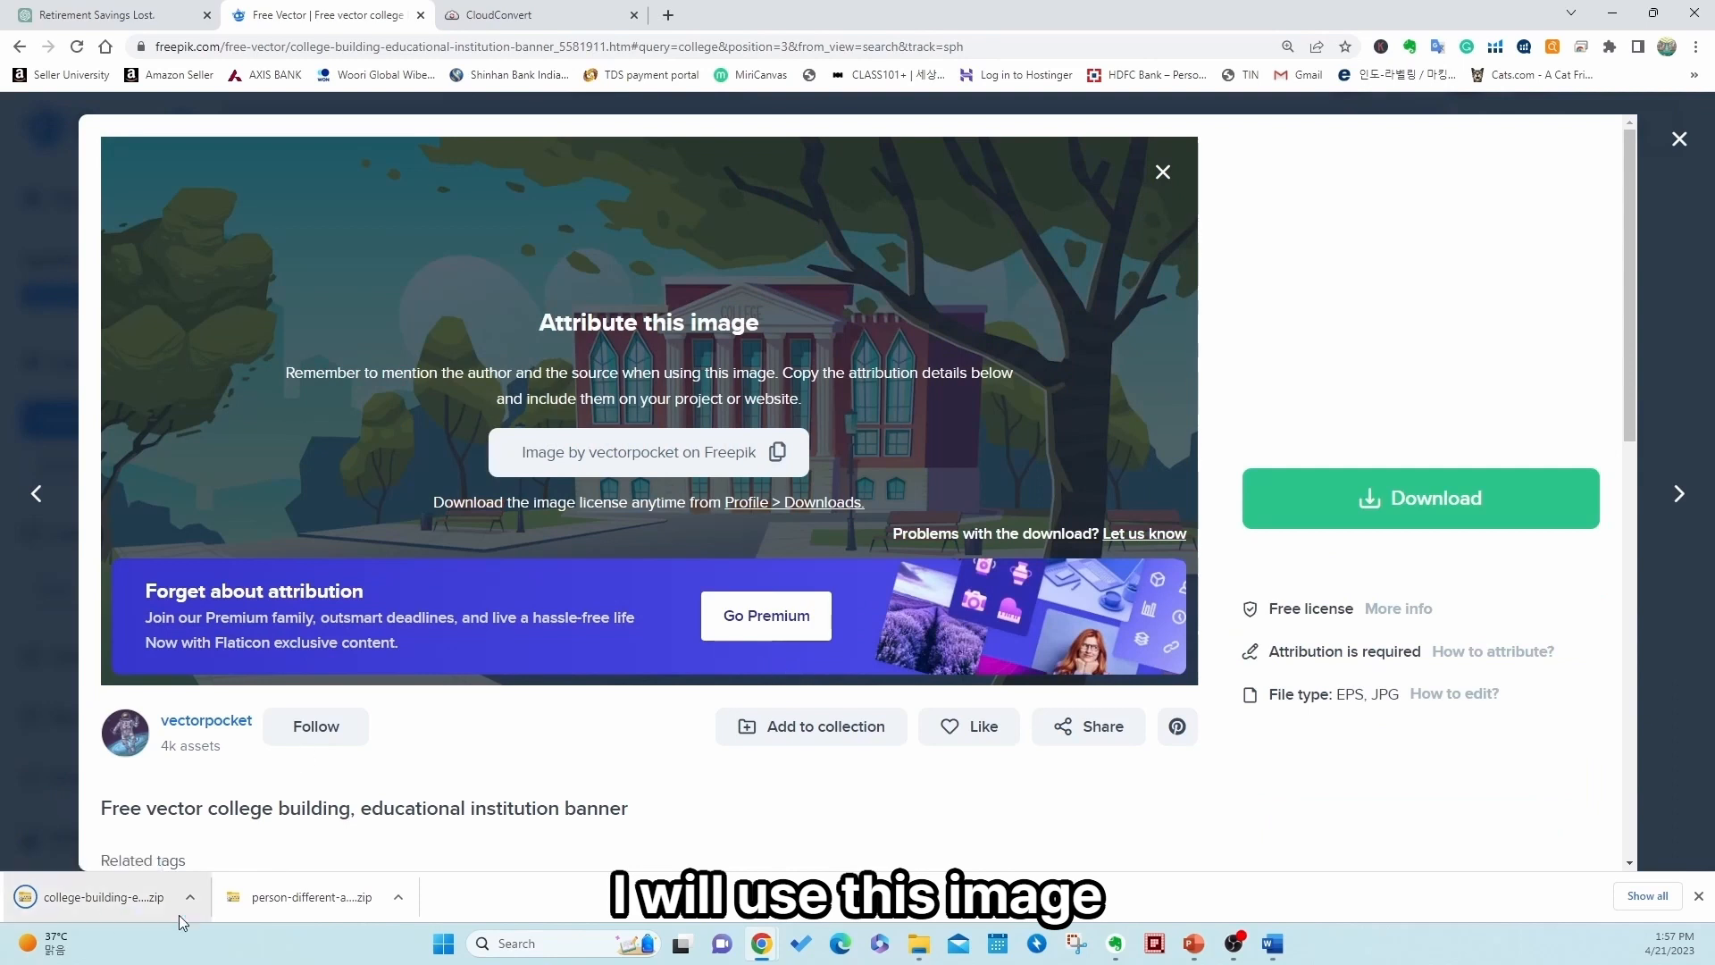
pyautogui.click(190, 897)
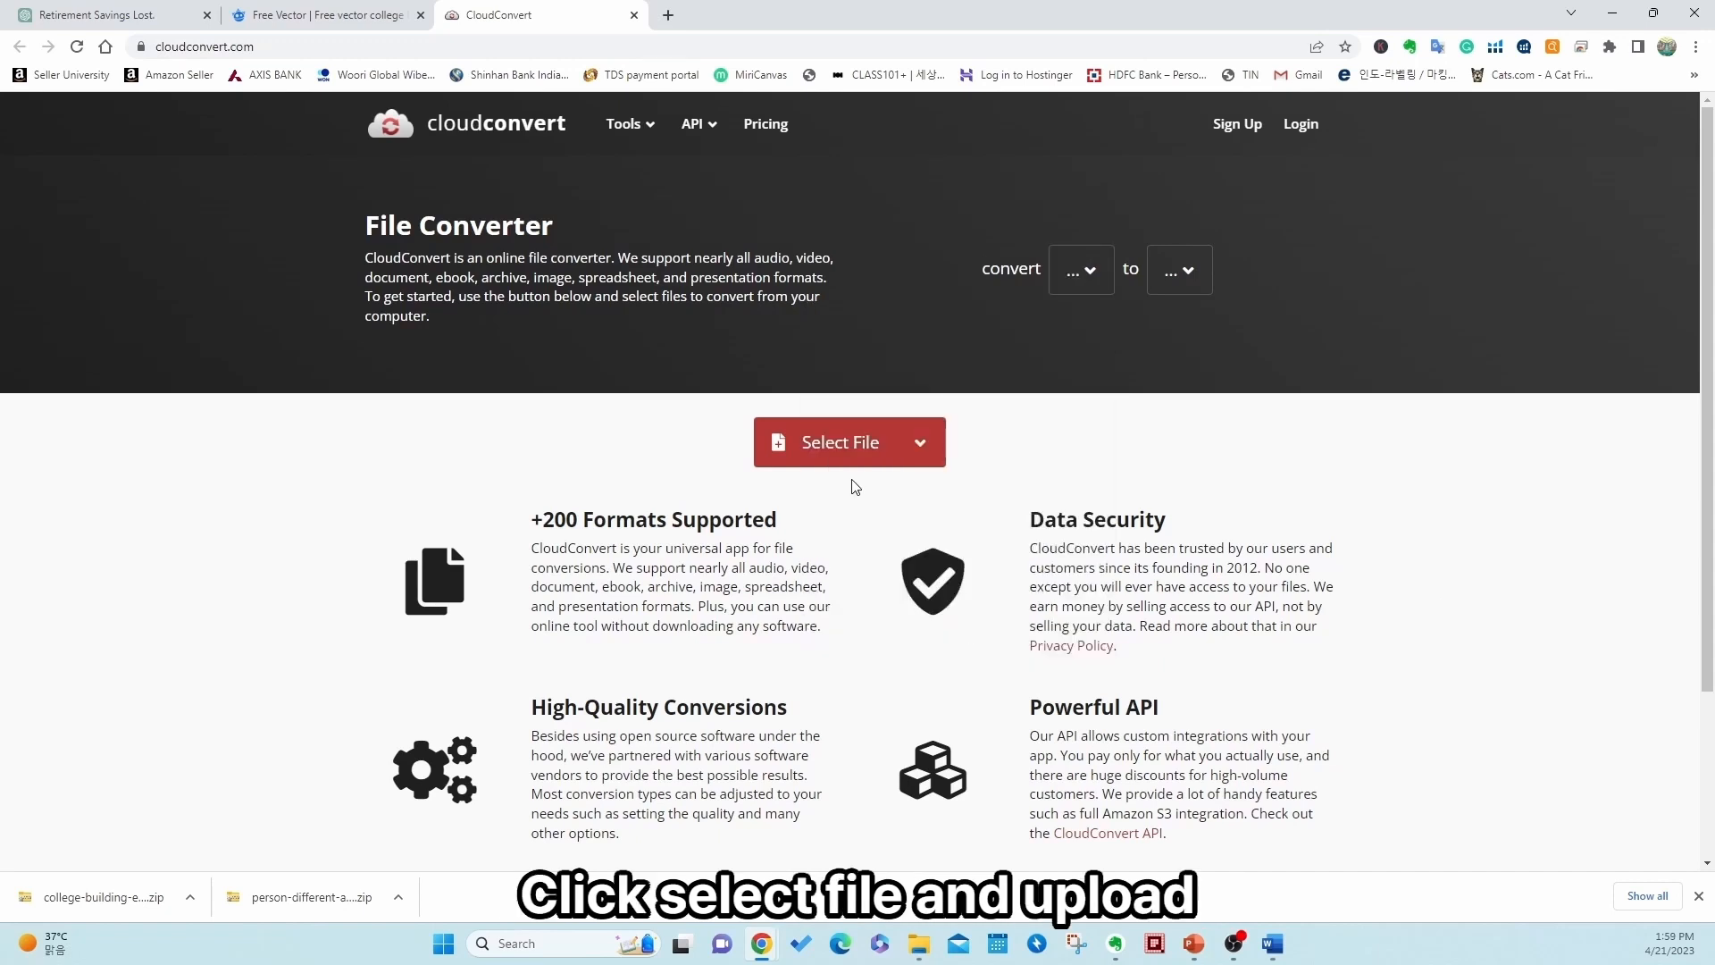
# - Upload 3330650.eps to CloudConvert, convert it to SVG and download the converted file
pyautogui.click(863, 447)
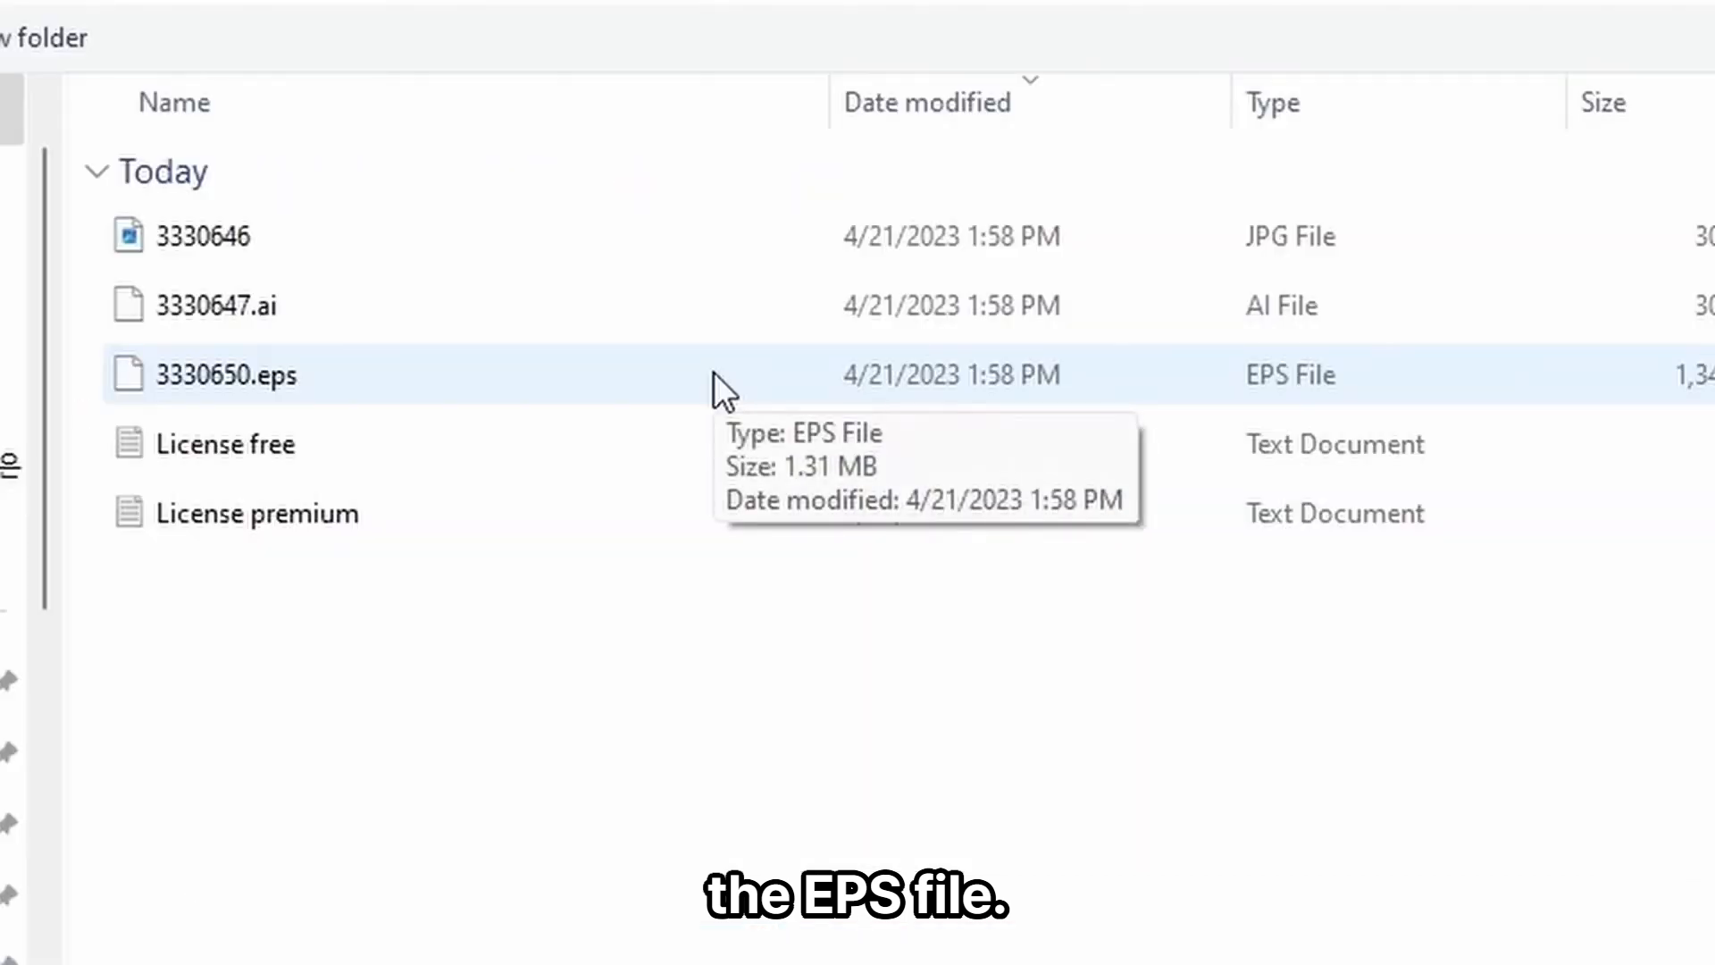
pyautogui.doubleClick(715, 372)
pyautogui.click(780, 284)
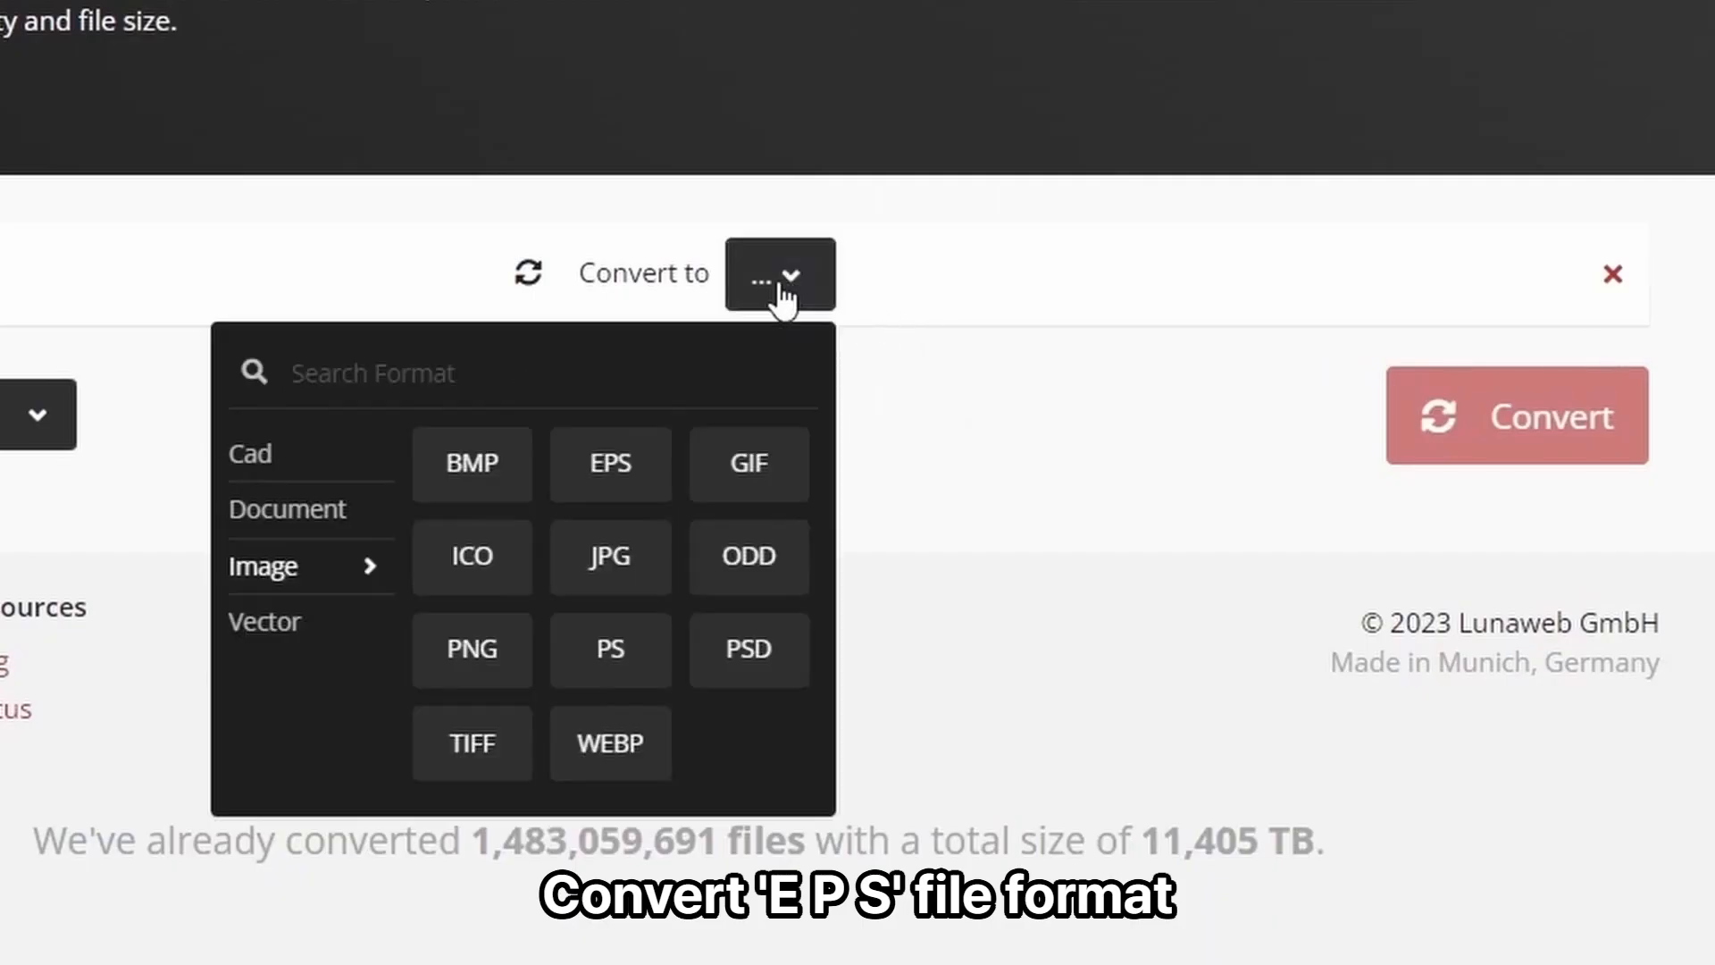
pyautogui.write('s')
pyautogui.click(368, 591)
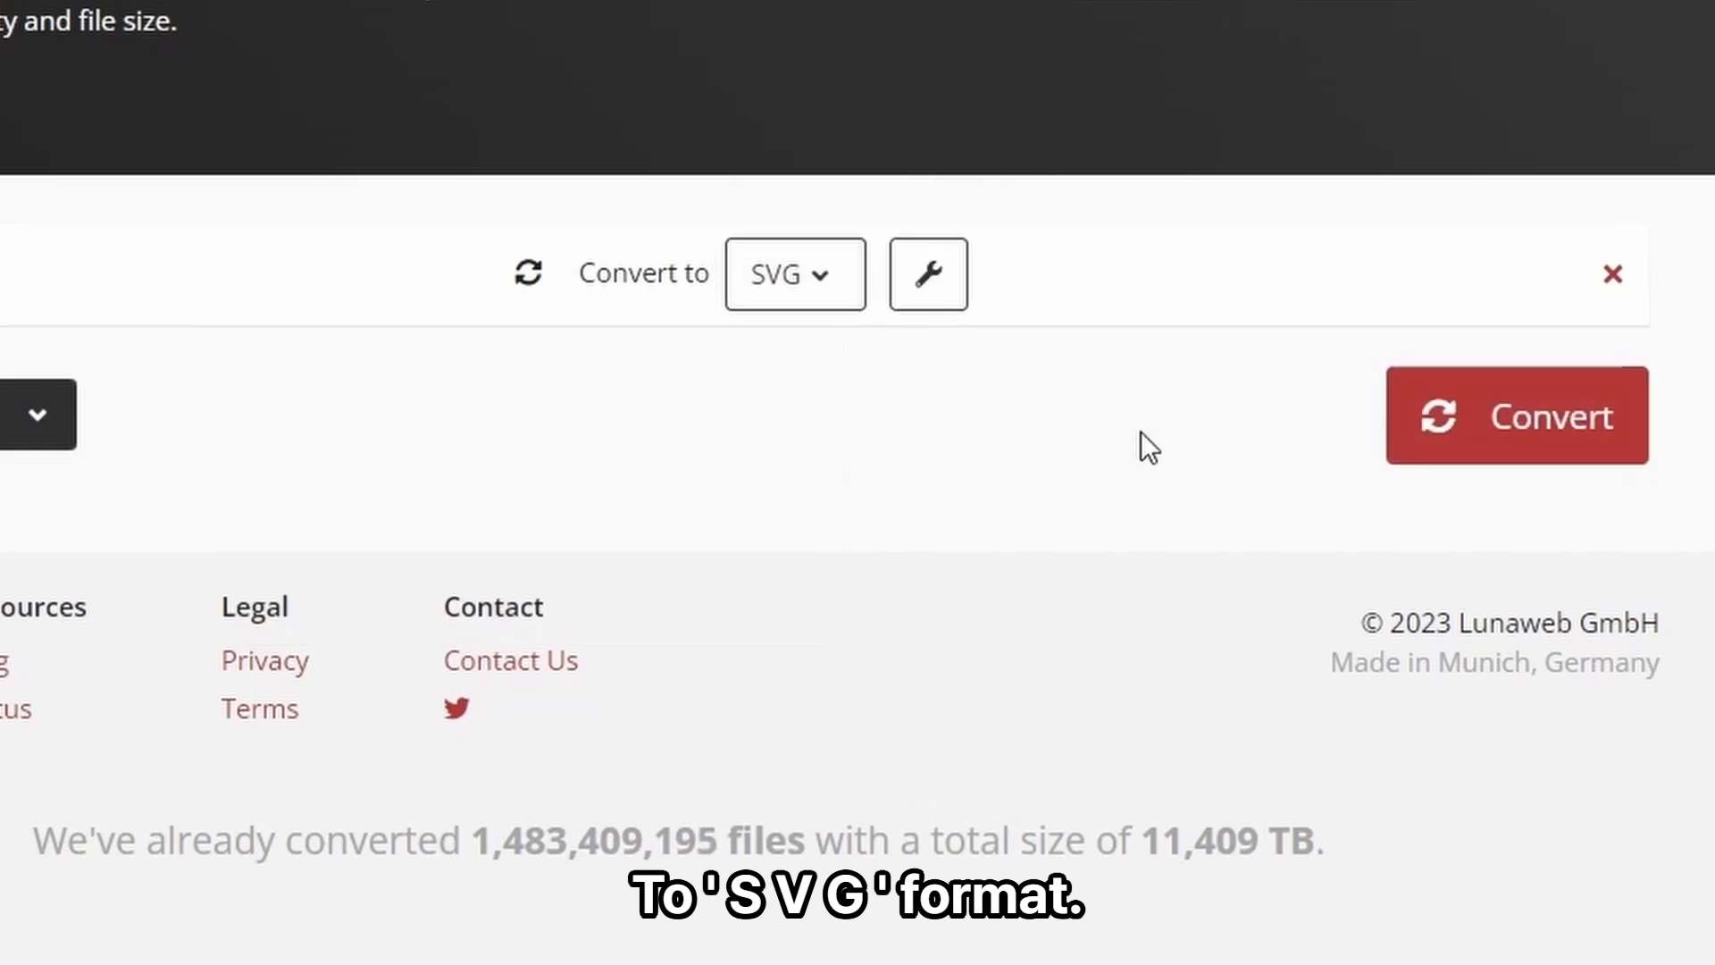
pyautogui.click(1511, 417)
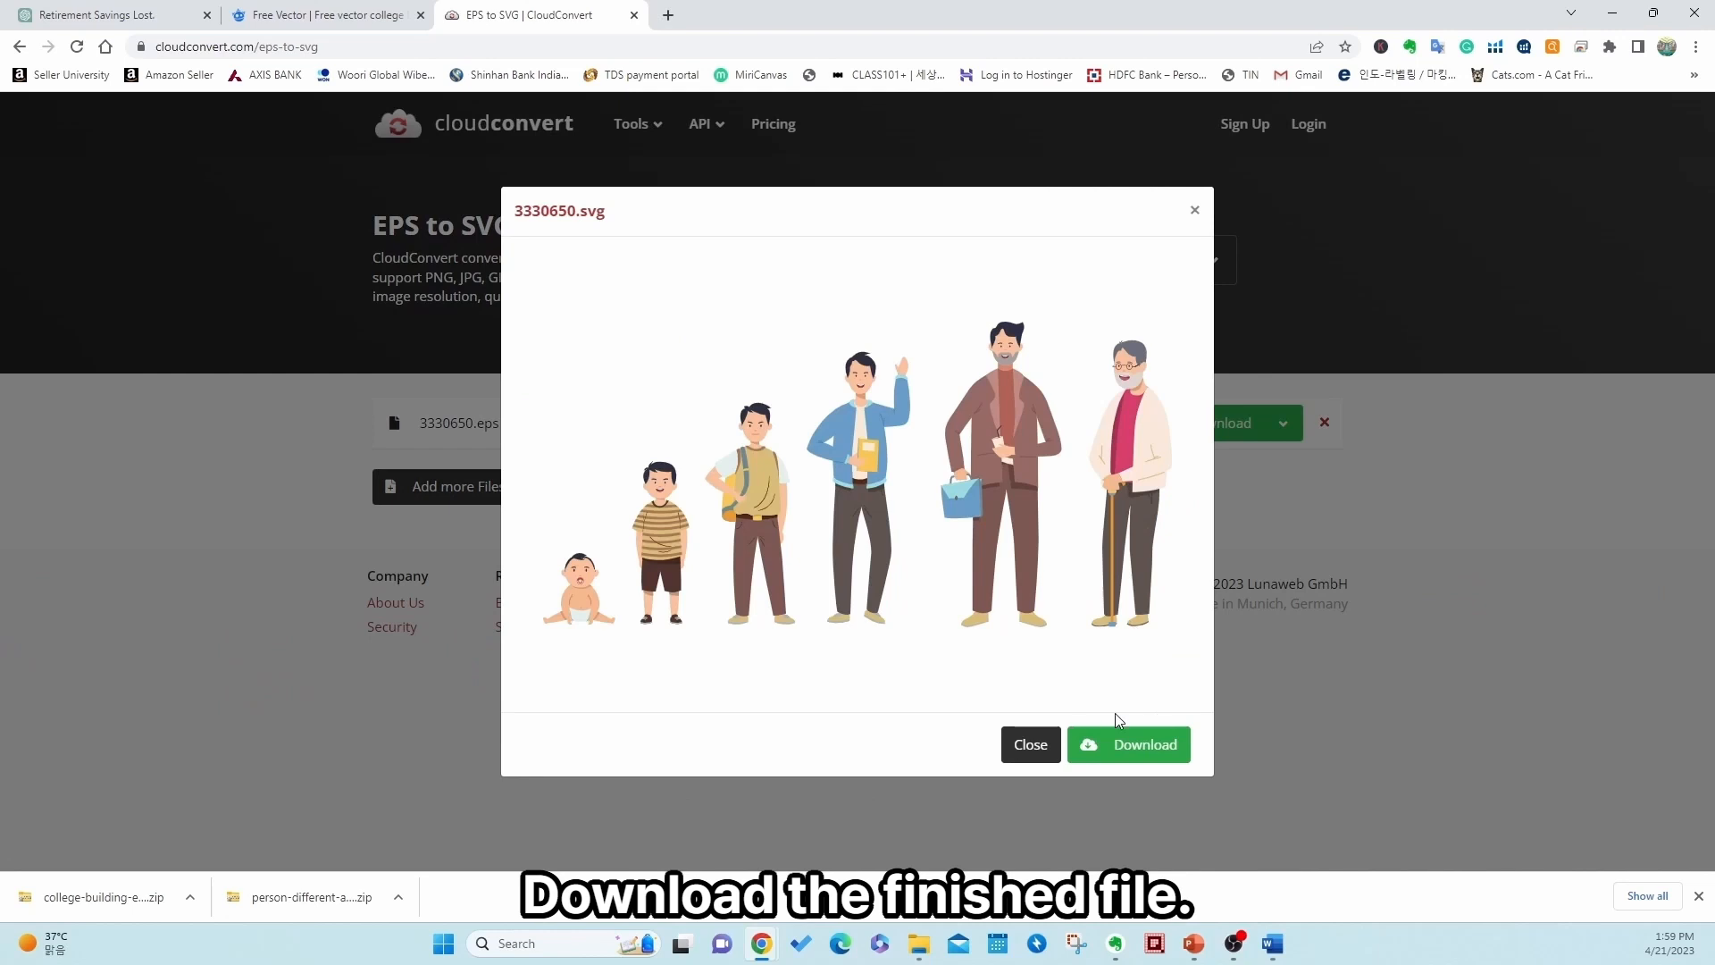
pyautogui.click(1165, 752)
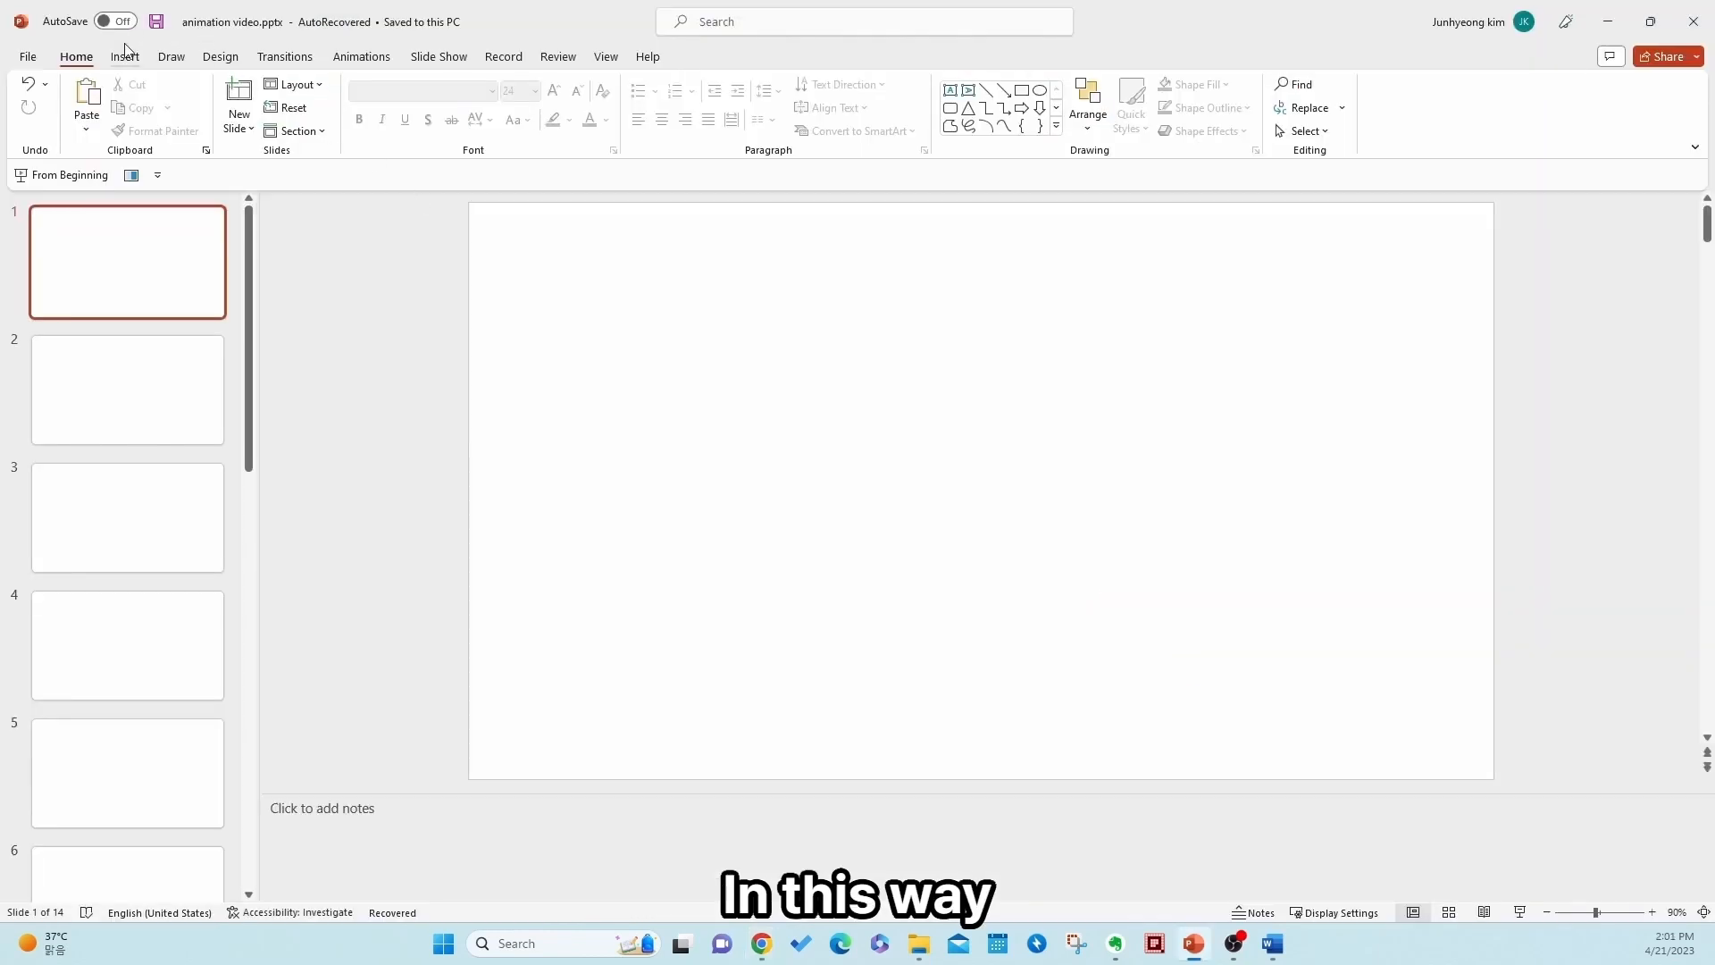
# - Insert the picture 3616 from the Downloads folder on slide 1 of the PowerPoint presentation
pyautogui.click(125, 54)
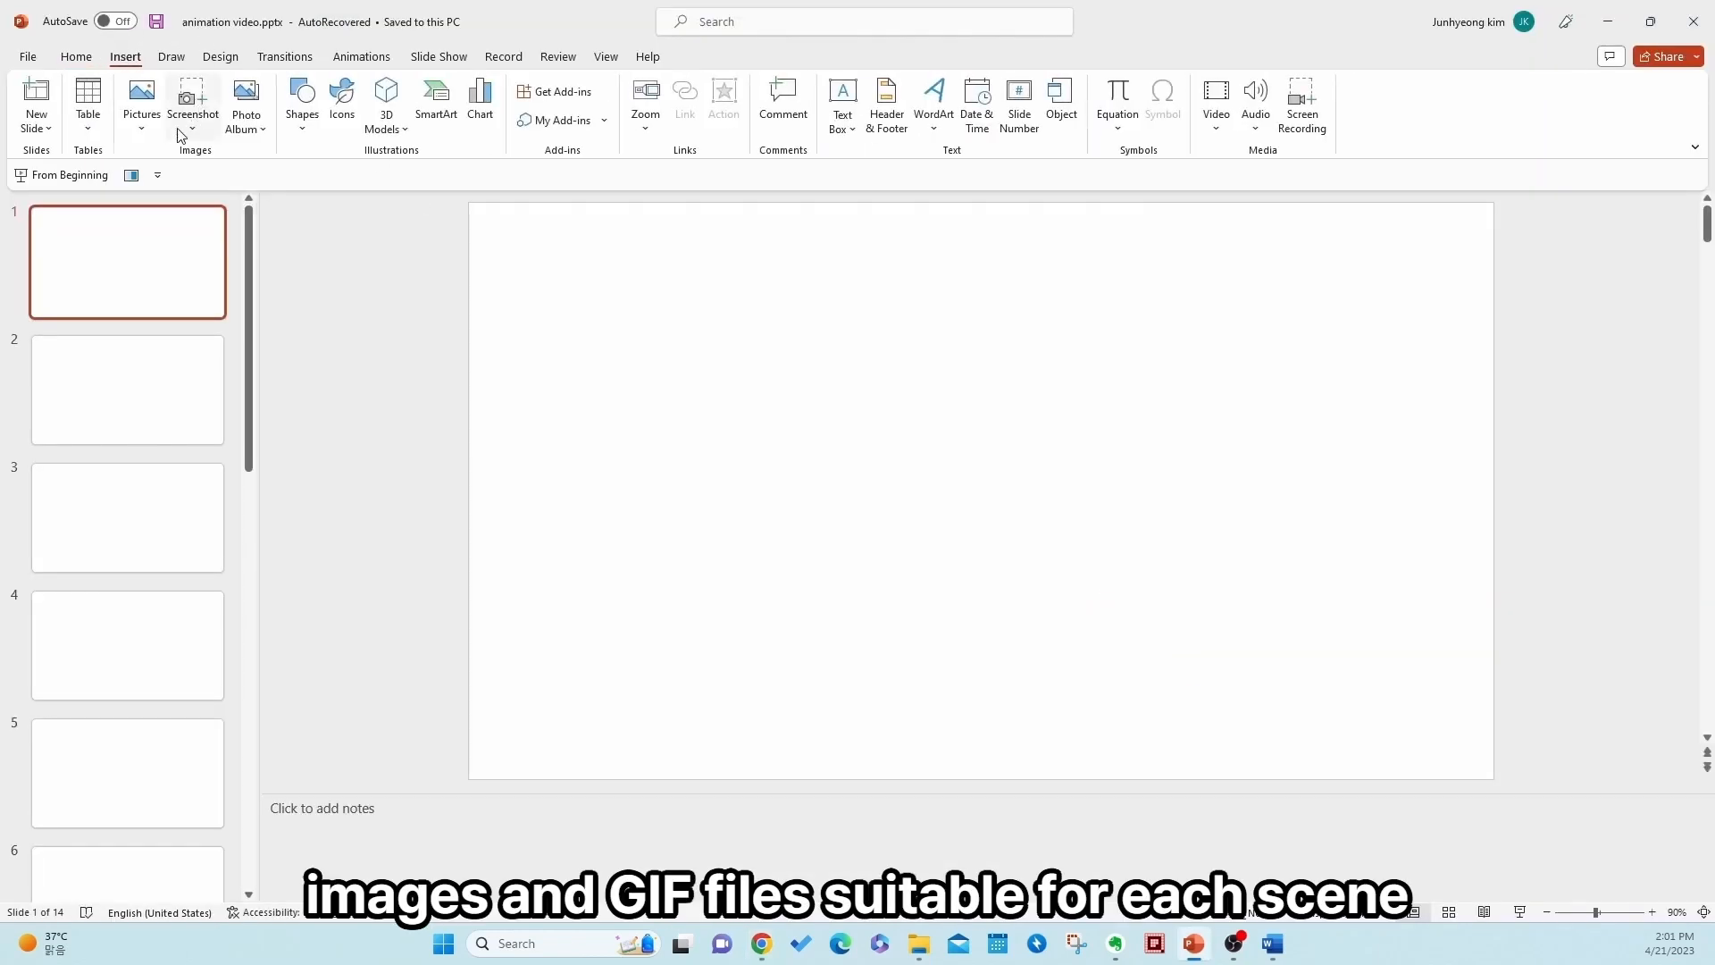
pyautogui.click(146, 122)
pyautogui.click(205, 184)
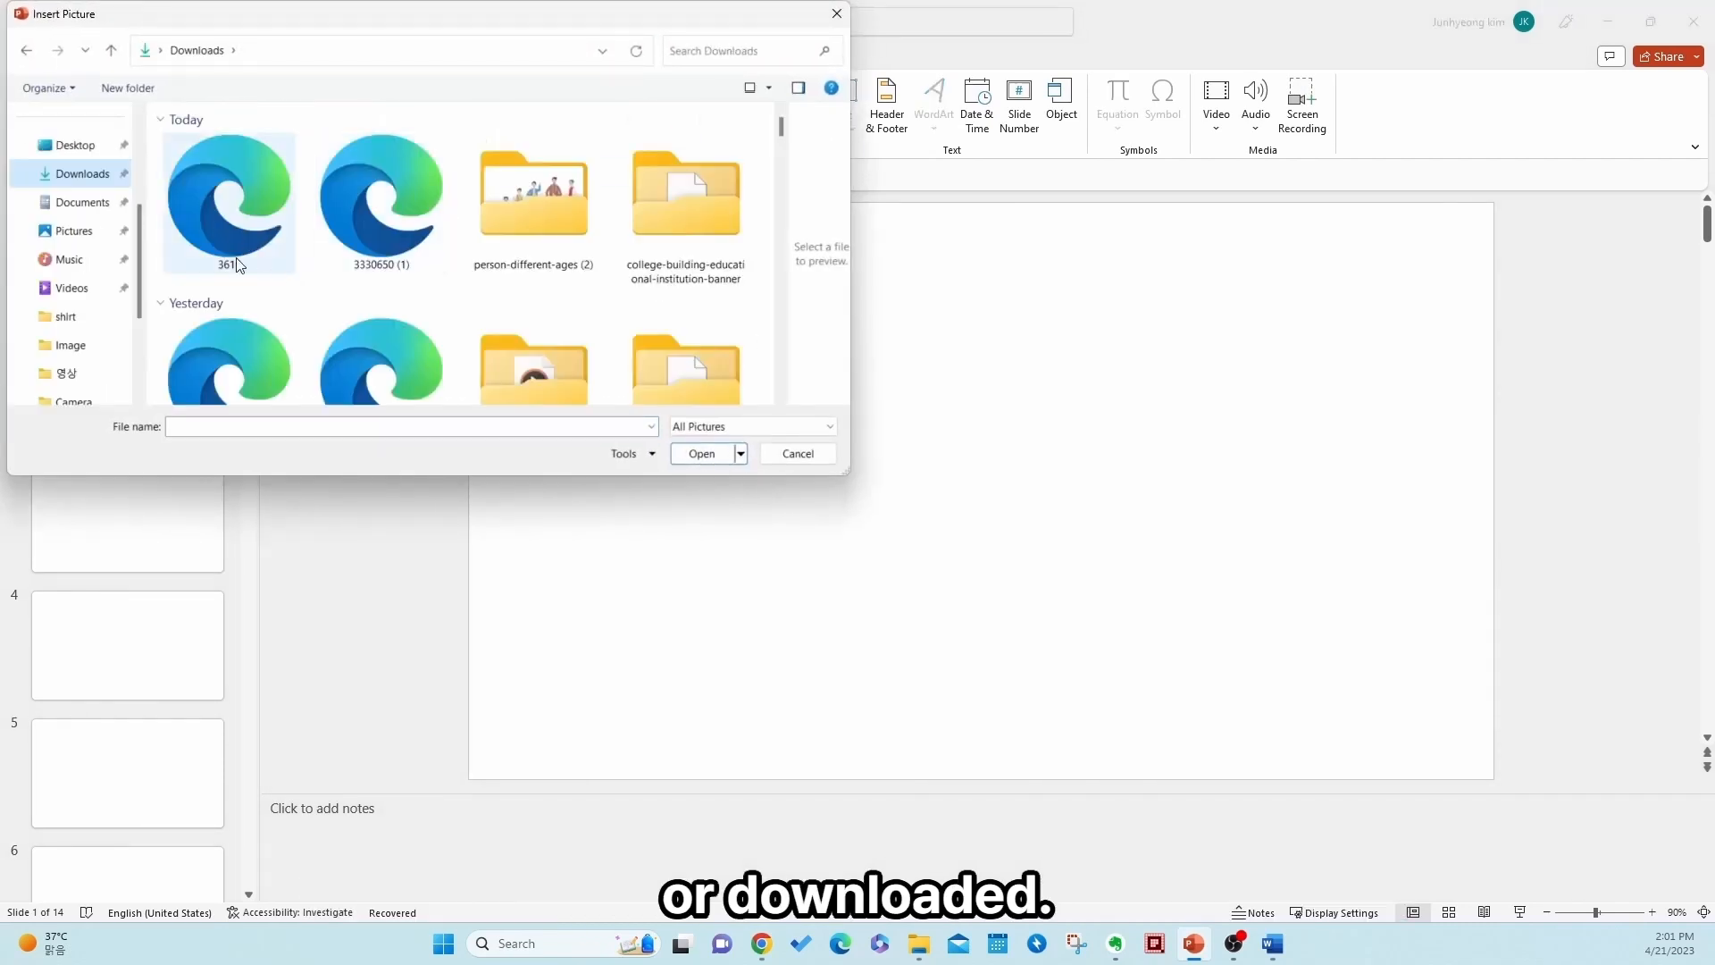
pyautogui.click(238, 227)
pyautogui.doubleClick(238, 227)
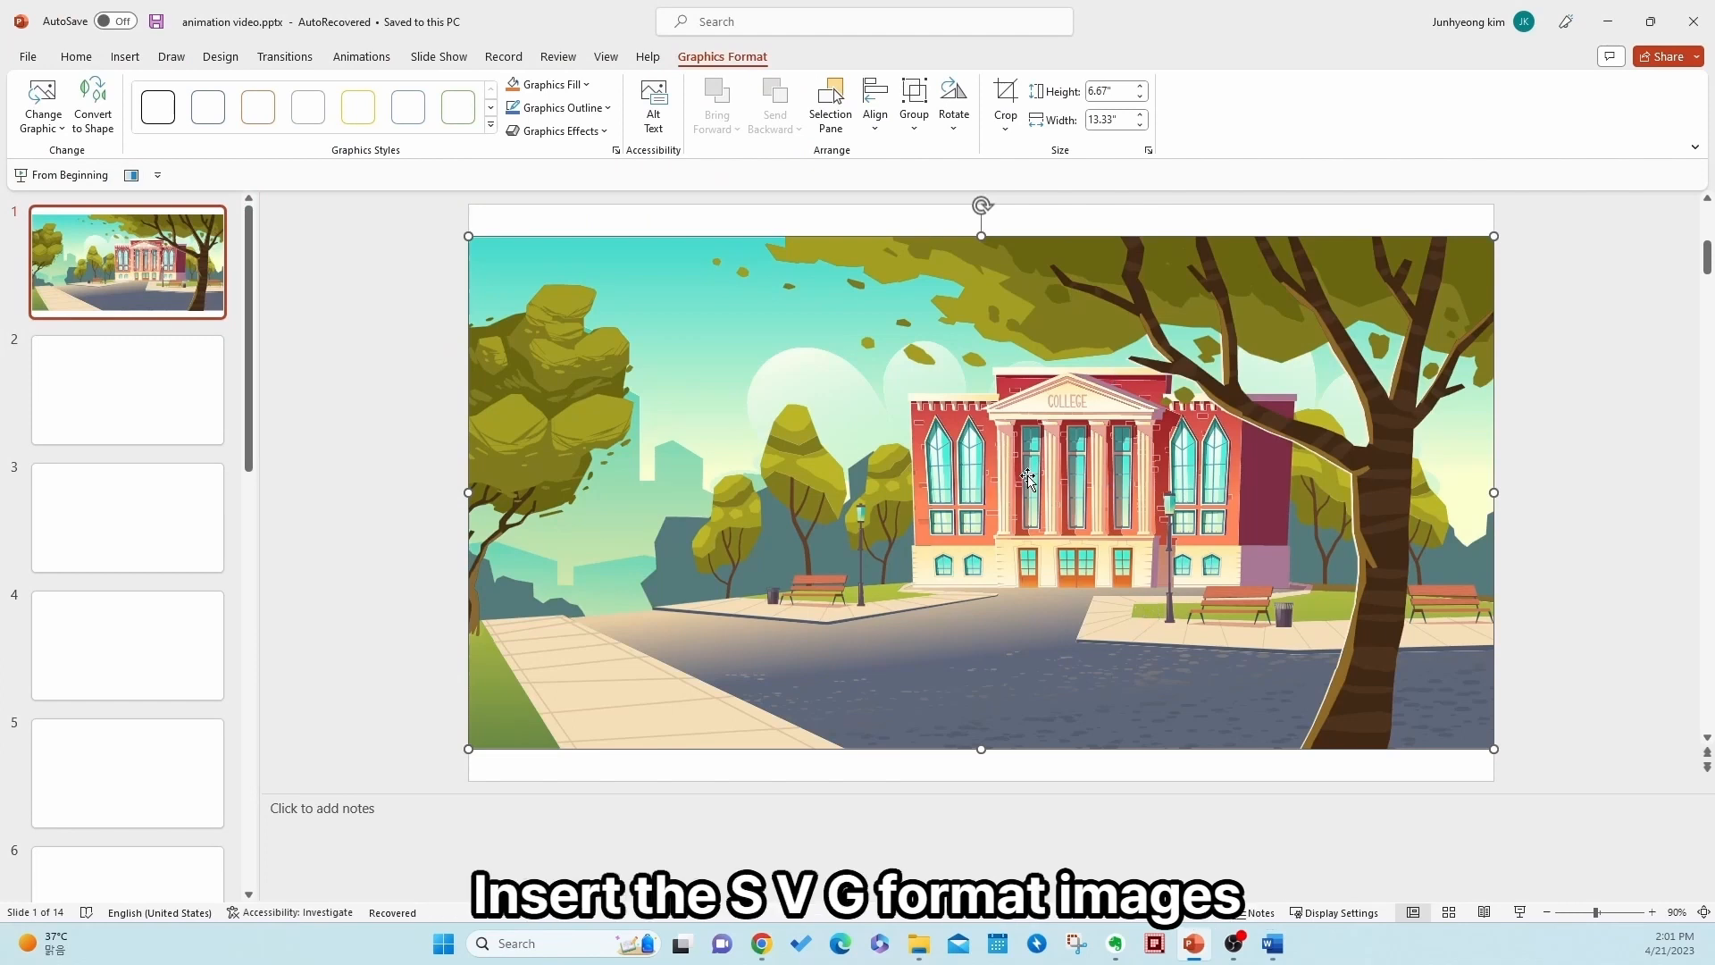
# - Delete the title and text placeholders on slide 2 and insert the picture 3330650 (1) from the Downloads folder
pyautogui.click(156, 394)
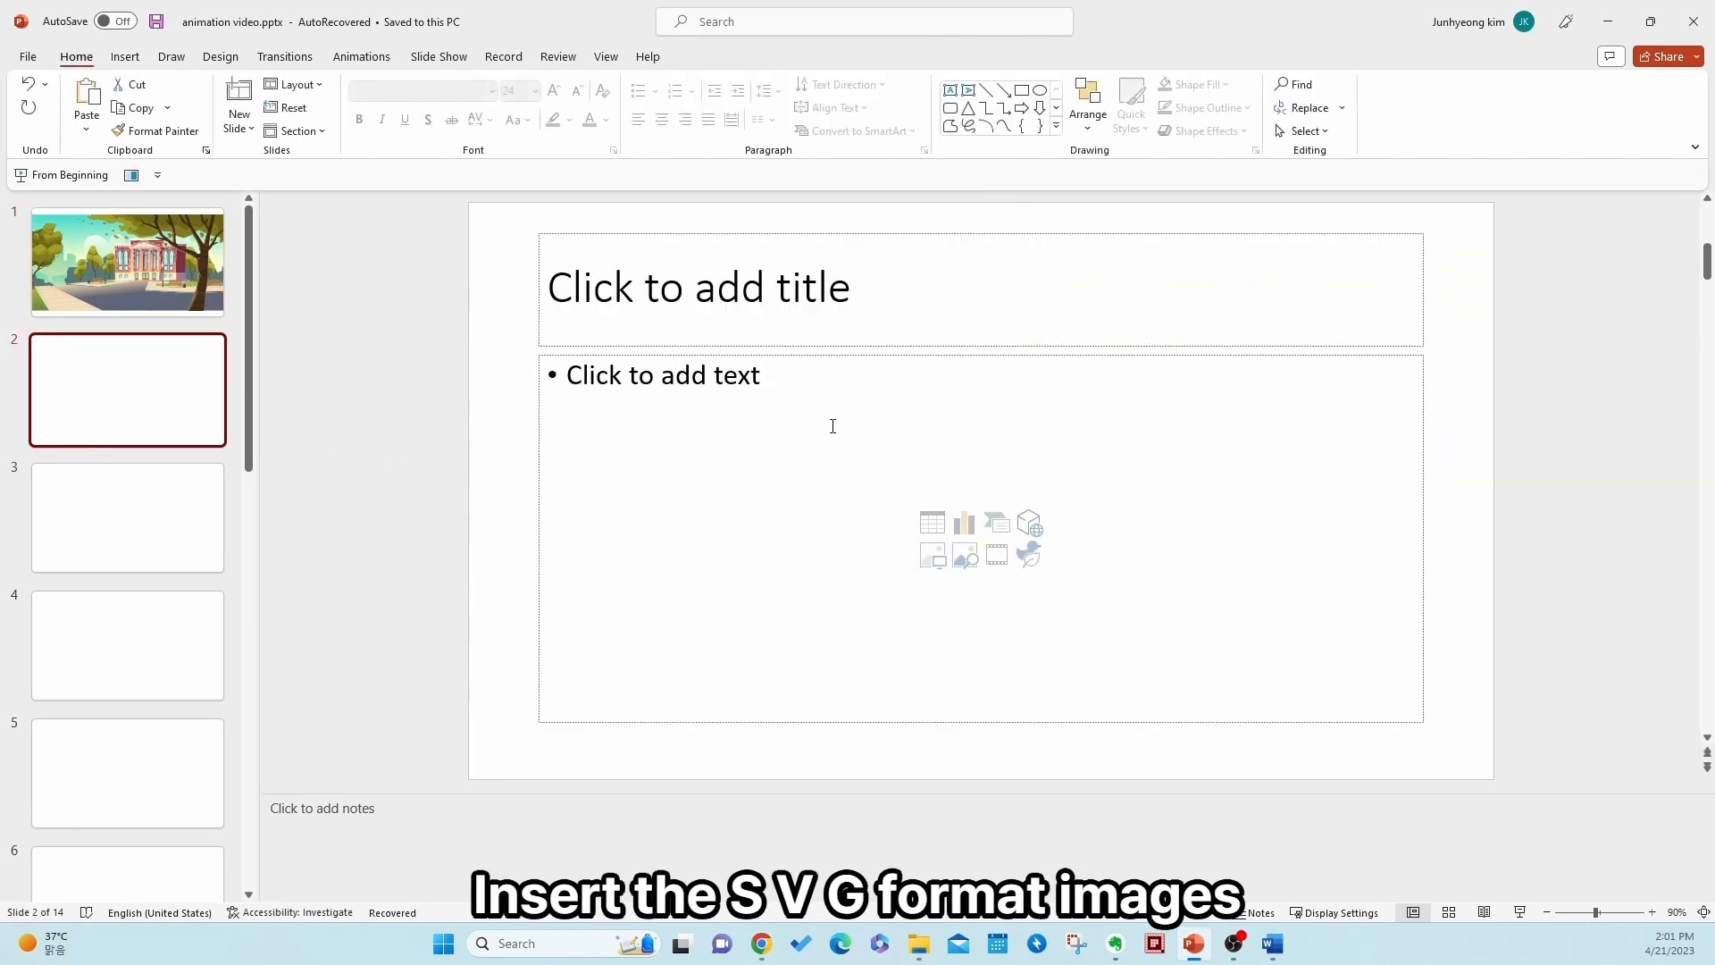
pyautogui.click(796, 374)
pyautogui.click(757, 358)
pyautogui.press('Delete')
pyautogui.press('Delete')
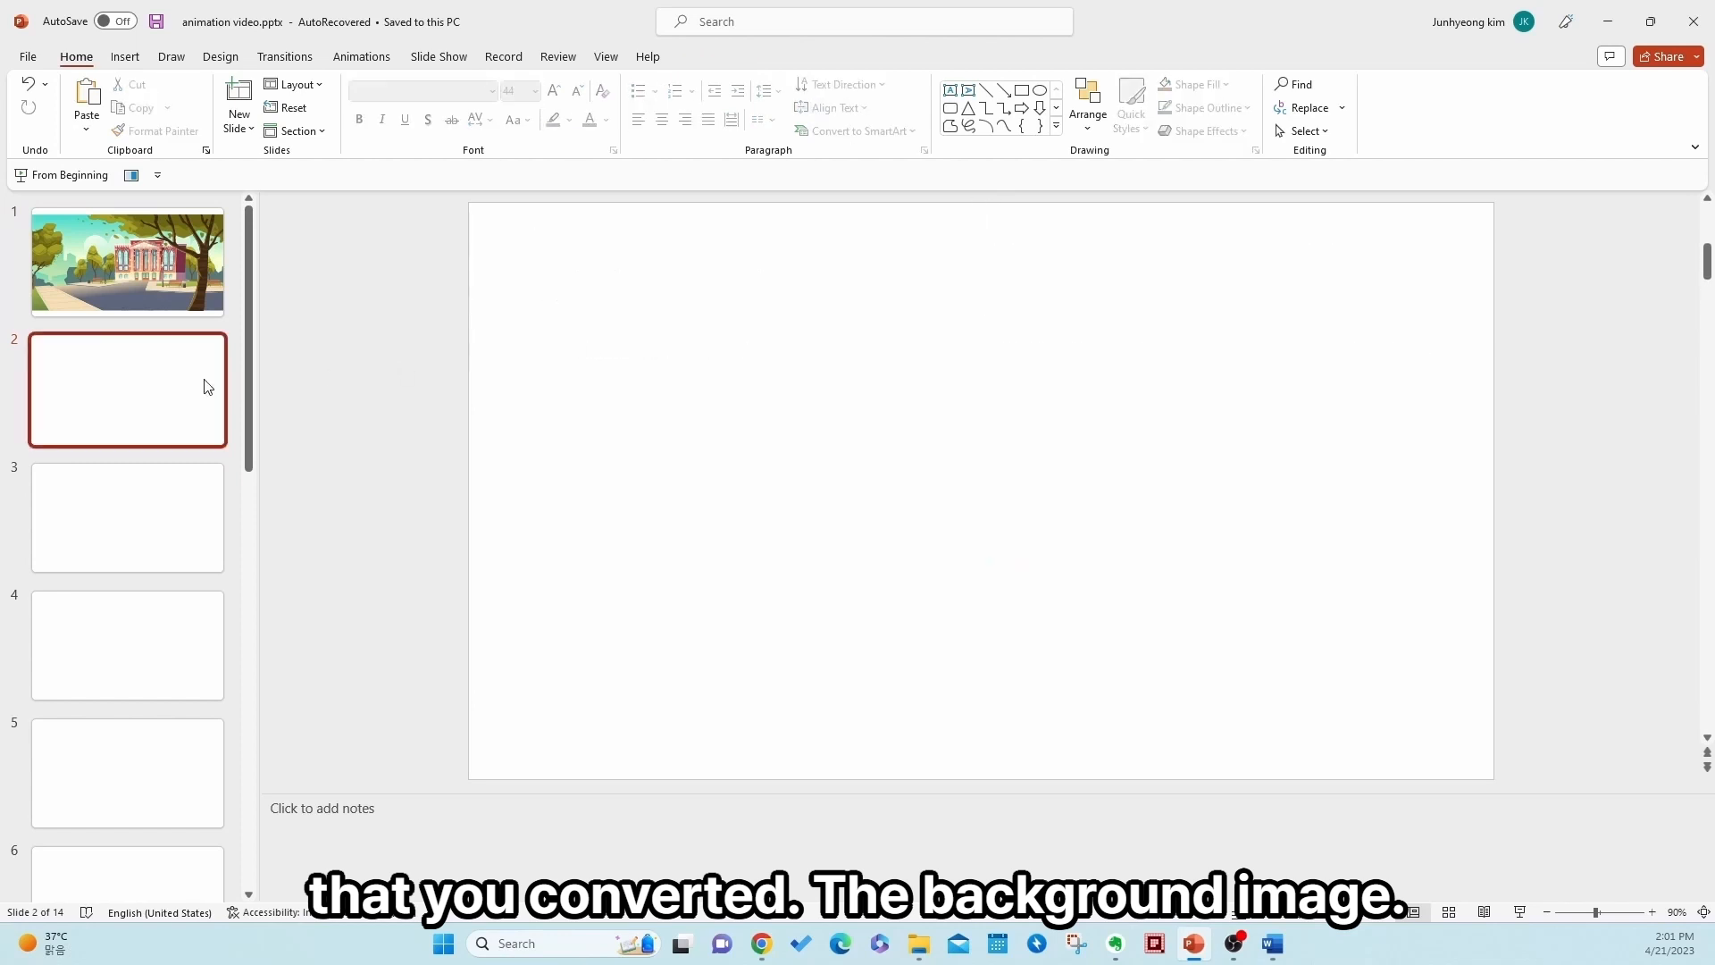
pyautogui.rightClick(163, 391)
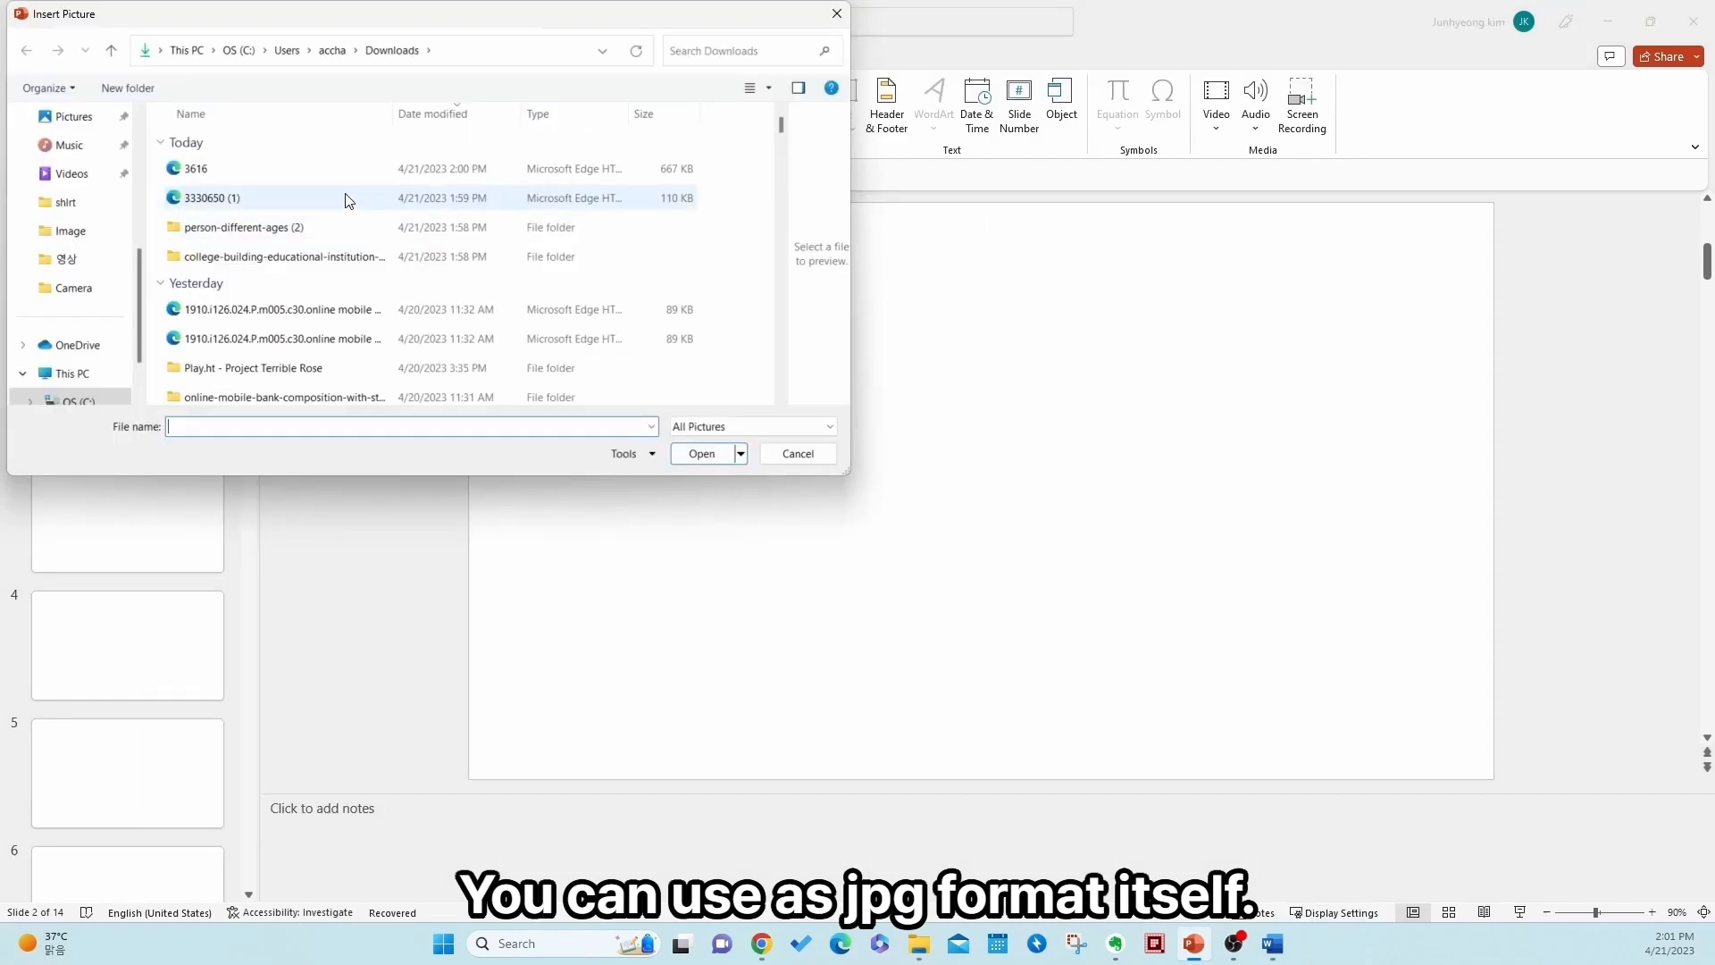
pyautogui.doubleClick(345, 196)
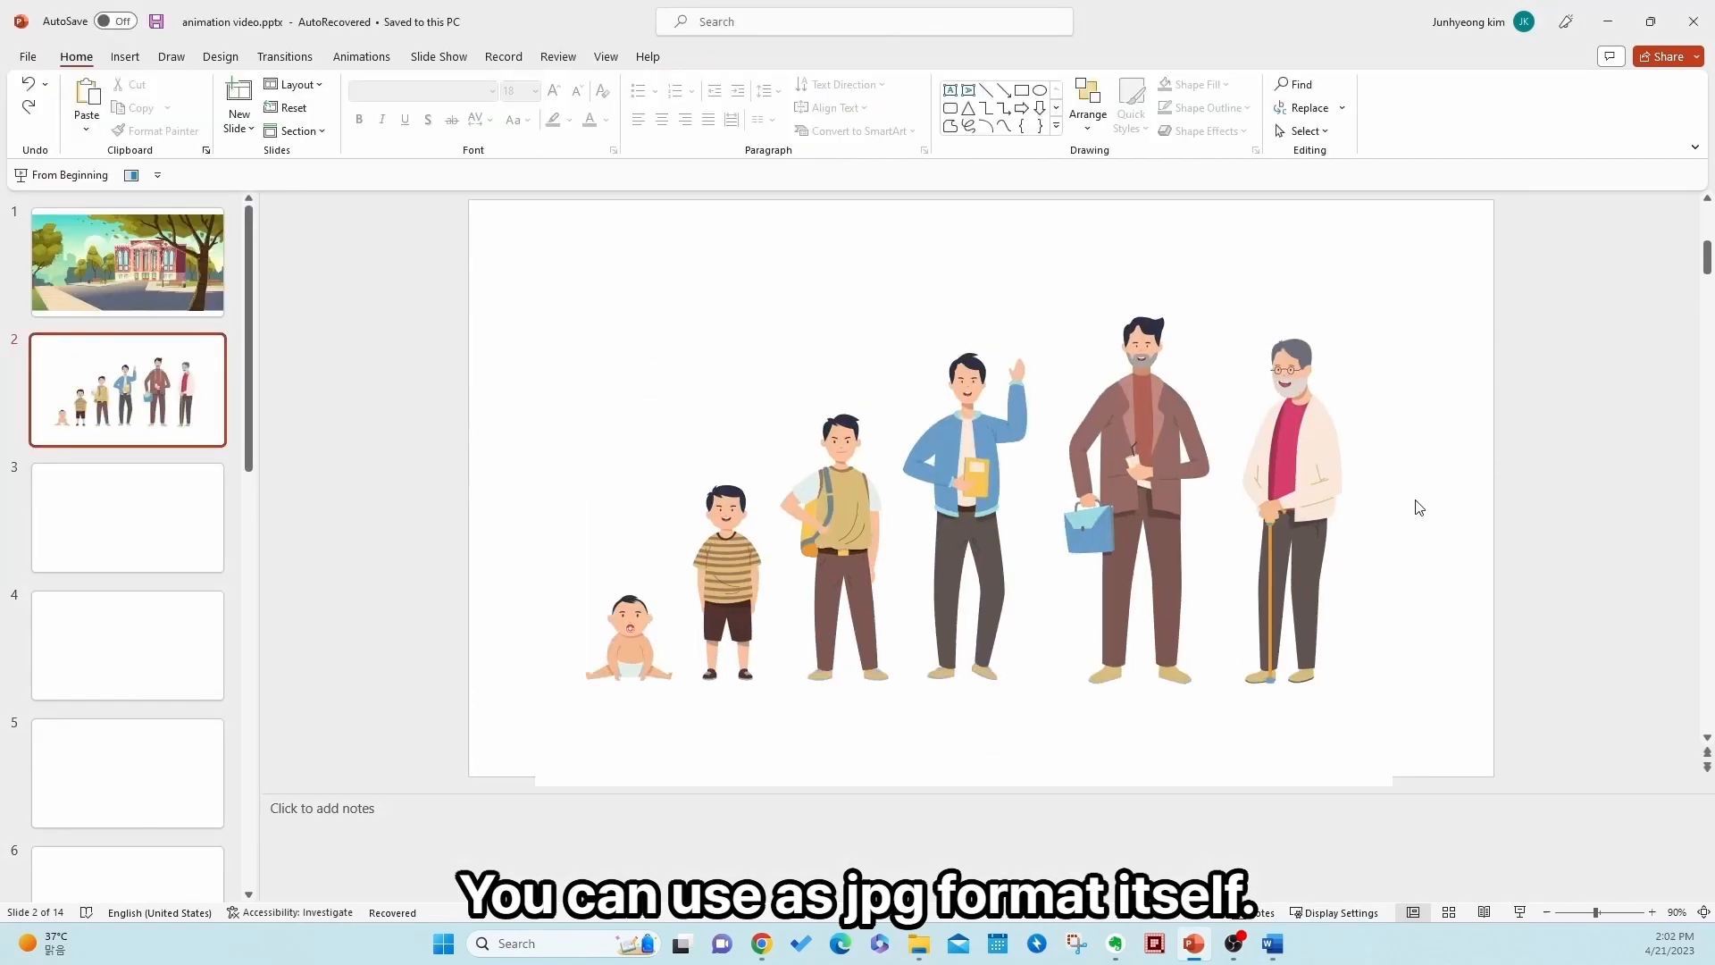
# - Ungroup the people illustration on slide 2, converting the imported picture to a Microsoft Office drawing object
pyautogui.click(1206, 413)
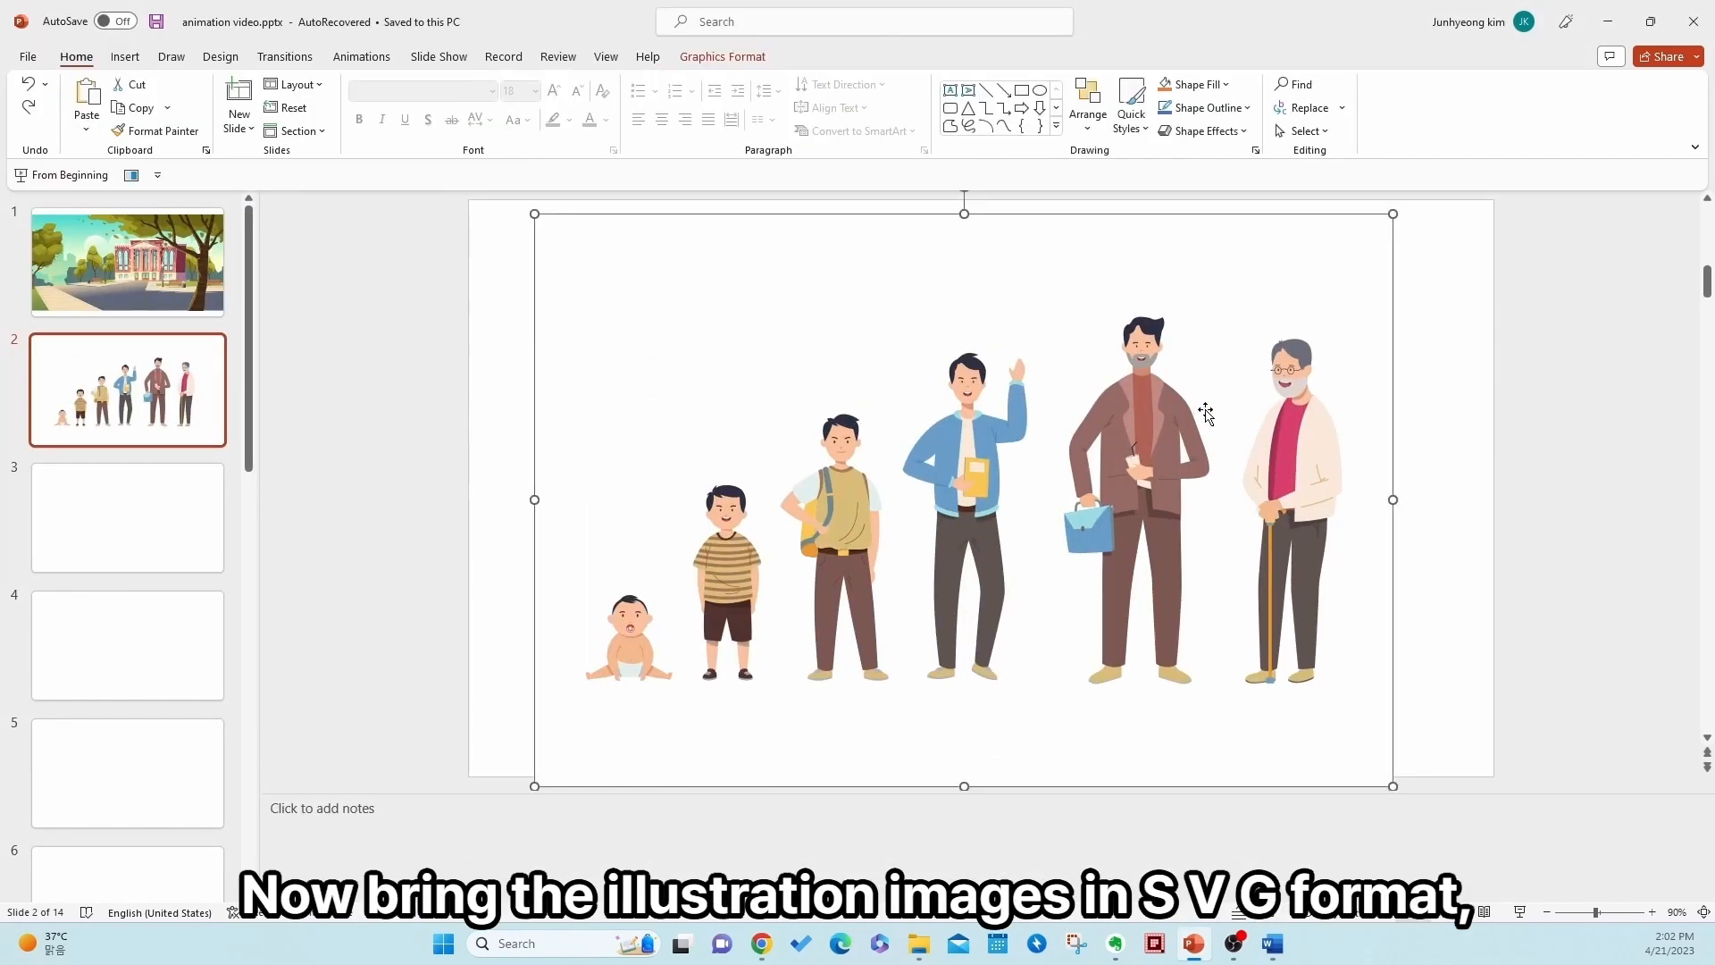
pyautogui.rightClick(1208, 355)
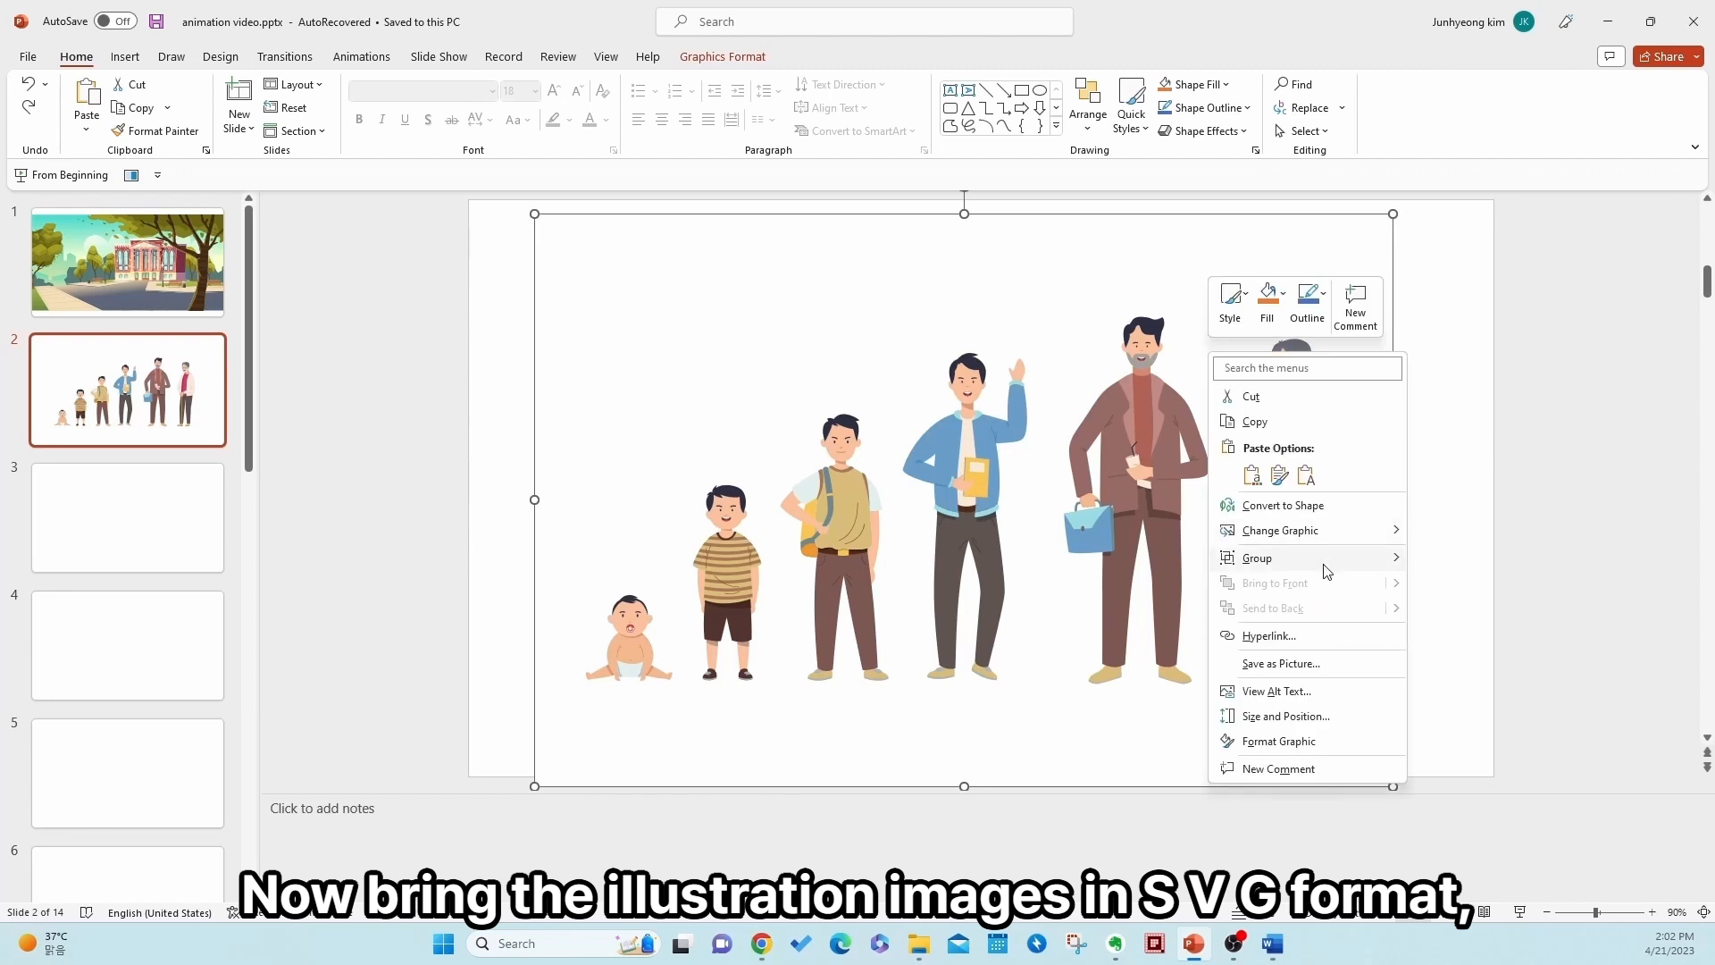
pyautogui.moveTo(1327, 572)
pyautogui.click(1455, 607)
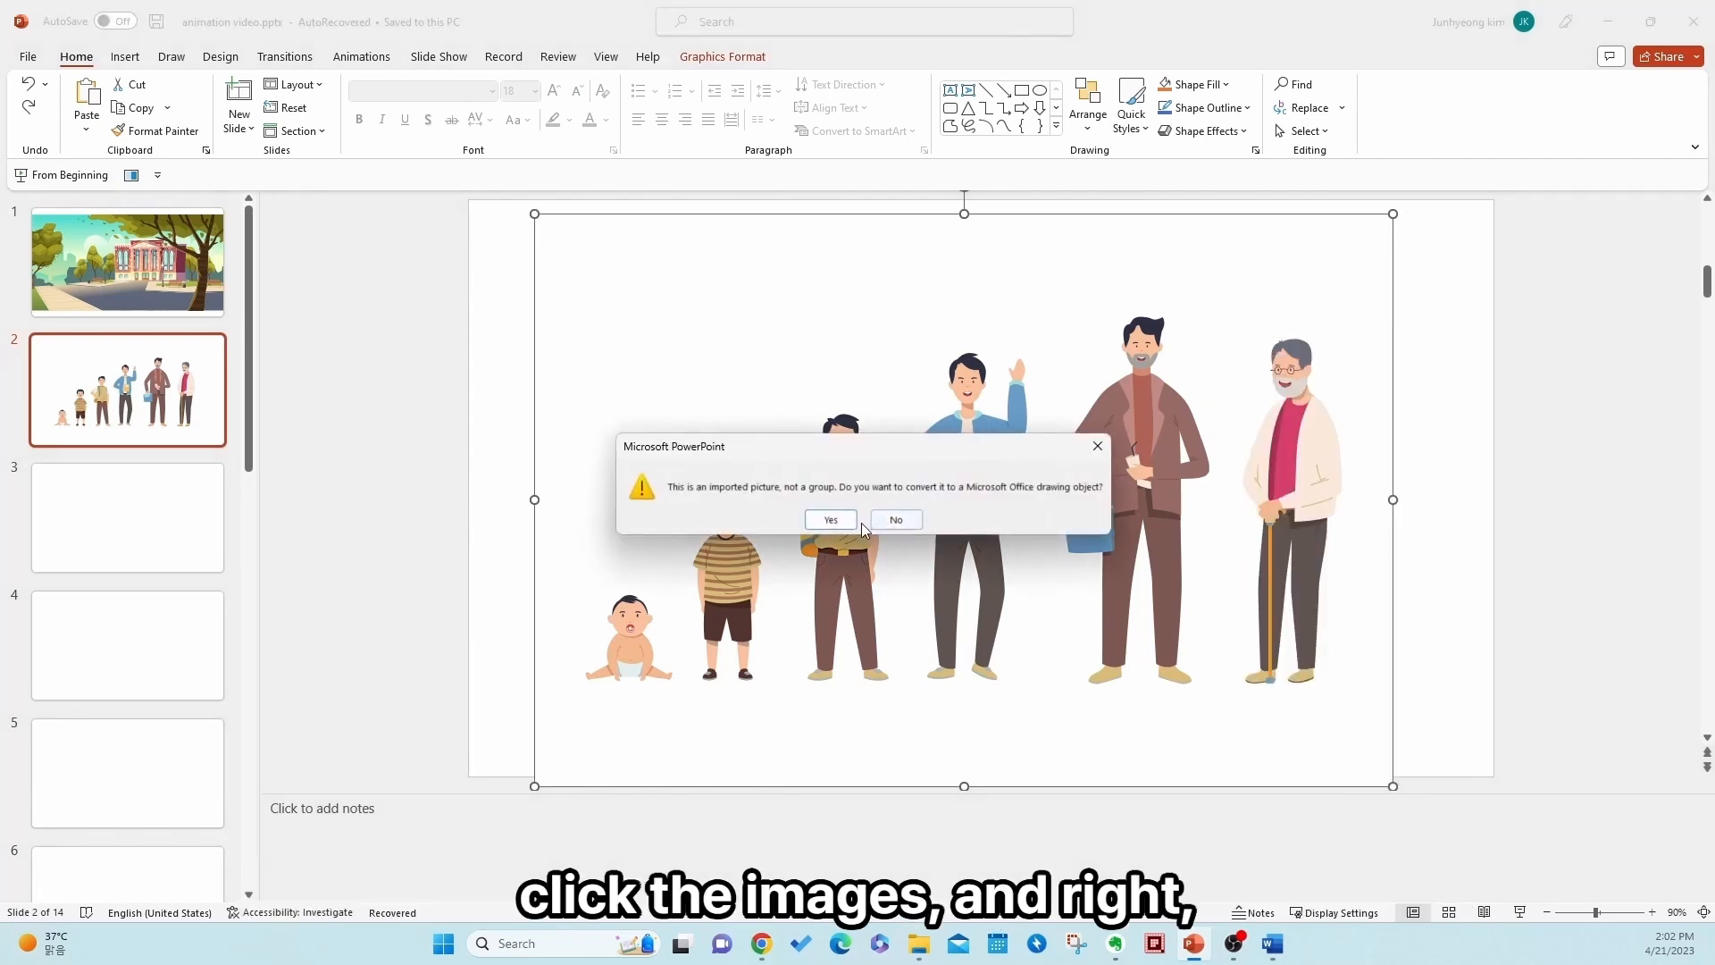
pyautogui.click(831, 519)
# - Ungroup the converted people drawing on slide 2 once more to split it into separate shapes
pyautogui.click(1486, 498)
pyautogui.click(1130, 478)
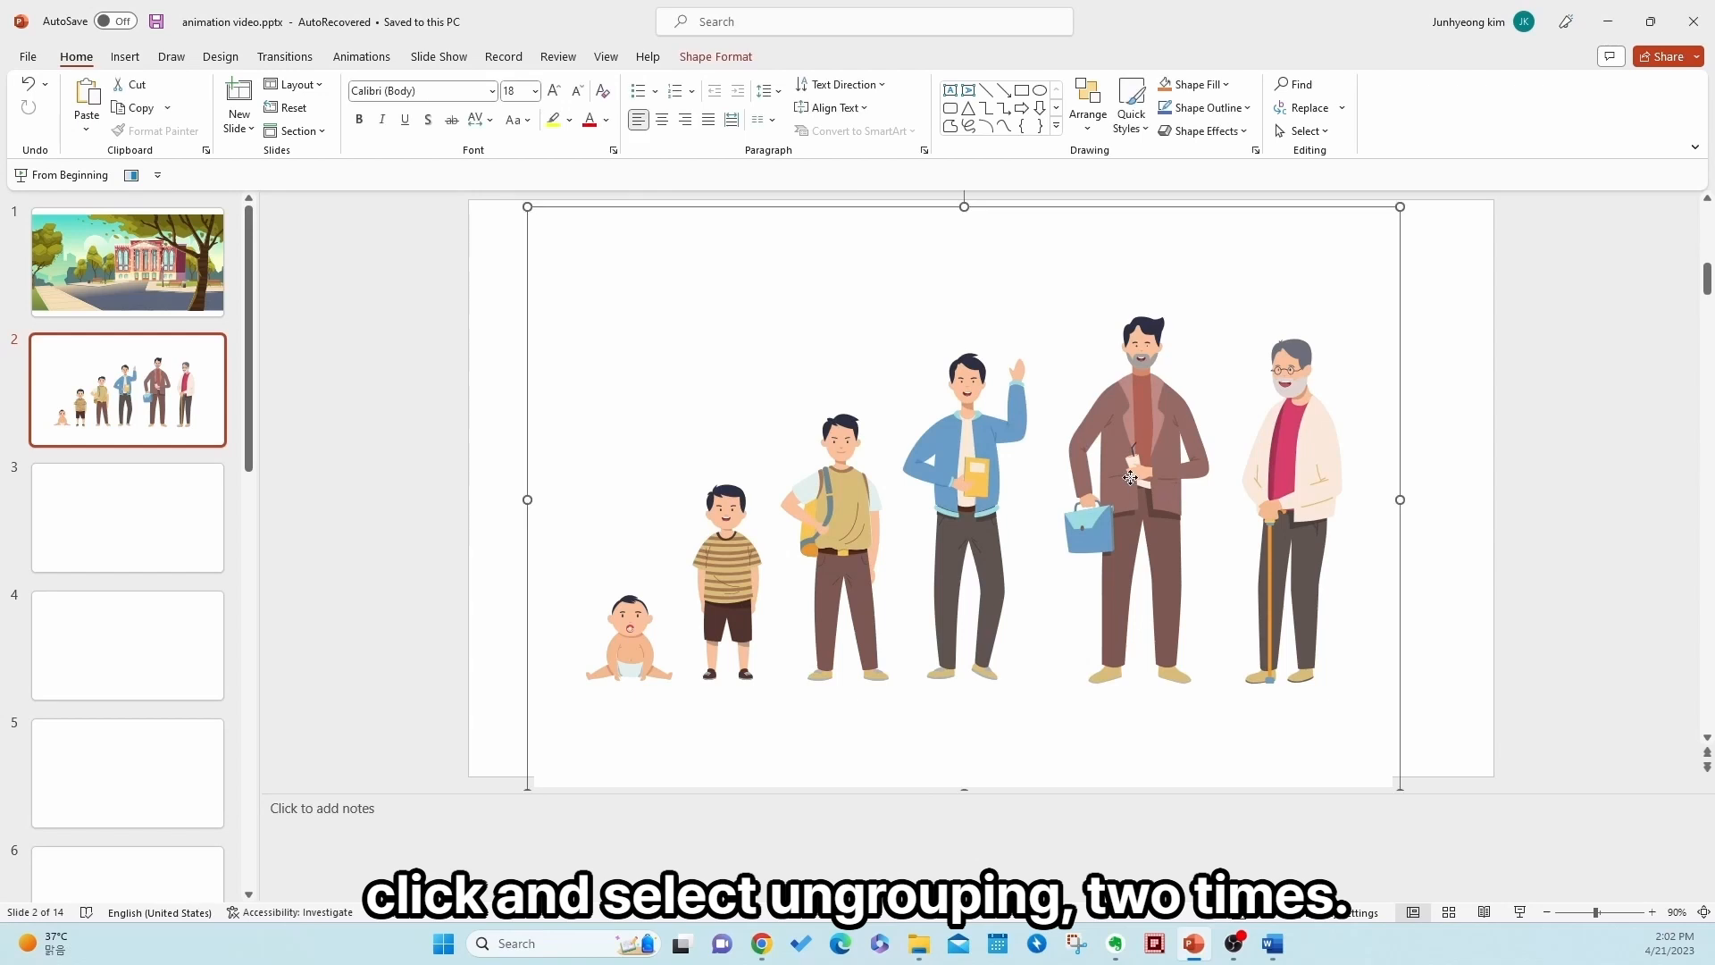
pyautogui.rightClick(1130, 478)
pyautogui.moveTo(1286, 631)
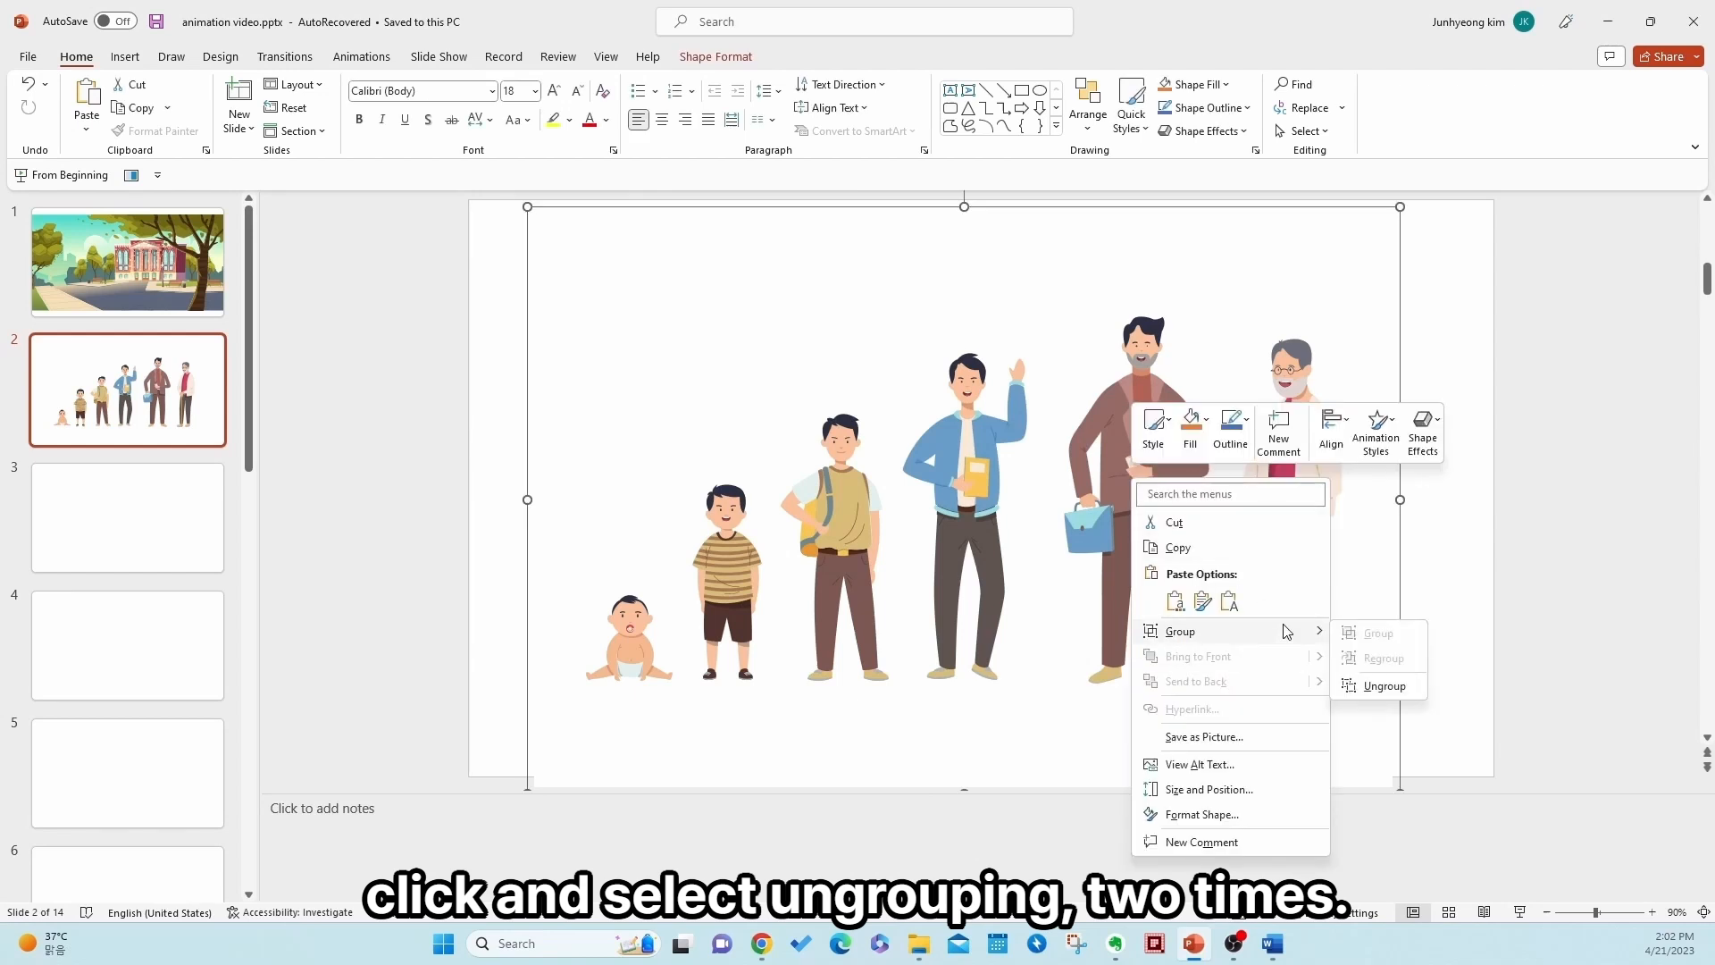
pyautogui.click(1383, 684)
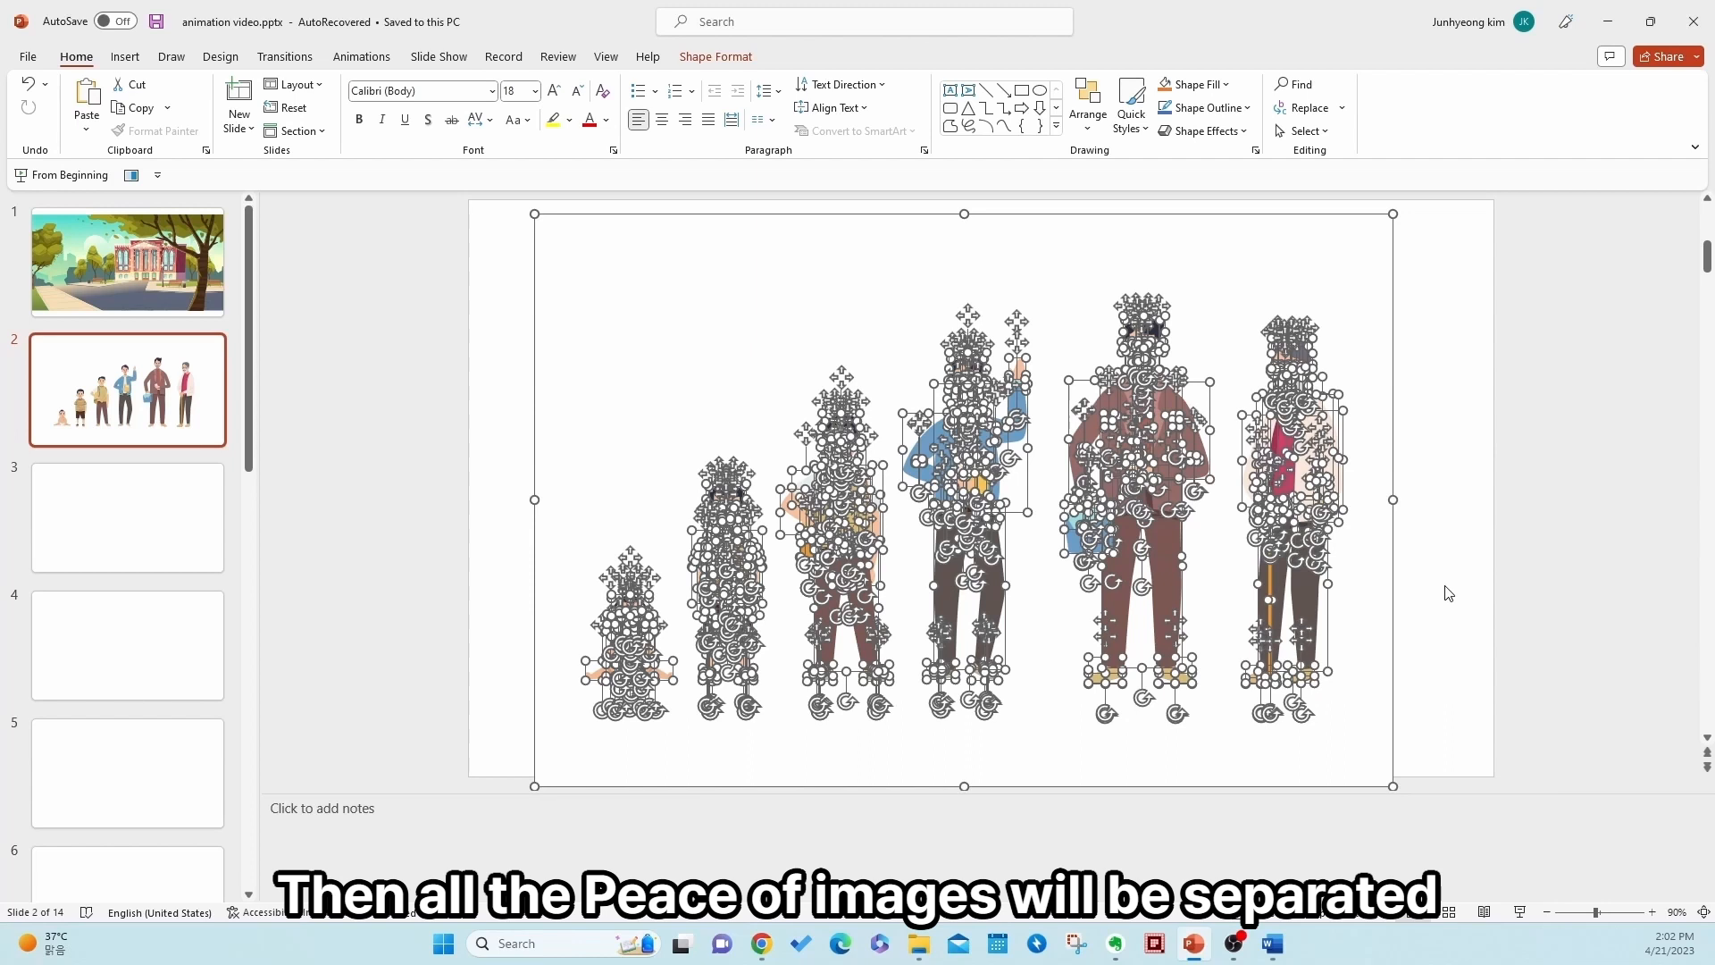
# - Group all the baby's shapes on slide 2 into one object and move it away from the other characters
pyautogui.click(1444, 590)
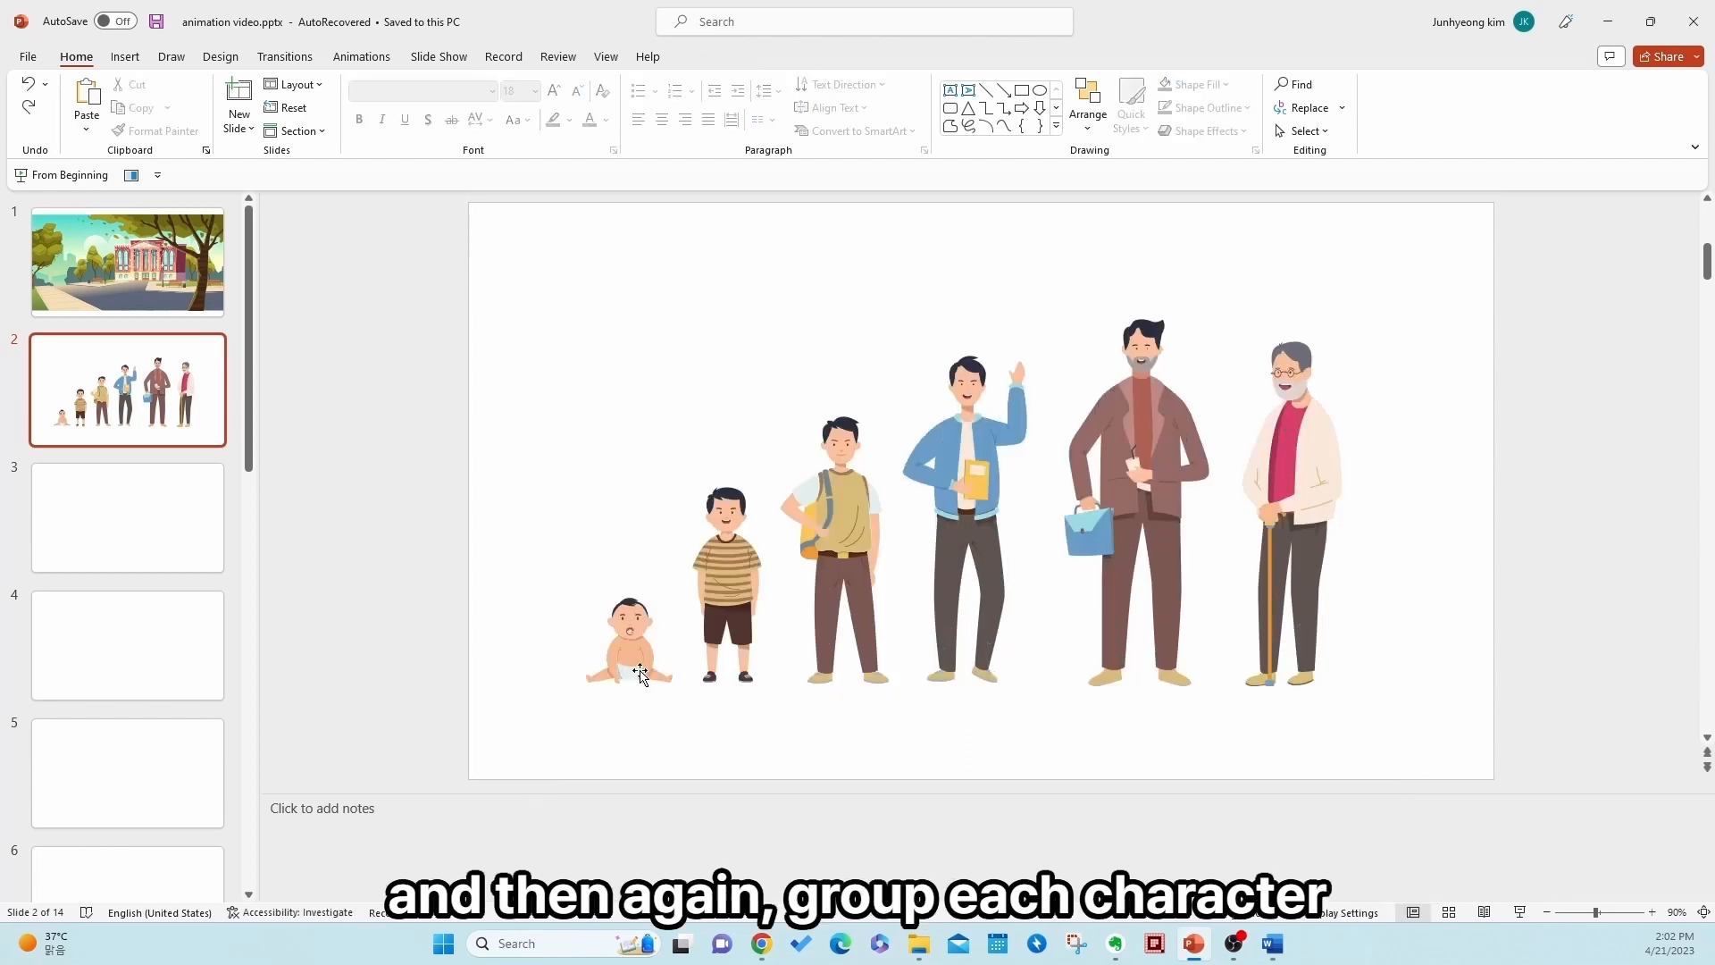
pyautogui.moveTo(564, 576); pyautogui.dragTo(702, 755)
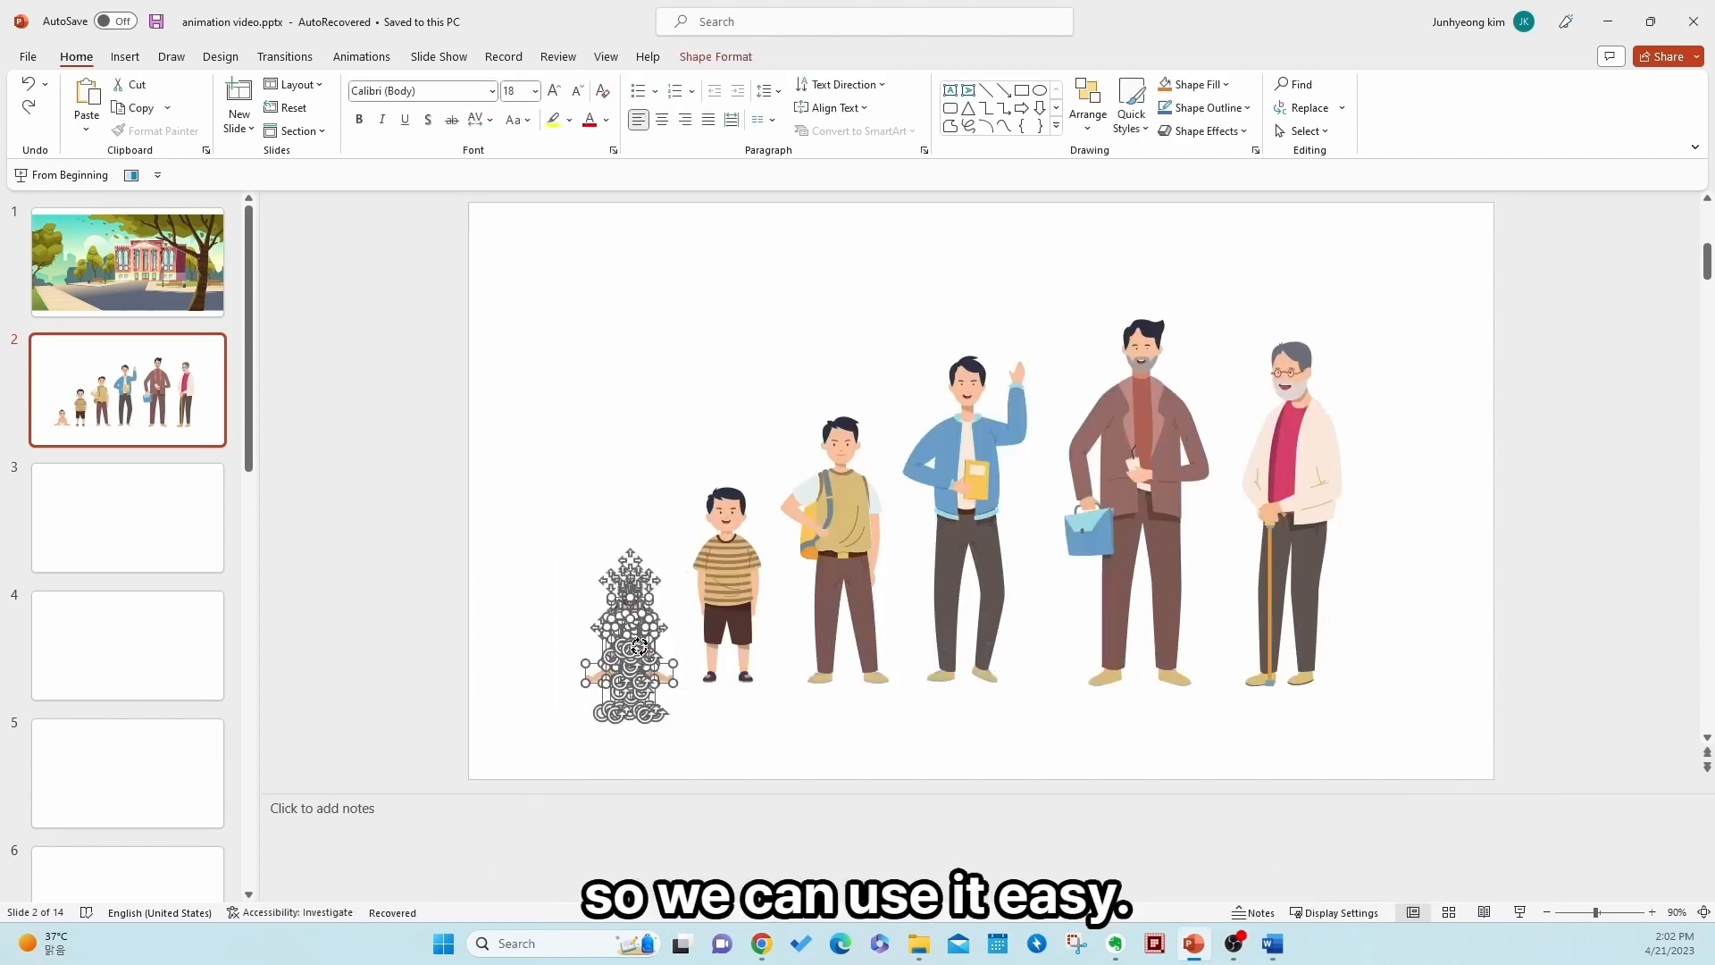
pyautogui.rightClick(641, 652)
pyautogui.moveTo(783, 426)
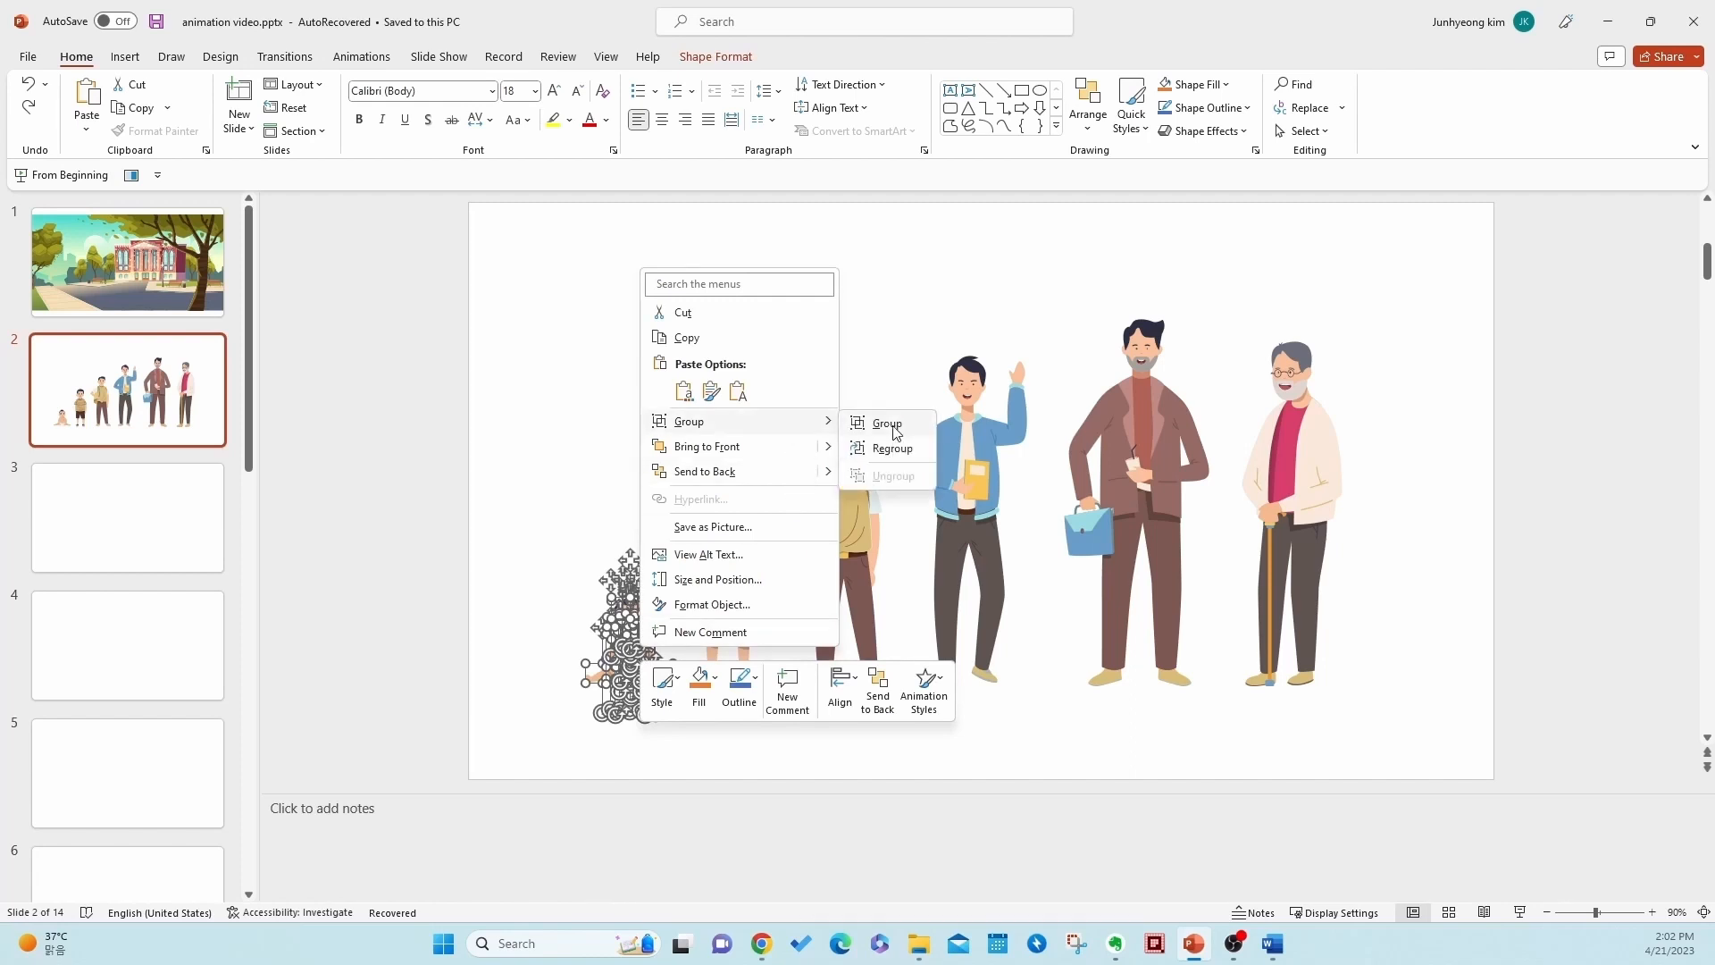
pyautogui.click(896, 427)
pyautogui.moveTo(640, 661); pyautogui.dragTo(568, 623)
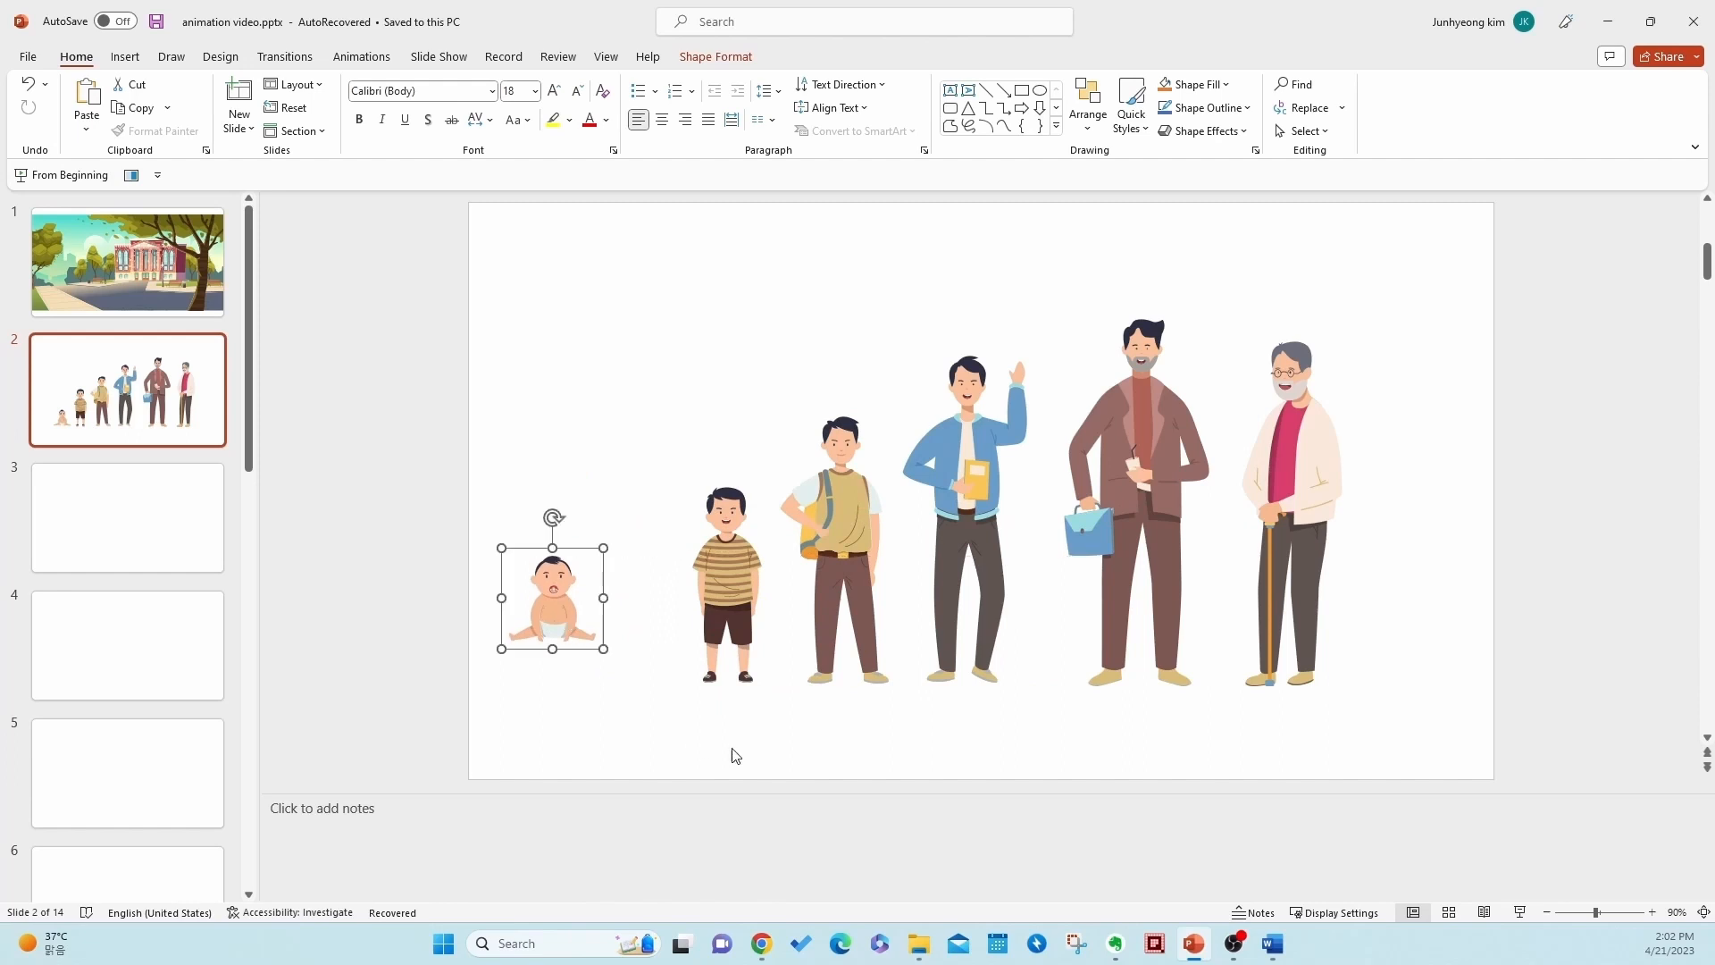
# - Group the striped-shirt boy and the backpack student as separate objects and shift each one apart from the remaining characters
pyautogui.click(728, 617)
pyautogui.moveTo(728, 590); pyautogui.dragTo(663, 557)
pyautogui.click(845, 532)
pyautogui.moveTo(757, 326); pyautogui.dragTo(913, 733)
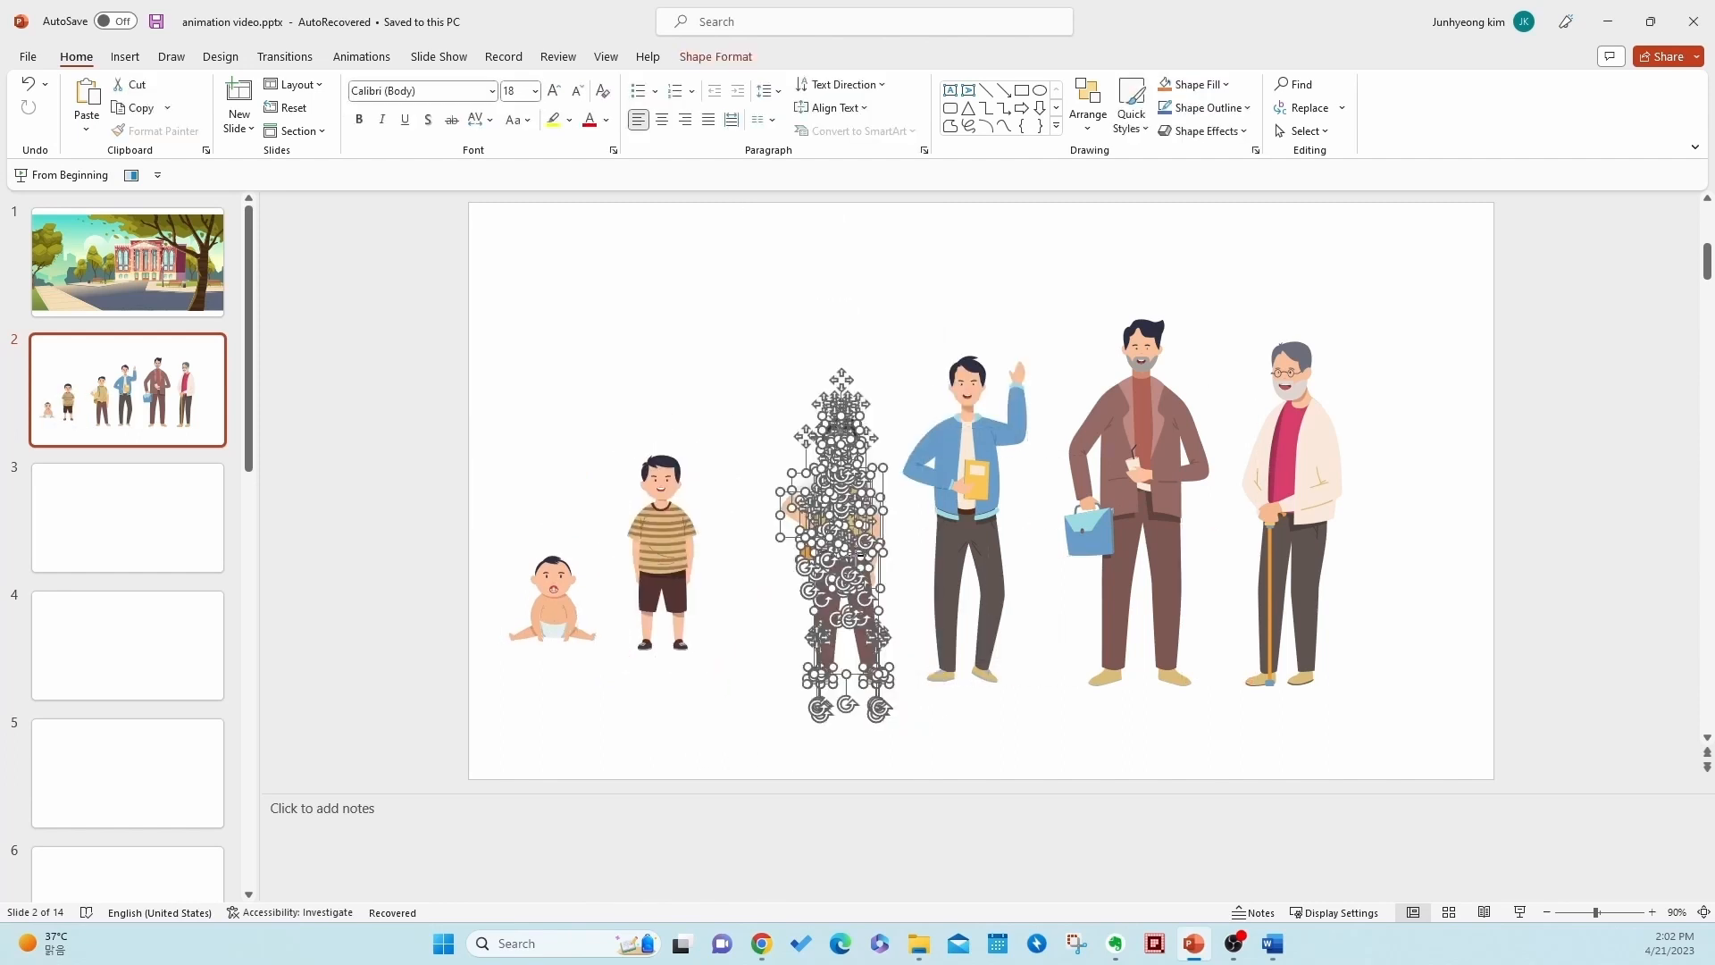
pyautogui.rightClick(846, 576)
pyautogui.moveTo(929, 330)
pyautogui.click(1076, 331)
pyautogui.moveTo(844, 585); pyautogui.dragTo(782, 557)
# - Group the shapes of the waving young man in the blue jacket and shift the group toward the backpack student
pyautogui.click(882, 643)
pyautogui.moveTo(862, 330); pyautogui.dragTo(1061, 728)
pyautogui.rightClick(989, 520)
pyautogui.moveTo(1108, 680)
pyautogui.click(1220, 683)
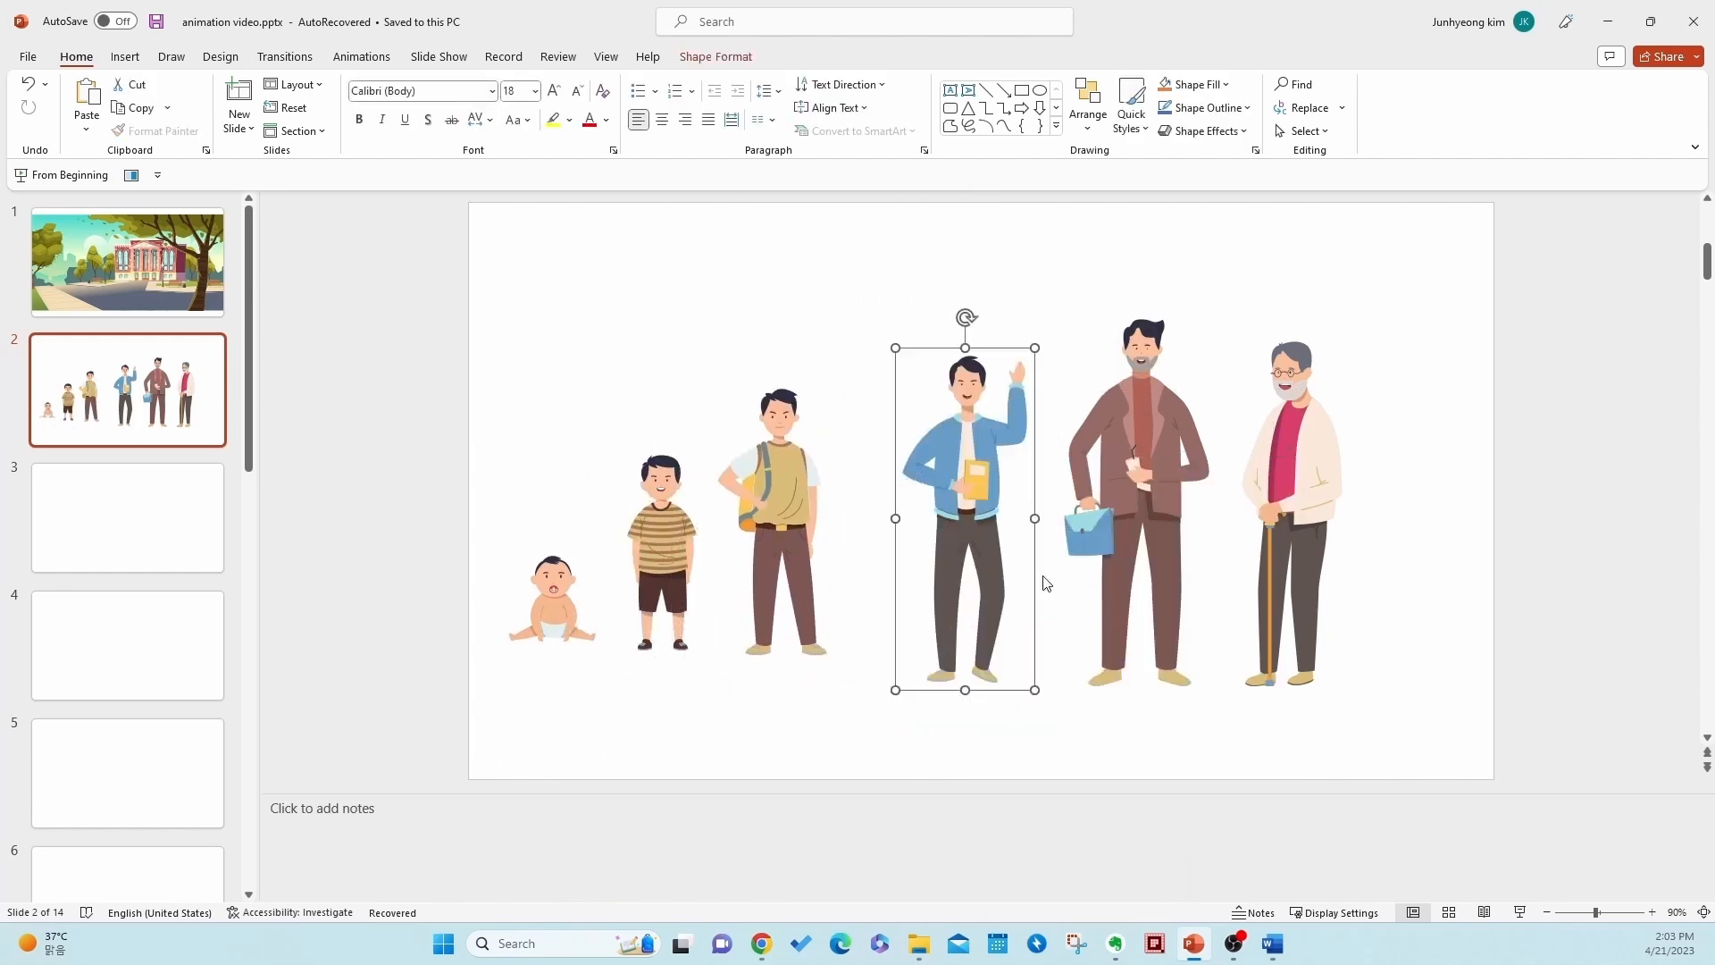
pyautogui.moveTo(980, 571); pyautogui.dragTo(922, 548)
# - Group the shapes of the bearded man with the briefcase and shift the group slightly up and left
pyautogui.moveTo(1030, 288); pyautogui.dragTo(1228, 728)
pyautogui.rightClick(1166, 493)
pyautogui.moveTo(1298, 656)
pyautogui.click(1410, 655)
pyautogui.moveTo(1145, 549); pyautogui.dragTo(1102, 522)
# - Group the shapes of the old man with the cane and move the group slightly upward
pyautogui.moveTo(1216, 299); pyautogui.dragTo(1404, 728)
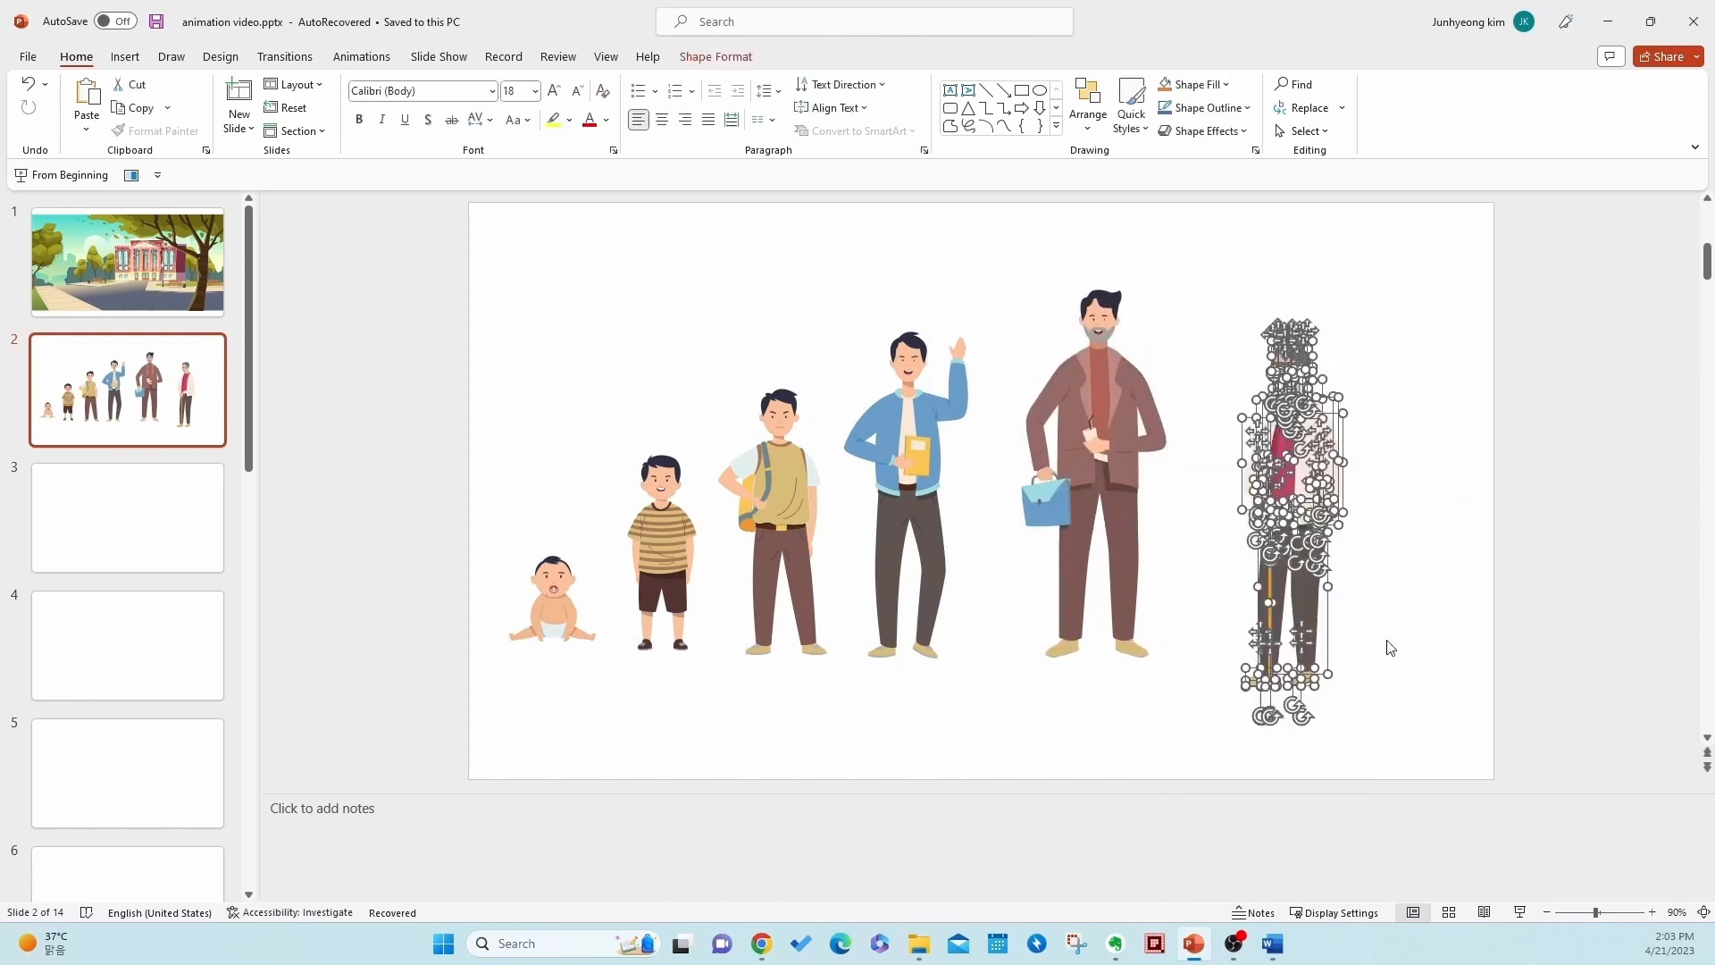
pyautogui.rightClick(1304, 481)
pyautogui.moveTo(1424, 644)
pyautogui.click(1544, 645)
pyautogui.moveTo(1296, 512); pyautogui.dragTo(1295, 458)
pyautogui.click(1099, 500)
pyautogui.click(1188, 732)
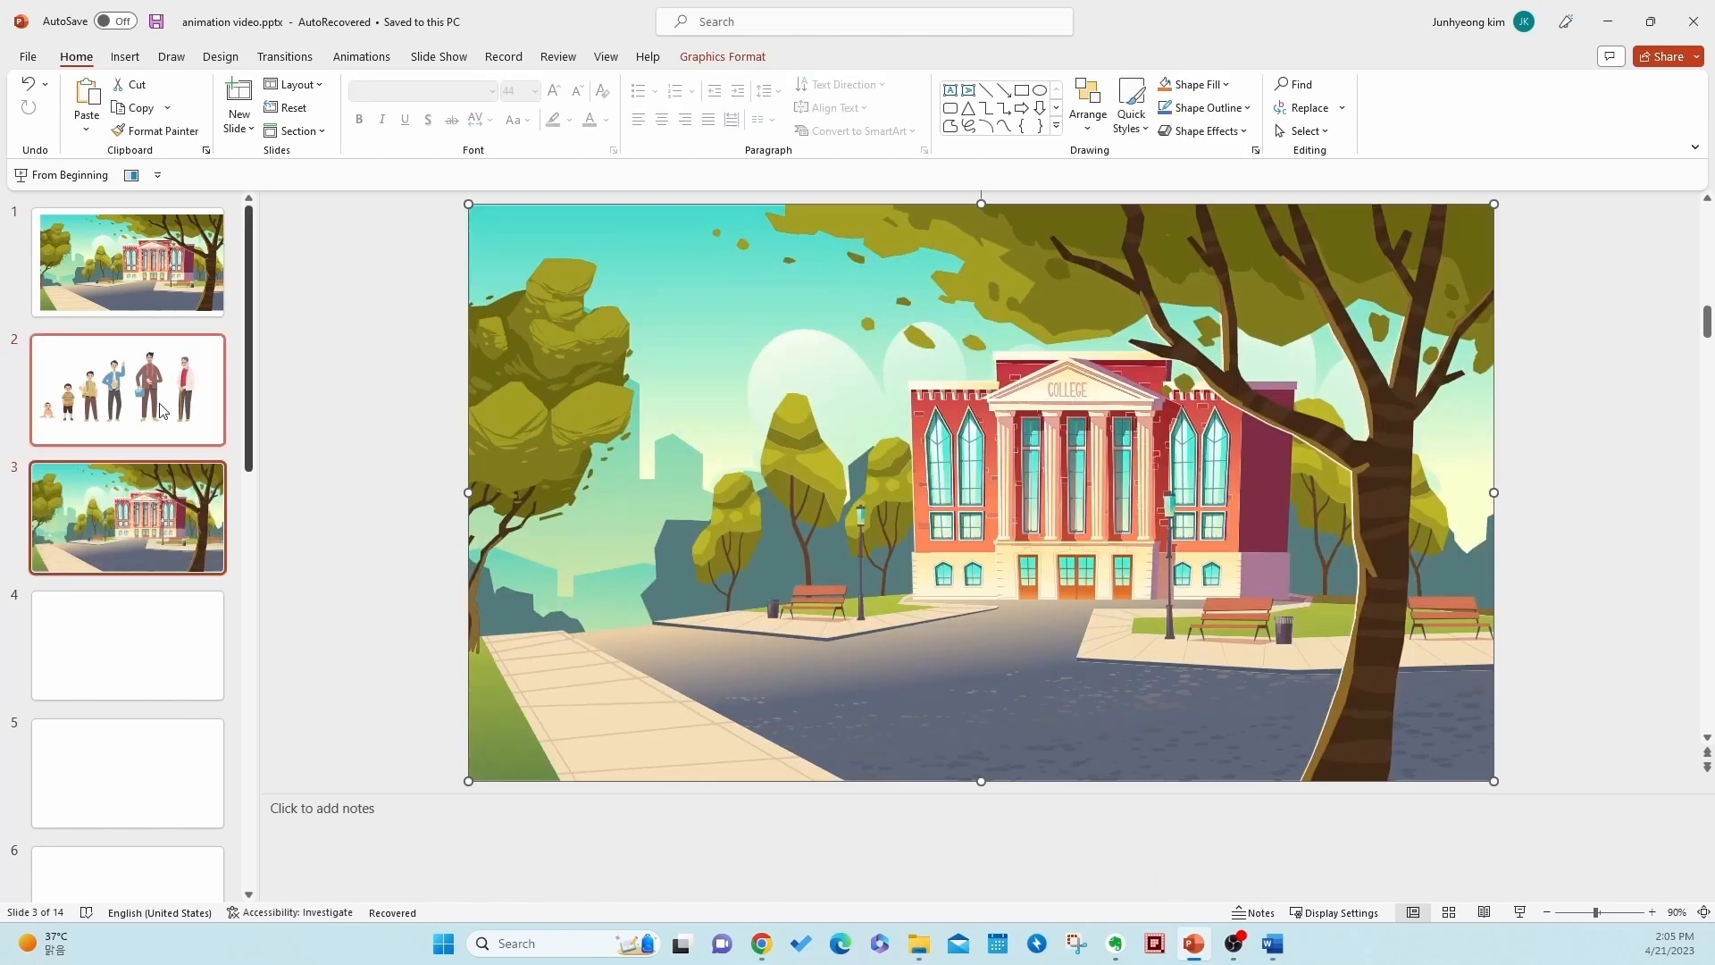
# - Copy the waving young man from slide 2 to slide 3 and place him on the left side of the college scene
pyautogui.click(163, 411)
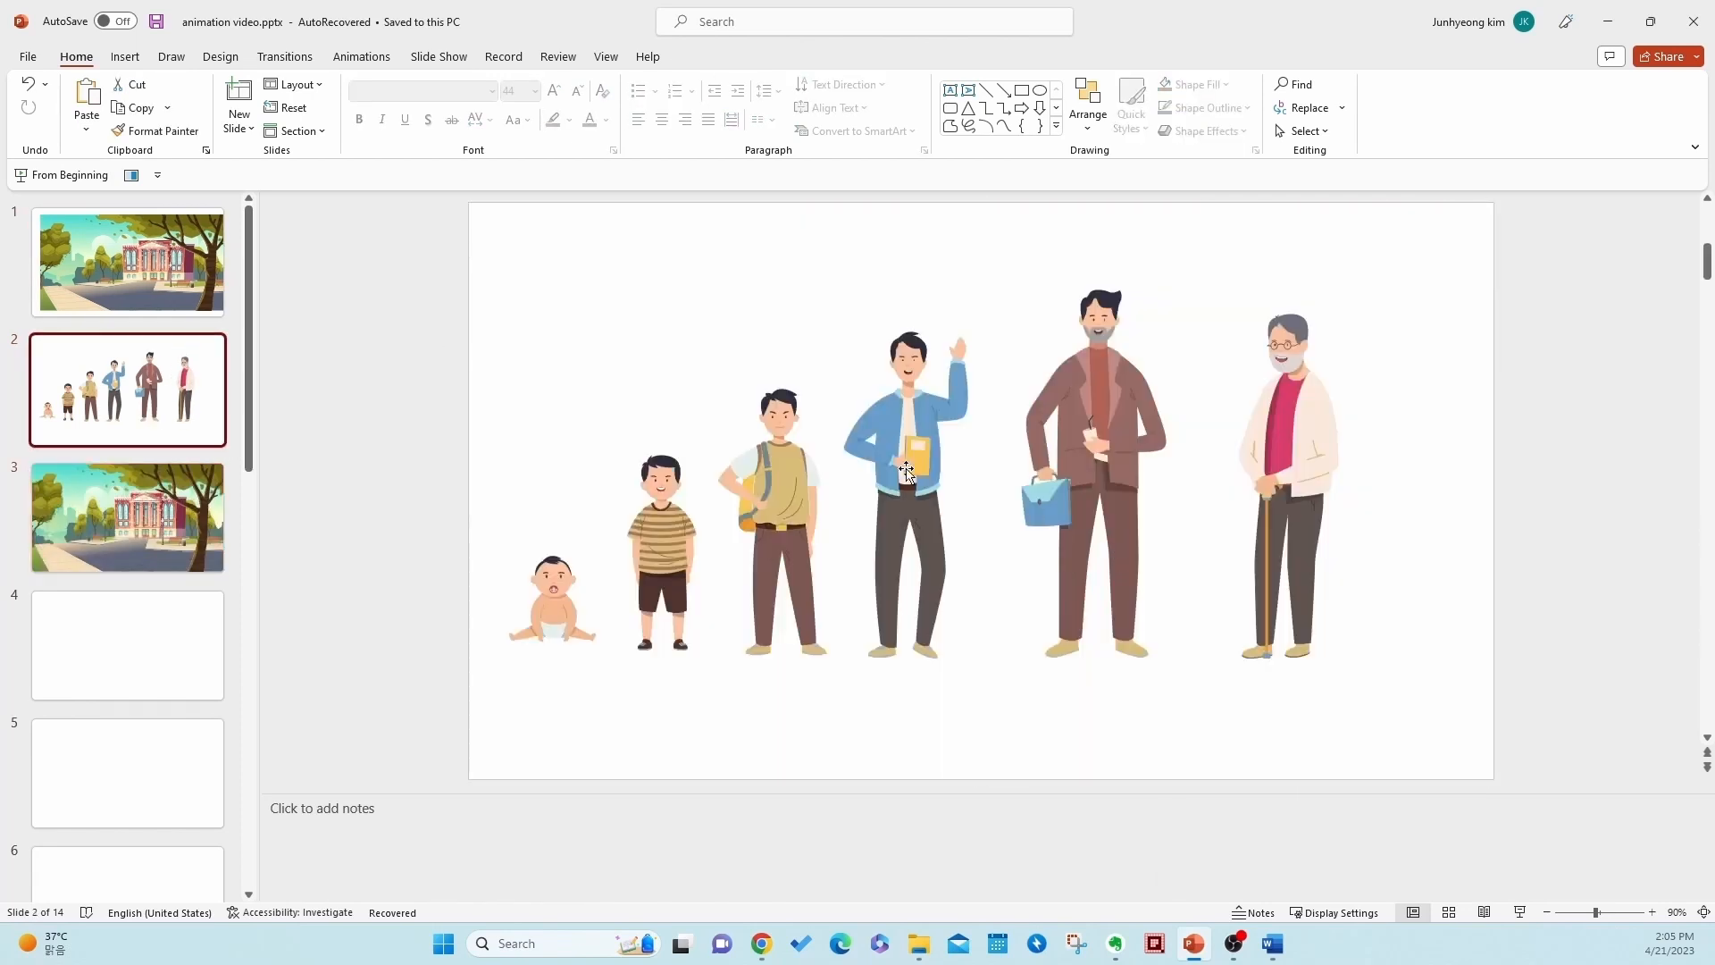
pyautogui.click(916, 418)
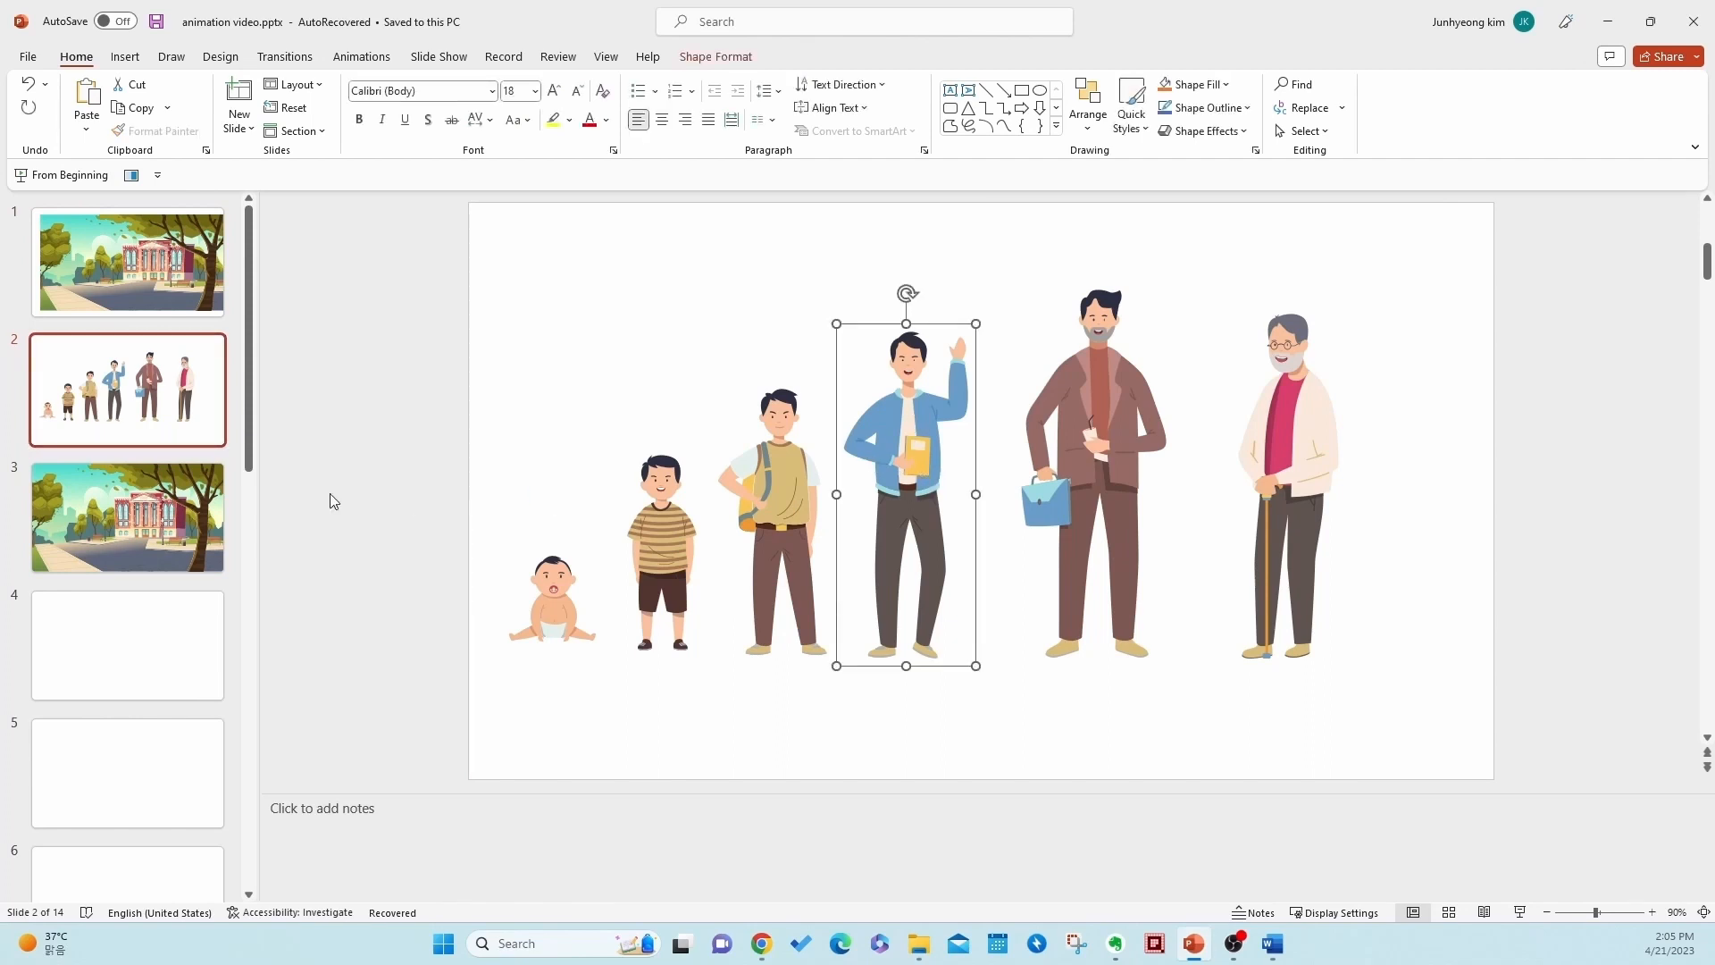
pyautogui.click(158, 533)
pyautogui.click(540, 530)
pyautogui.hotkey('ctrl', 'v')
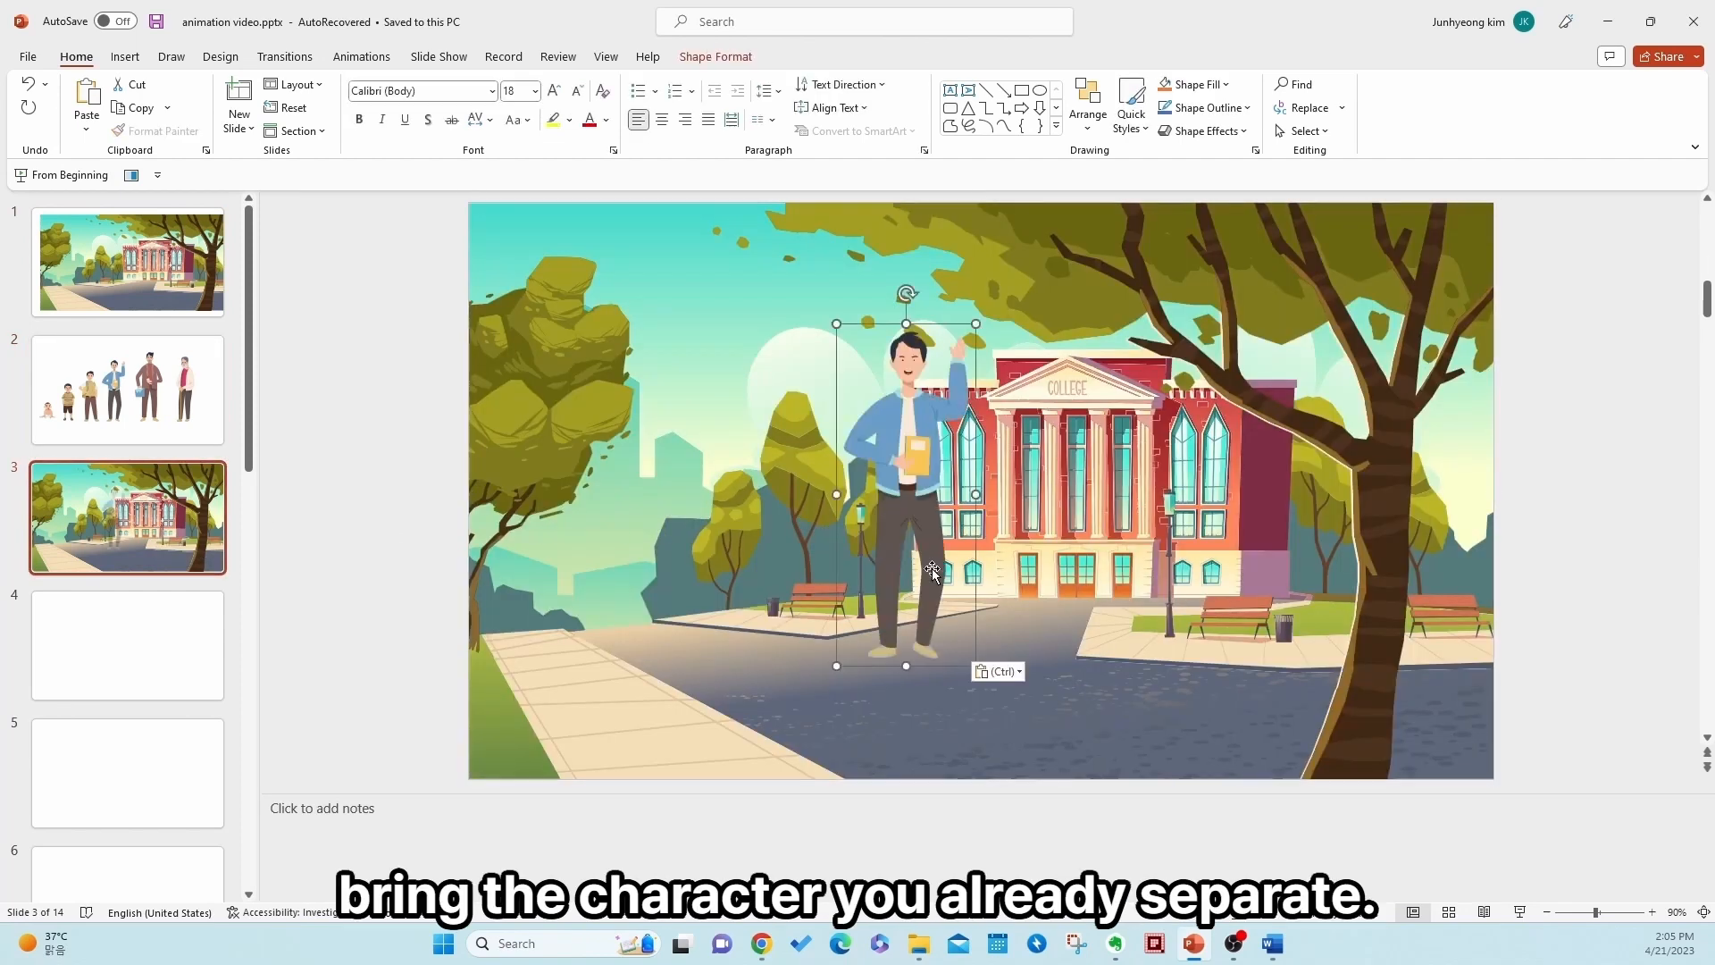
pyautogui.moveTo(884, 547); pyautogui.dragTo(598, 505)
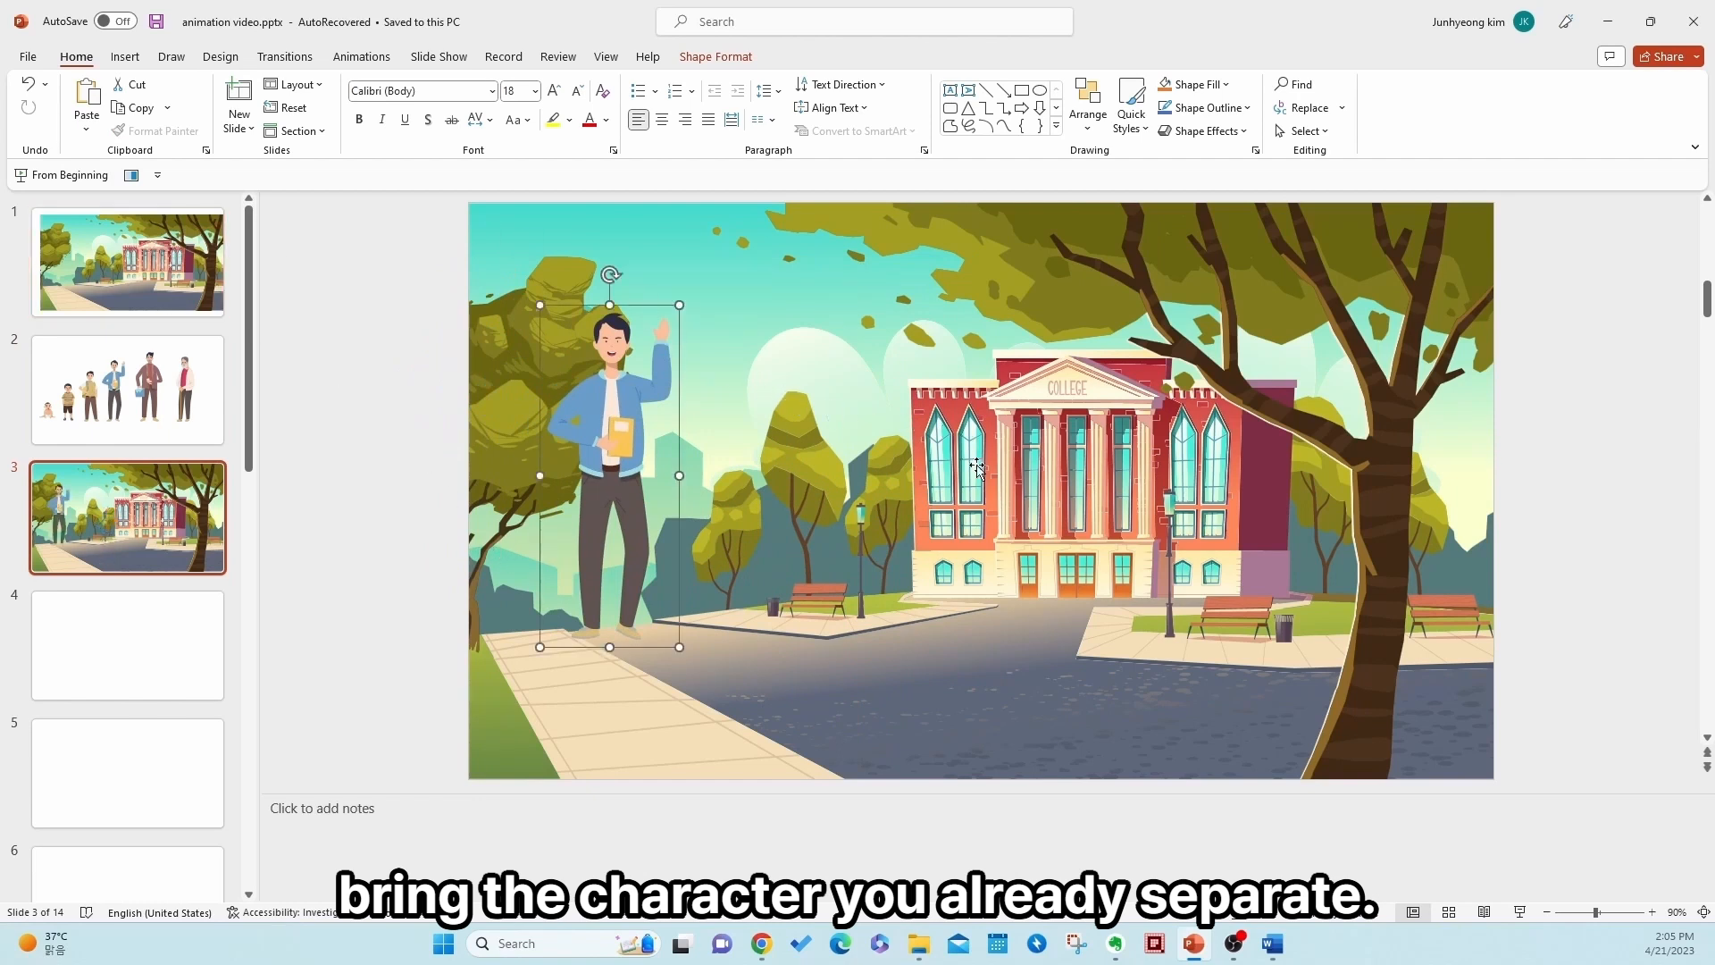
# - Insert the flying birds GIF from this device on slide 3 and move it past the slide's right edge
pyautogui.click(838, 474)
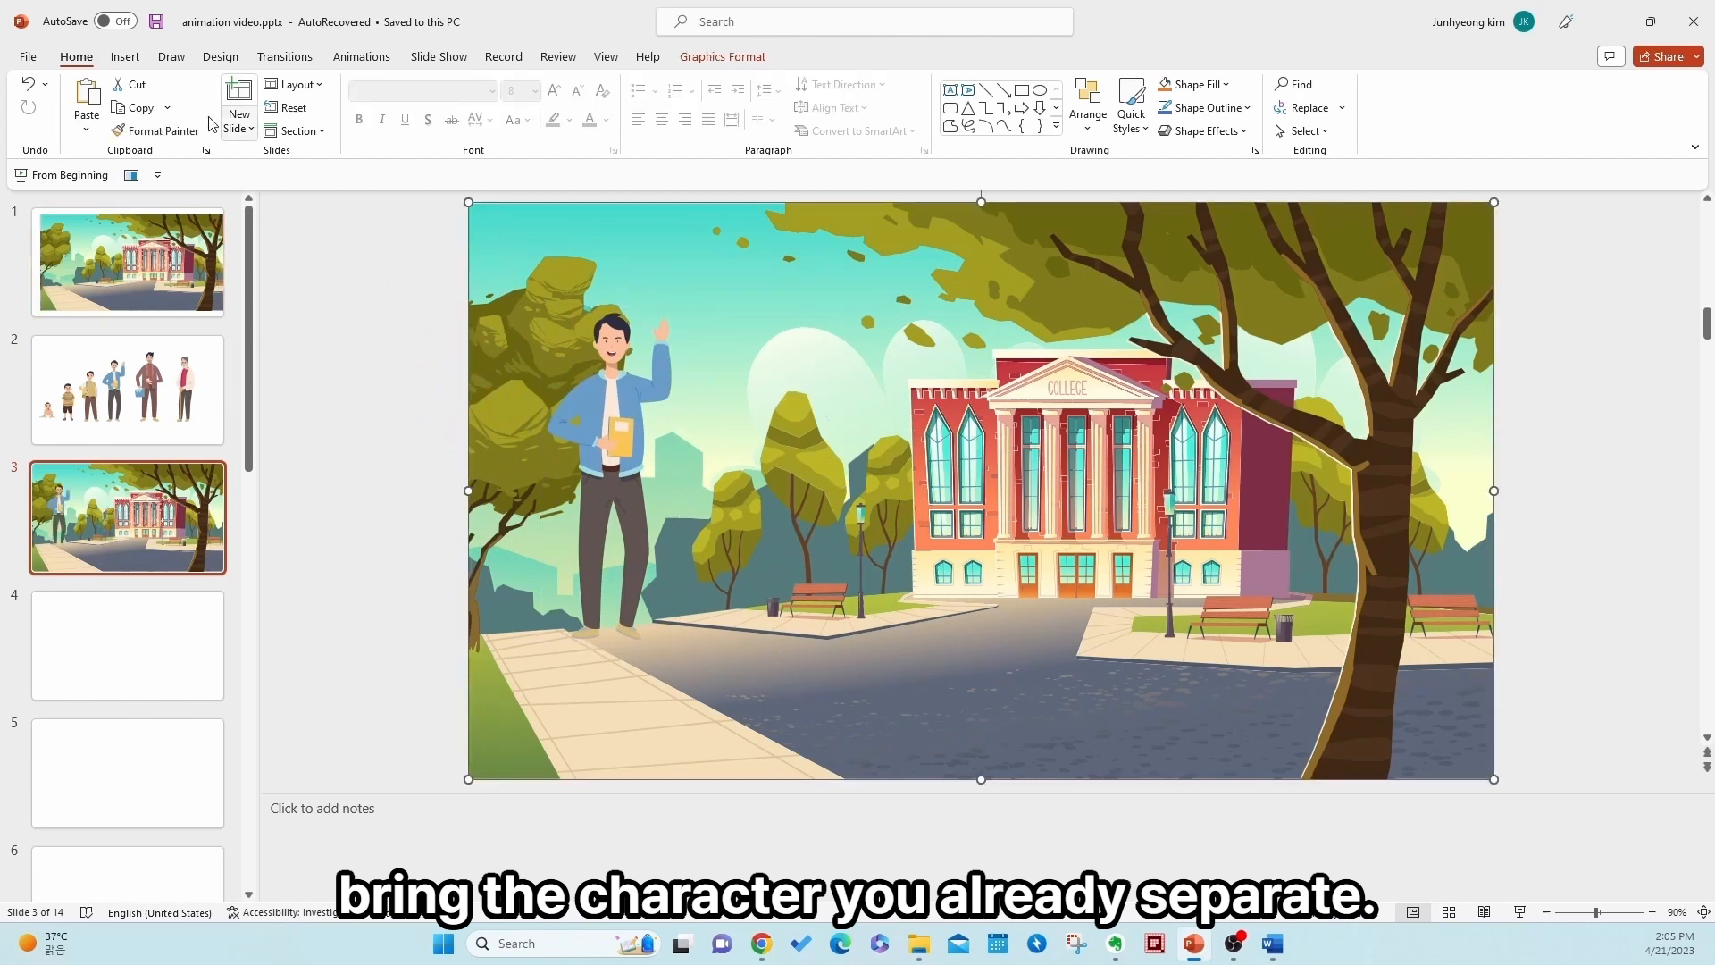
pyautogui.click(126, 57)
pyautogui.click(154, 118)
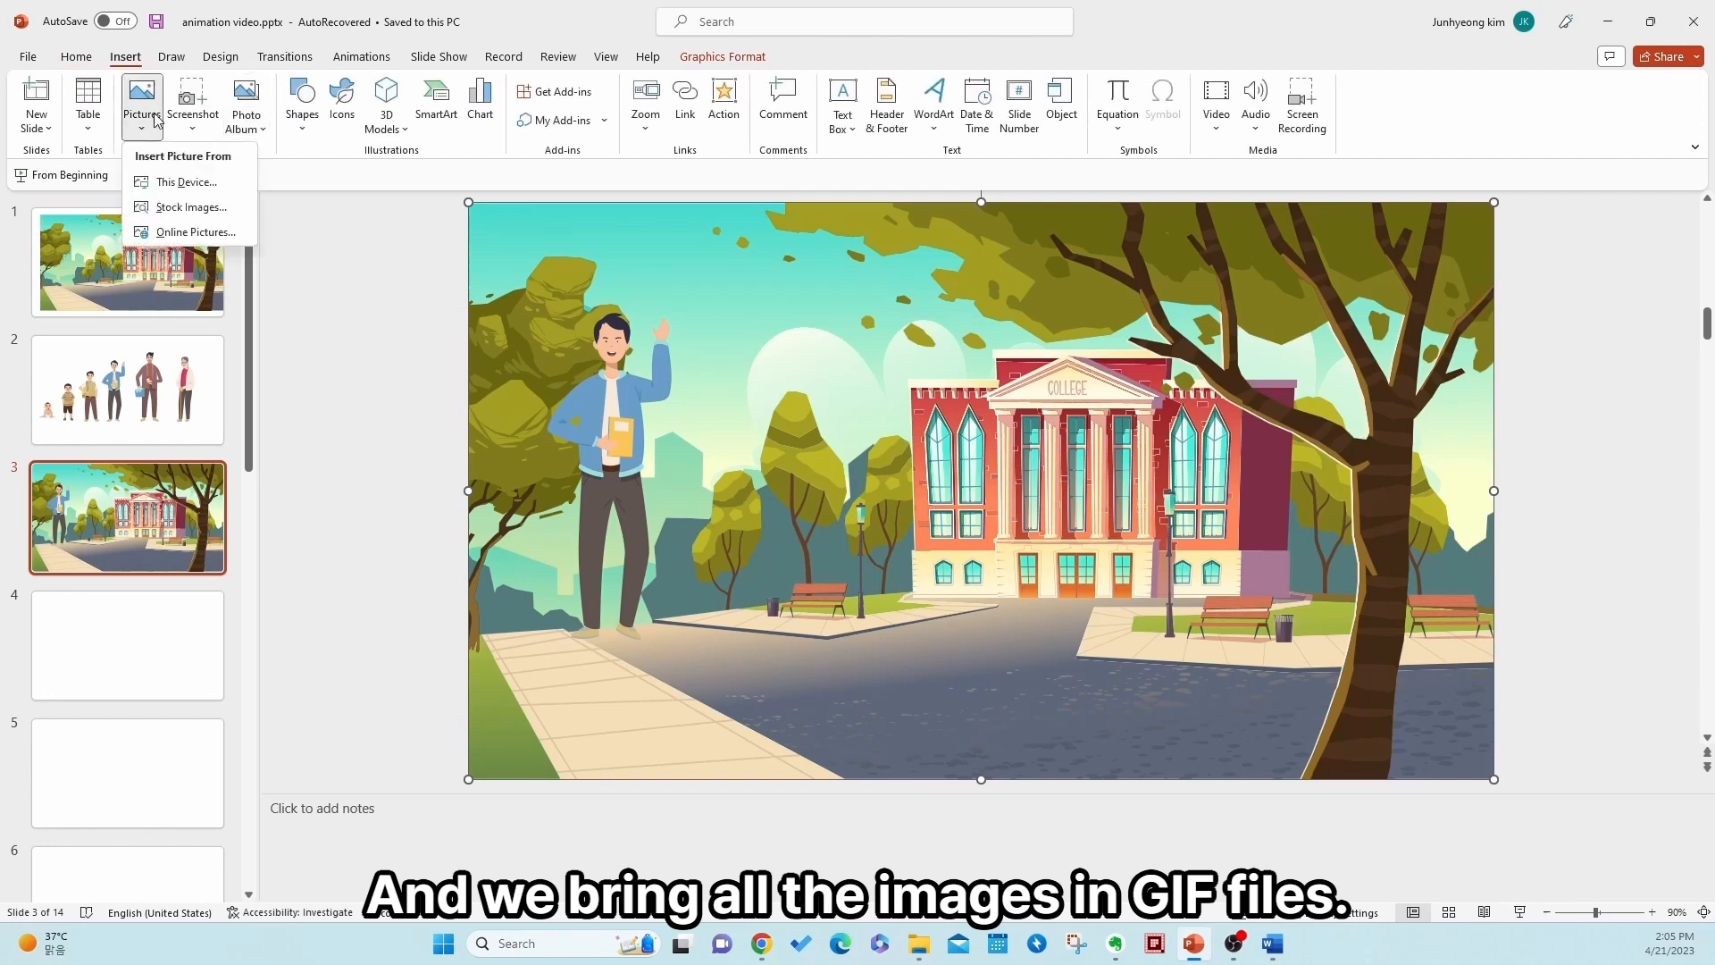
pyautogui.click(203, 181)
pyautogui.doubleClick(731, 185)
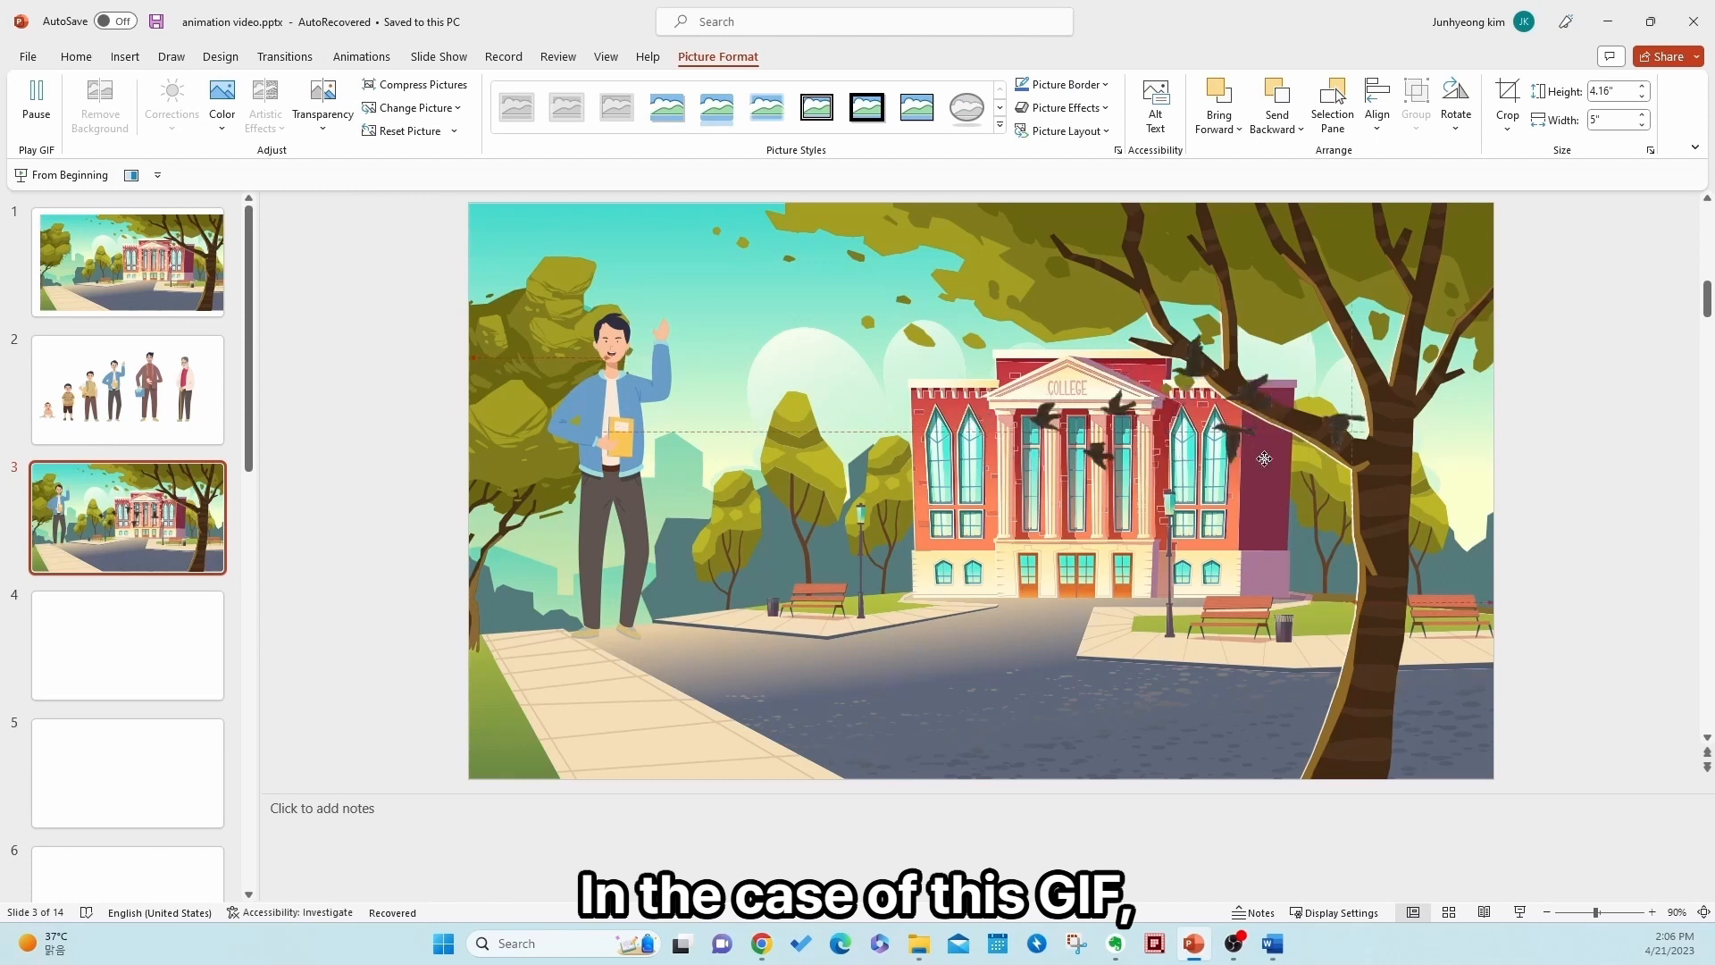
pyautogui.moveTo(1264, 459); pyautogui.dragTo(1610, 444)
pyautogui.moveTo(1440, 417); pyautogui.dragTo(1458, 417)
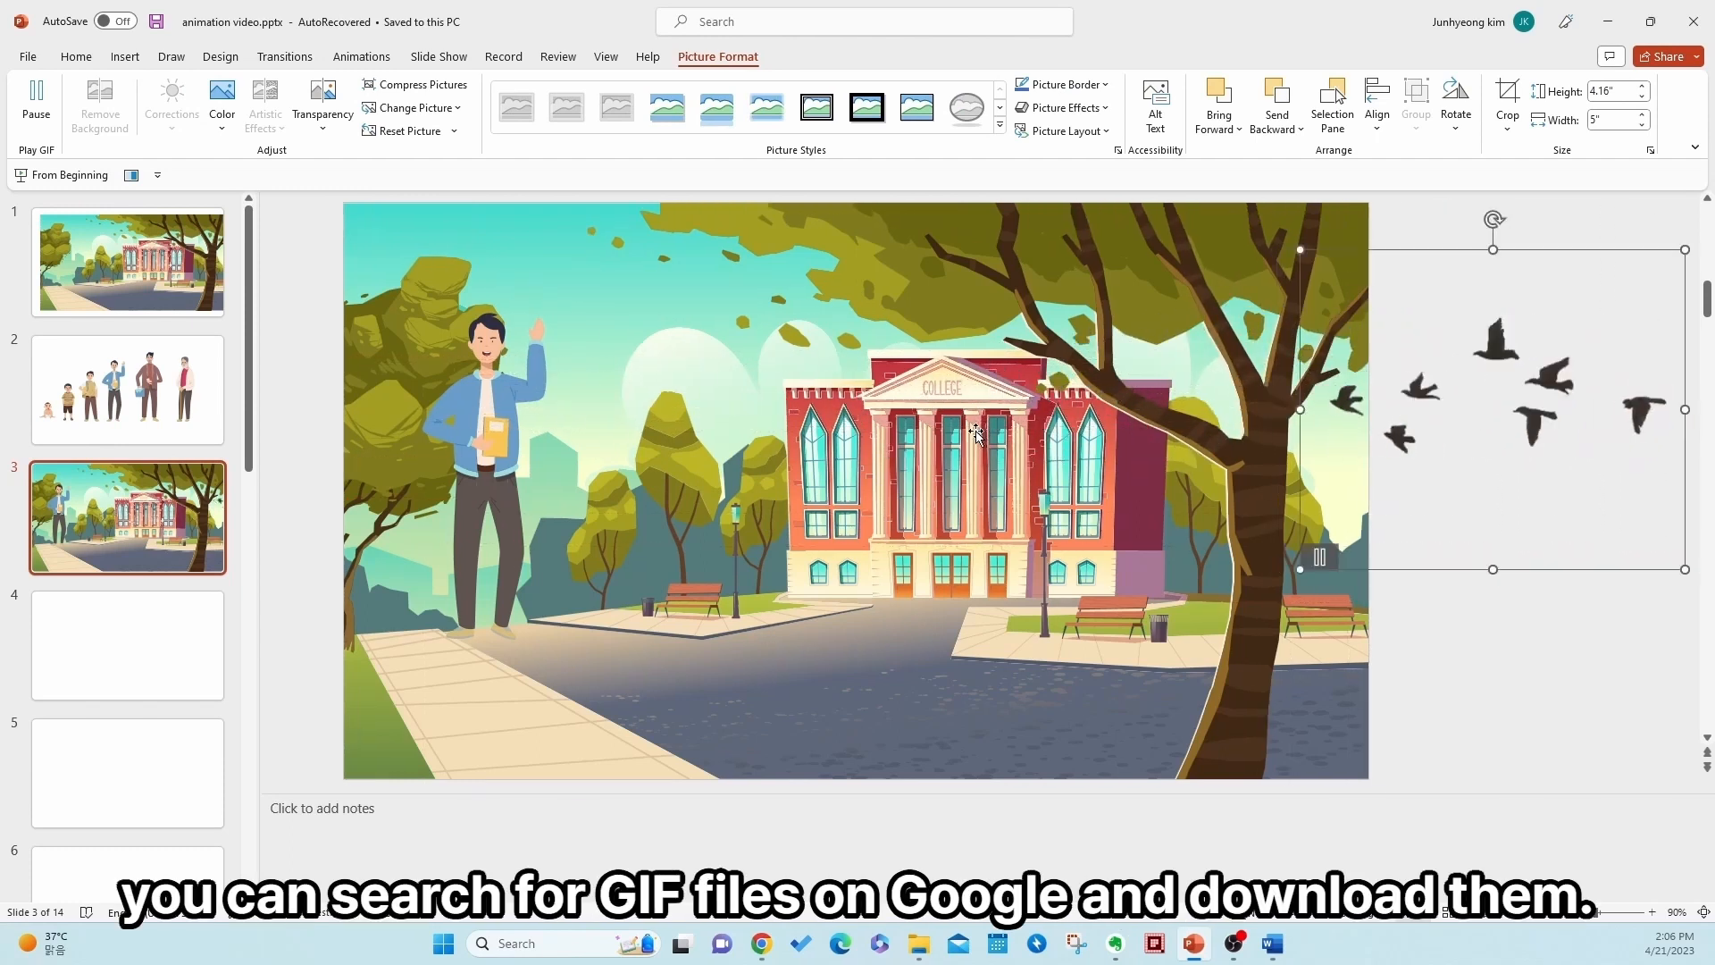
# - Insert the graduation picture on slide 3 and place it over the road at the slide's lower edge, right of centre
pyautogui.scroll(2, 1038, 456)
pyautogui.scroll(-1, 1107, 469)
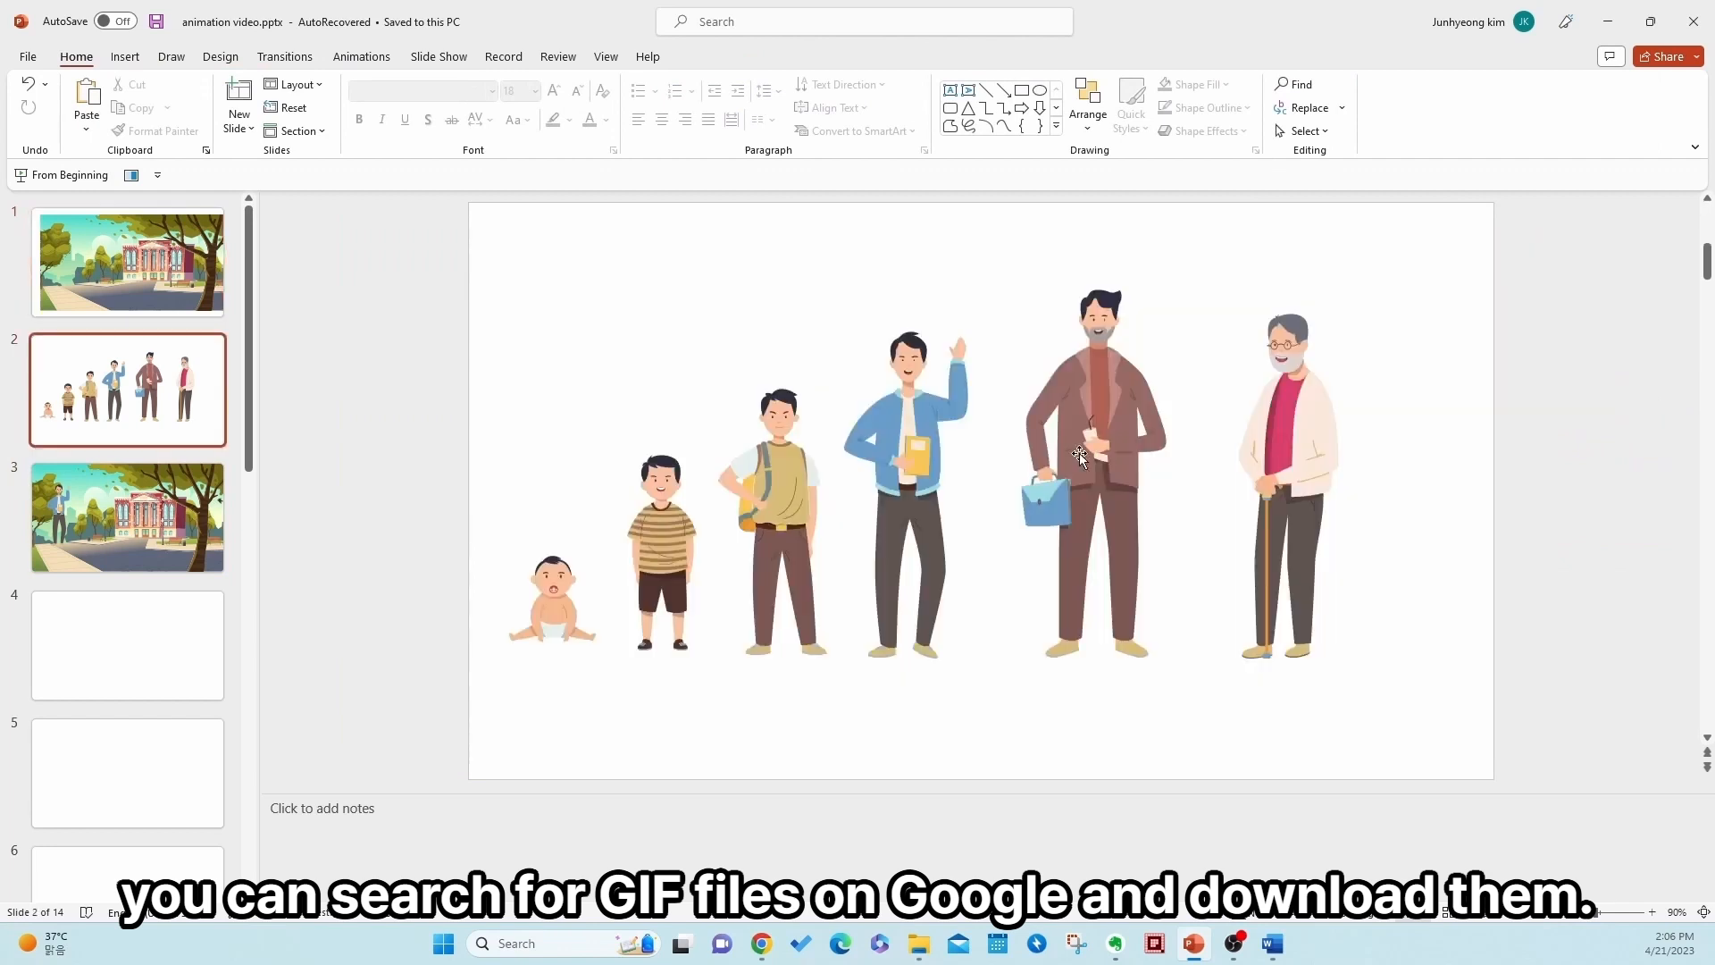
pyautogui.click(178, 536)
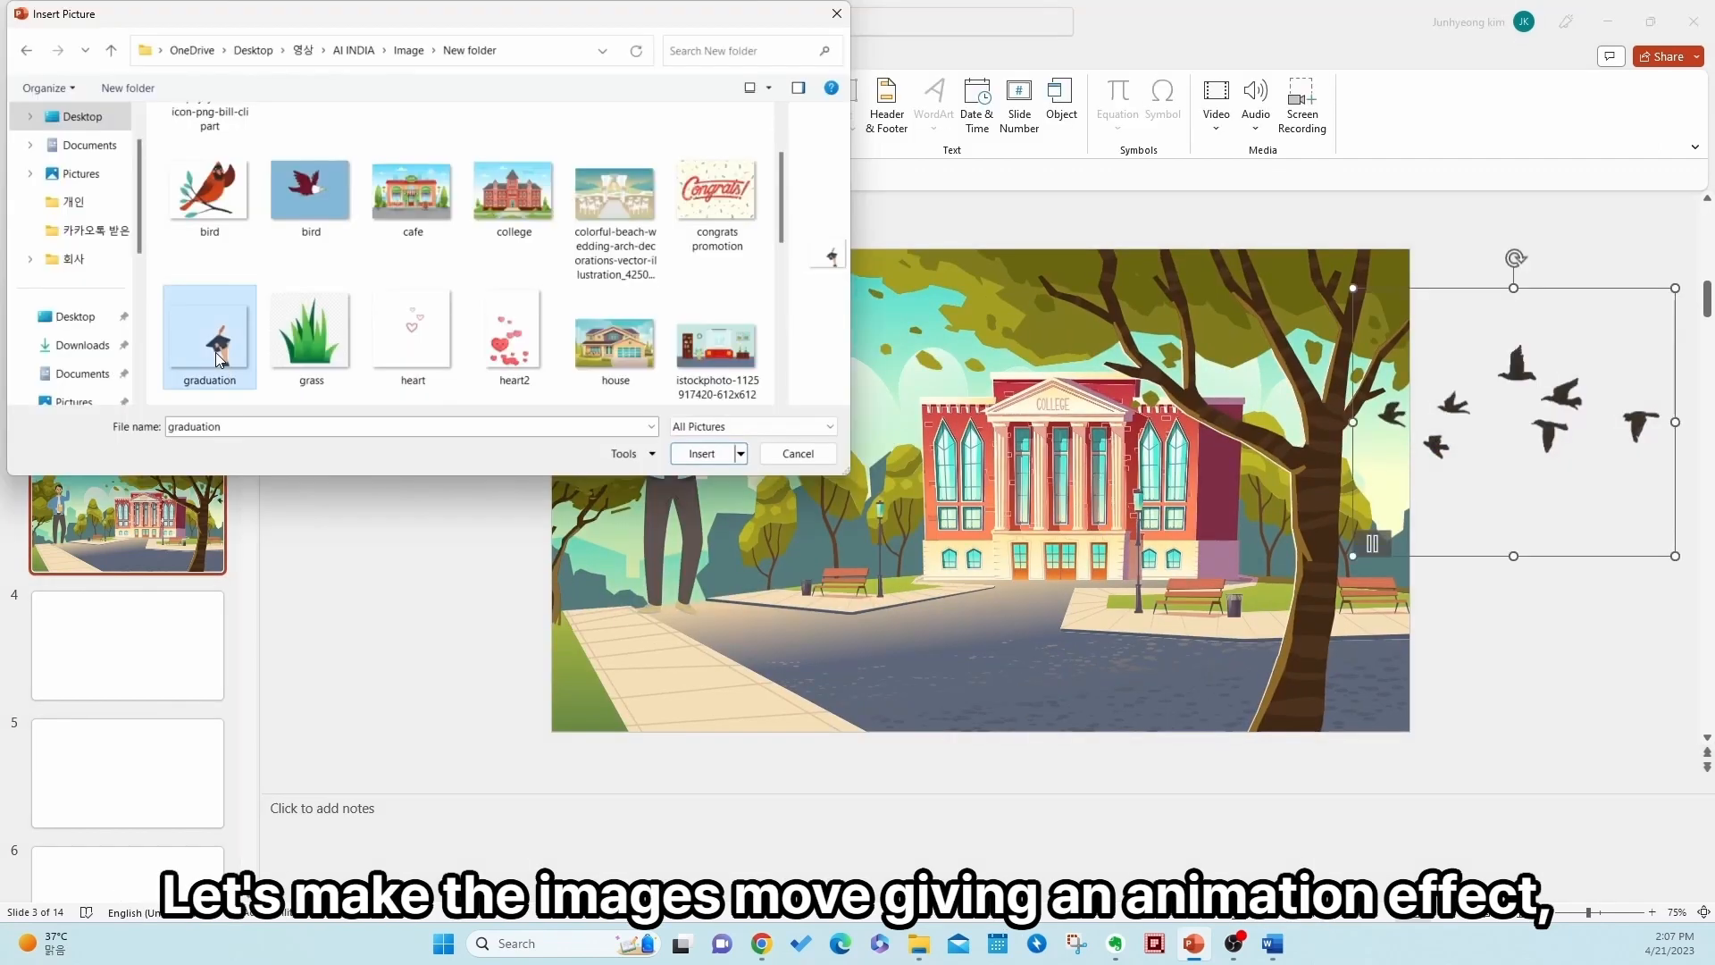
pyautogui.doubleClick(217, 352)
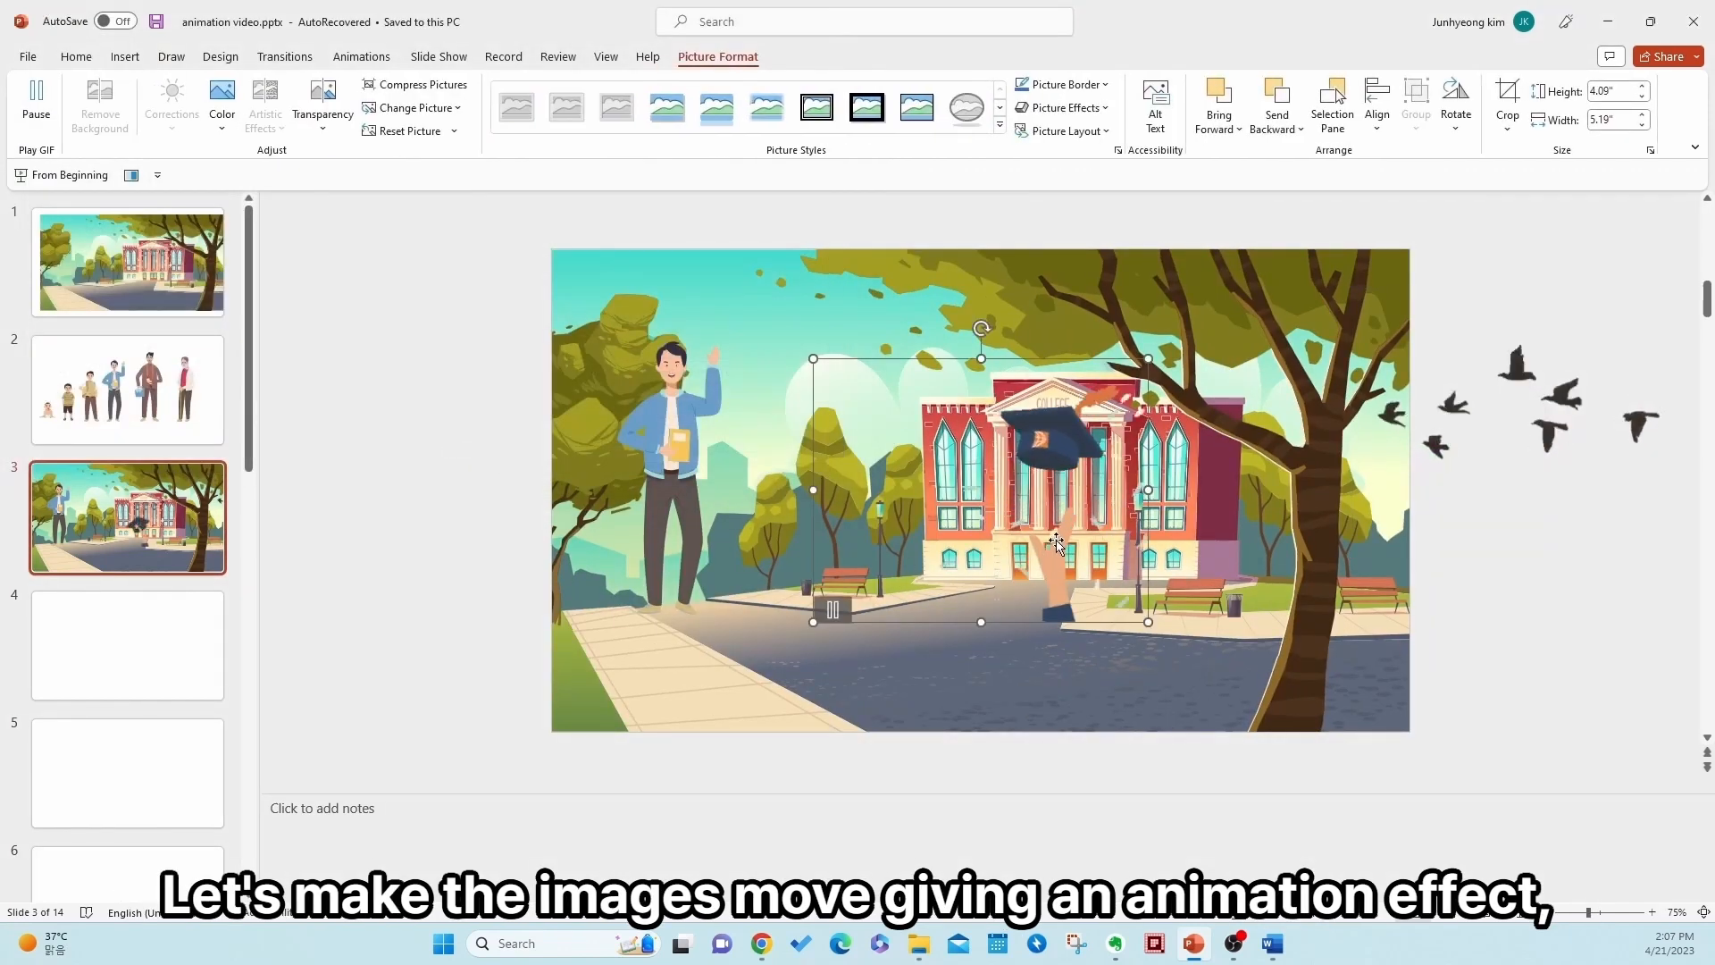
pyautogui.click(1175, 808)
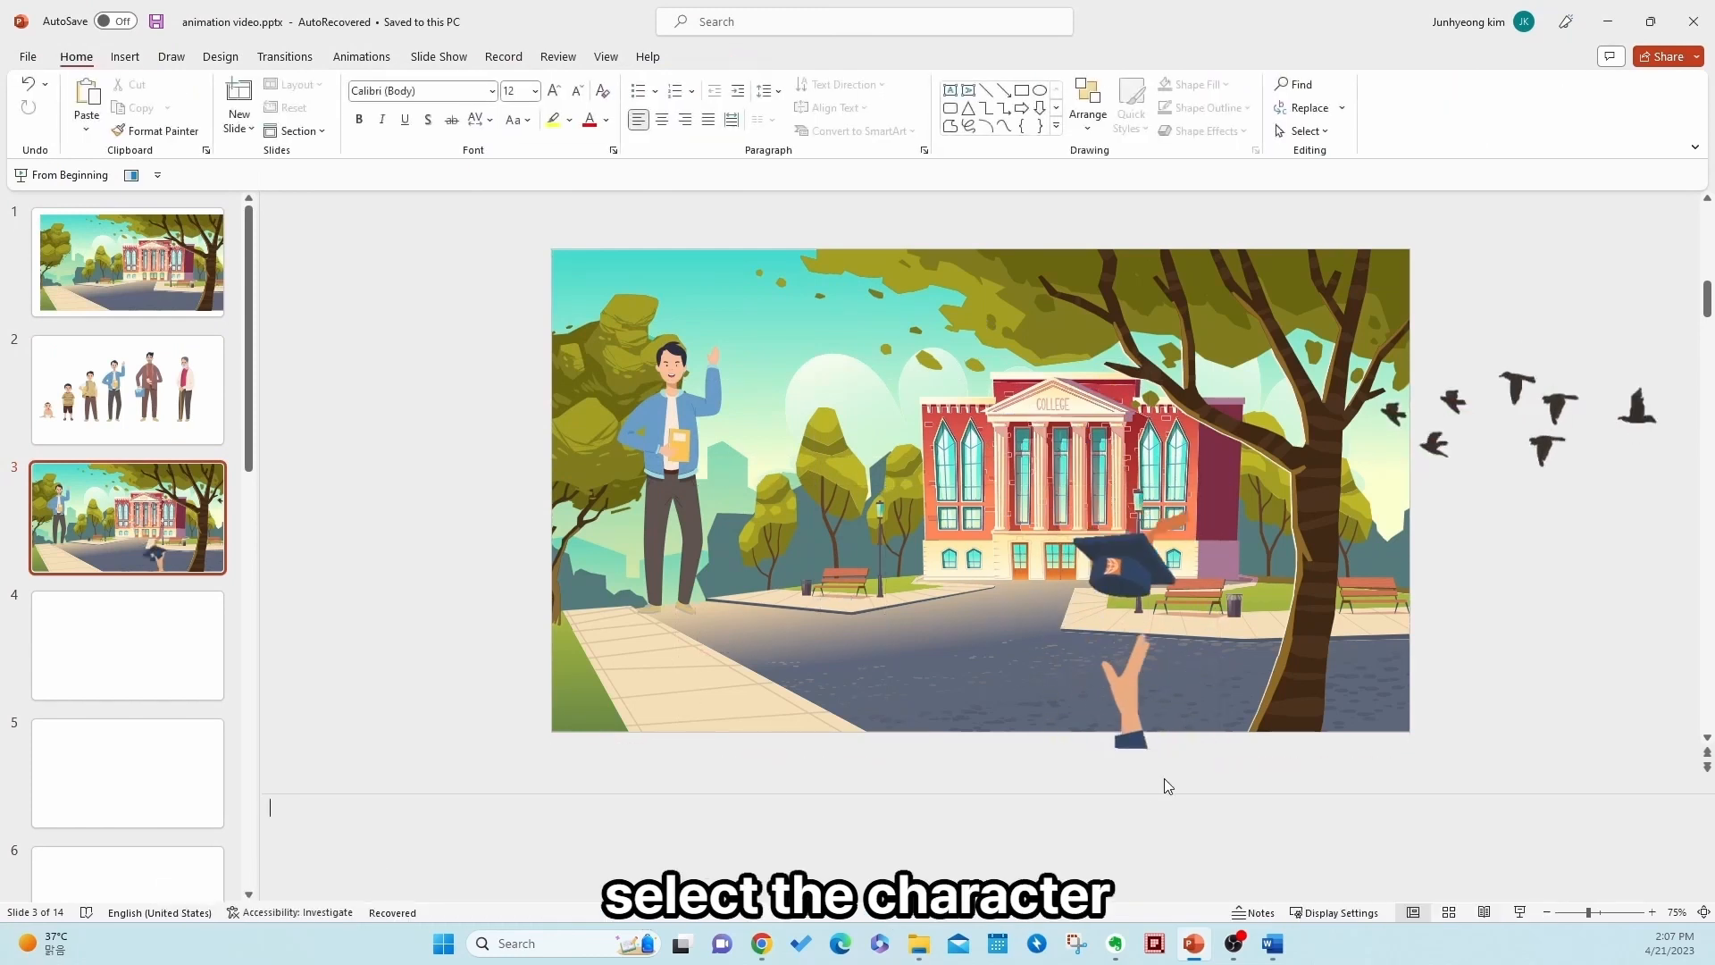
# - Add a Lines motion path taking the waving man toward the college entrance, and preview it from the Animation Pane
pyautogui.click(1157, 663)
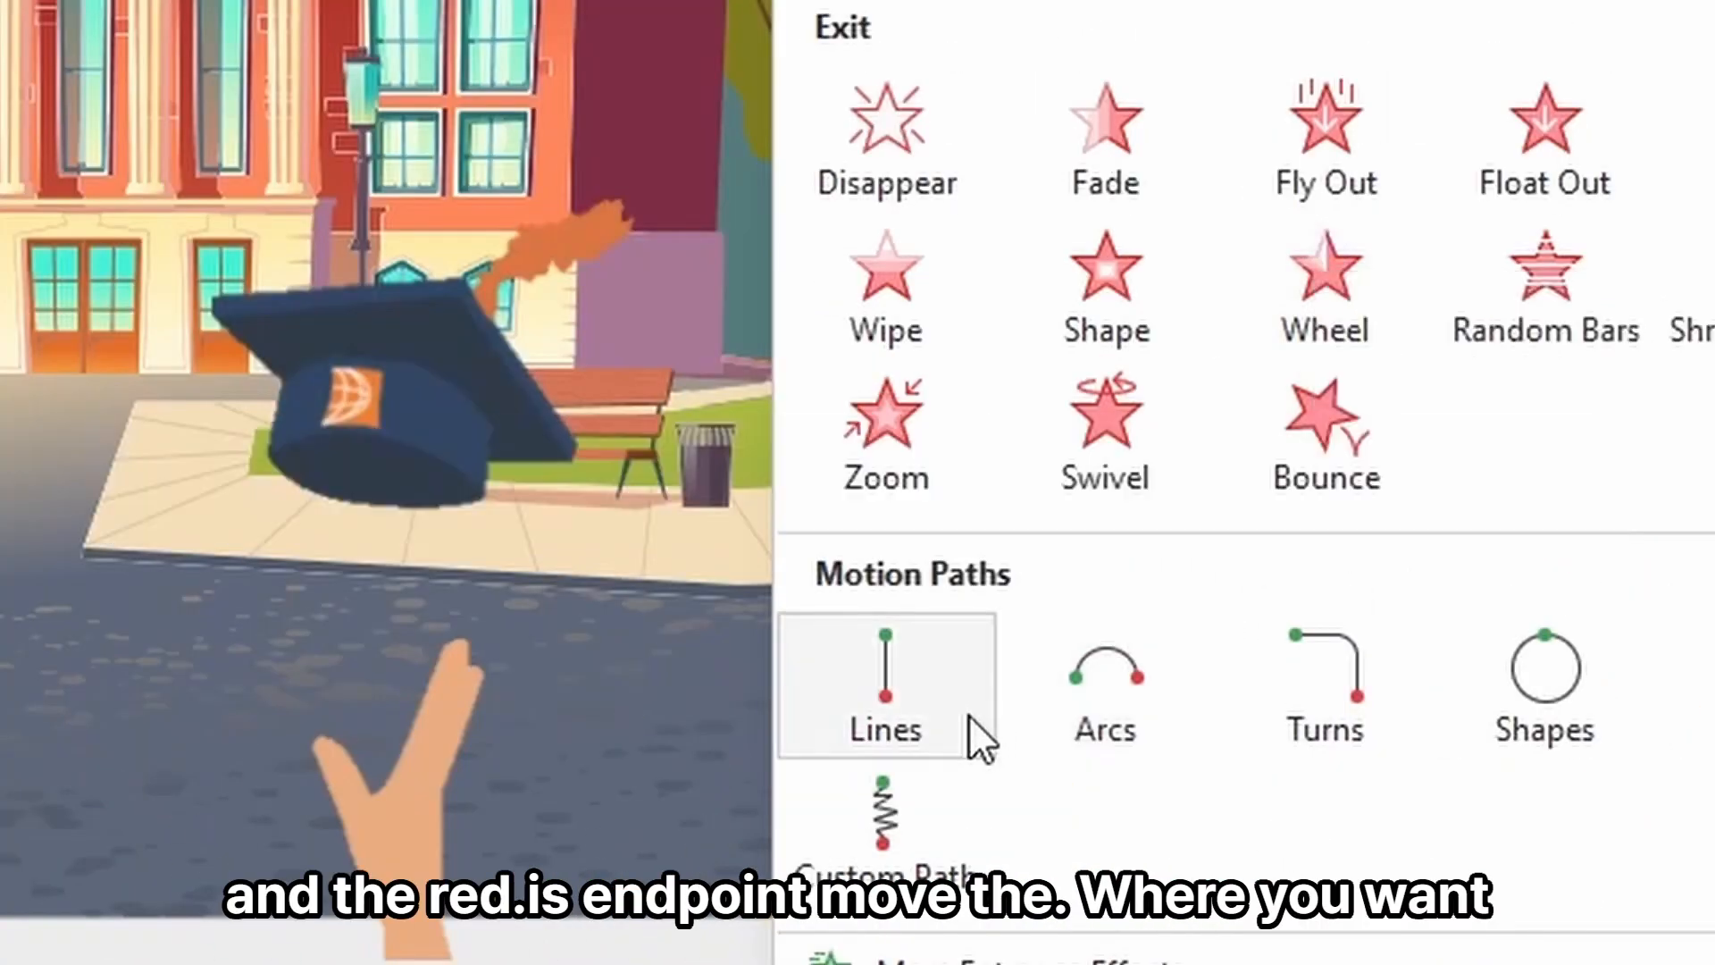
pyautogui.click(926, 716)
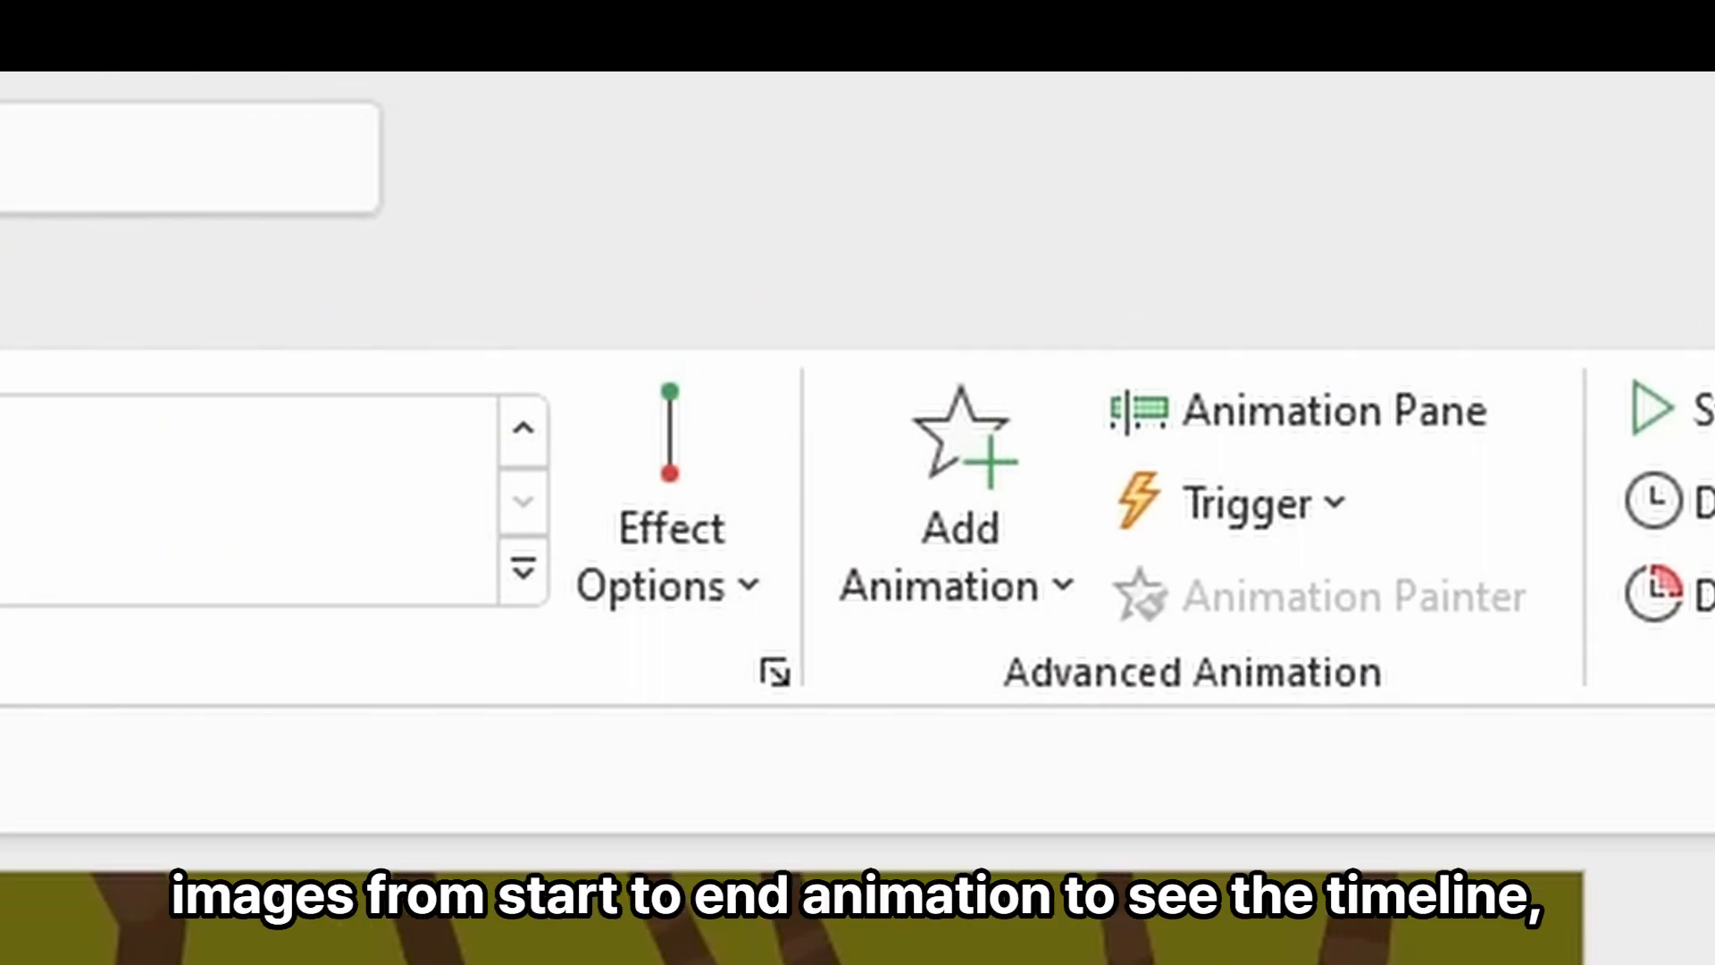
pyautogui.press('Escape')
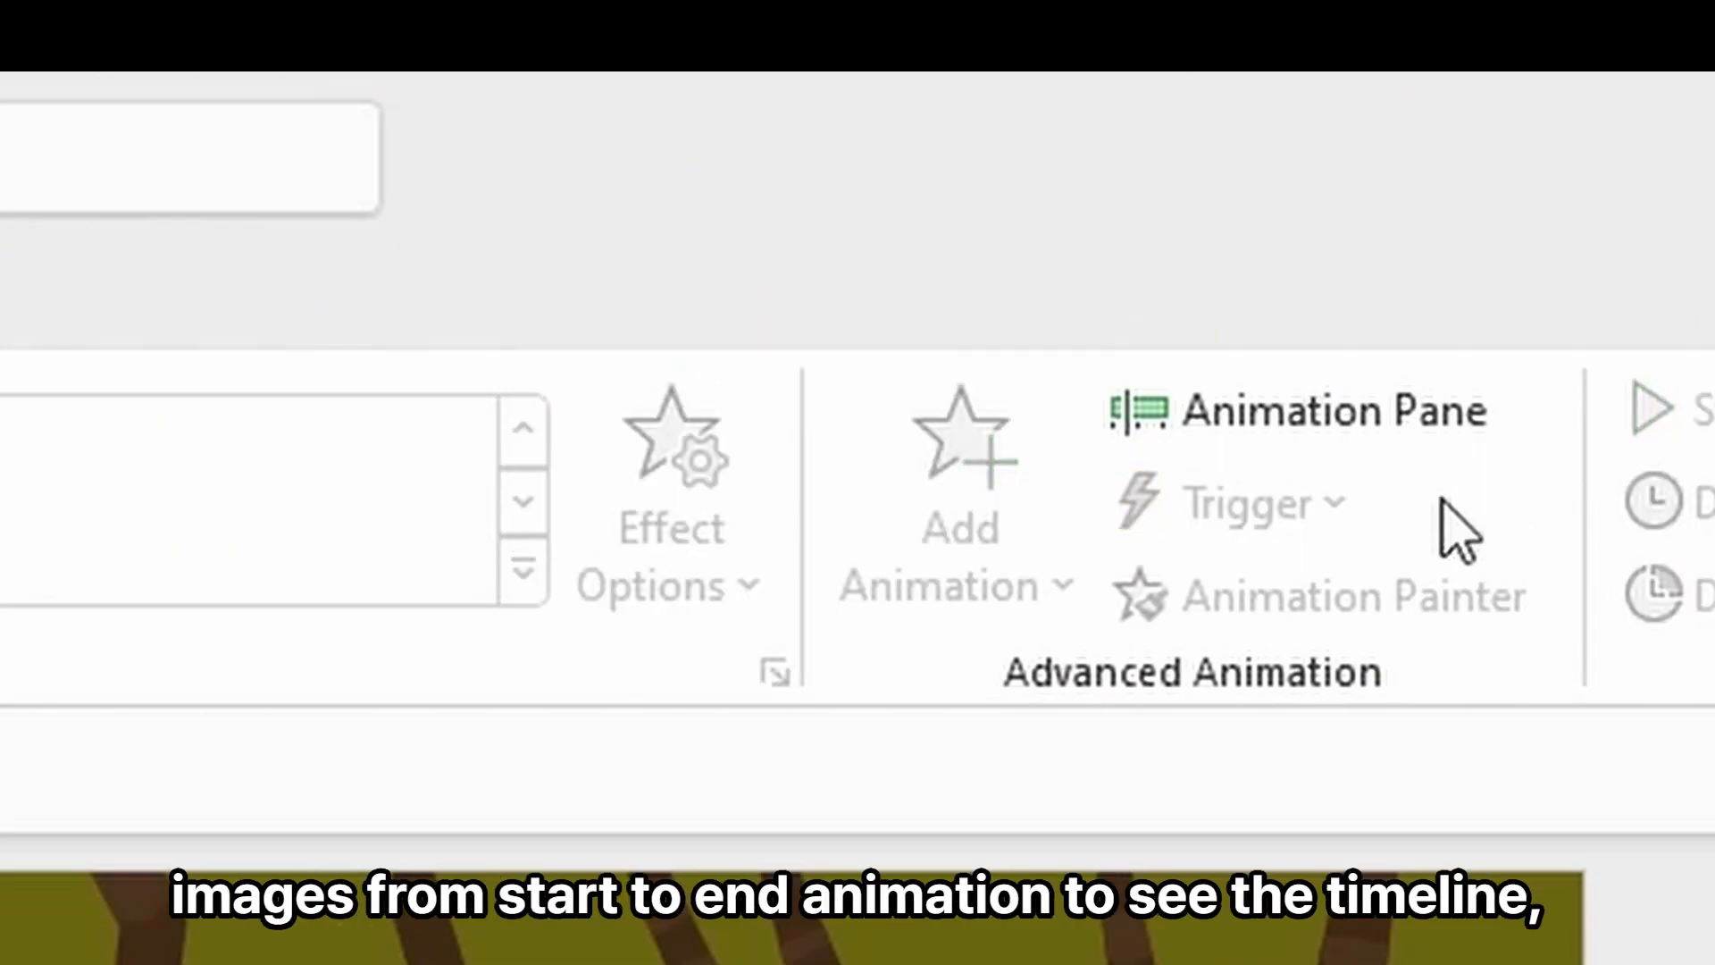
pyautogui.click(1456, 413)
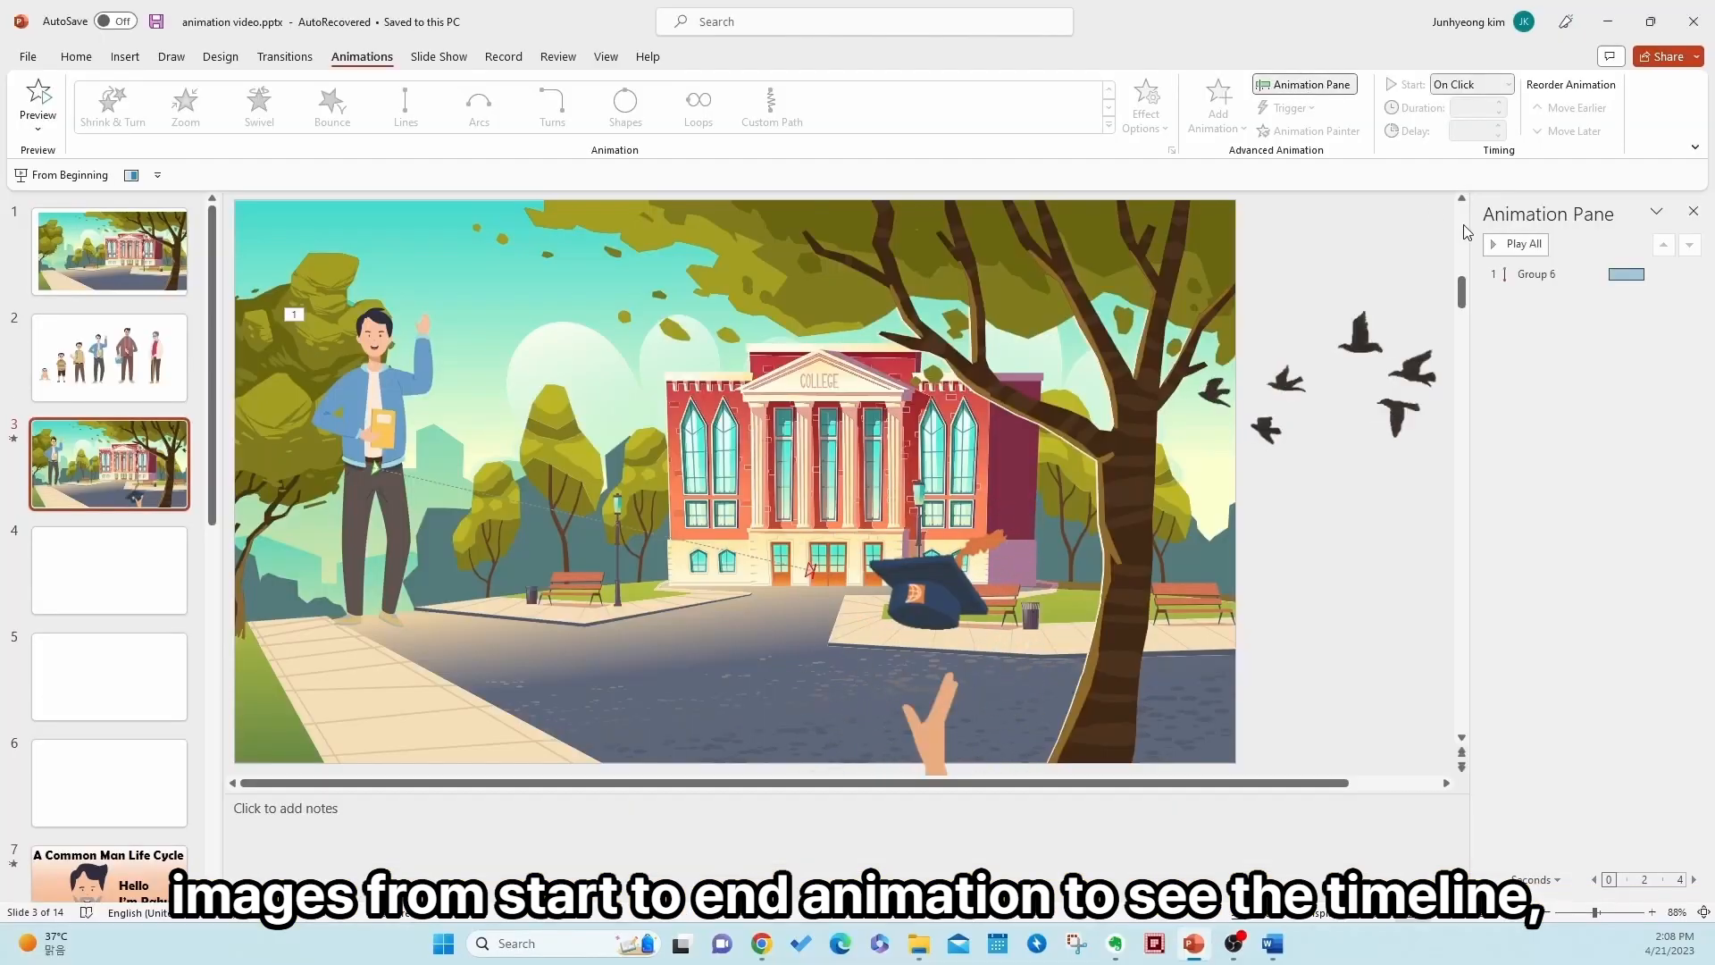
pyautogui.click(1521, 246)
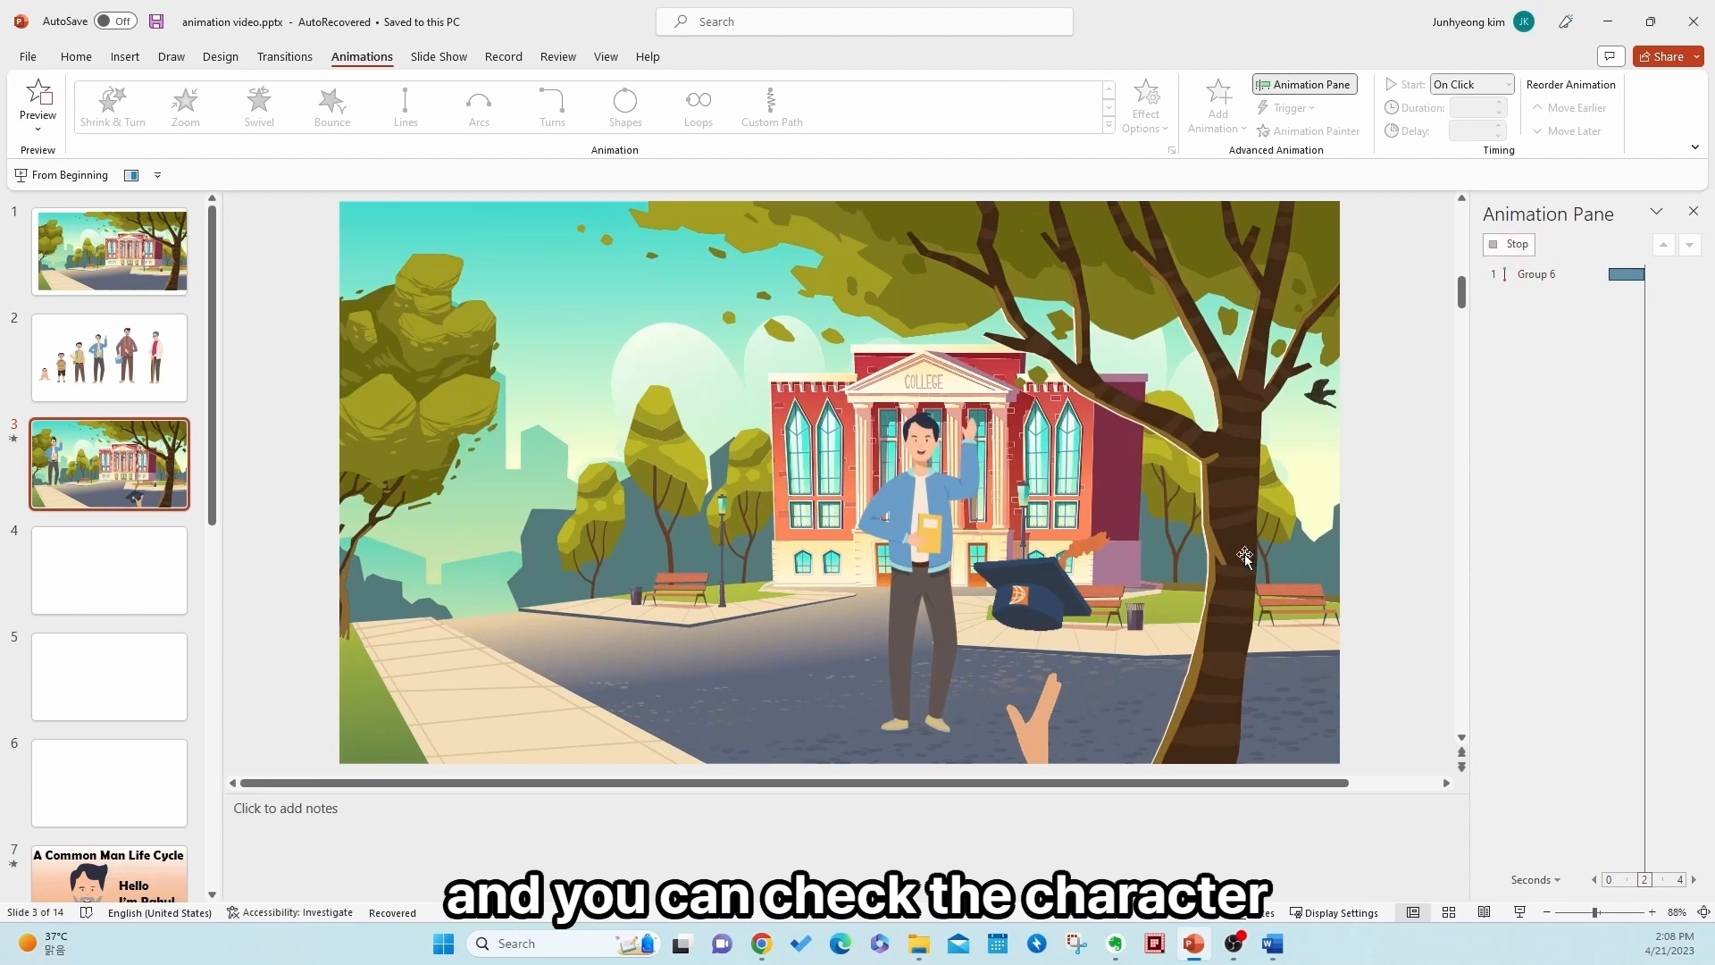
# - Move the birds GIF fully off the slide and add an Arcs motion path carrying it across to the left
pyautogui.click(1327, 365)
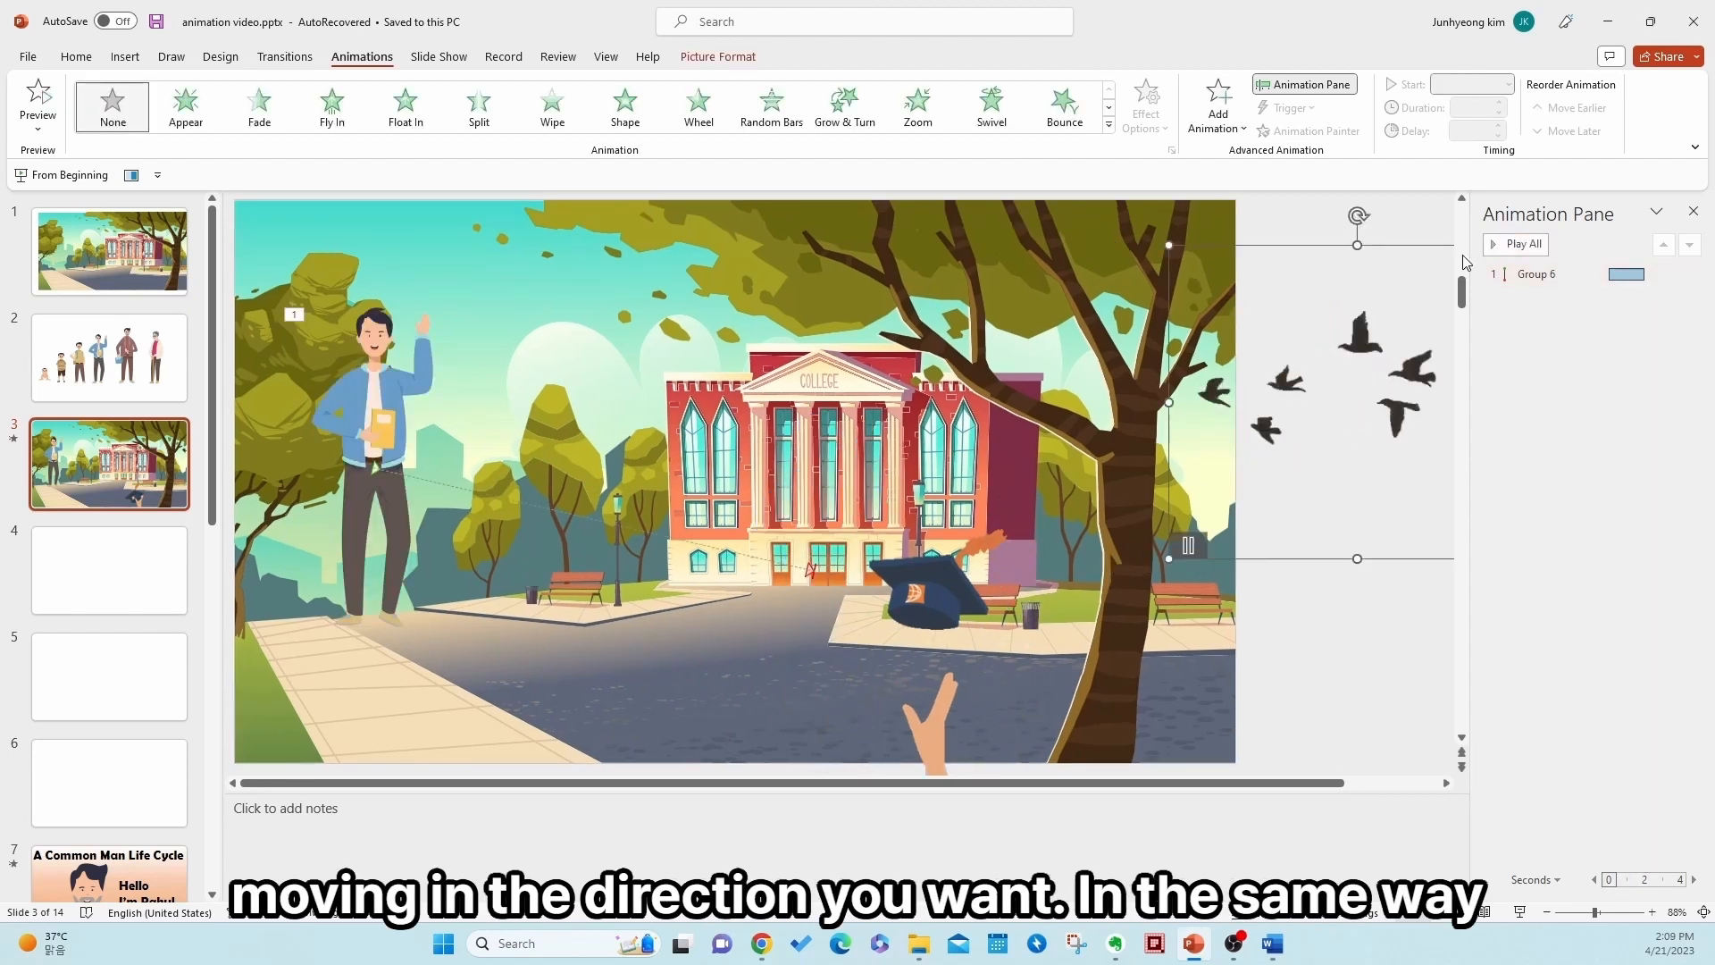
pyautogui.moveTo(1286, 381); pyautogui.dragTo(1358, 389)
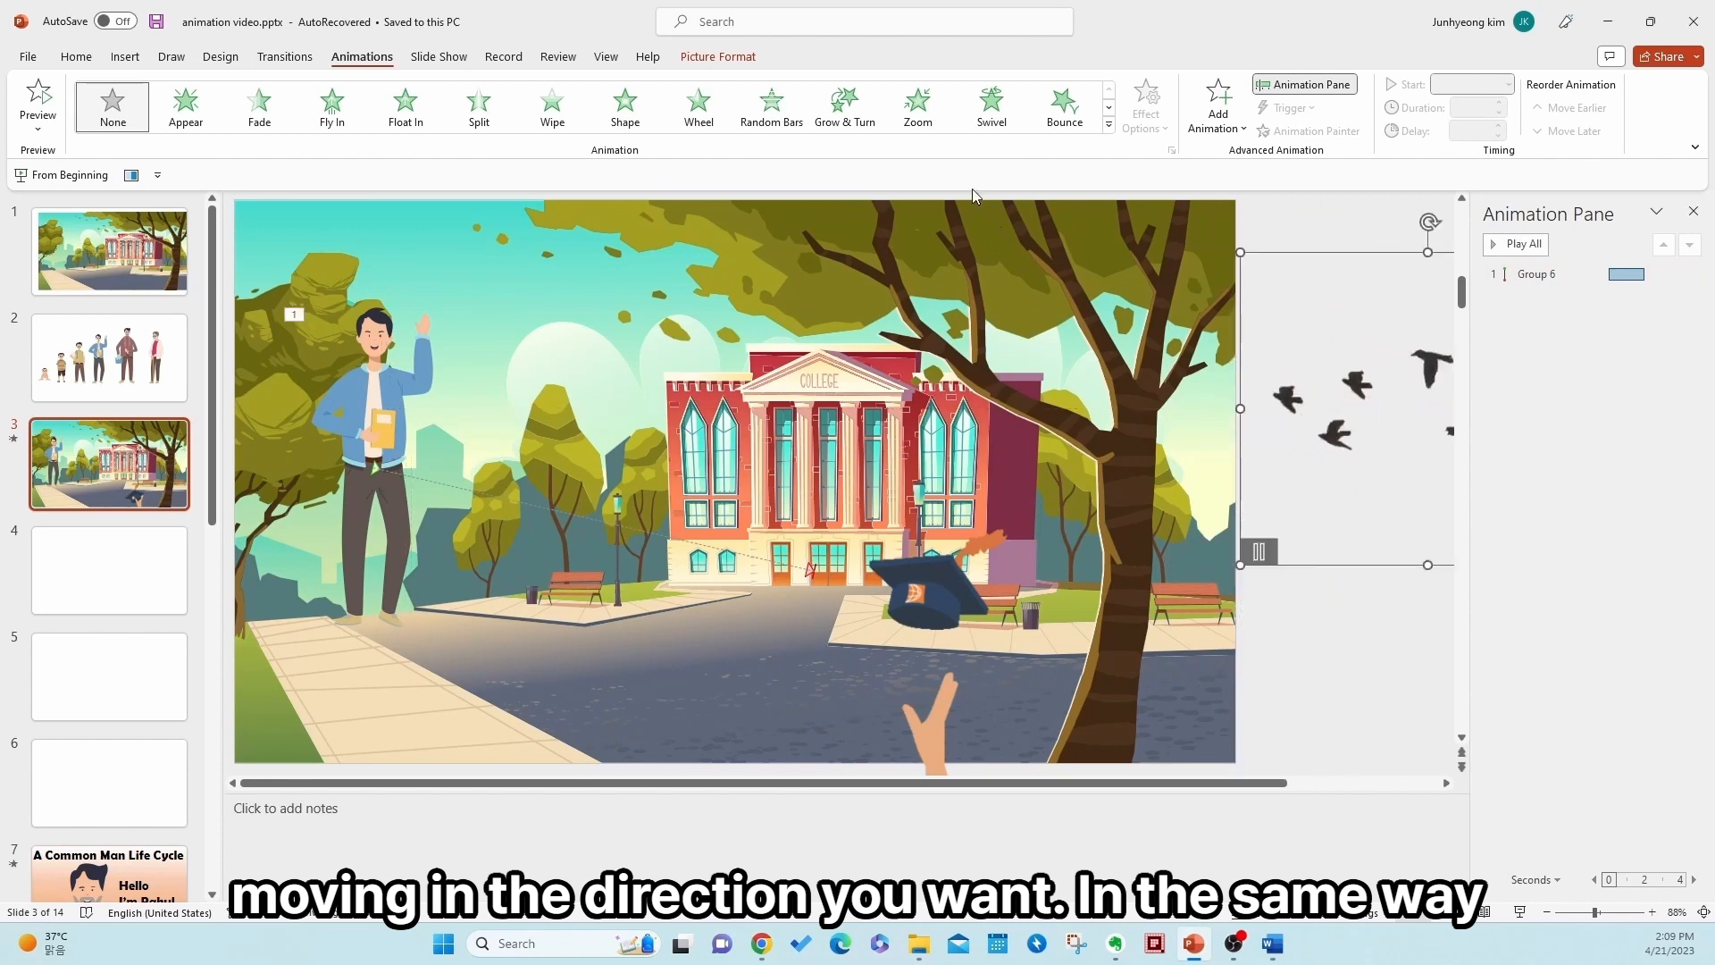
pyautogui.click(1218, 103)
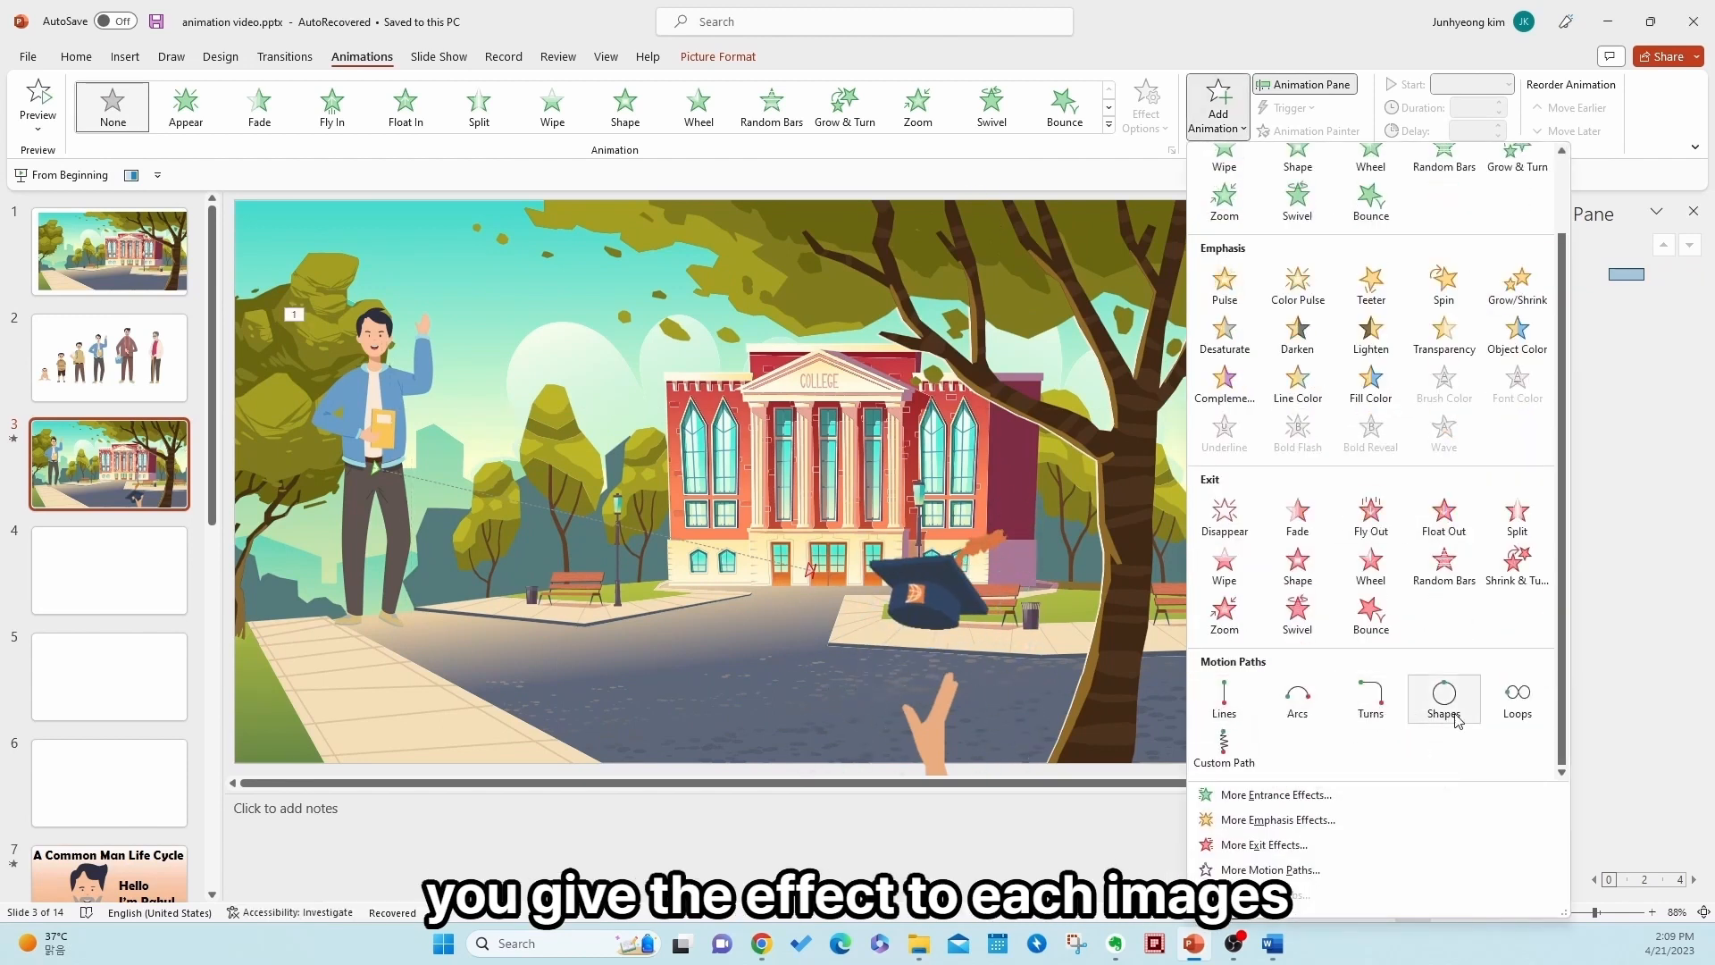
pyautogui.click(1295, 710)
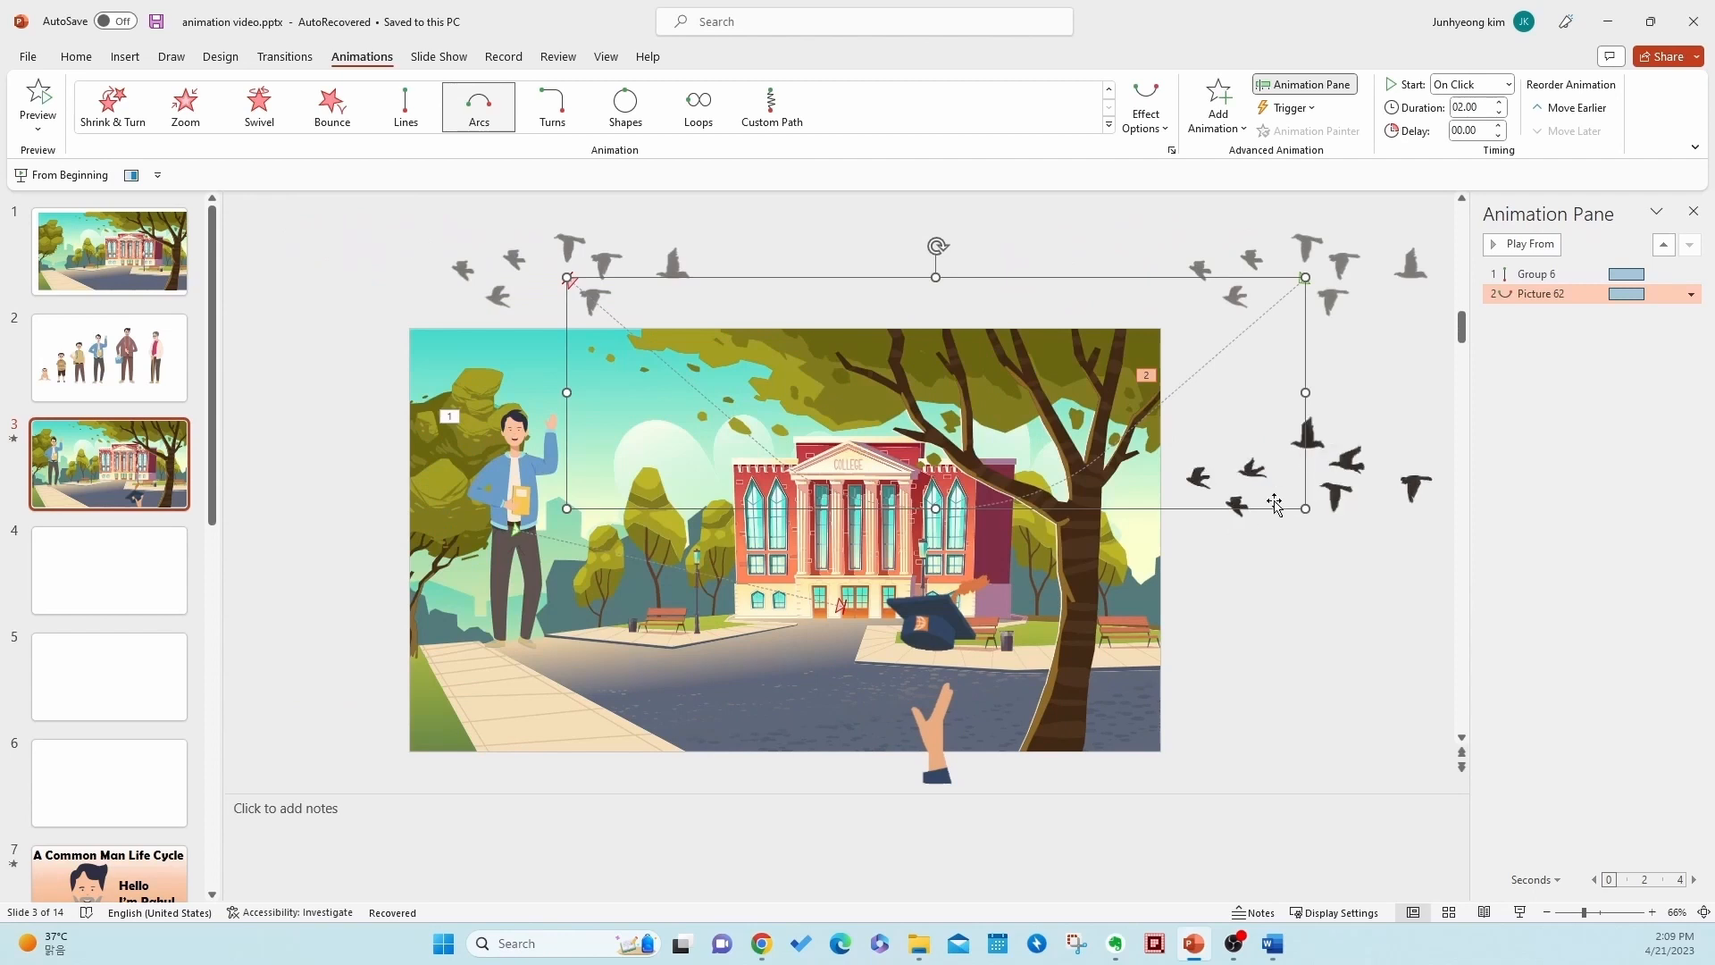
# - Play the birds' arc animation, and preview all of slide 3's animations in sequence
pyautogui.click(1535, 253)
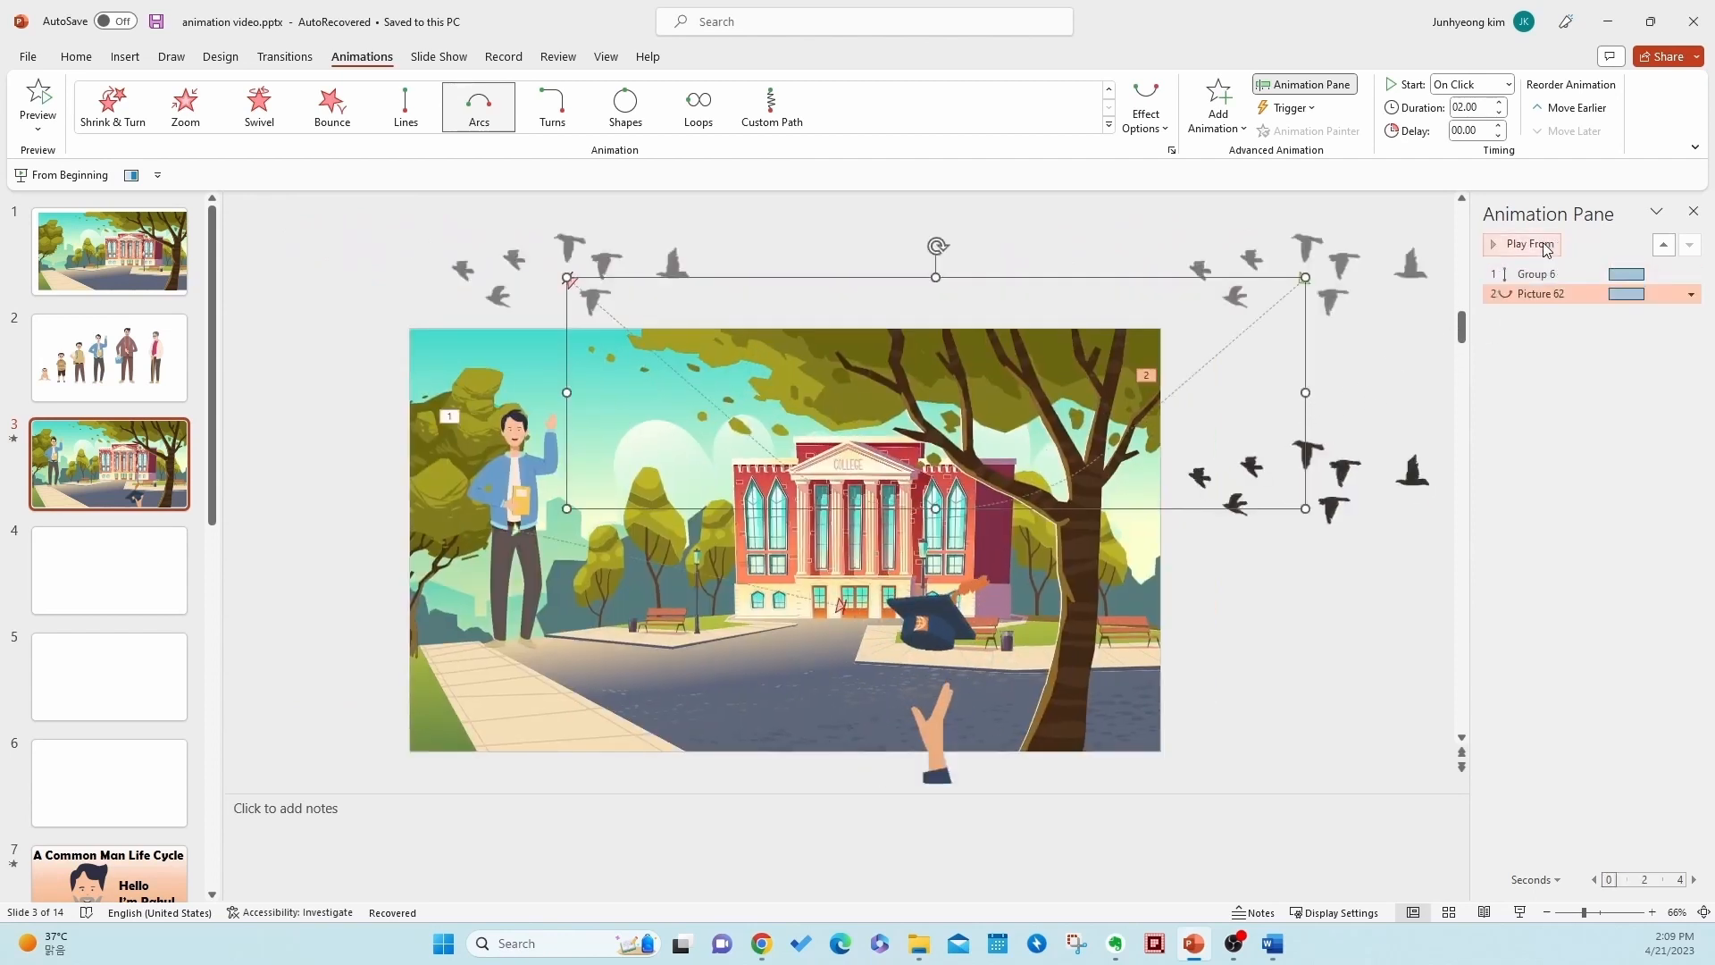
pyautogui.click(1545, 248)
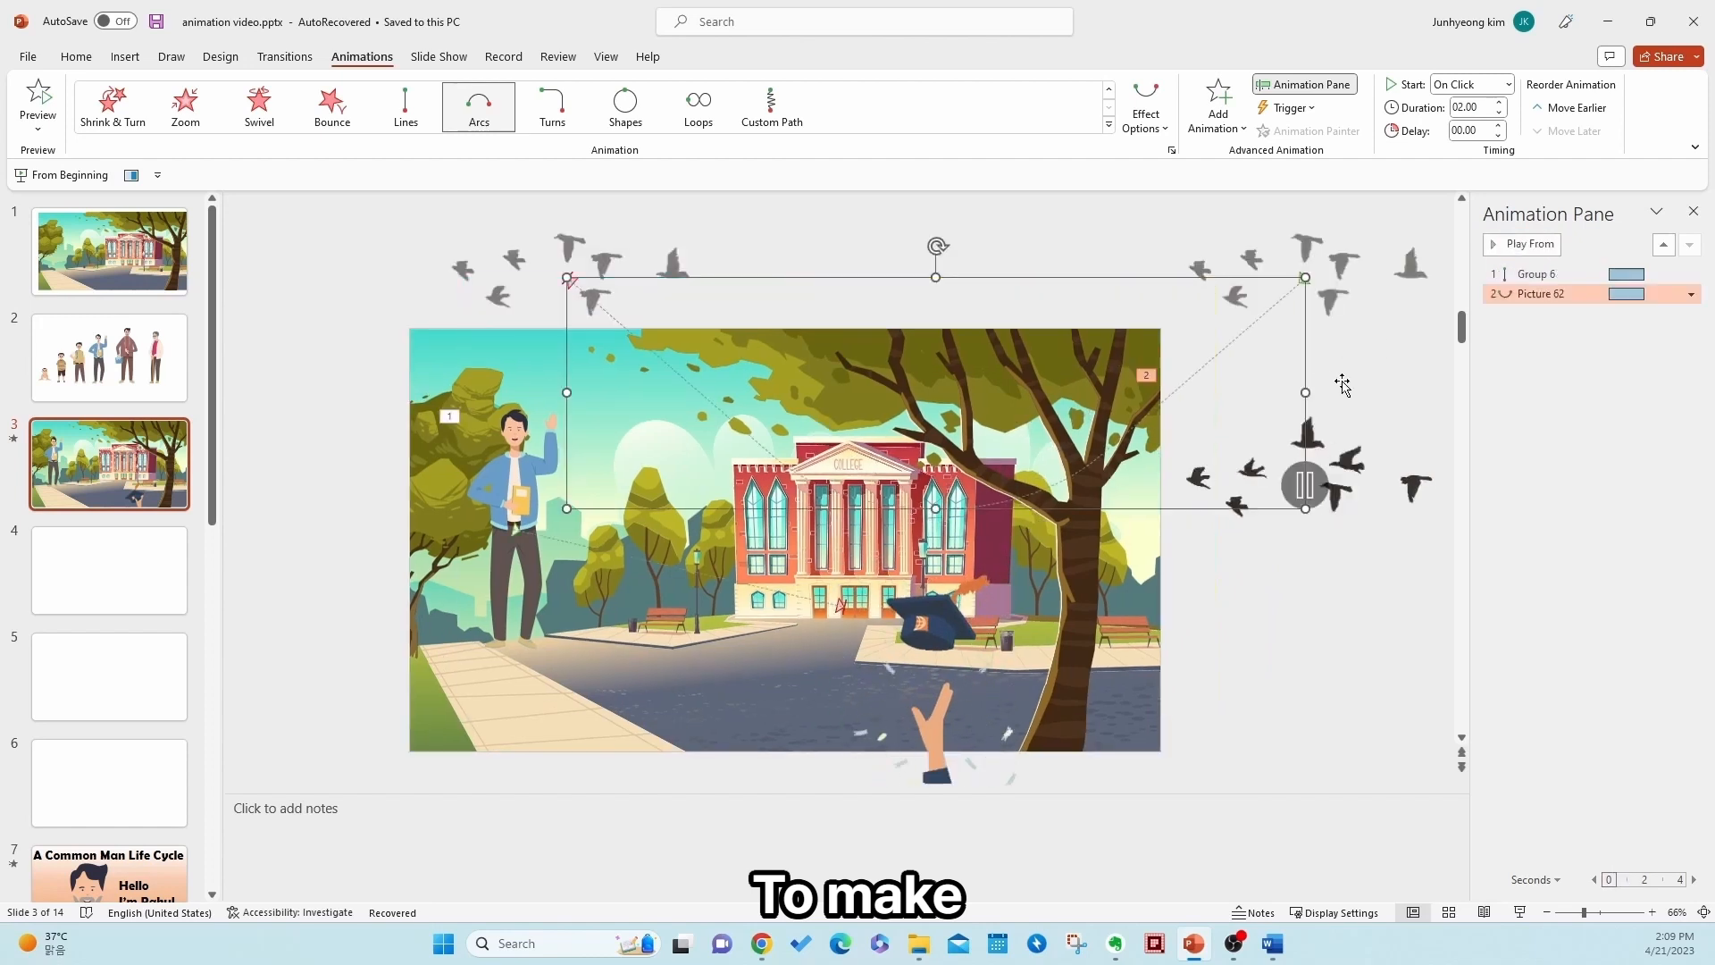
pyautogui.click(1336, 625)
pyautogui.click(1535, 246)
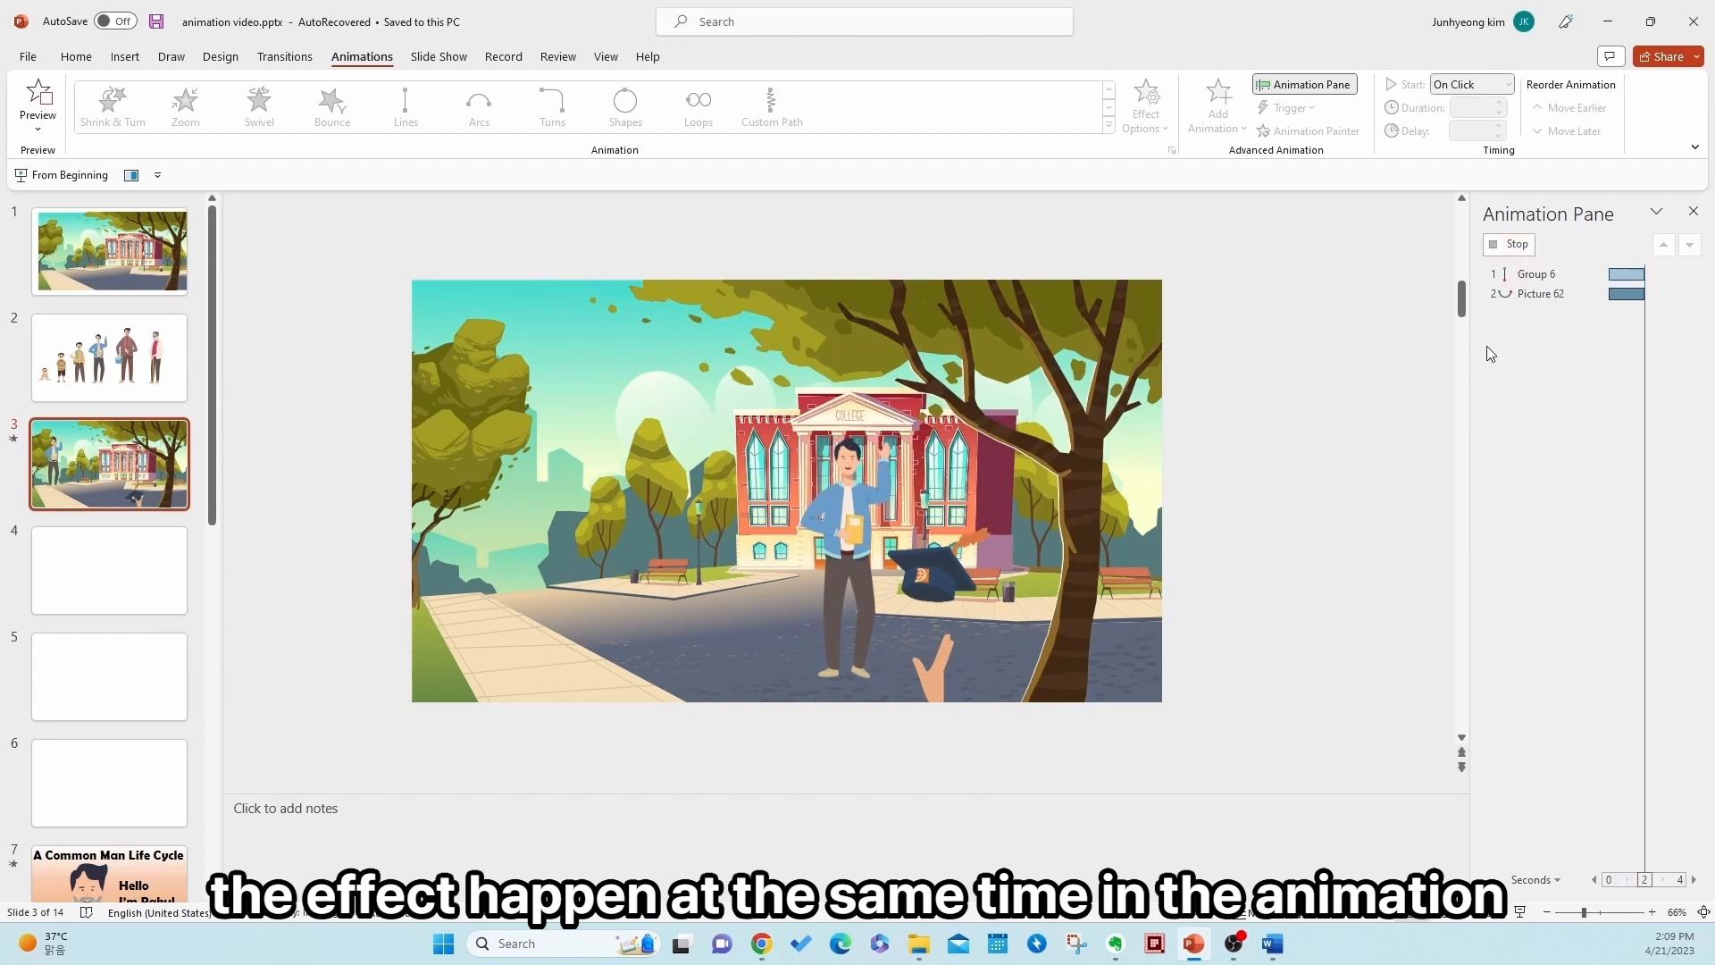
# - Set the birds' motion animation, Picture 62, to Start With Previous
pyautogui.click(1540, 293)
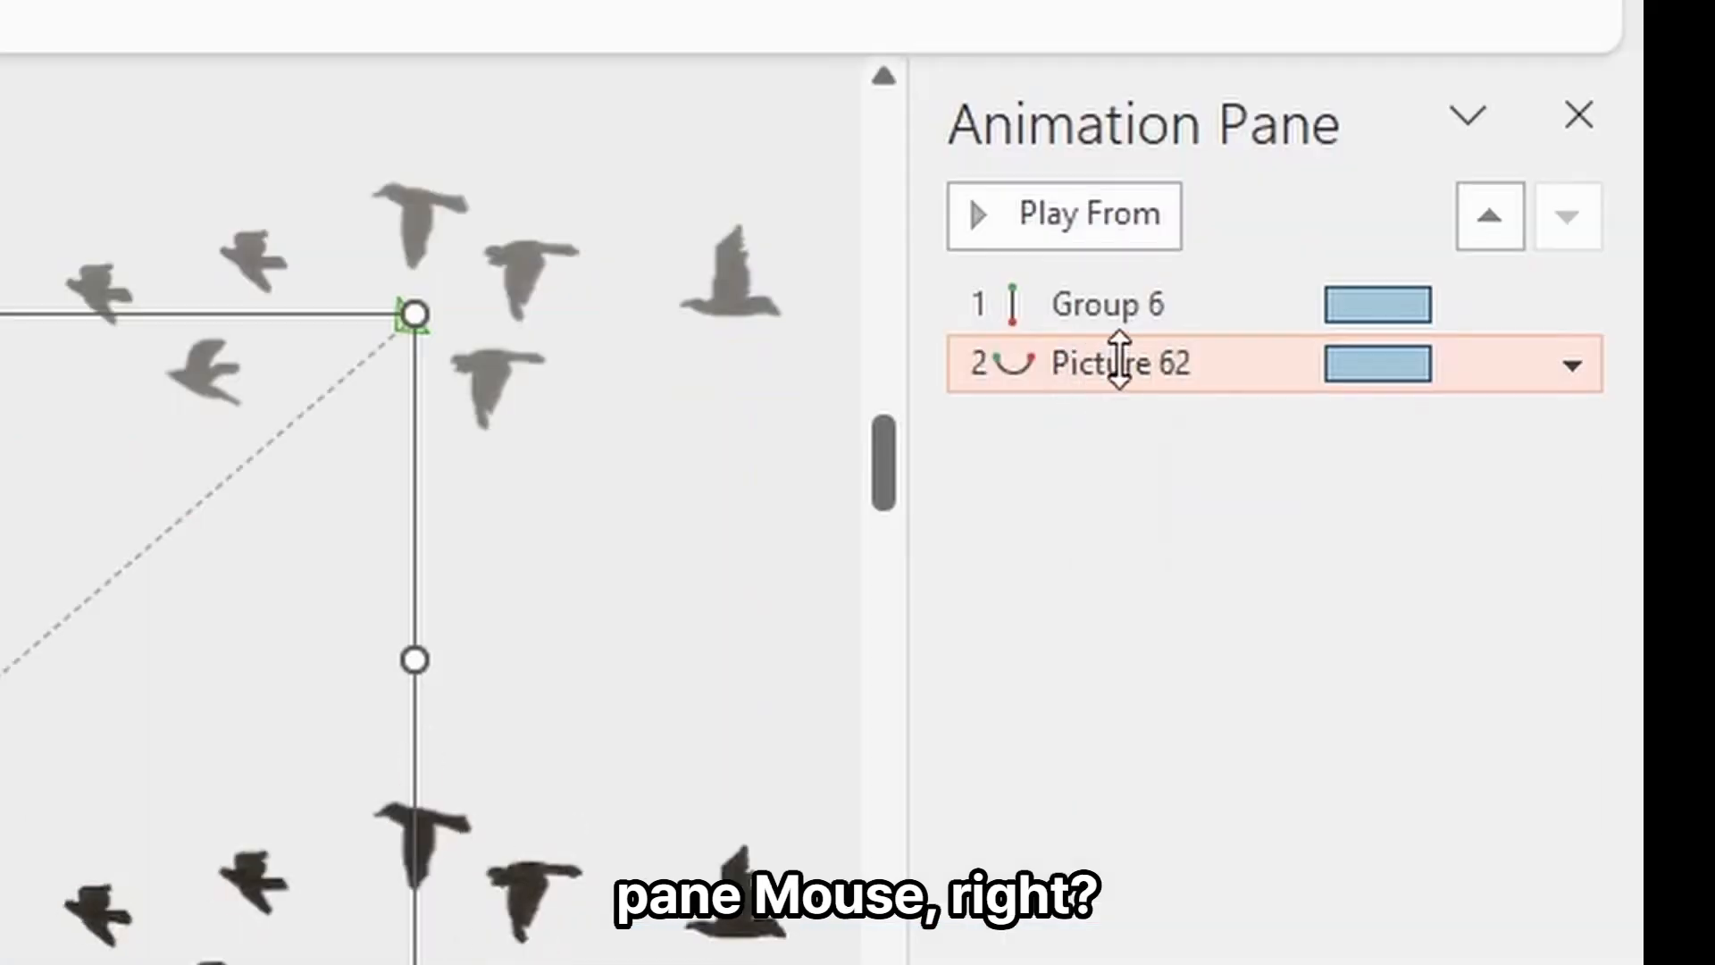
pyautogui.rightClick(1541, 297)
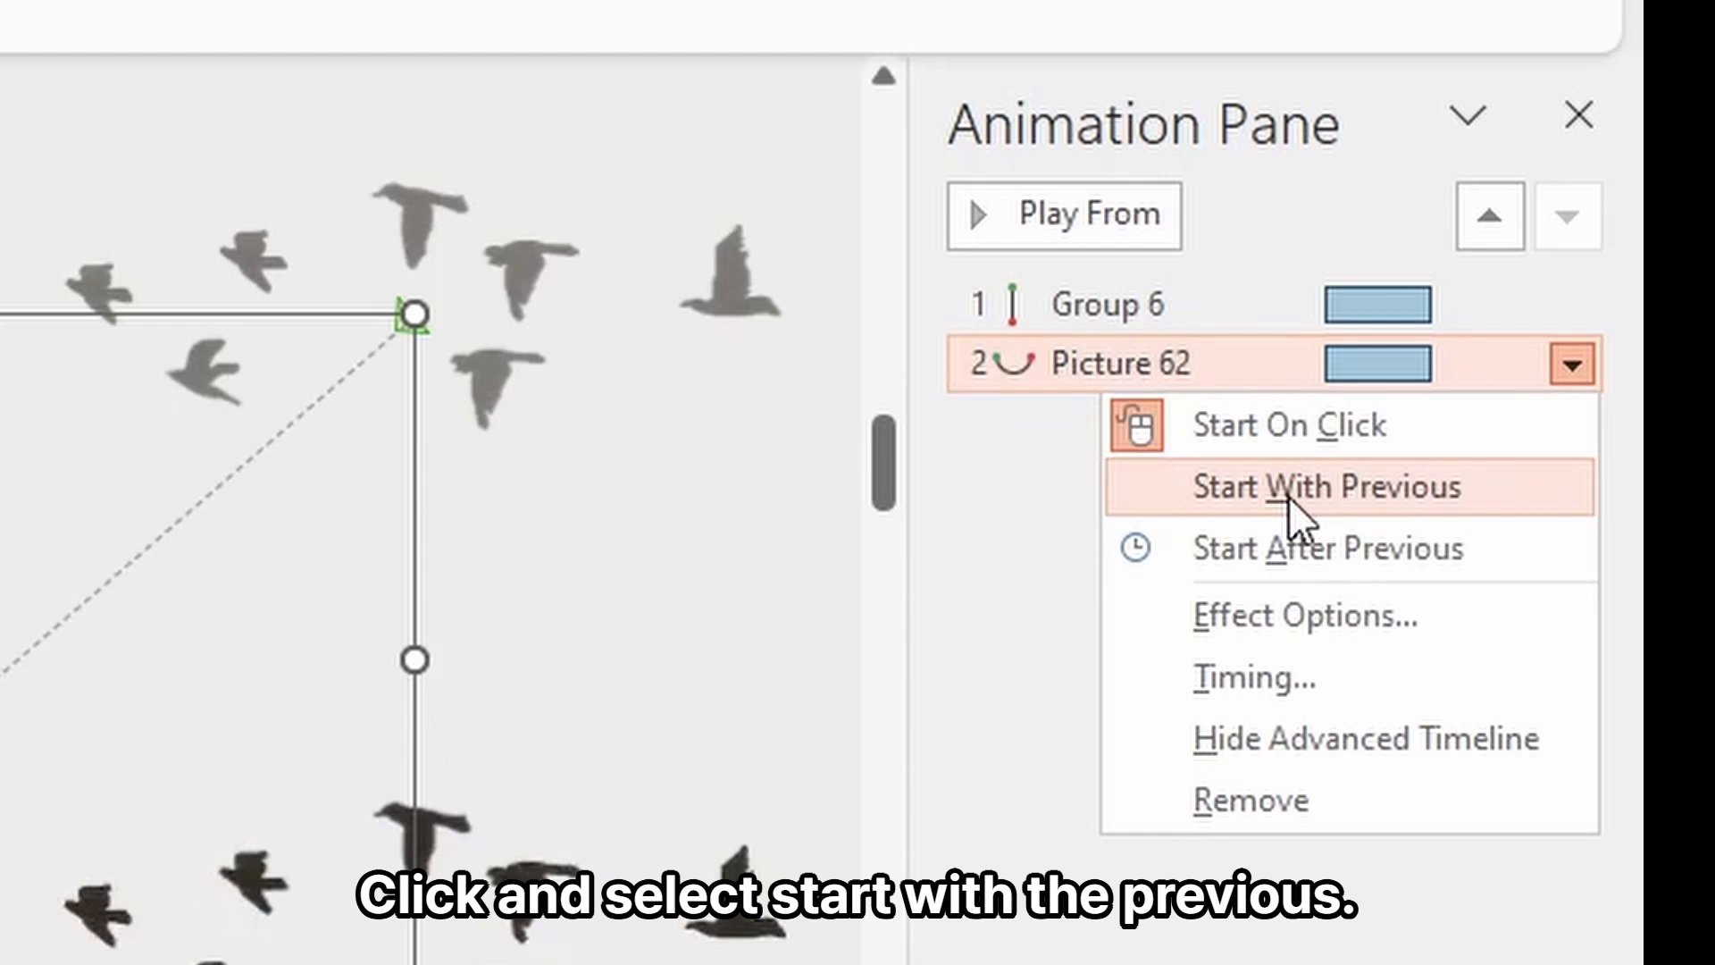
pyautogui.click(1292, 487)
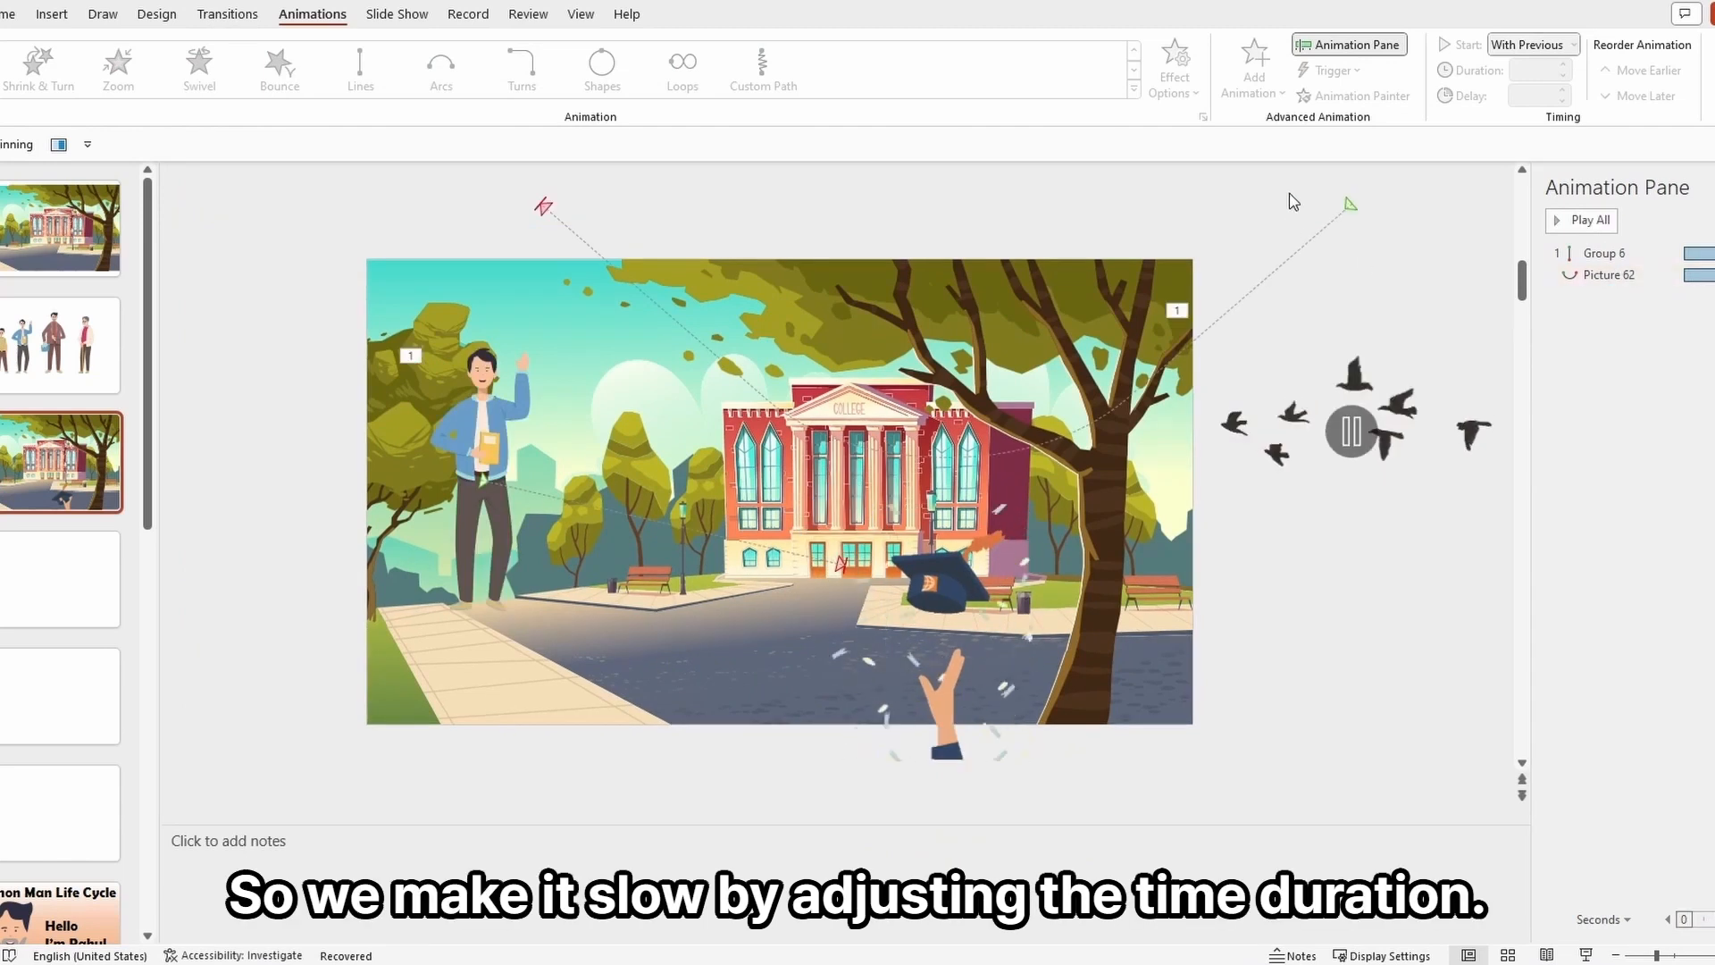
# - Set the birds' motion path duration to 5 seconds and play all of the slide's animations
pyautogui.click(1402, 530)
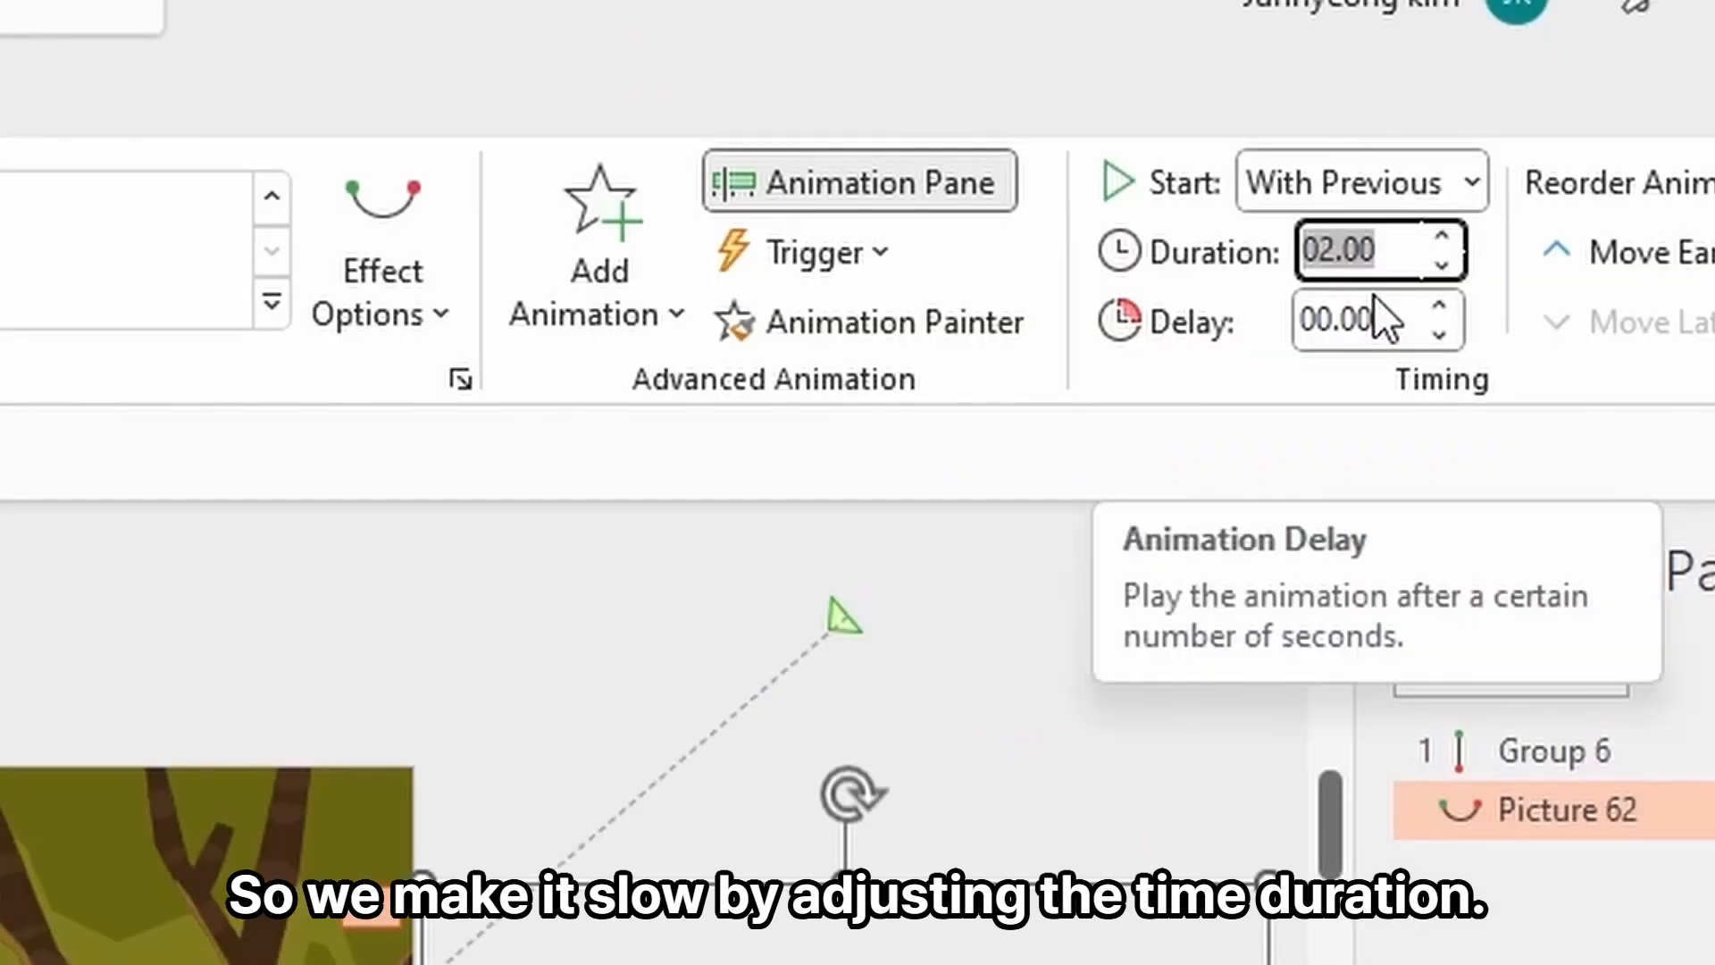
pyautogui.write('5')
pyautogui.press('Return')
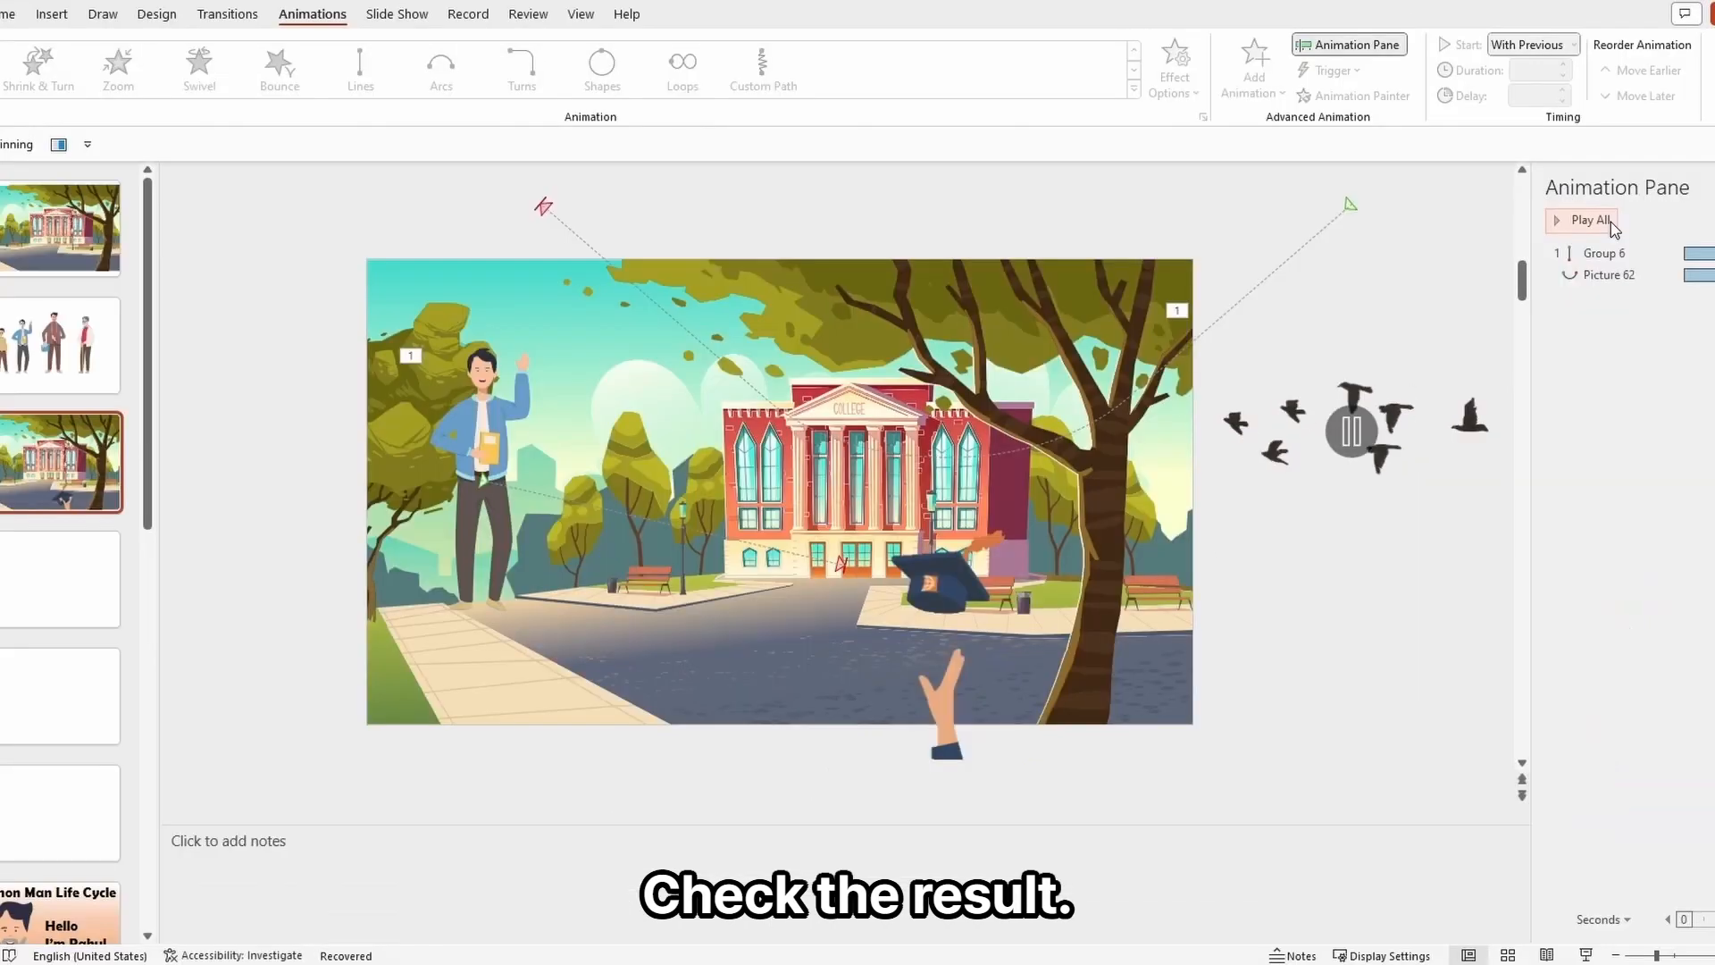
pyautogui.click(1572, 666)
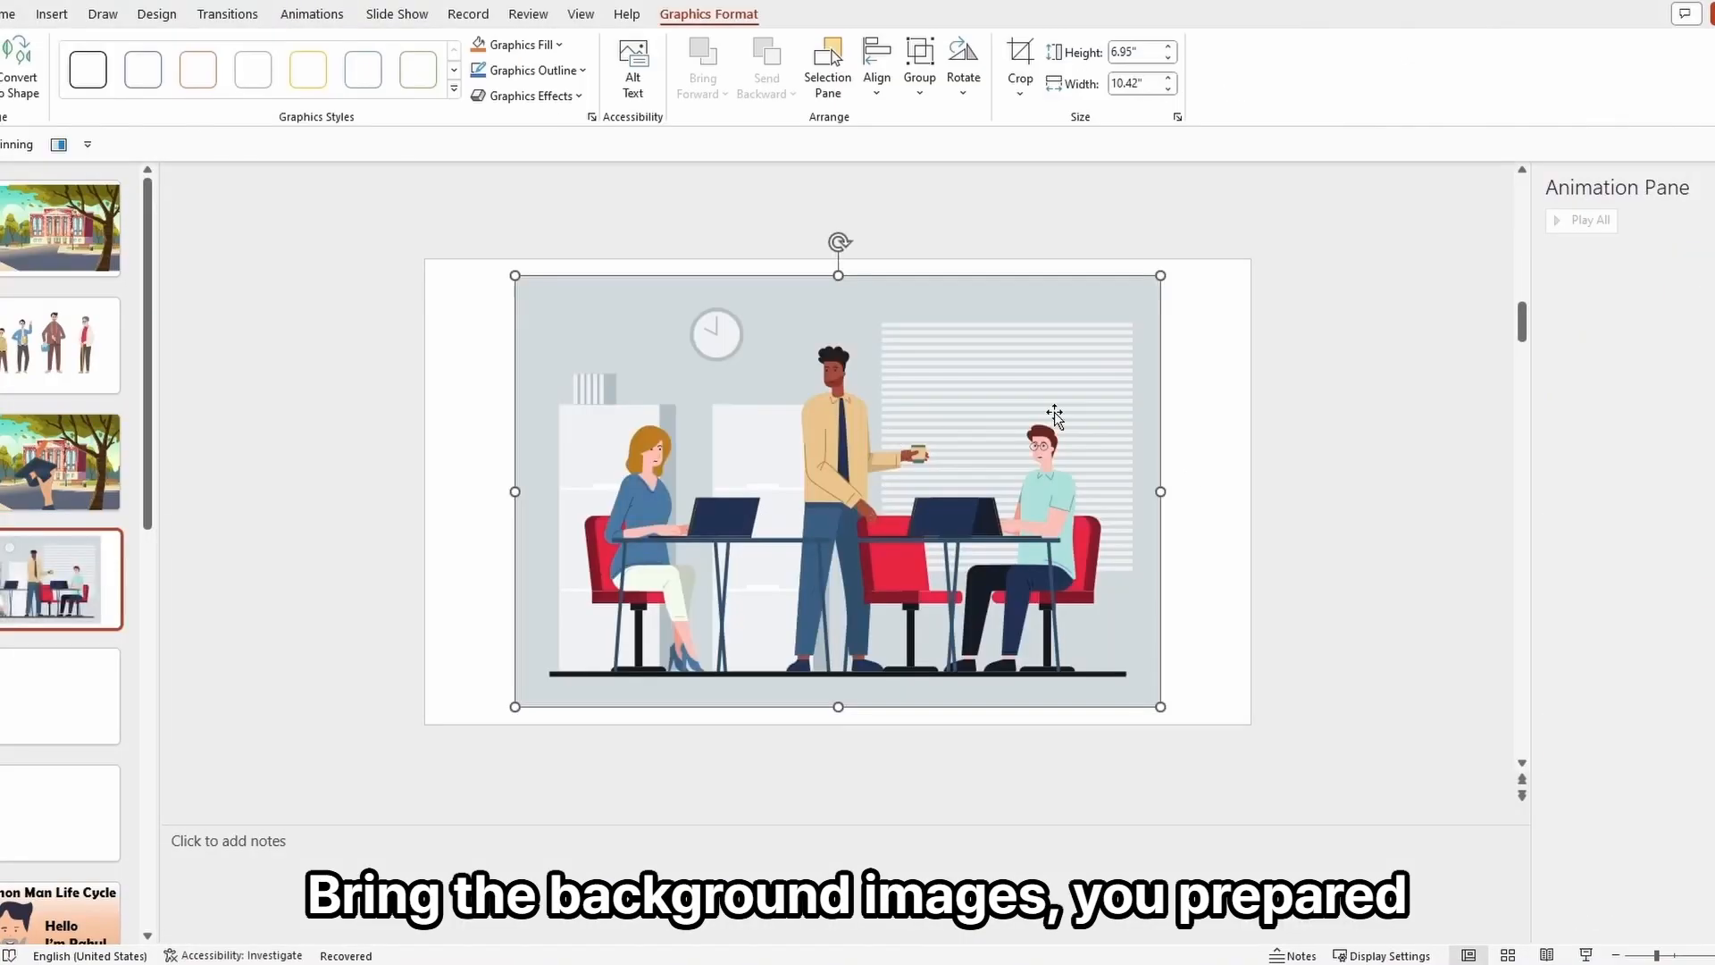
# - Stretch the office background picture on slide 4 until it fills the whole slide
pyautogui.click(1220, 737)
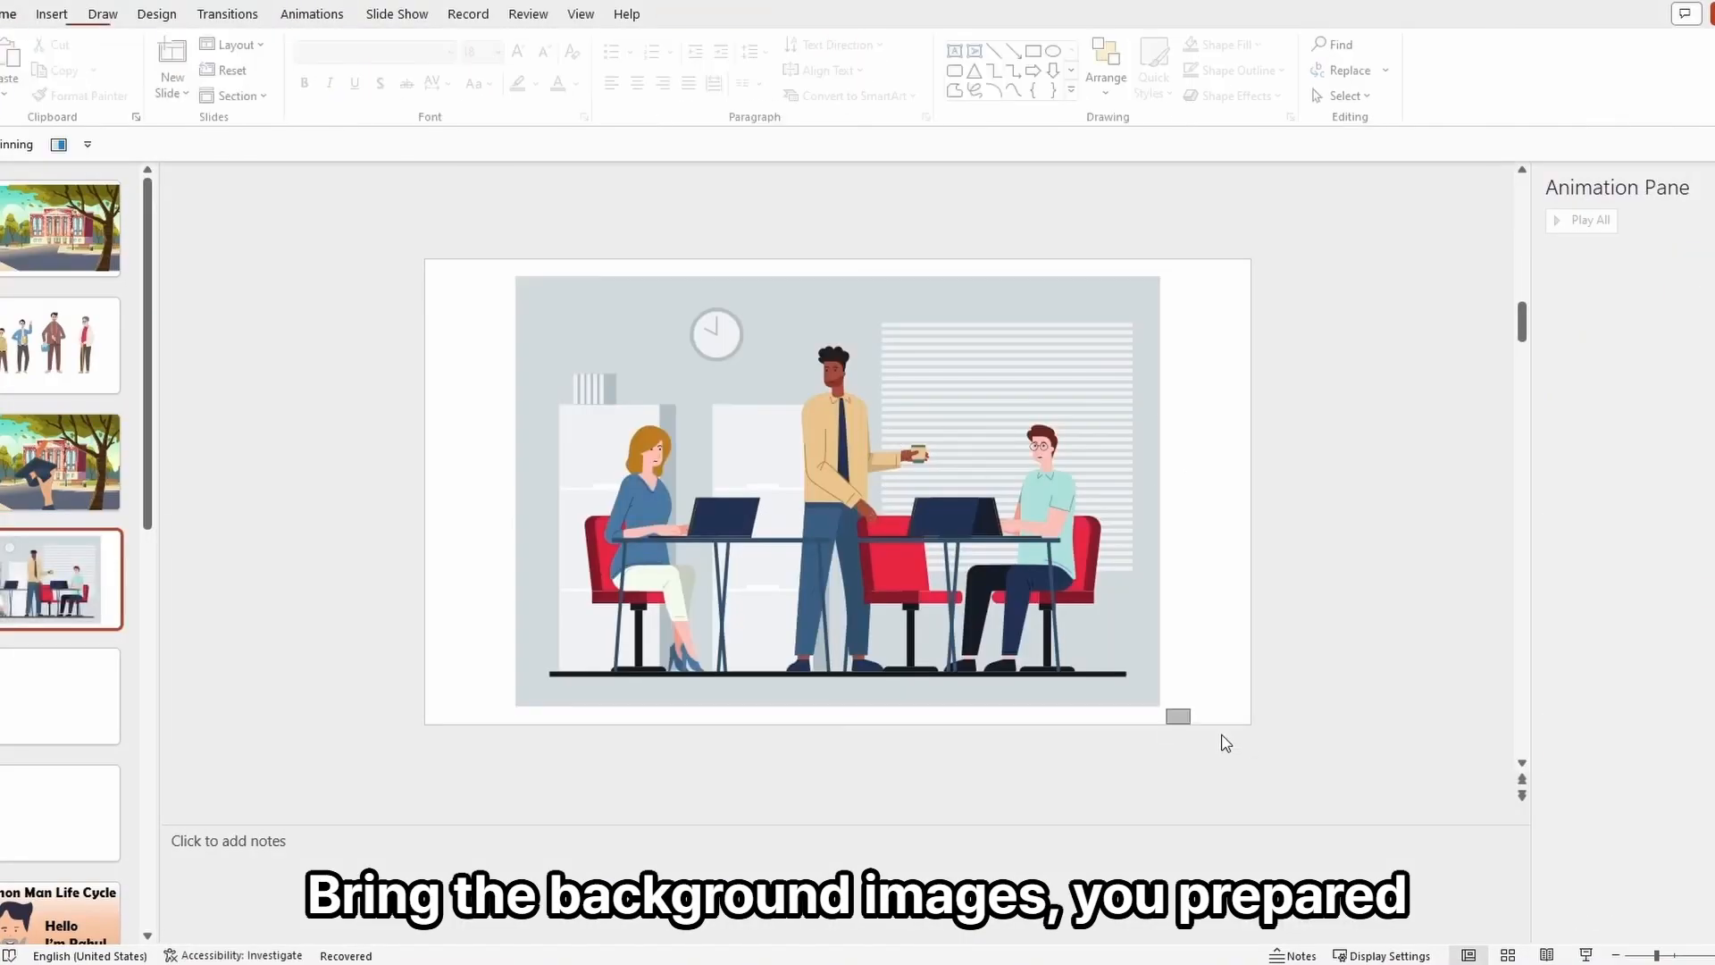
pyautogui.click(838, 393)
pyautogui.moveTo(515, 491); pyautogui.dragTo(425, 492)
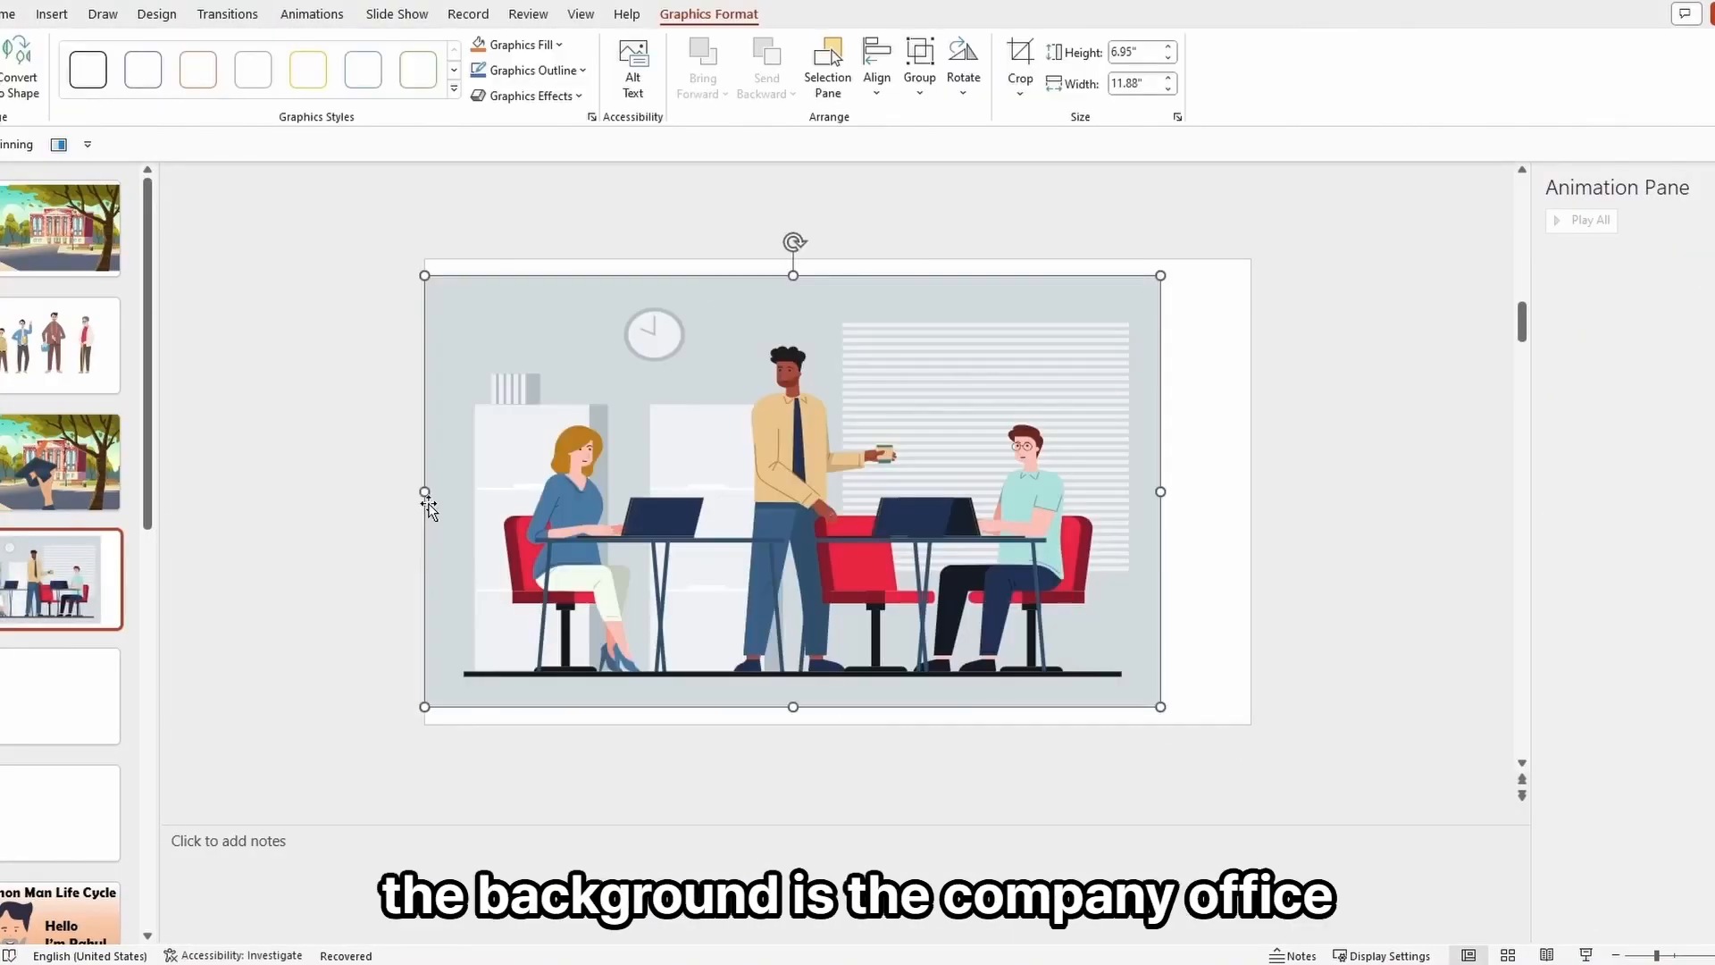
pyautogui.moveTo(793, 276); pyautogui.dragTo(793, 258)
pyautogui.moveTo(1163, 484); pyautogui.dragTo(1252, 482)
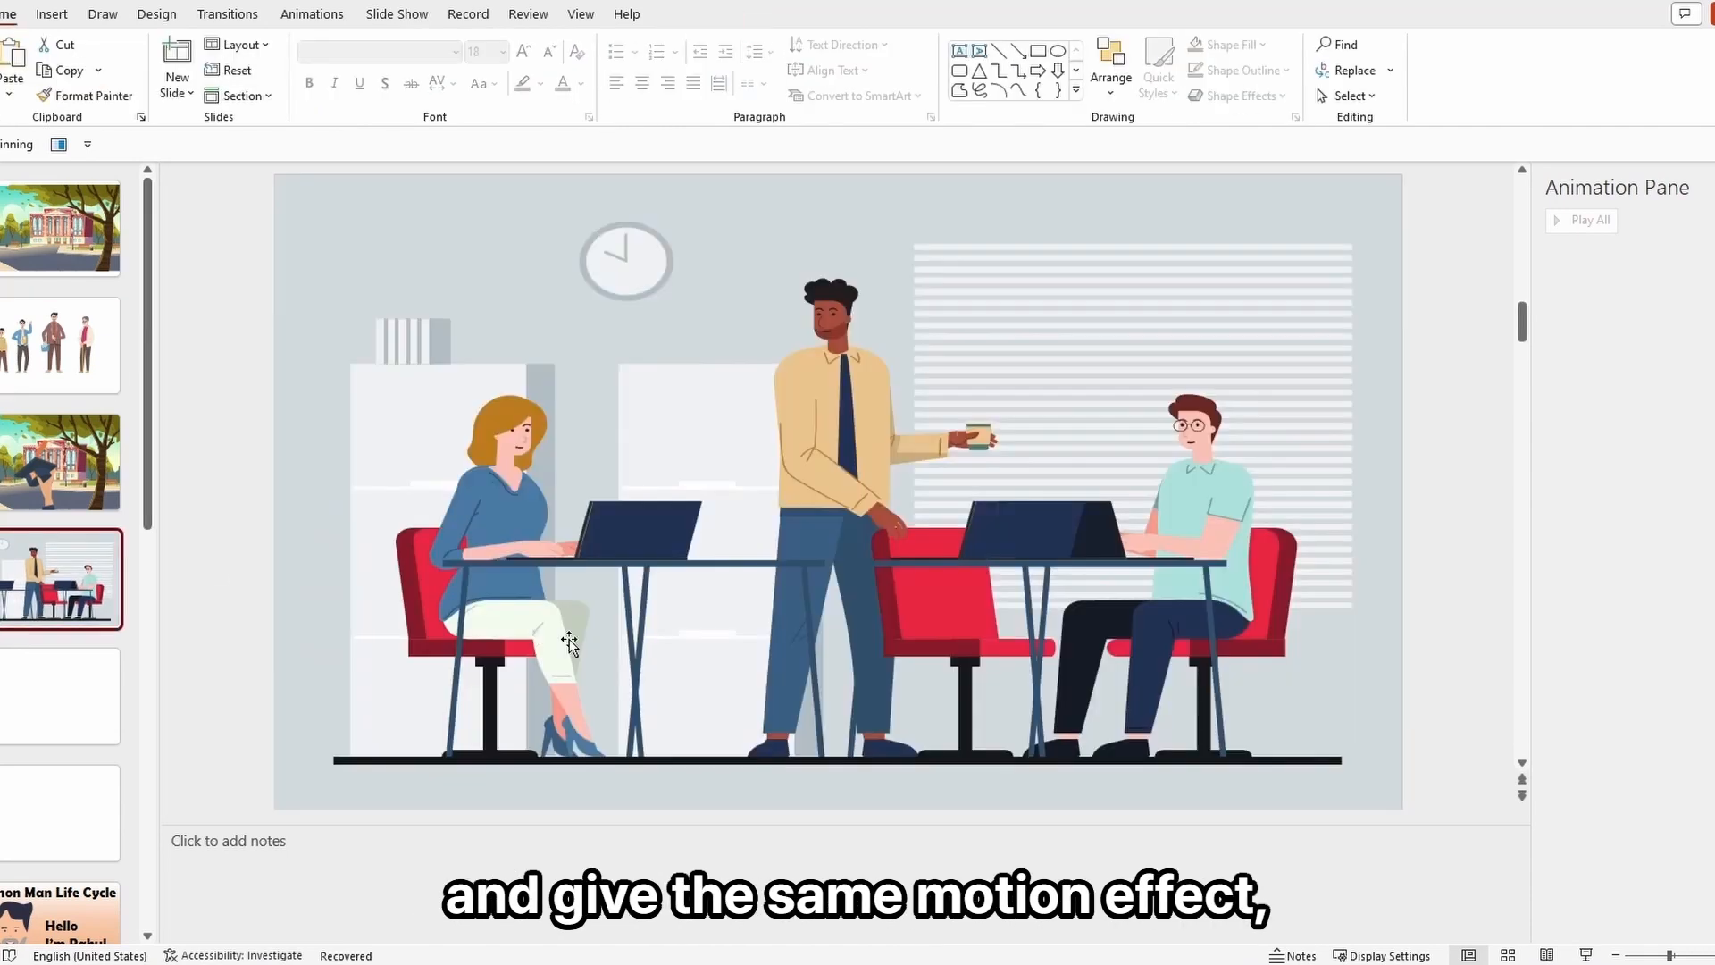
# - Paste the man in the brown suit outside the office slide's left edge and give him a Lines motion path into the office
pyautogui.hotkey('ctrl', 'v')
pyautogui.moveTo(999, 508); pyautogui.dragTo(355, 507)
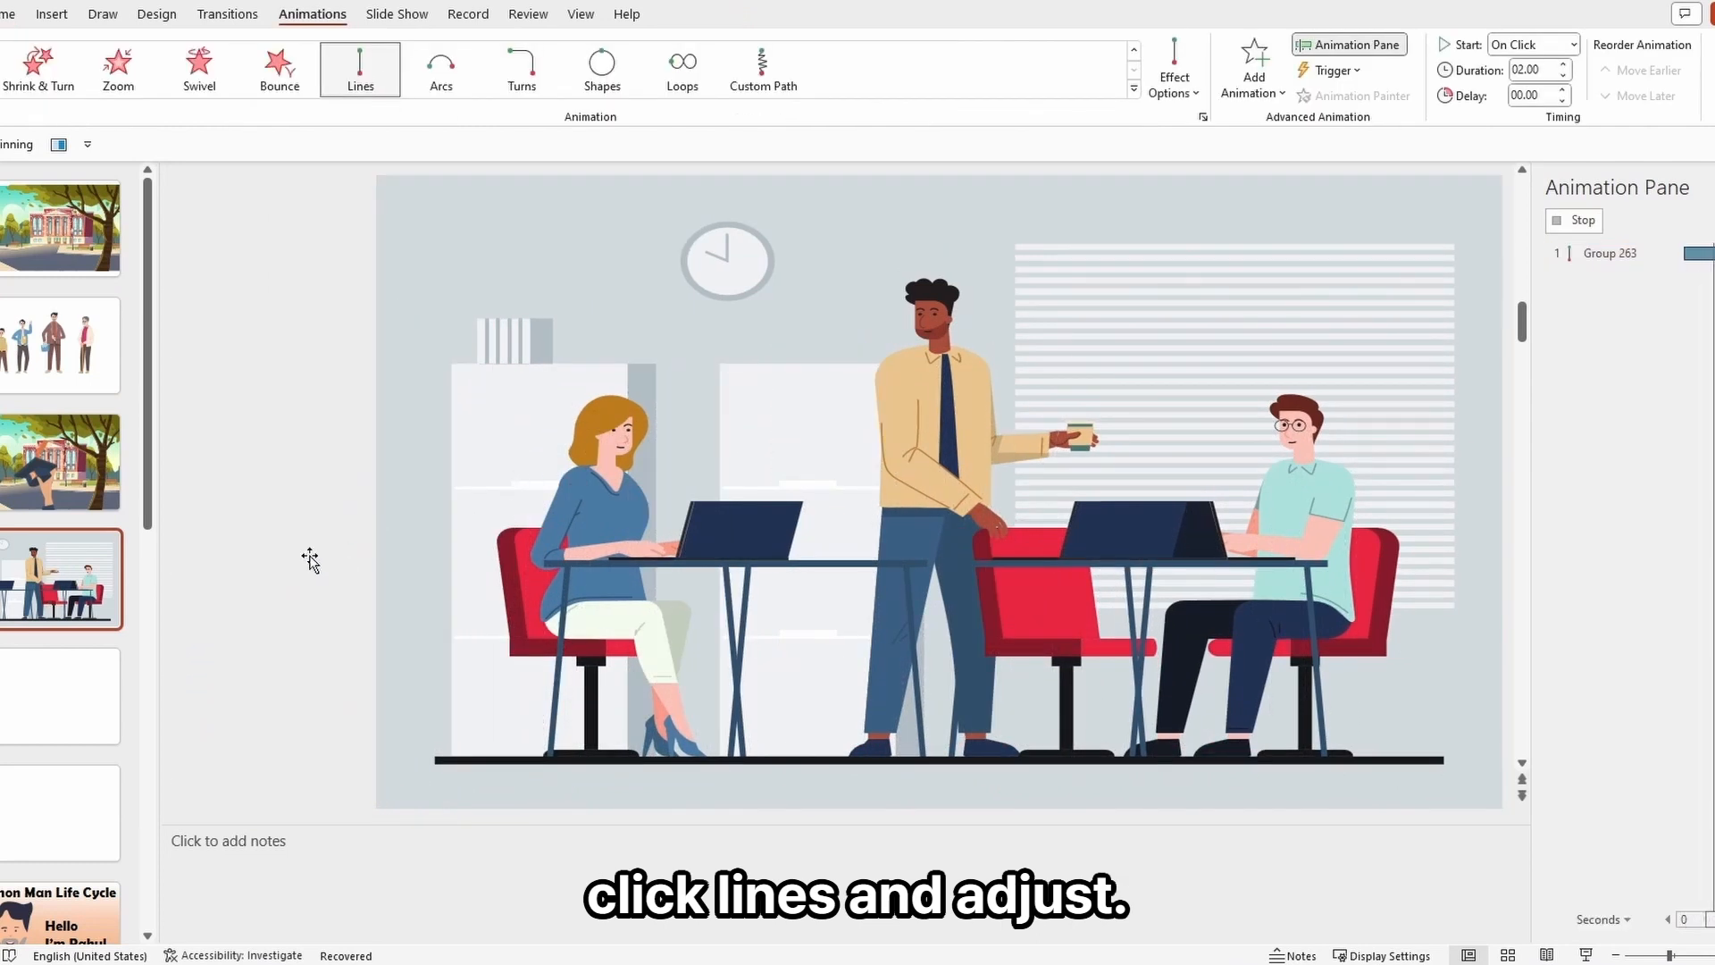
pyautogui.moveTo(281, 717); pyautogui.dragTo(1110, 537)
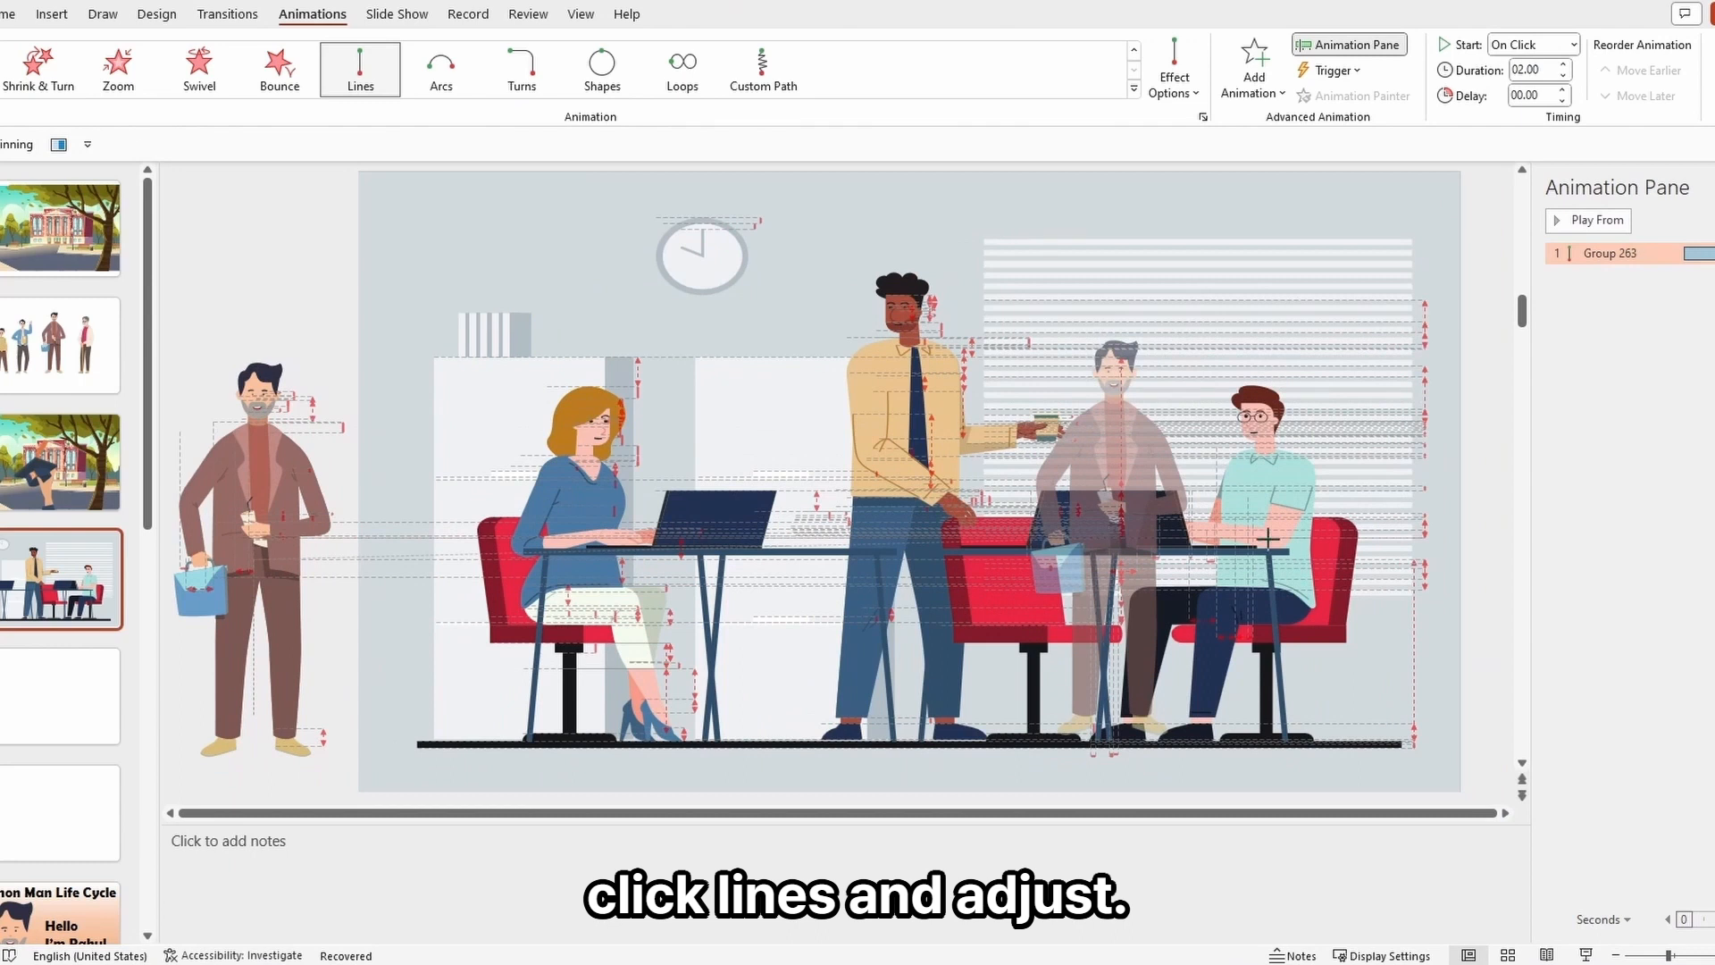
pyautogui.moveTo(1267, 537); pyautogui.dragTo(740, 576)
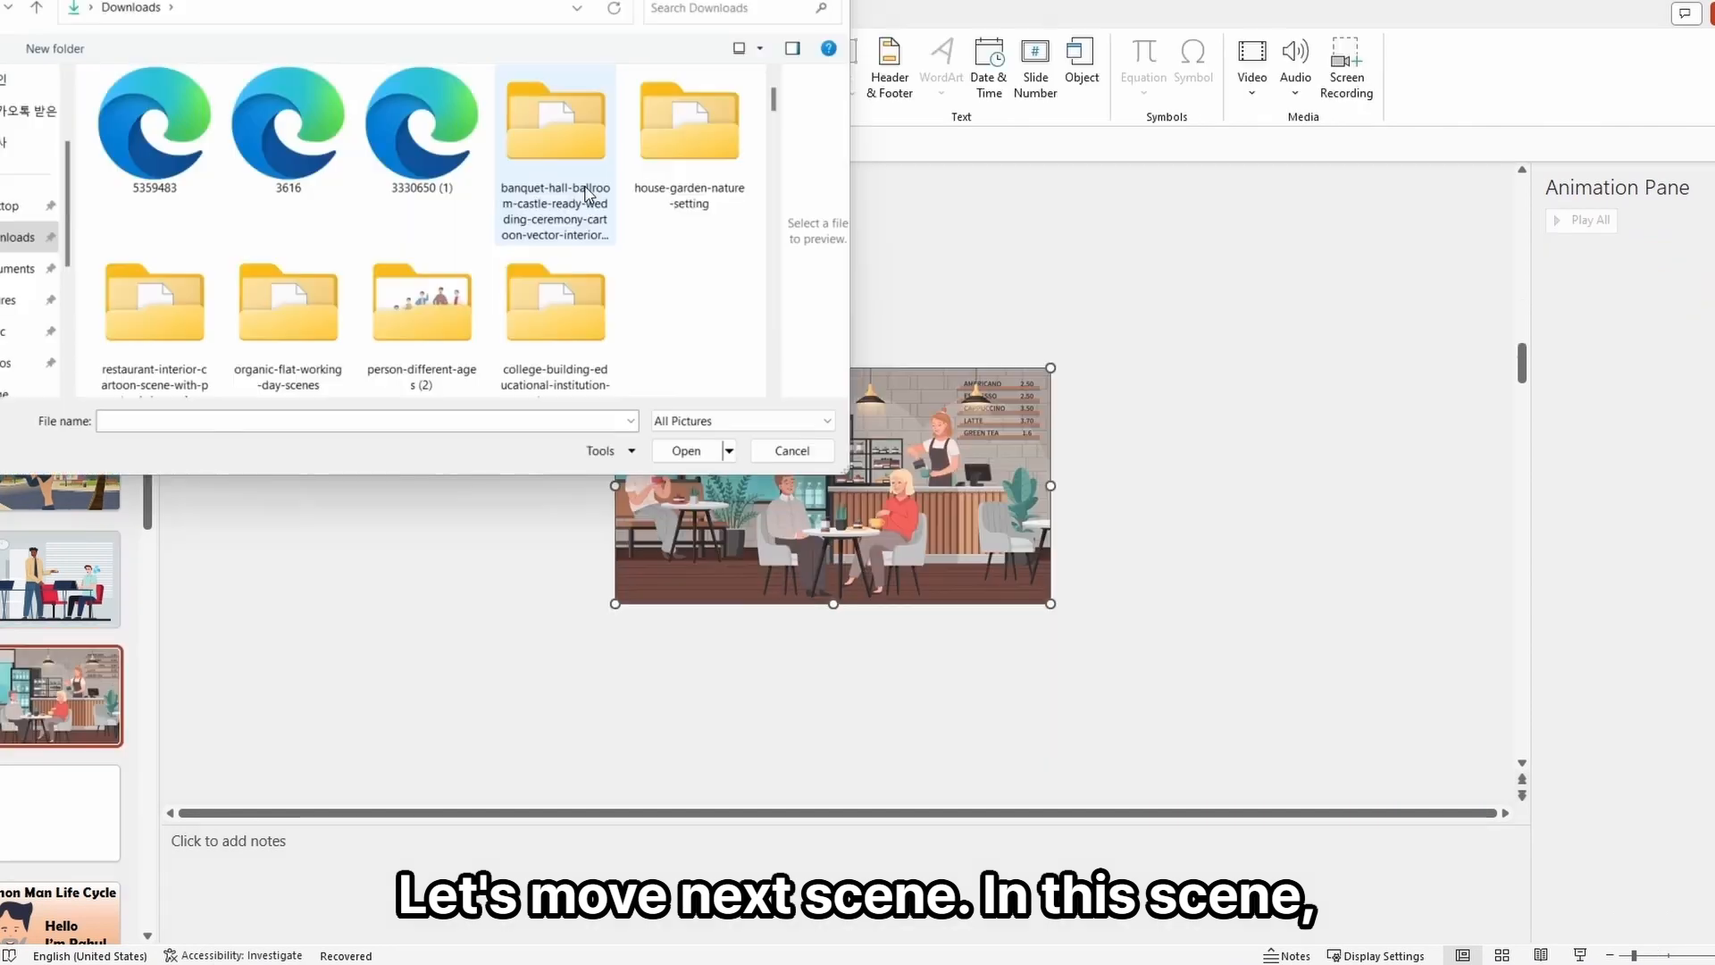
# - Insert banquet hall picture 1198 and place it directly beside the café picture, enlarged to the same height
pyautogui.doubleClick(574, 186)
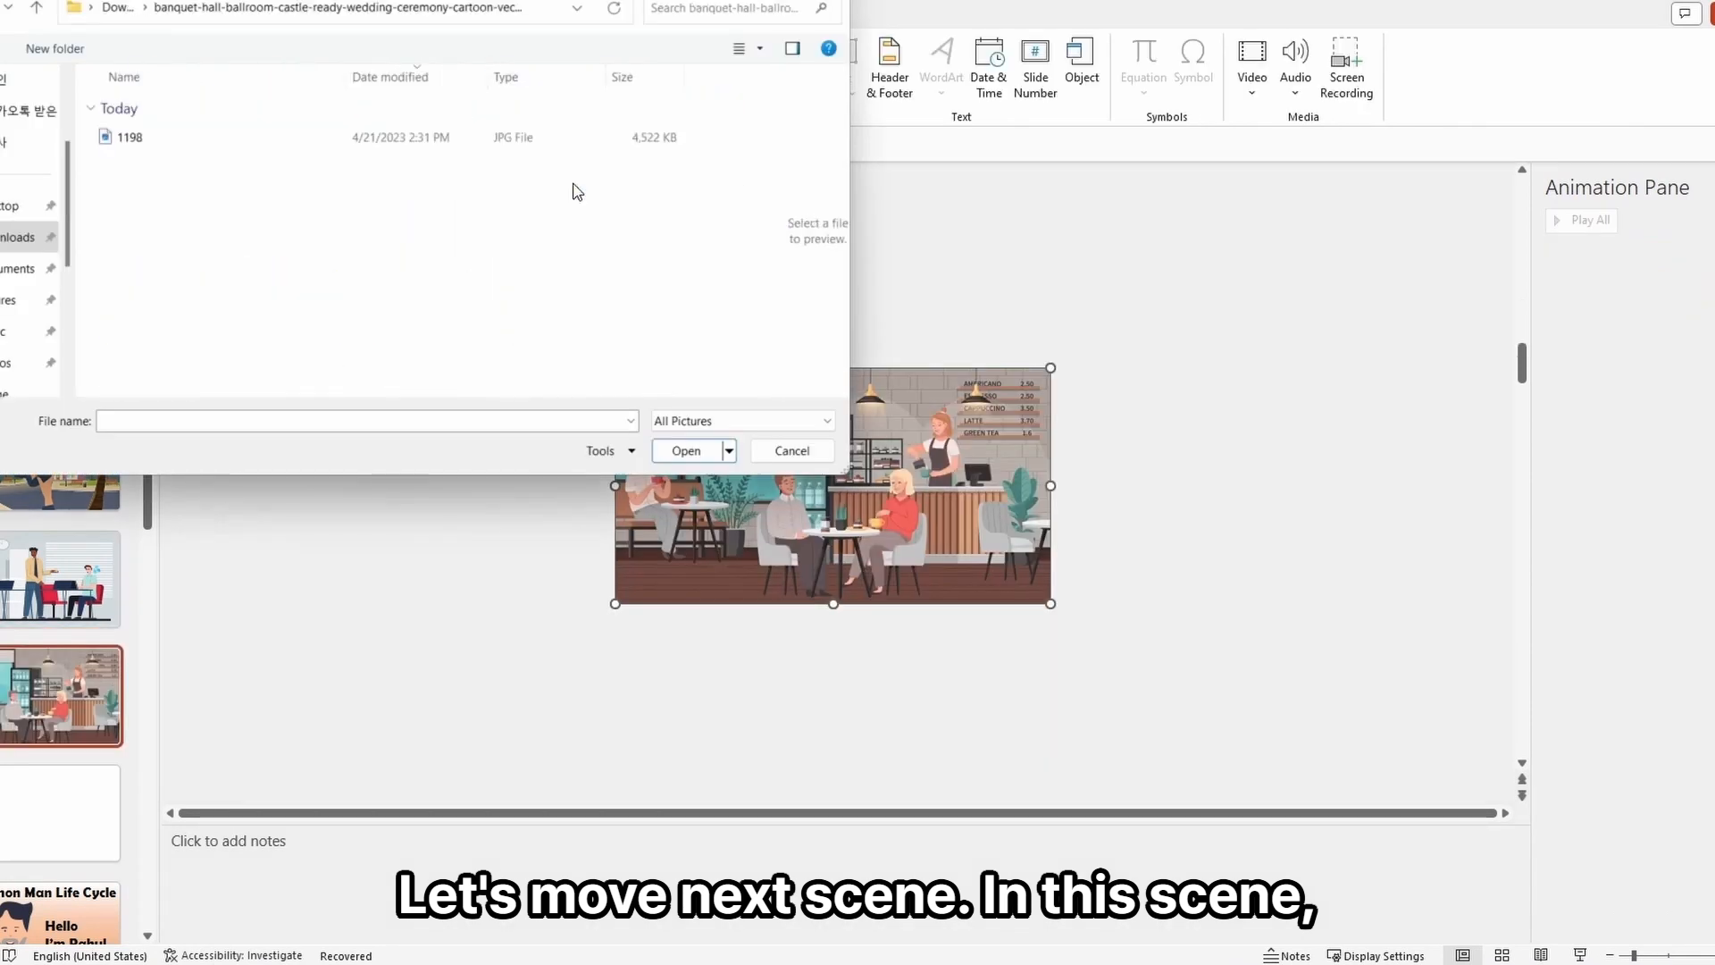
pyautogui.click(191, 141)
pyautogui.doubleClick(148, 143)
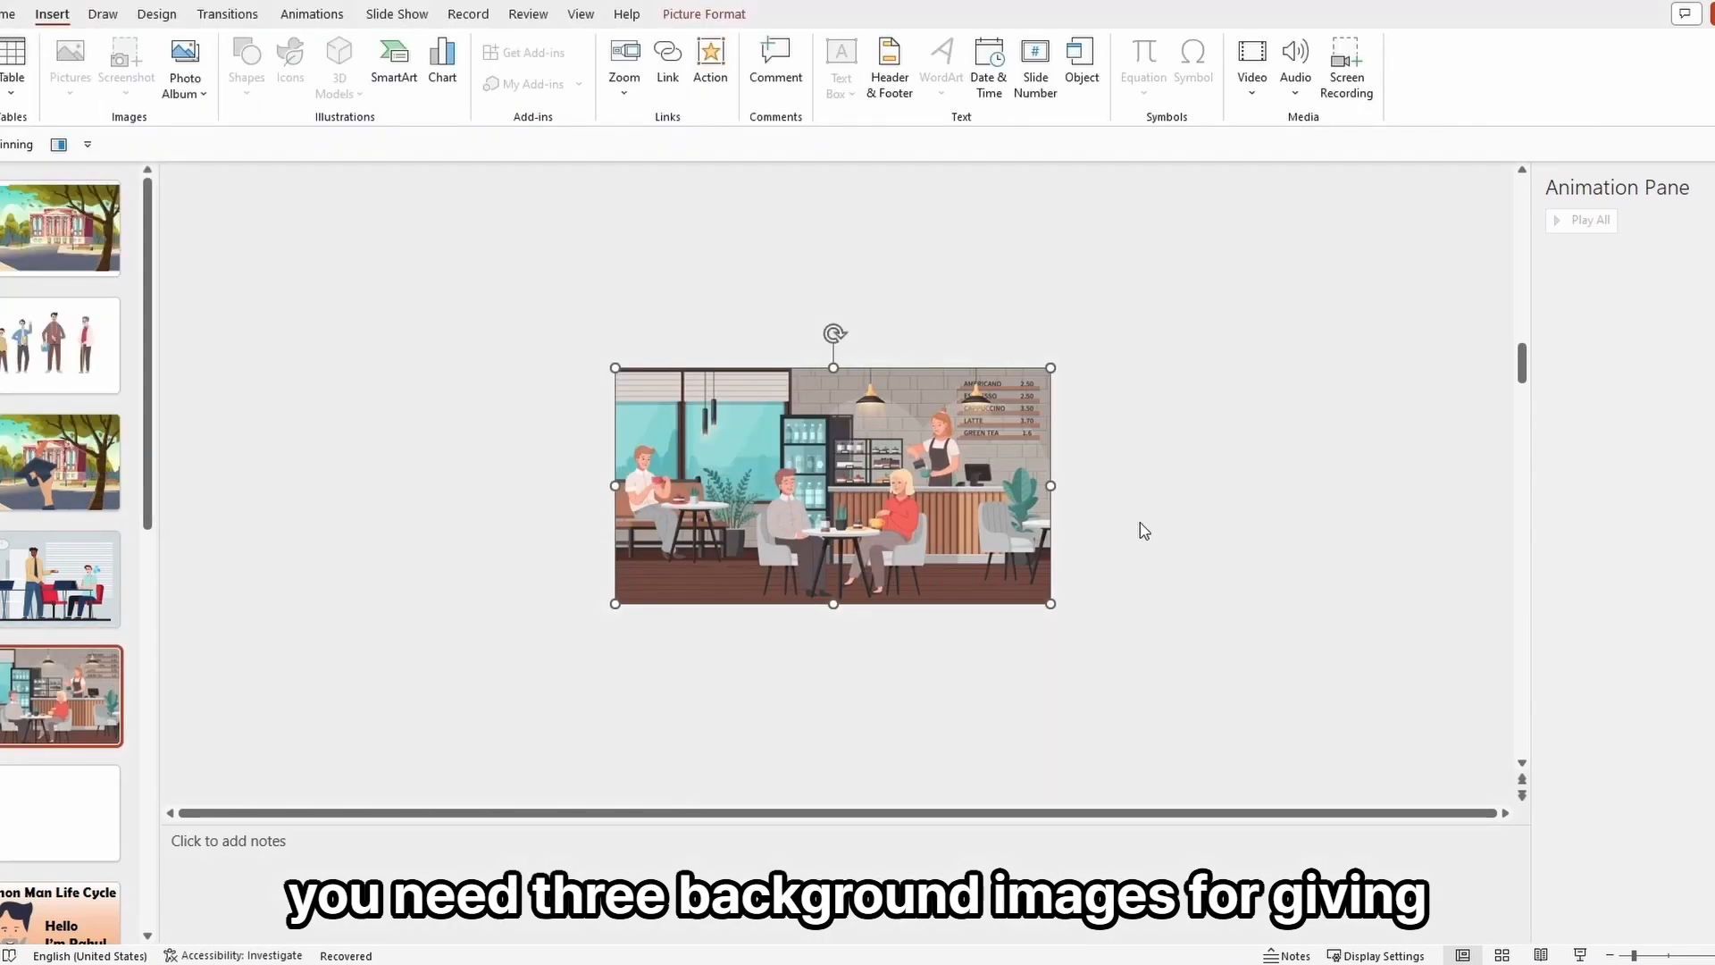
pyautogui.moveTo(965, 460); pyautogui.dragTo(1367, 454)
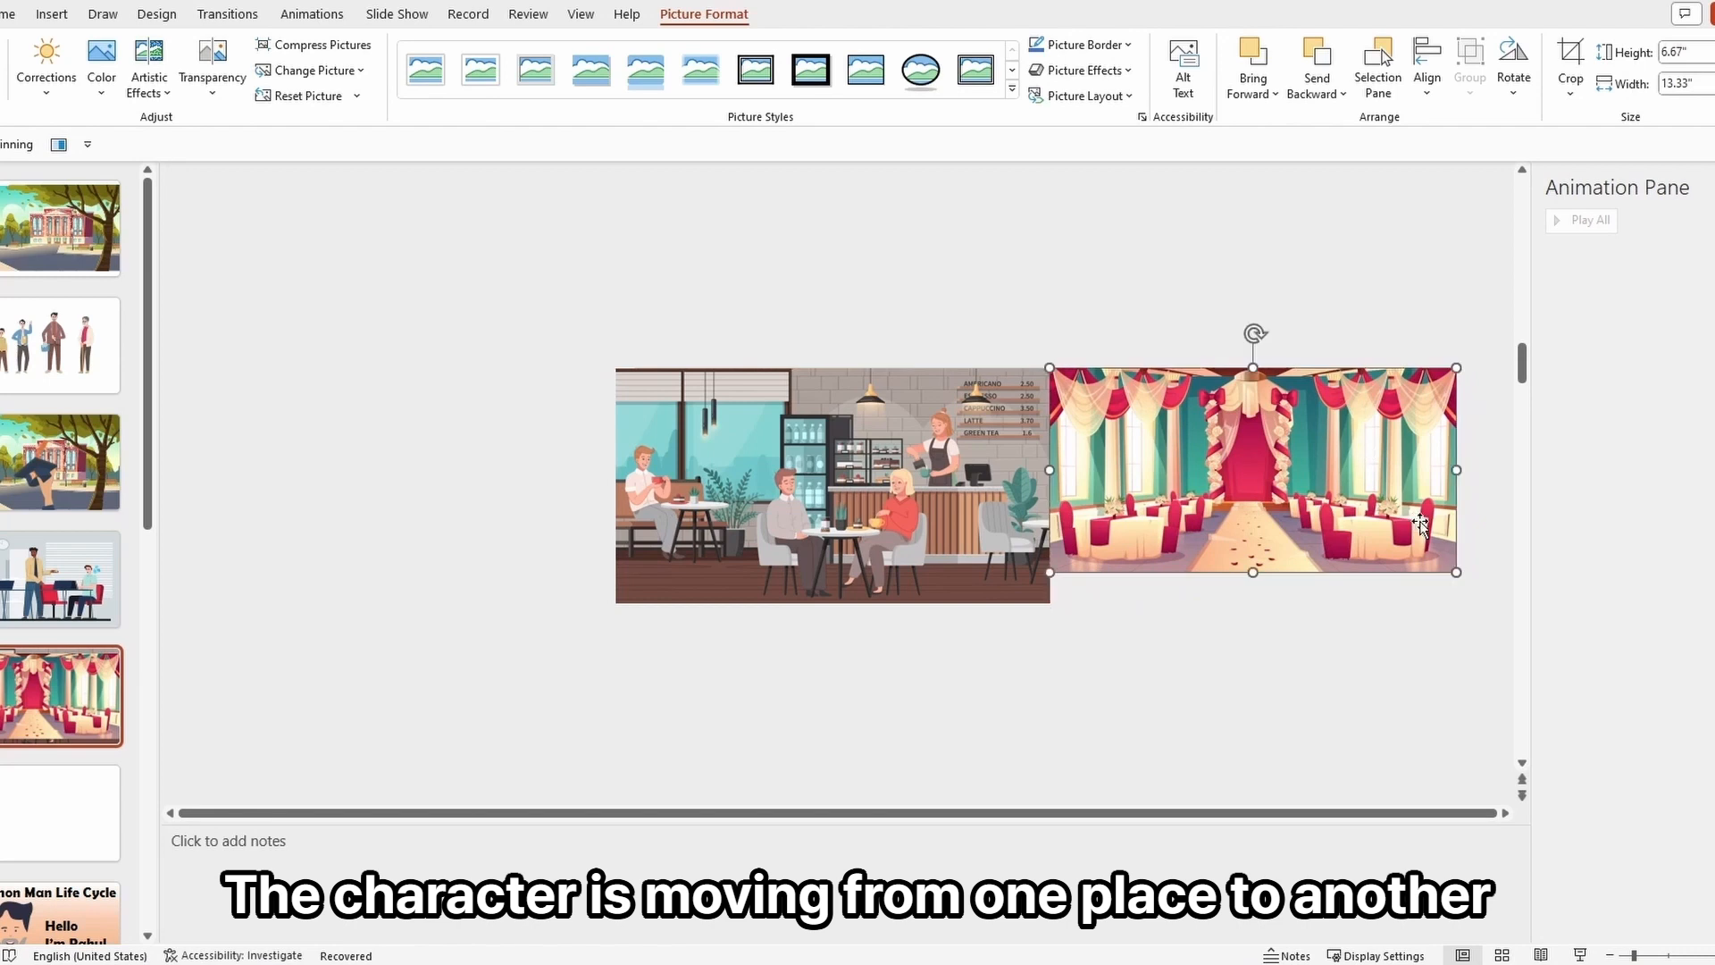
pyautogui.moveTo(1457, 572); pyautogui.dragTo(1489, 601)
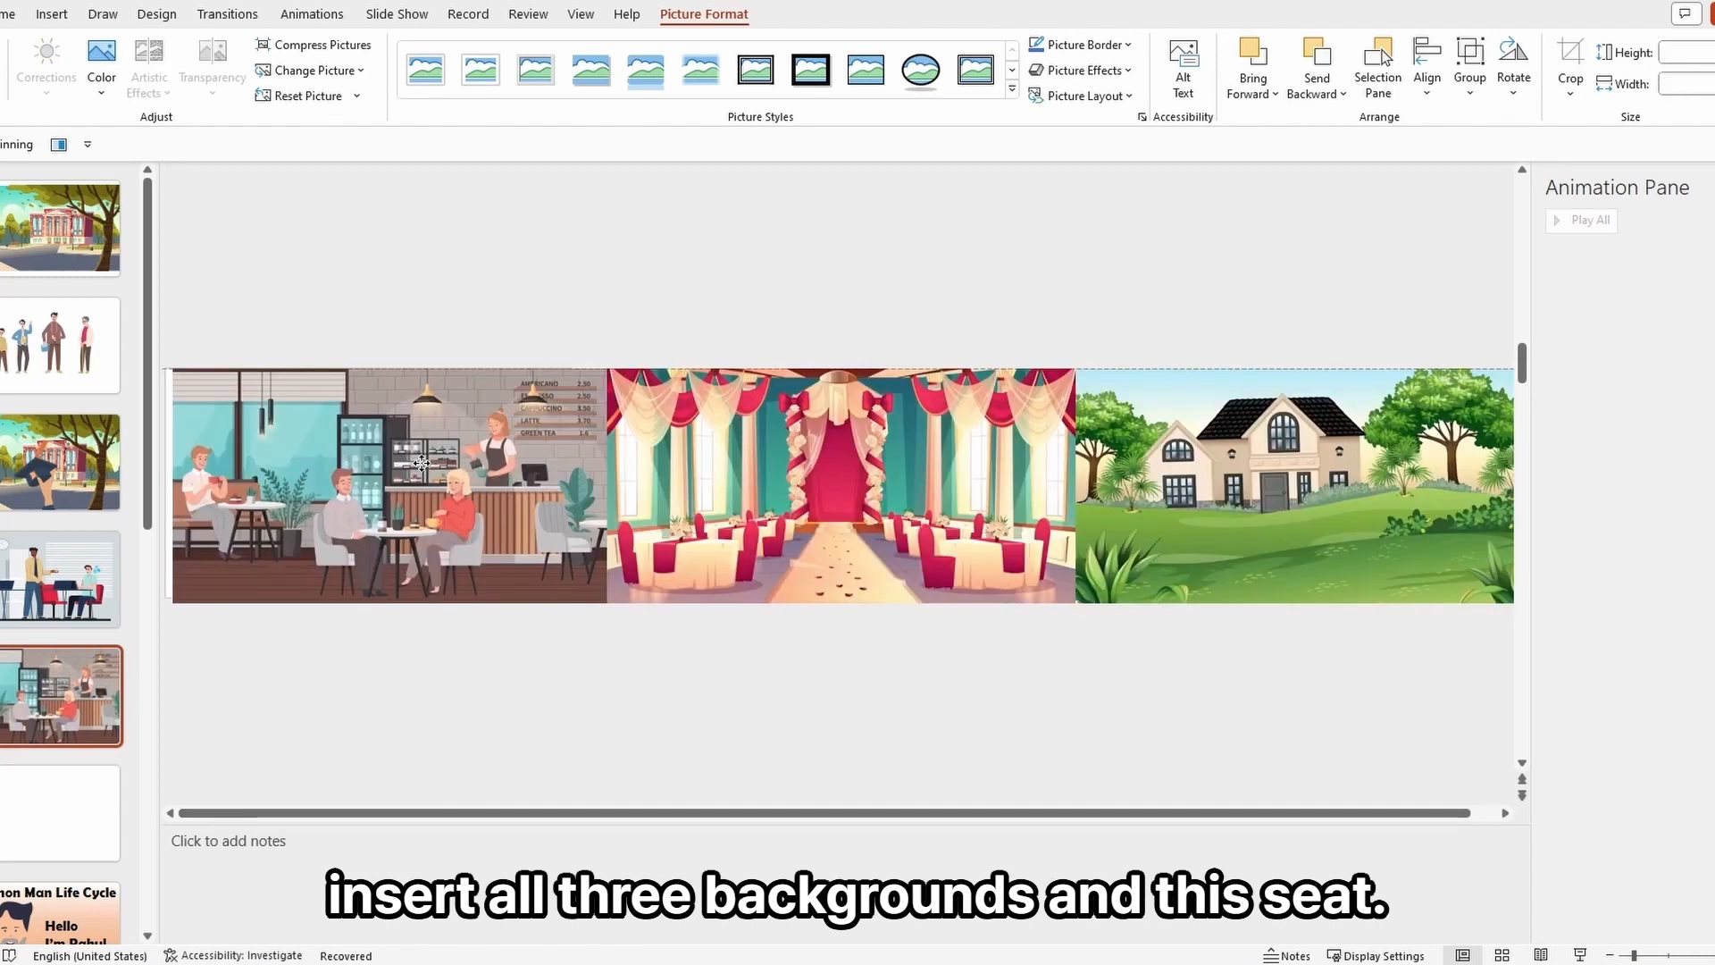
# - Shift the selected row of three backgrounds so the café picture lines up with the slide's edges
pyautogui.moveTo(440, 486); pyautogui.dragTo(432, 483)
pyautogui.rightClick(476, 496)
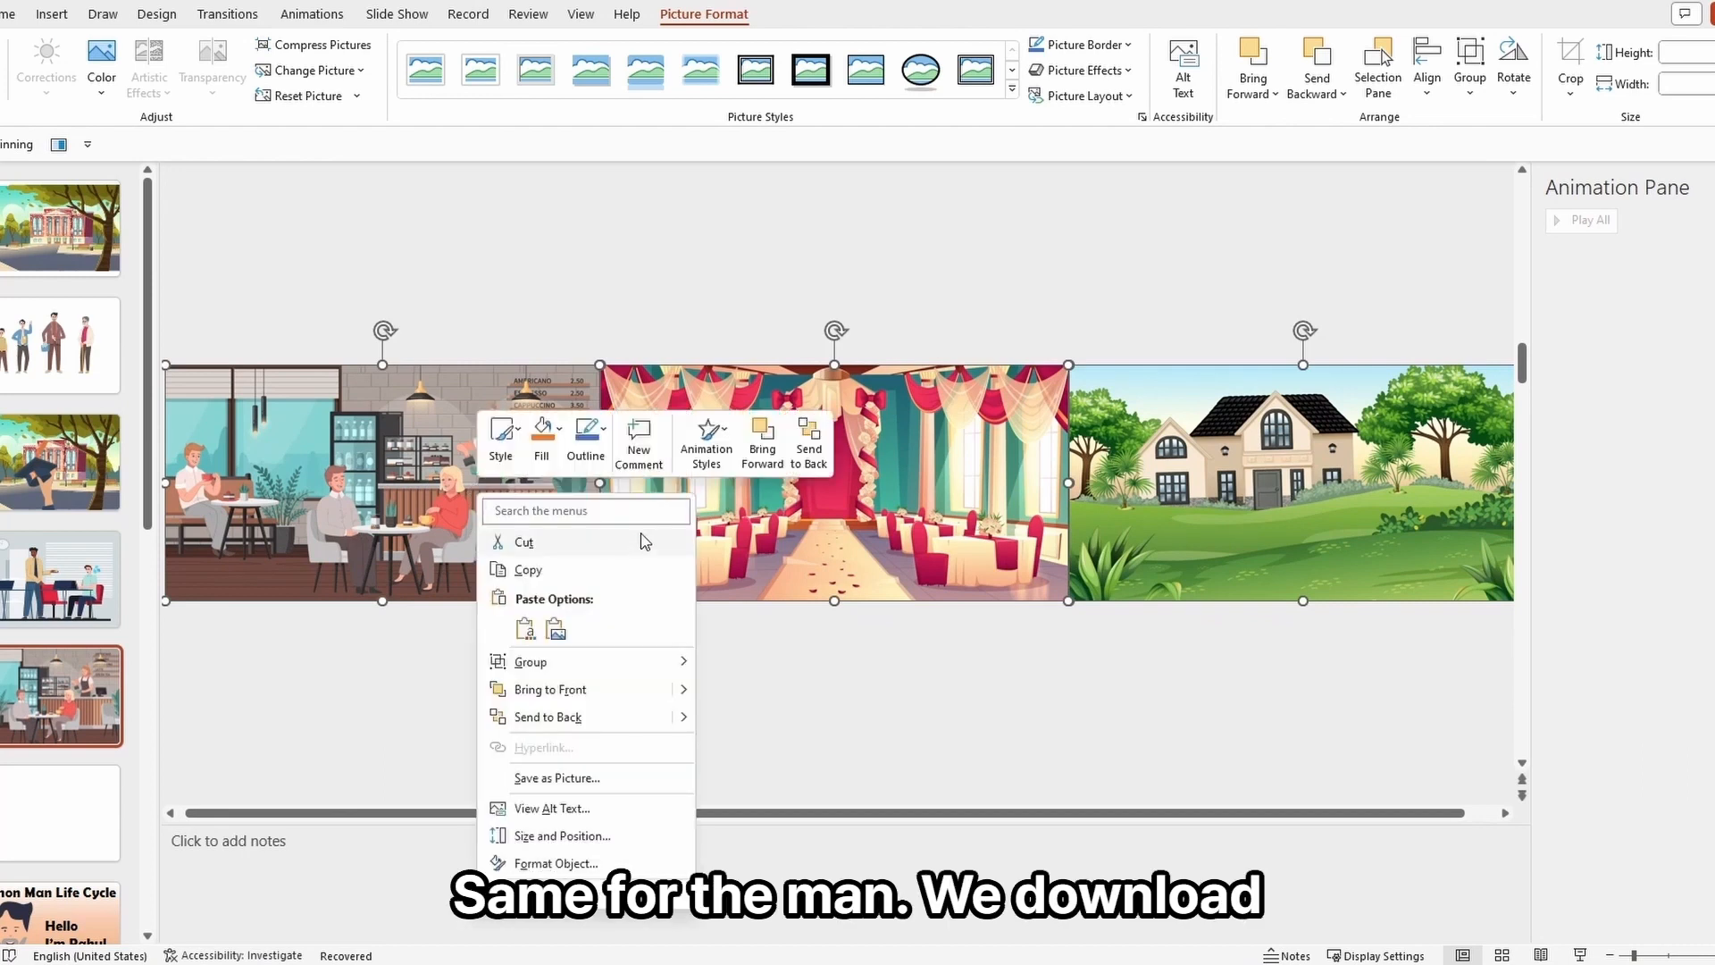
pyautogui.press('Escape')
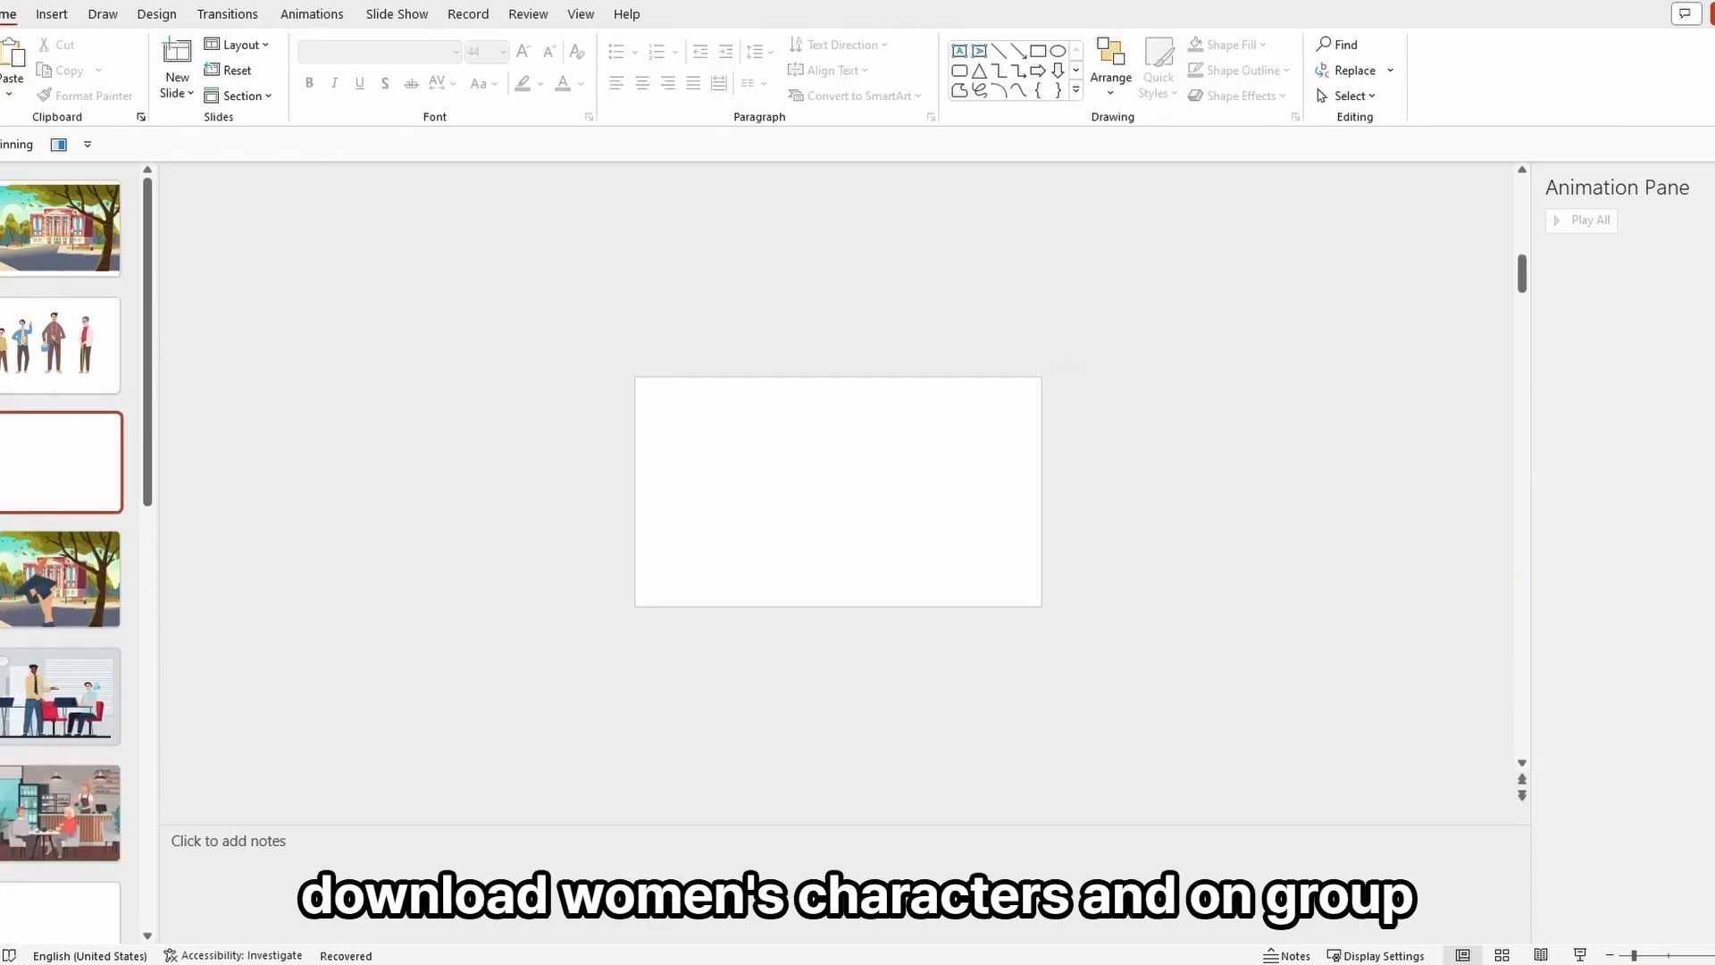
# - Convert the women's life-stage graphic on slide 3 to shapes, then group the baby's parts and separate her from the others
pyautogui.moveTo(1041, 604); pyautogui.dragTo(1030, 639)
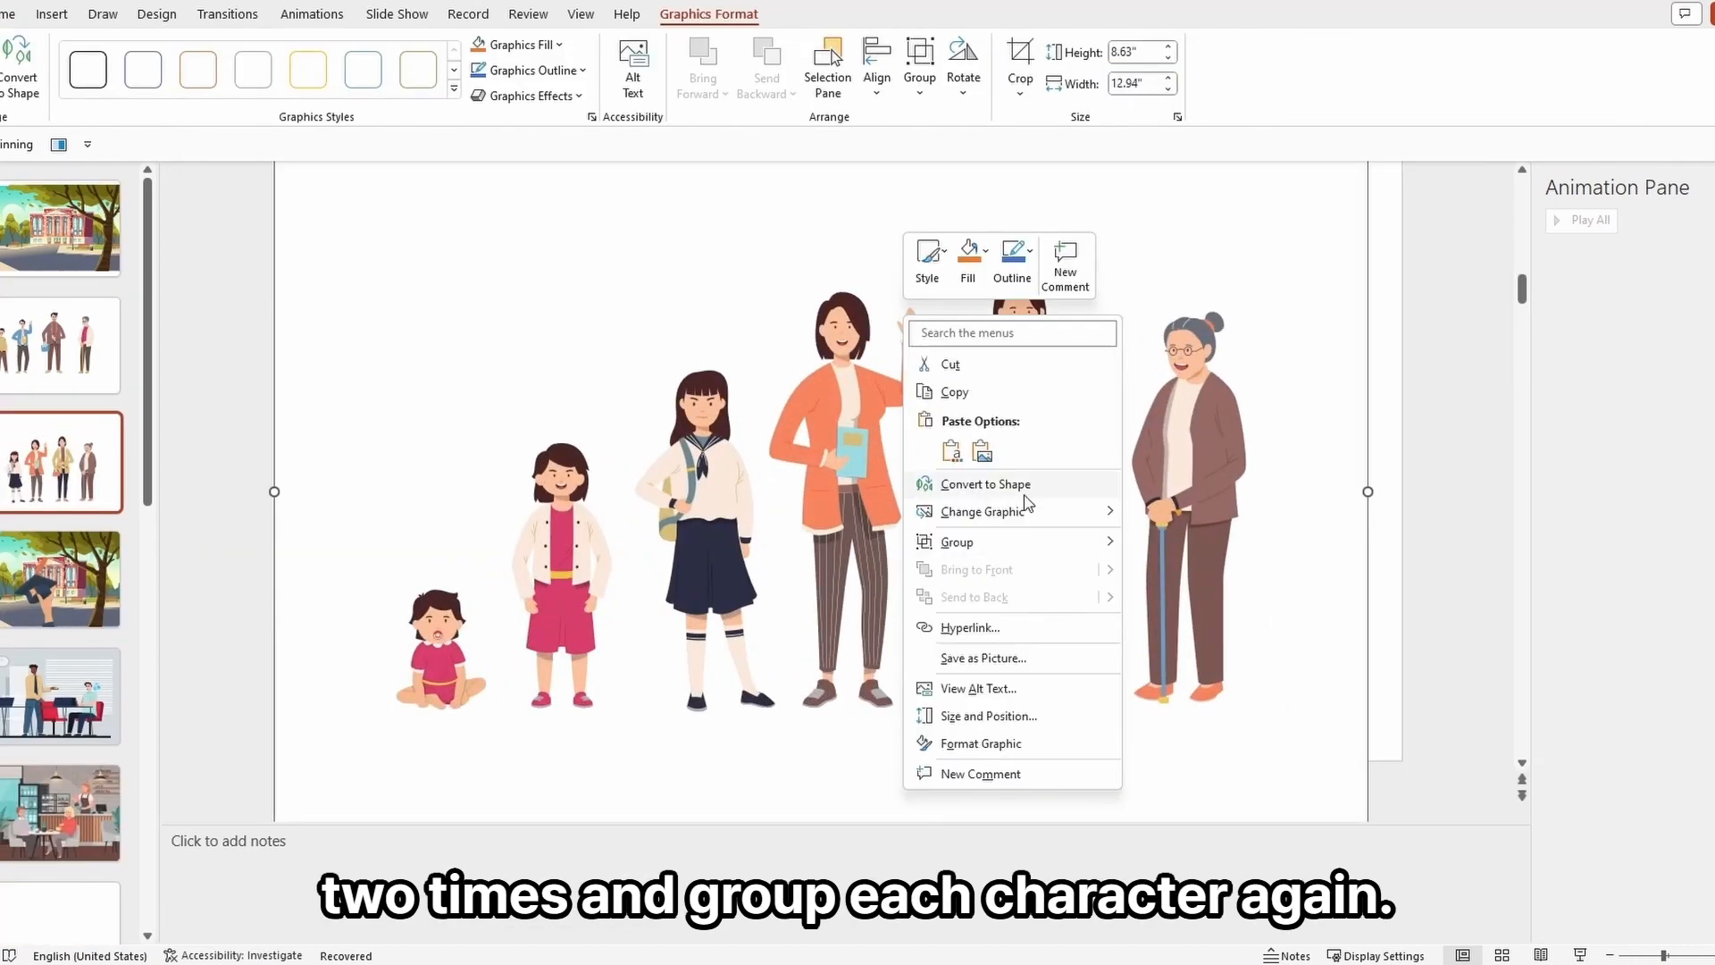
pyautogui.click(996, 479)
pyautogui.click(454, 723)
pyautogui.hotkey('ctrl', 'g')
pyautogui.moveTo(454, 724); pyautogui.dragTo(355, 669)
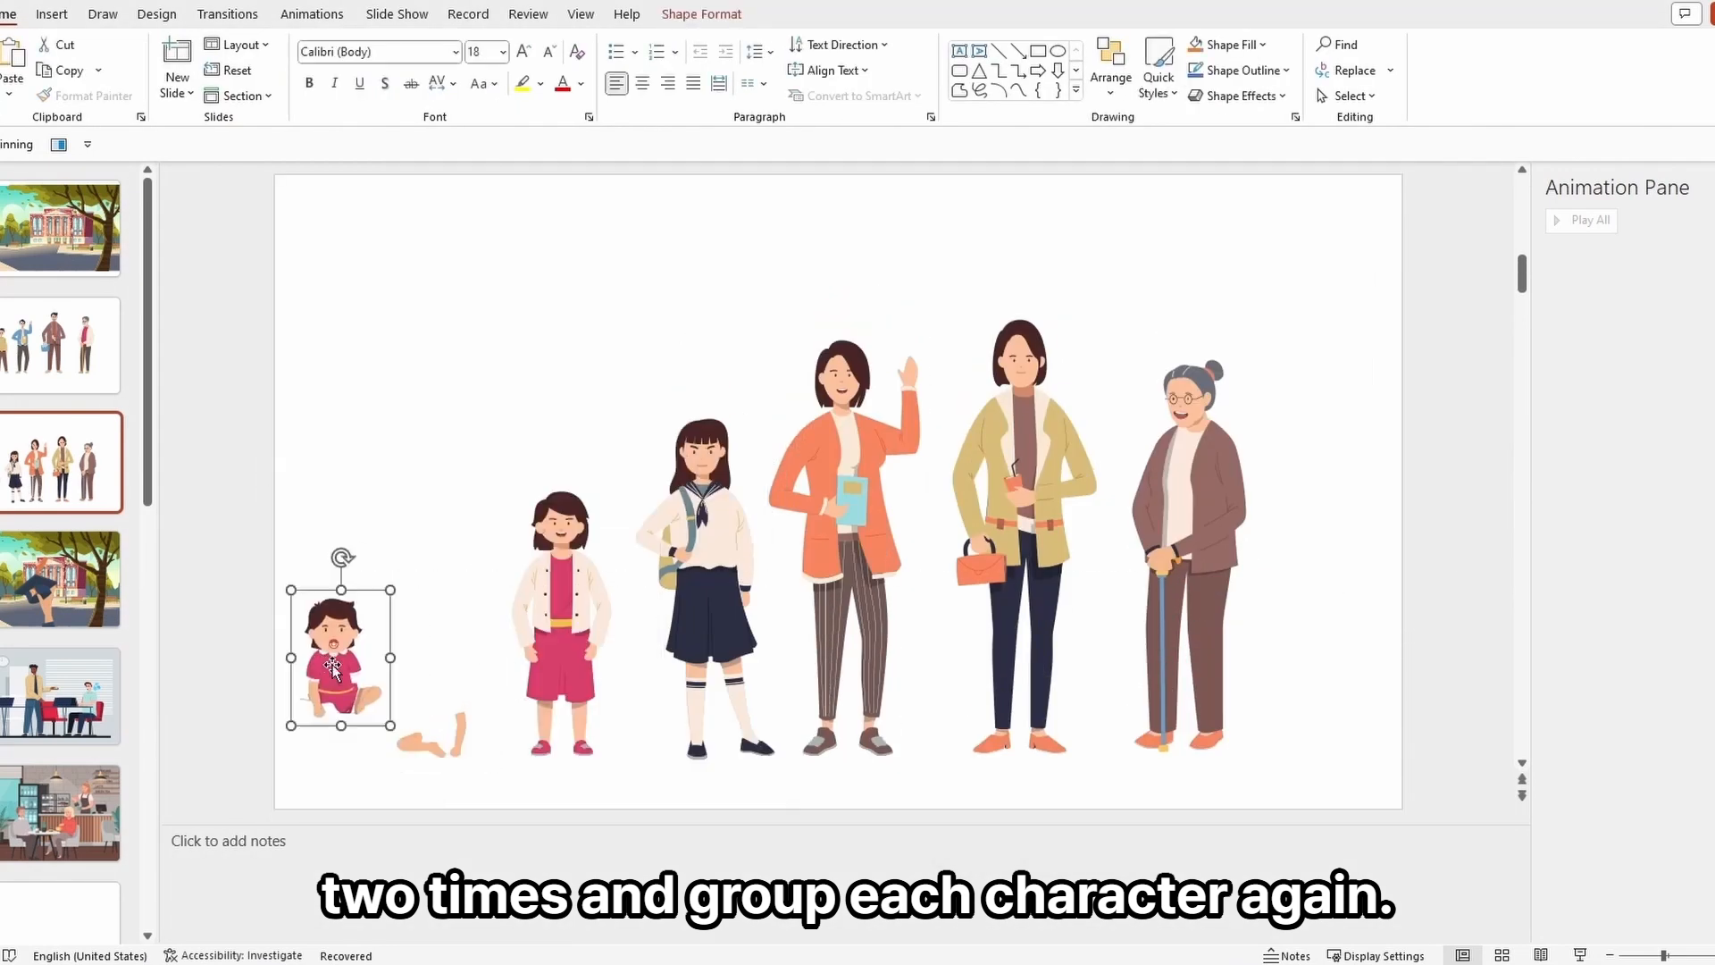
pyautogui.rightClick(428, 693)
pyautogui.press('Escape')
# - Group the parts of the little girl, the schoolgirl and the elderly woman separately, spacing each away from her neighbours
pyautogui.rightClick(565, 636)
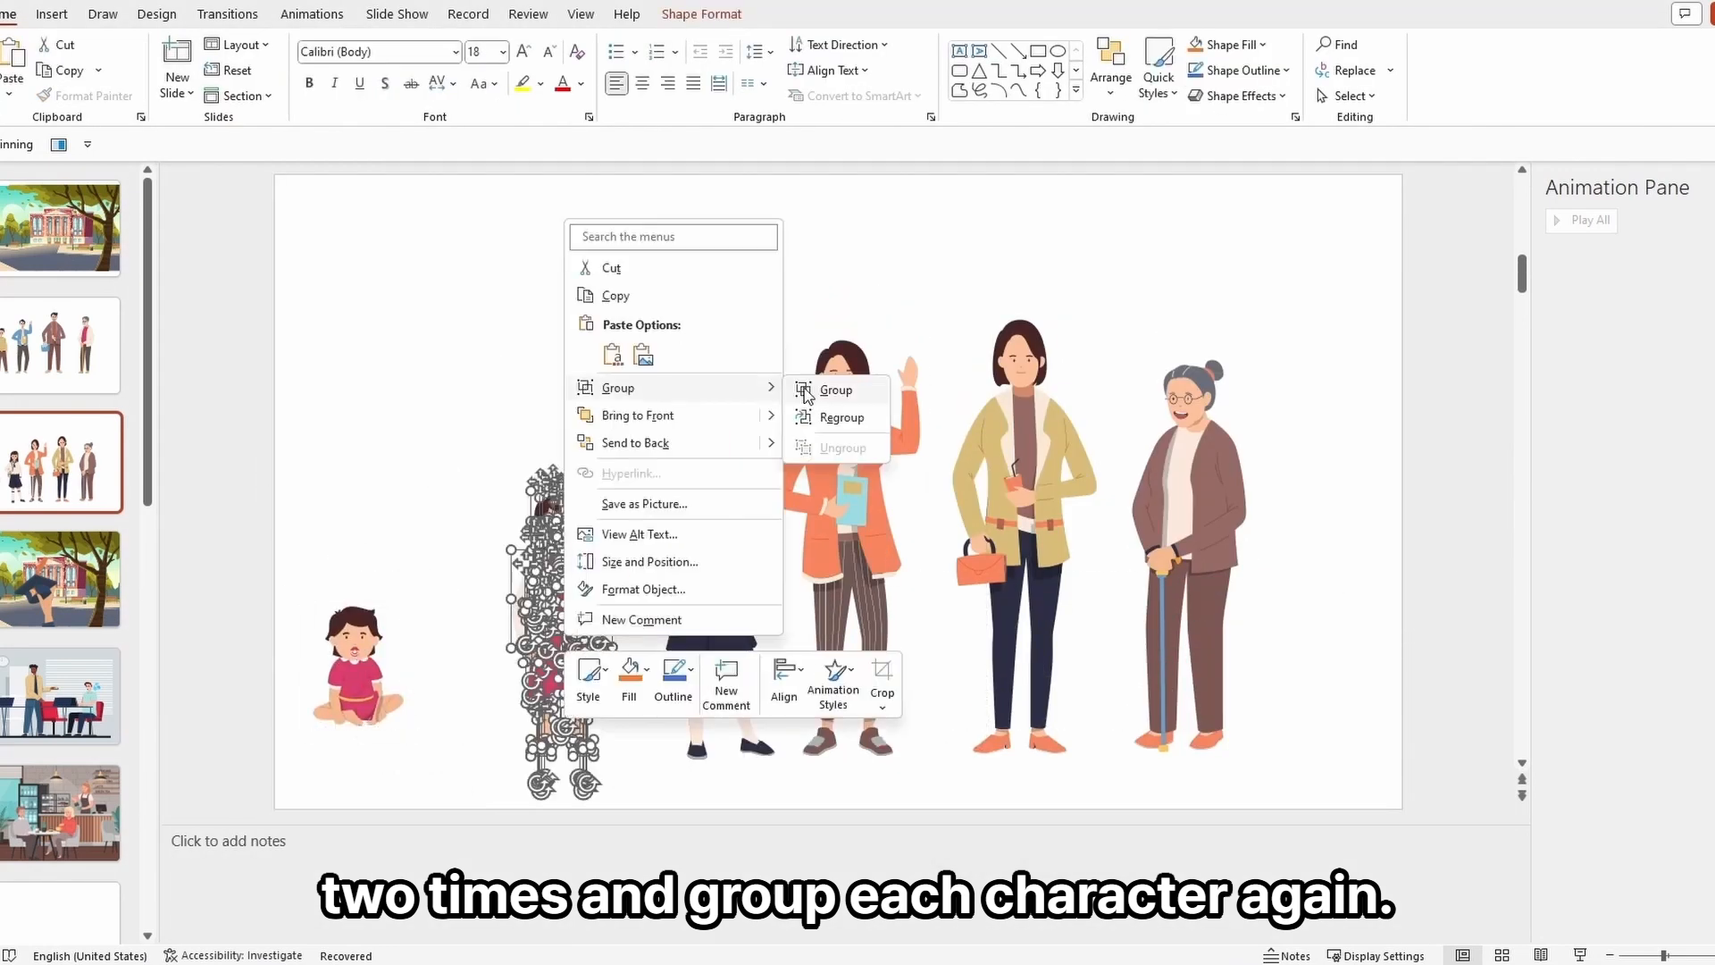
pyautogui.click(807, 390)
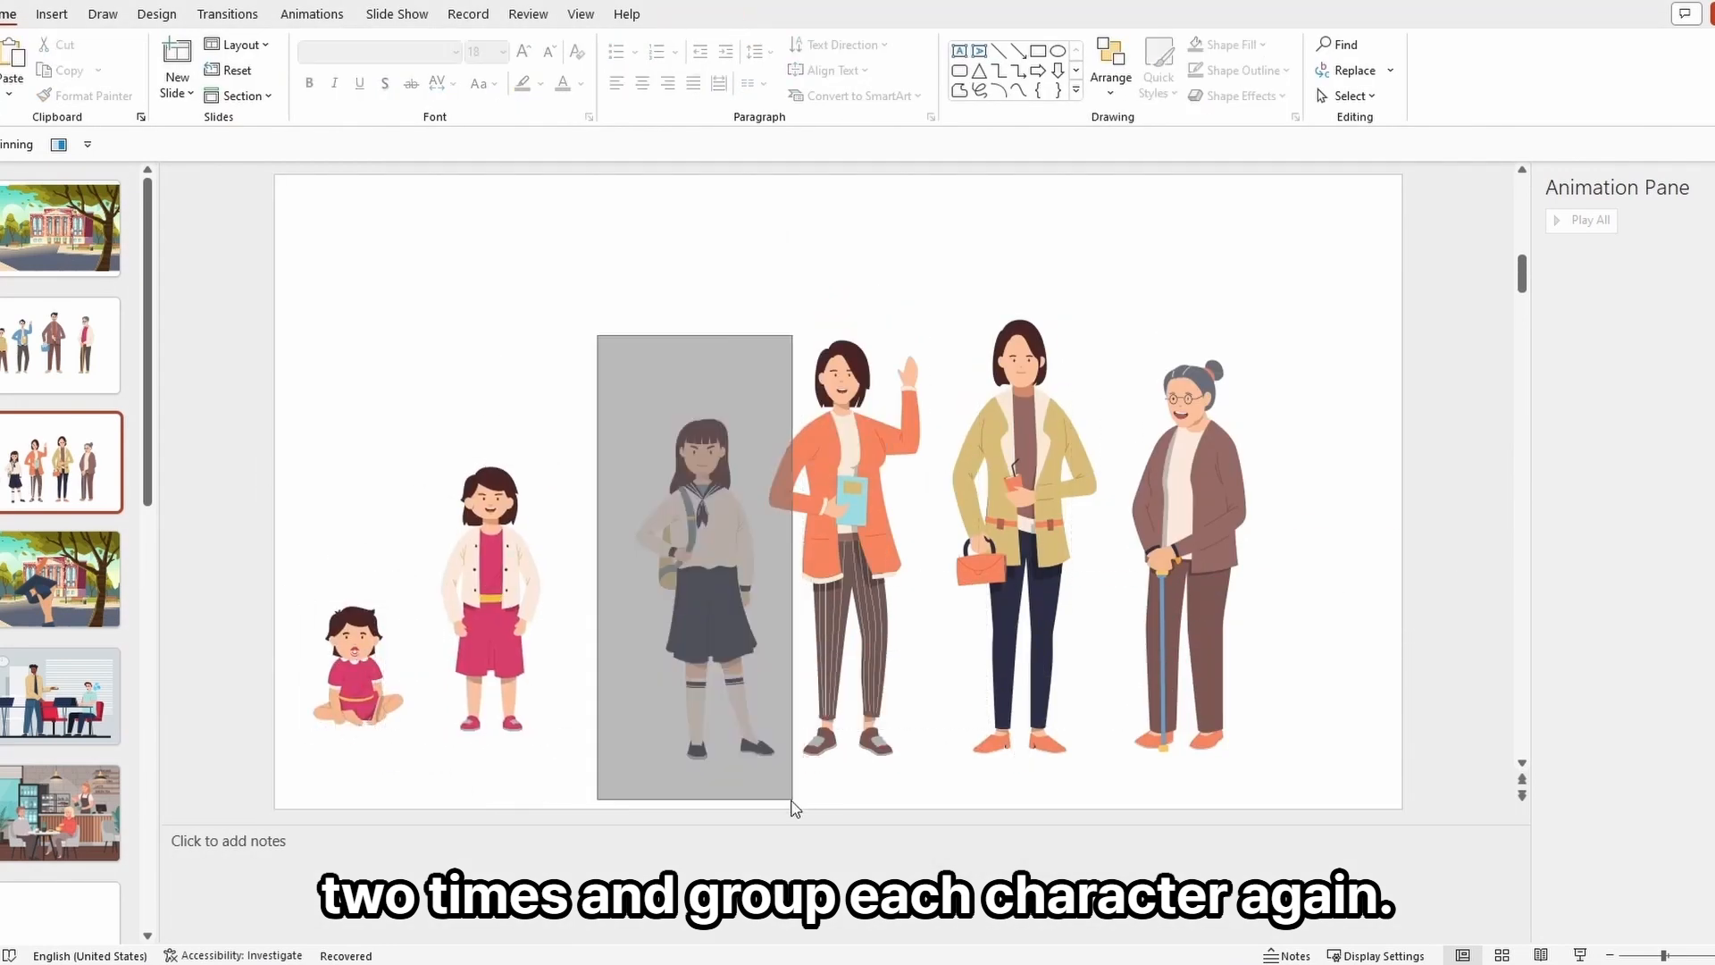
pyautogui.moveTo(792, 808); pyautogui.dragTo(706, 750)
pyautogui.rightClick(1195, 532)
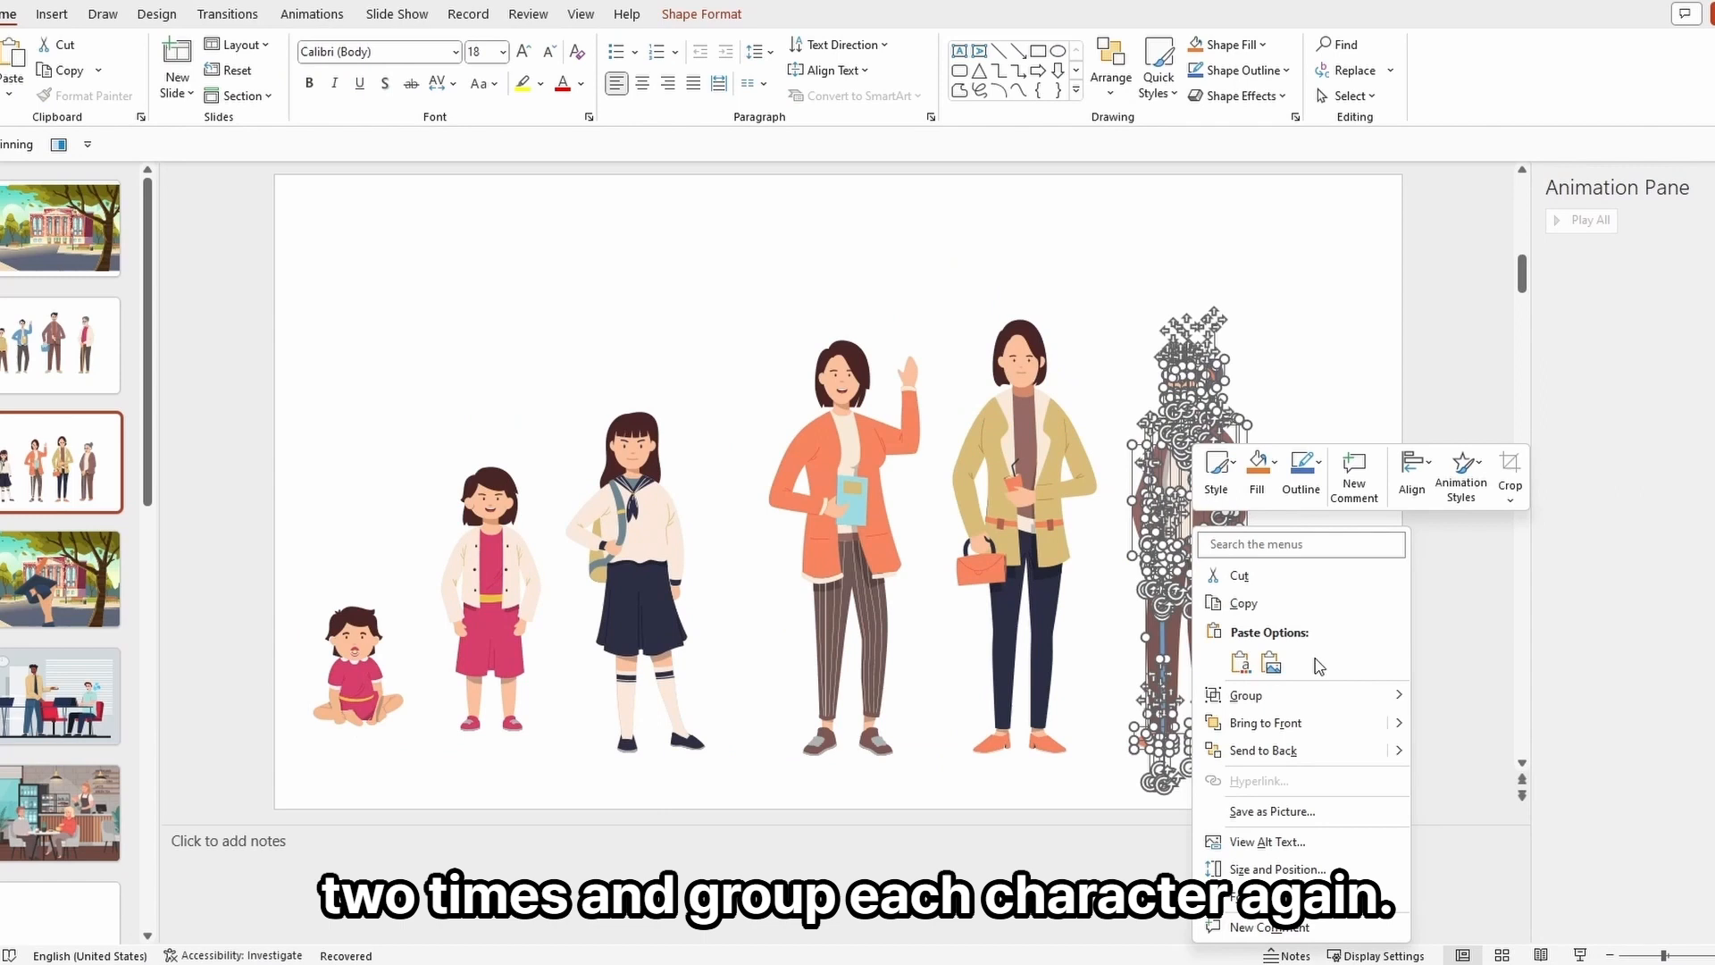
pyautogui.click(1456, 695)
pyautogui.moveTo(1193, 536); pyautogui.dragTo(1284, 545)
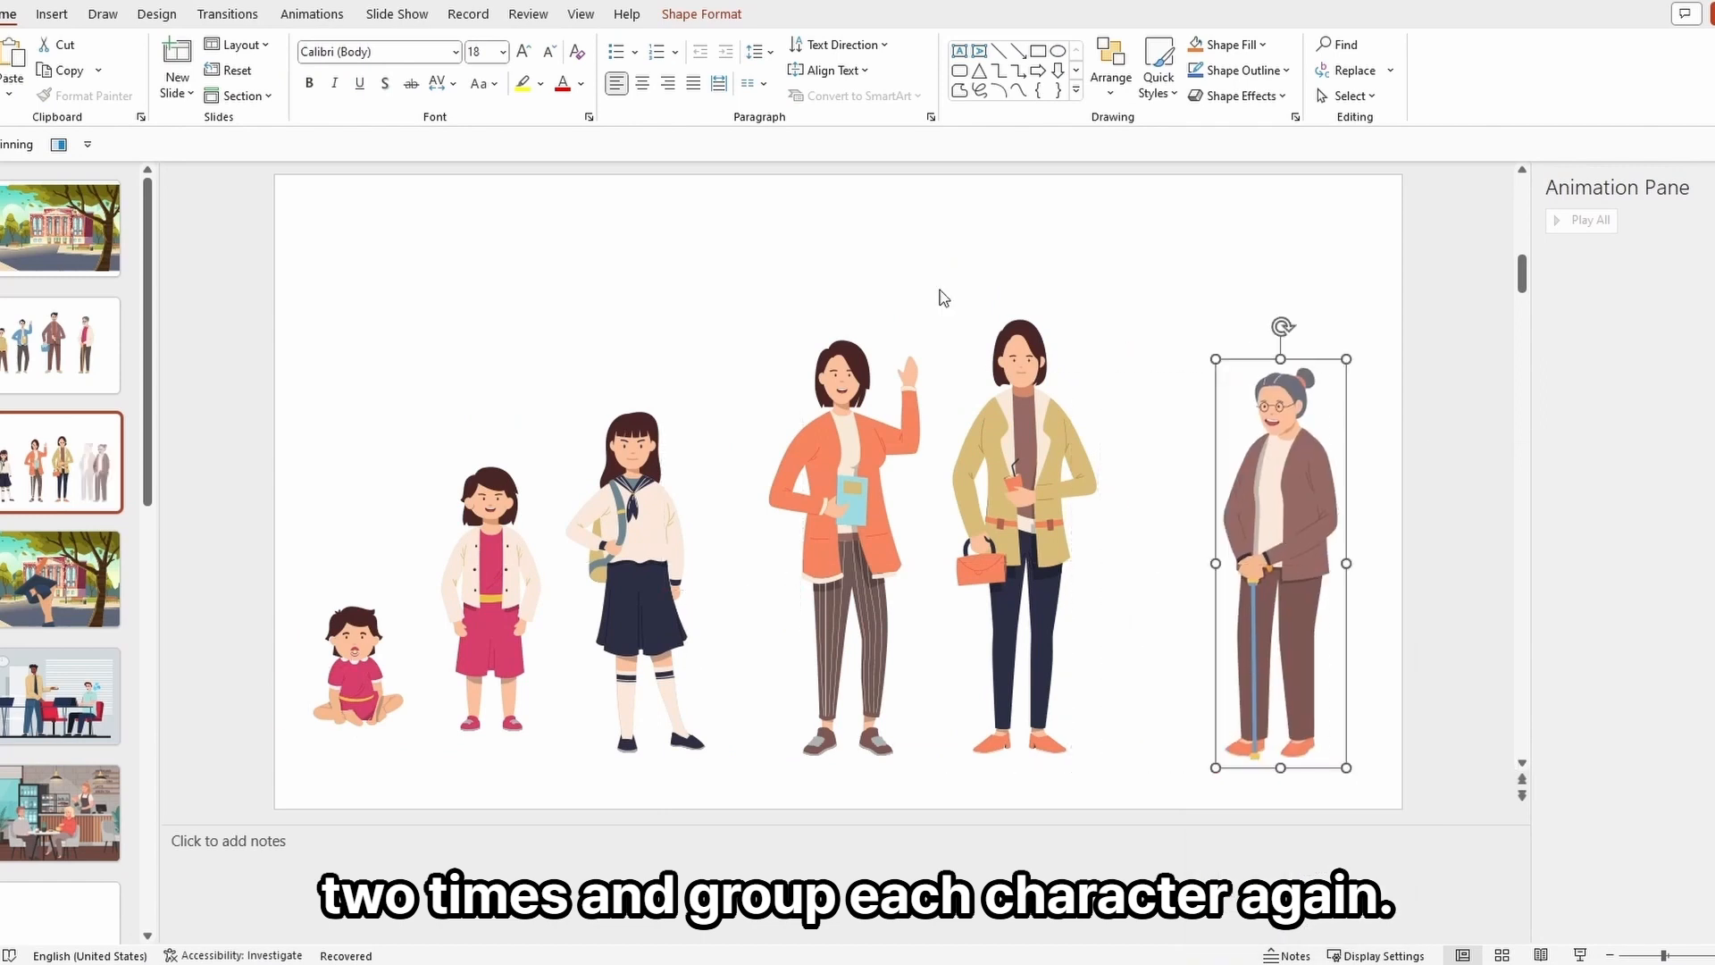
# - Group the woman in the yellow coat and the waving woman as separate characters, and space them apart
pyautogui.moveTo(942, 294); pyautogui.dragTo(1115, 791)
pyautogui.moveTo(1026, 514); pyautogui.dragTo(1096, 519)
pyautogui.moveTo(746, 299); pyautogui.dragTo(933, 781)
pyautogui.rightClick(834, 553)
pyautogui.click(1083, 689)
pyautogui.moveTo(849, 575); pyautogui.dragTo(873, 539)
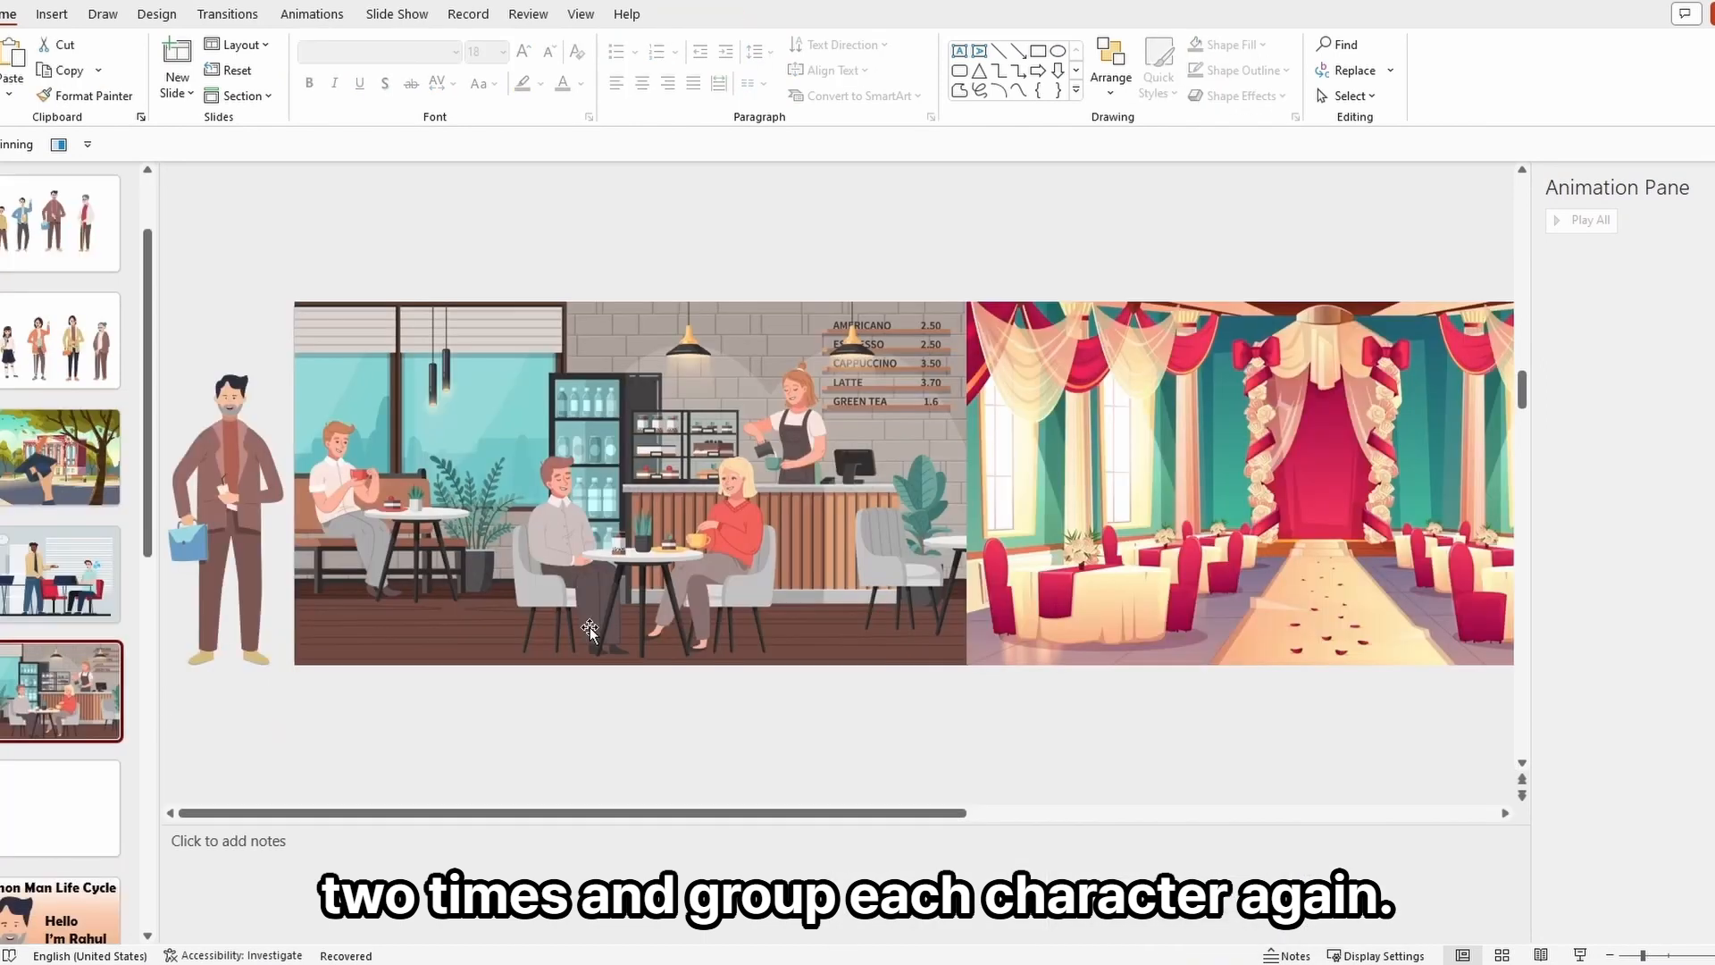
# - Move the woman in the yellow coat across the café scene to just beyond its right edge, in front of the banquet hall
pyautogui.moveTo(812, 679); pyautogui.dragTo(399, 654)
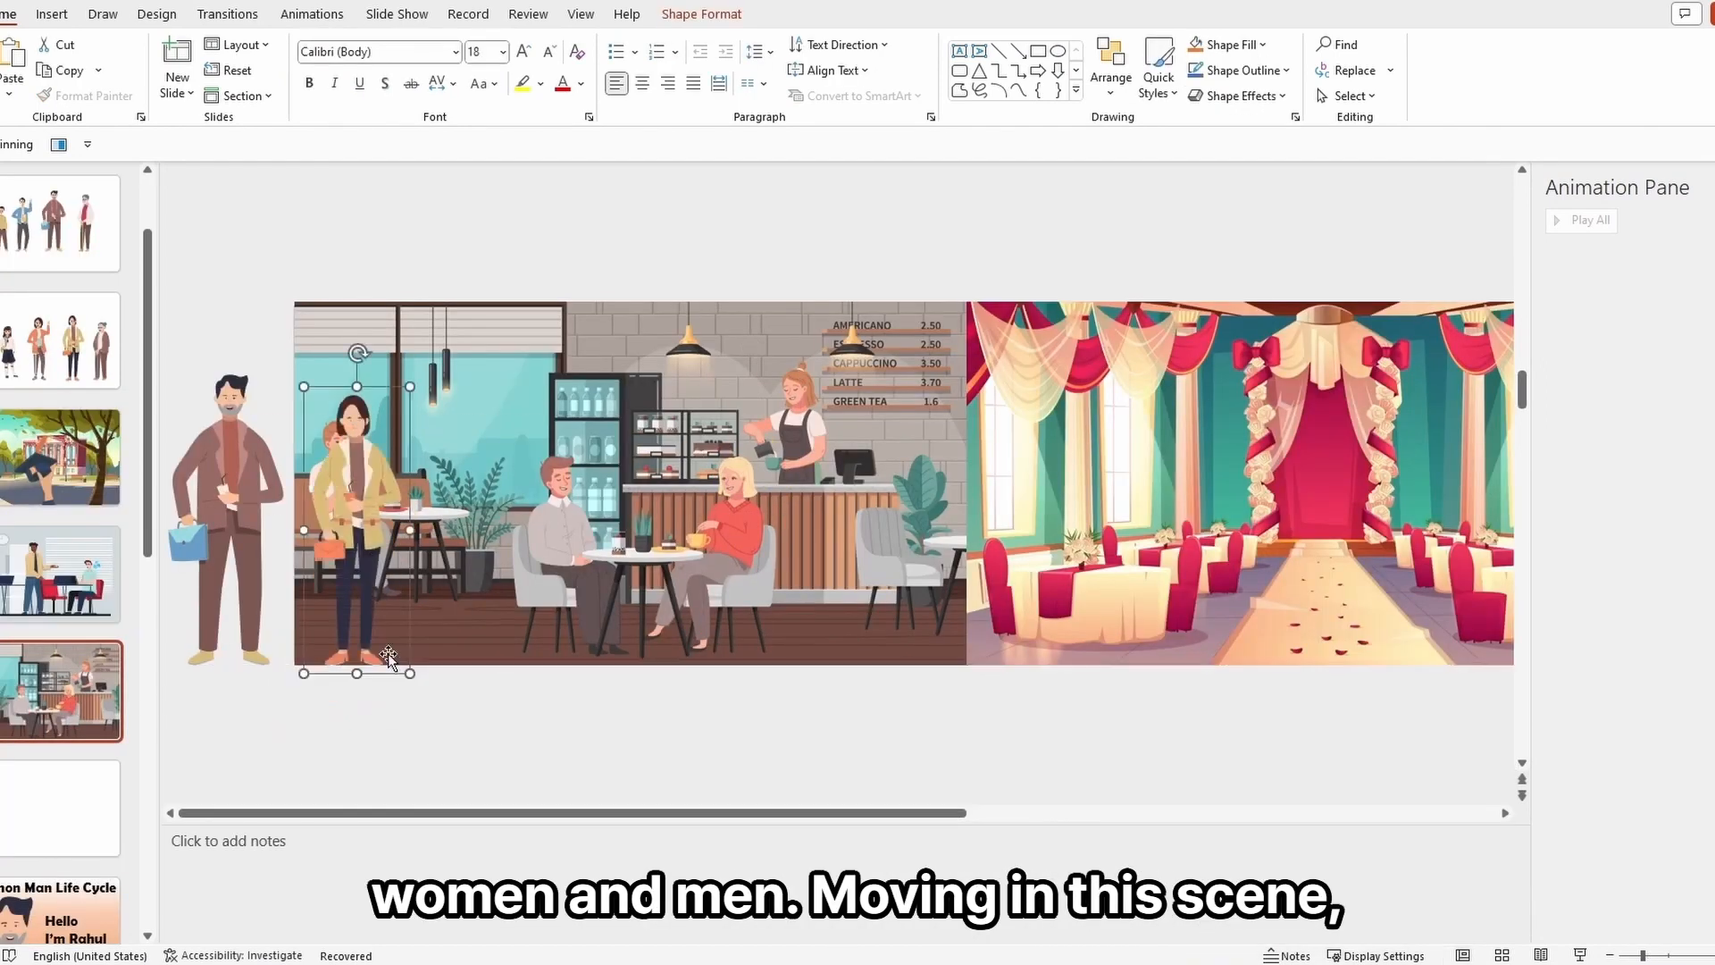
pyautogui.moveTo(368, 590); pyautogui.dragTo(1089, 589)
pyautogui.click(988, 659)
pyautogui.click(1077, 514)
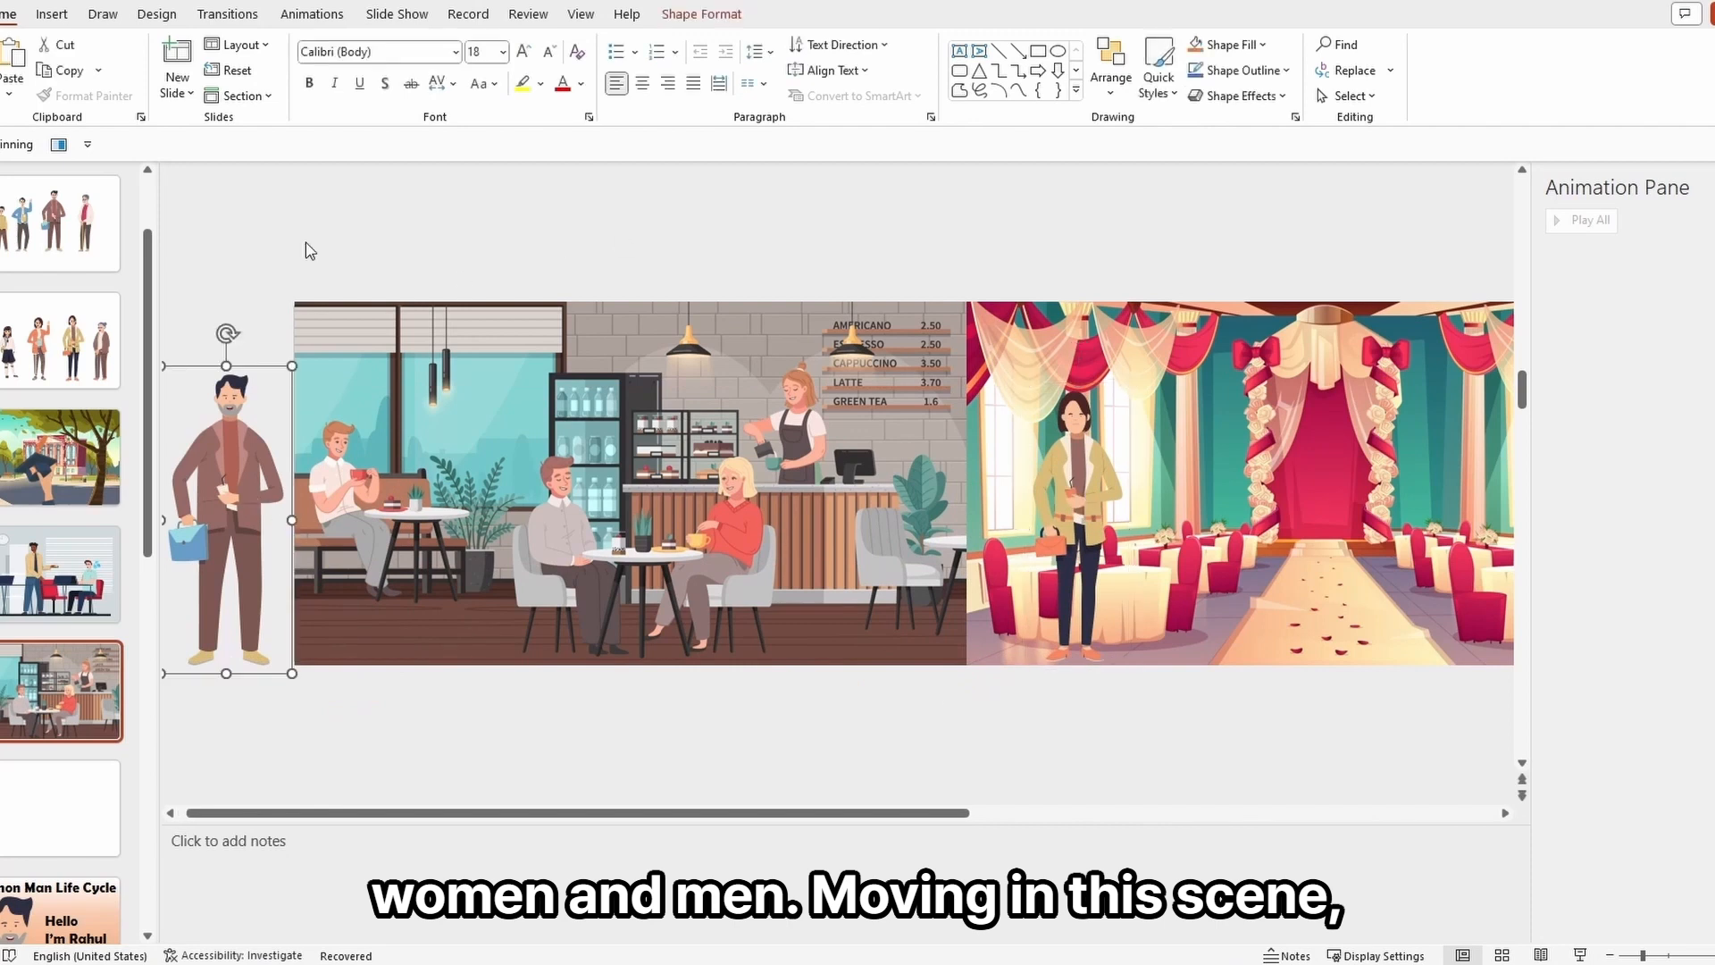
# - Add a Lines motion path moving the man in the brown suit from outside the slide into the café
pyautogui.click(313, 15)
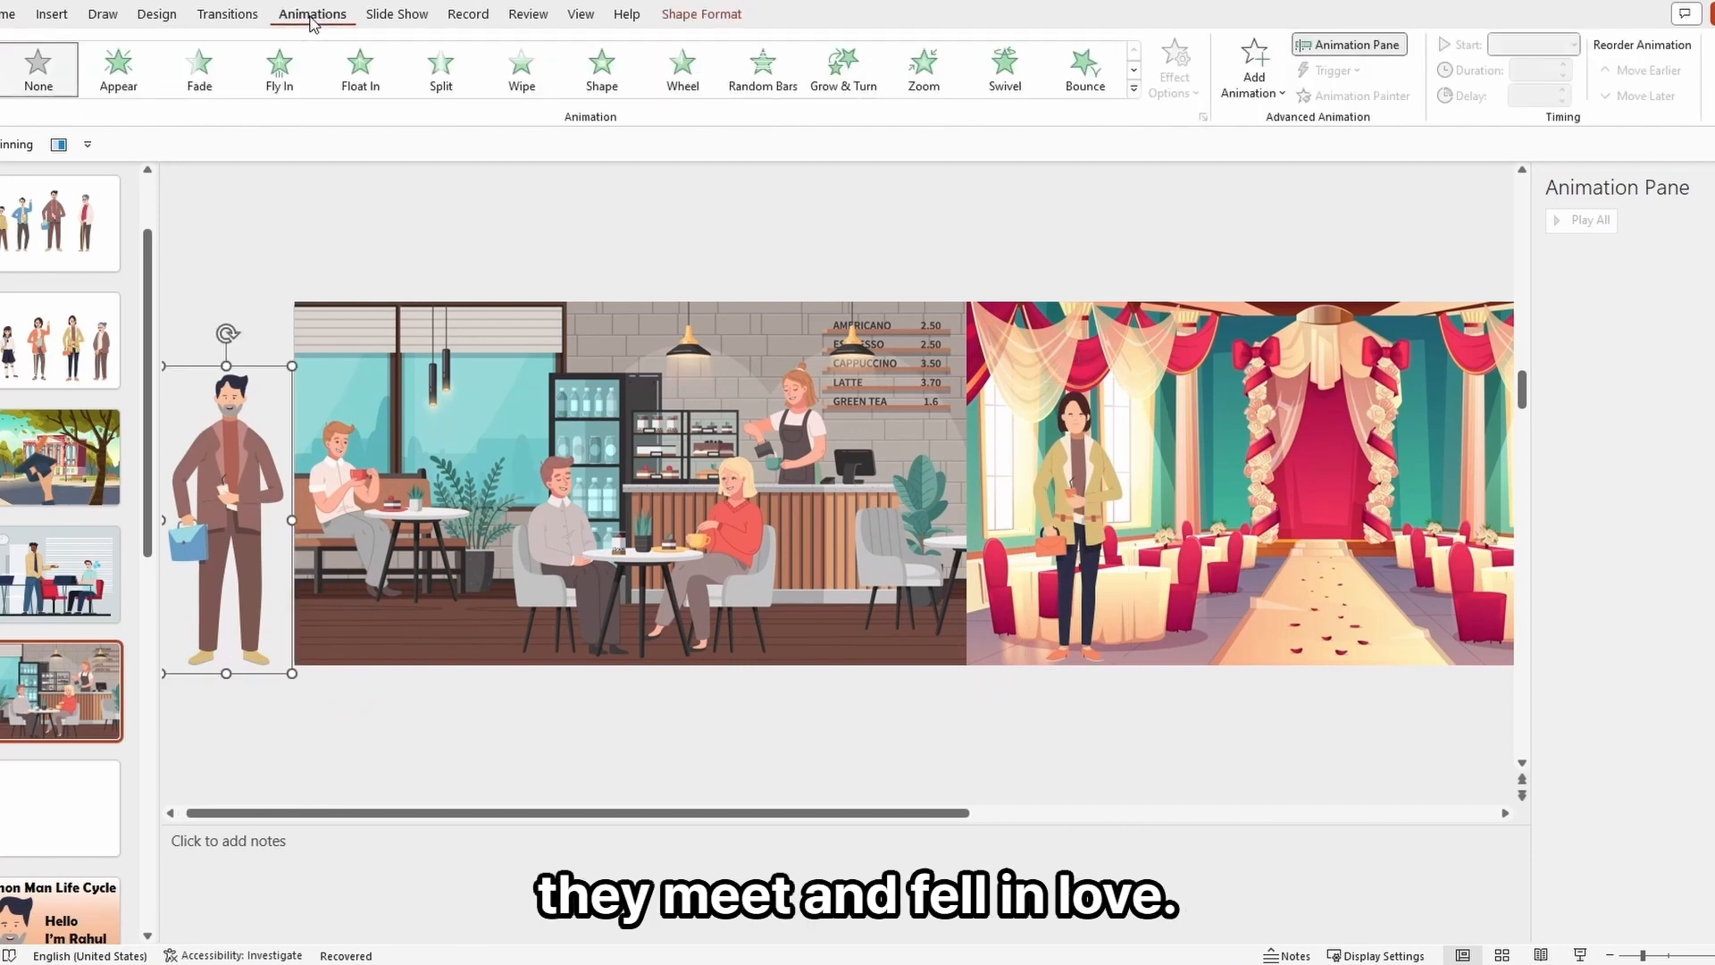
pyautogui.click(1251, 72)
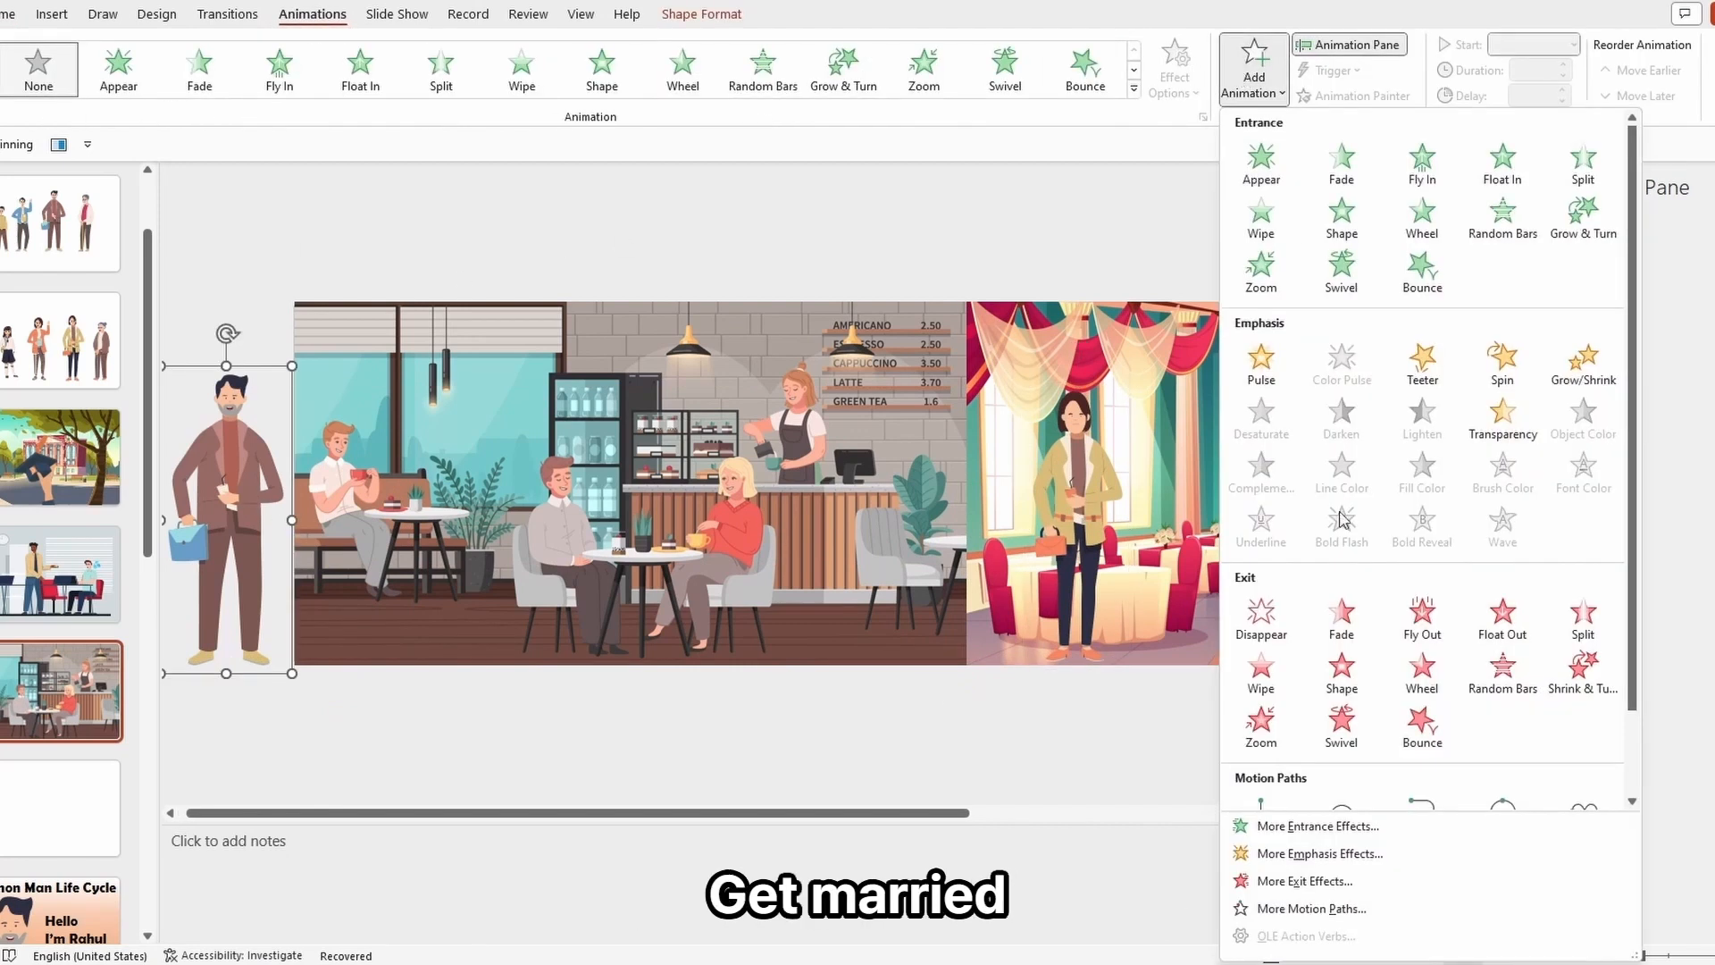
pyautogui.scroll(-1, 1398, 628)
pyautogui.click(1260, 724)
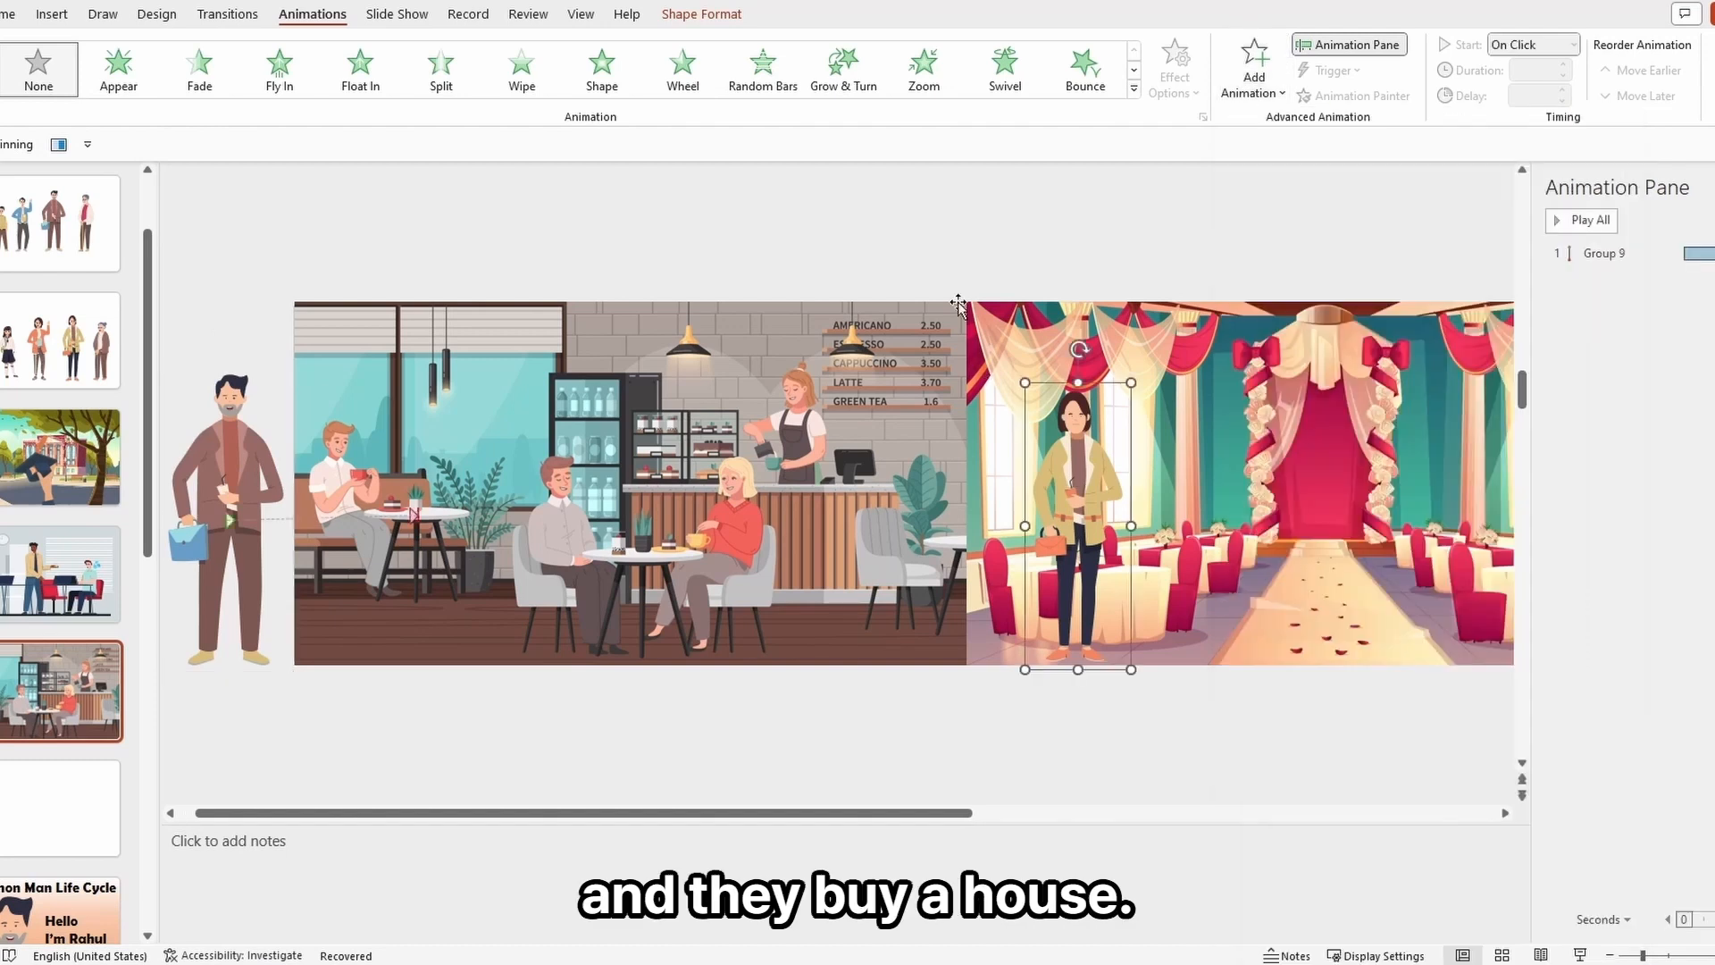
# - Add a Lines motion path moving the woman in the yellow coat from the banquet hall into the café
pyautogui.click(1251, 73)
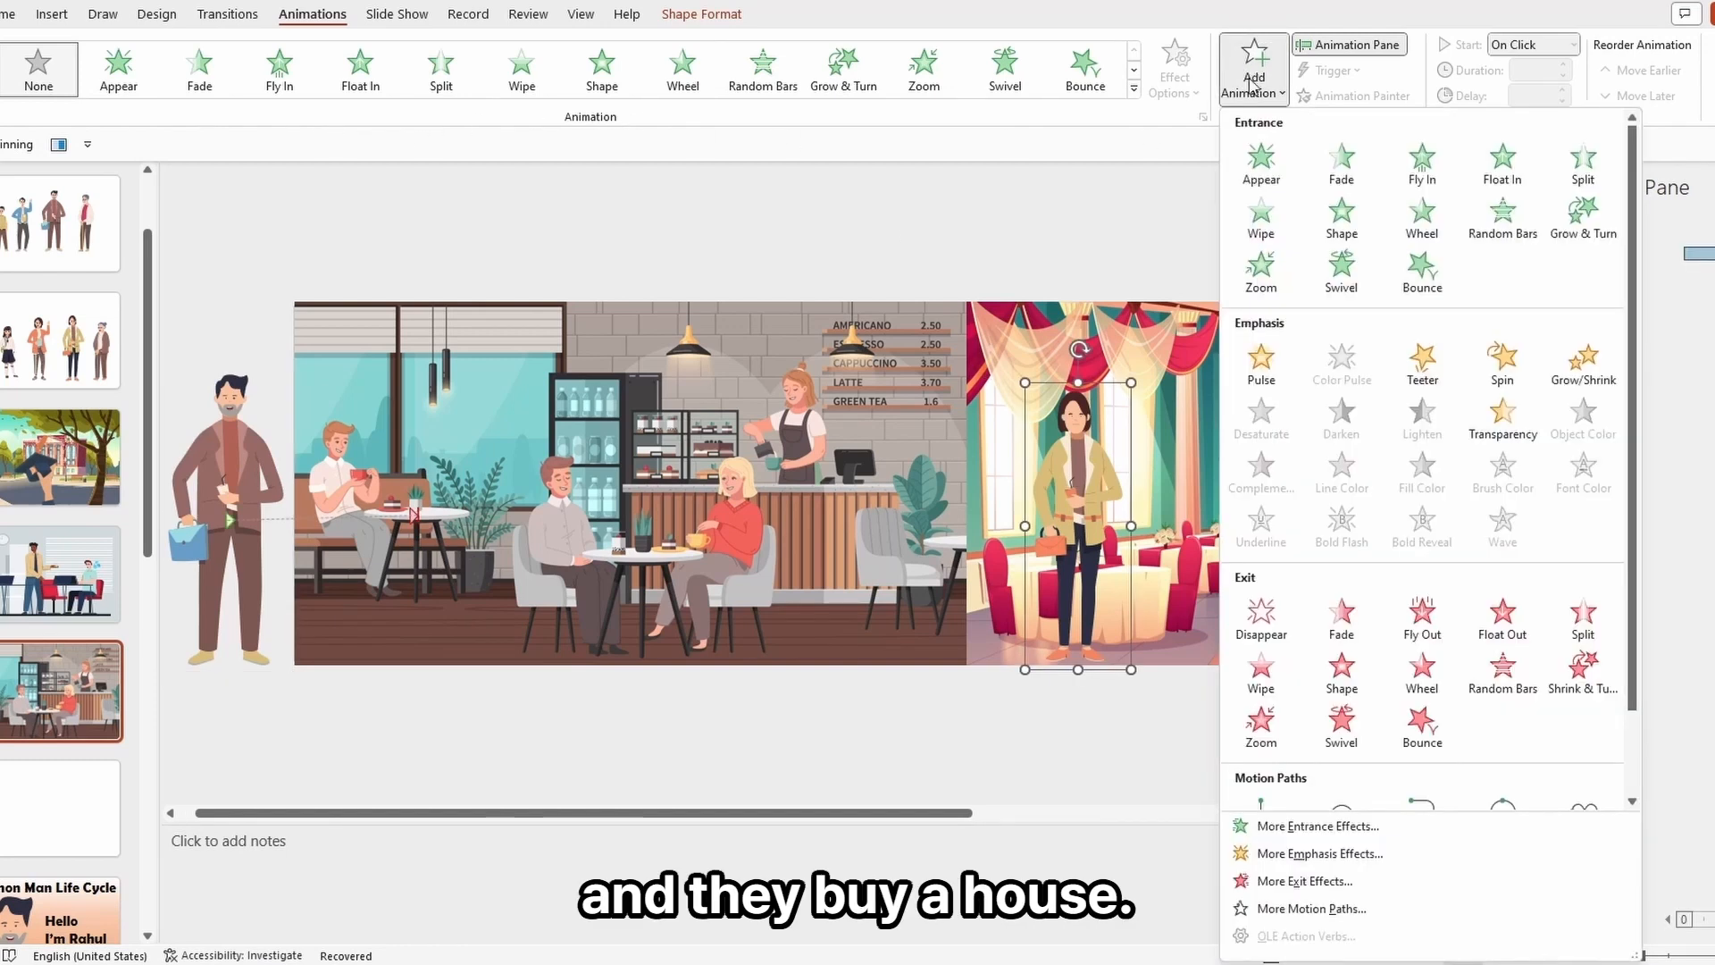
pyautogui.scroll(-1, 1282, 533)
pyautogui.click(1289, 712)
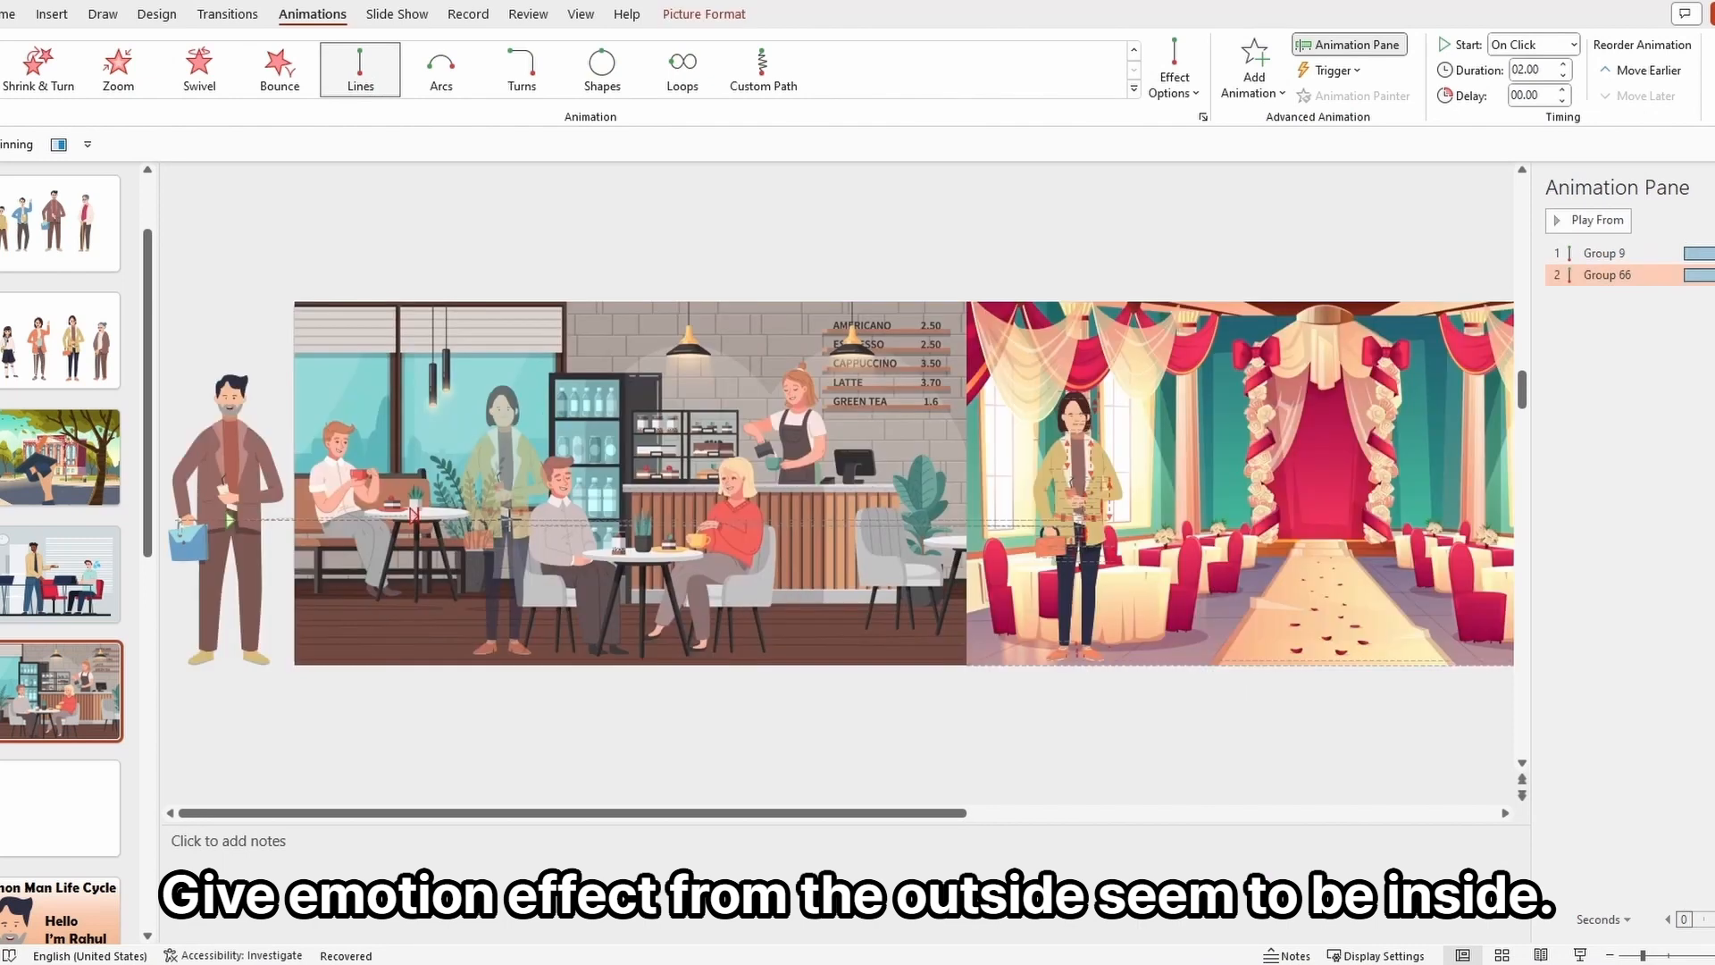
# - Check where the man's and woman's motion paths end in the café, and play both animations
pyautogui.click(411, 518)
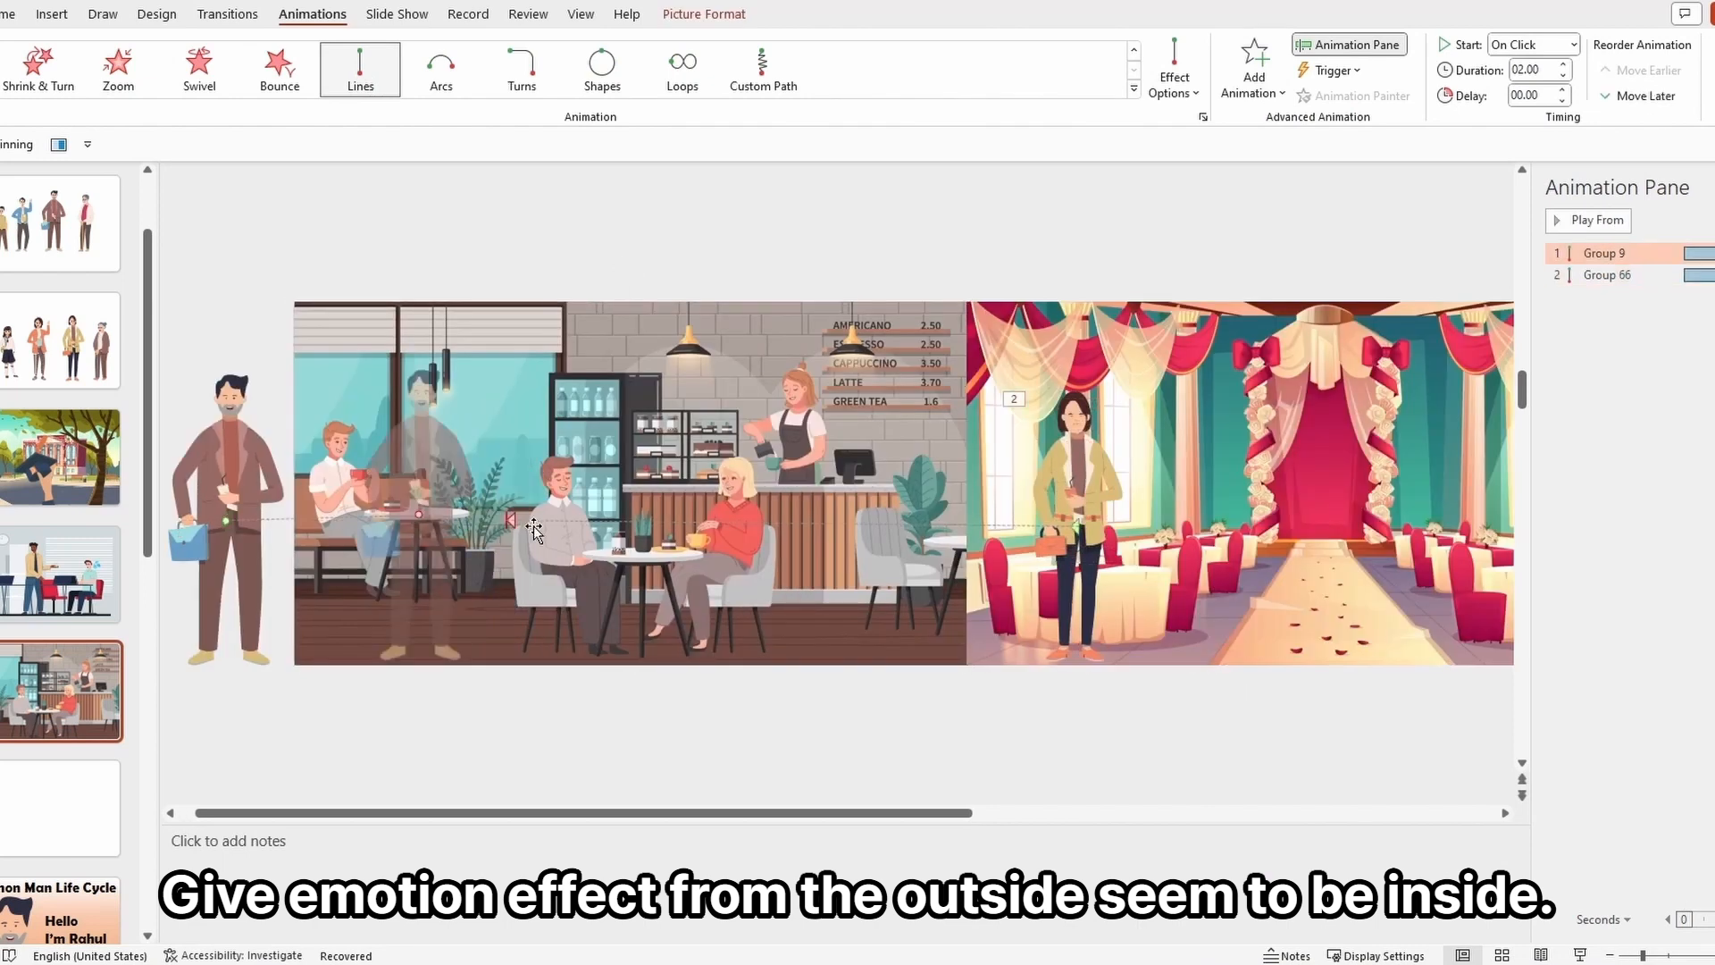
pyautogui.click(507, 523)
pyautogui.click(790, 704)
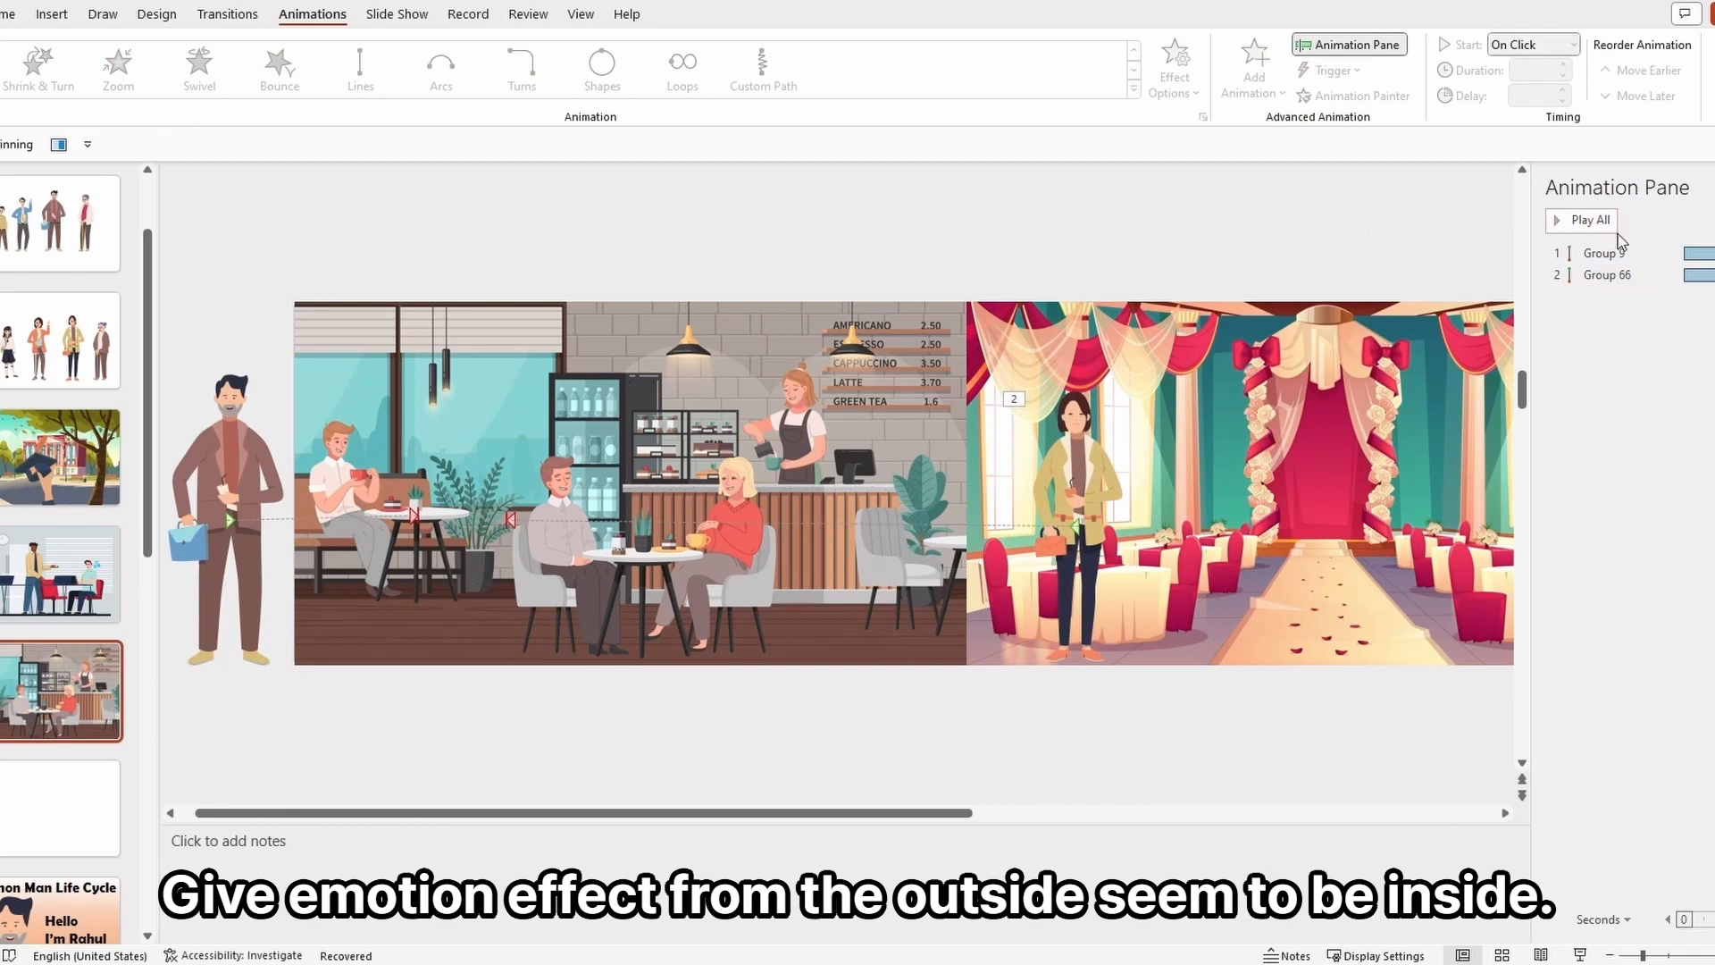
pyautogui.click(1583, 220)
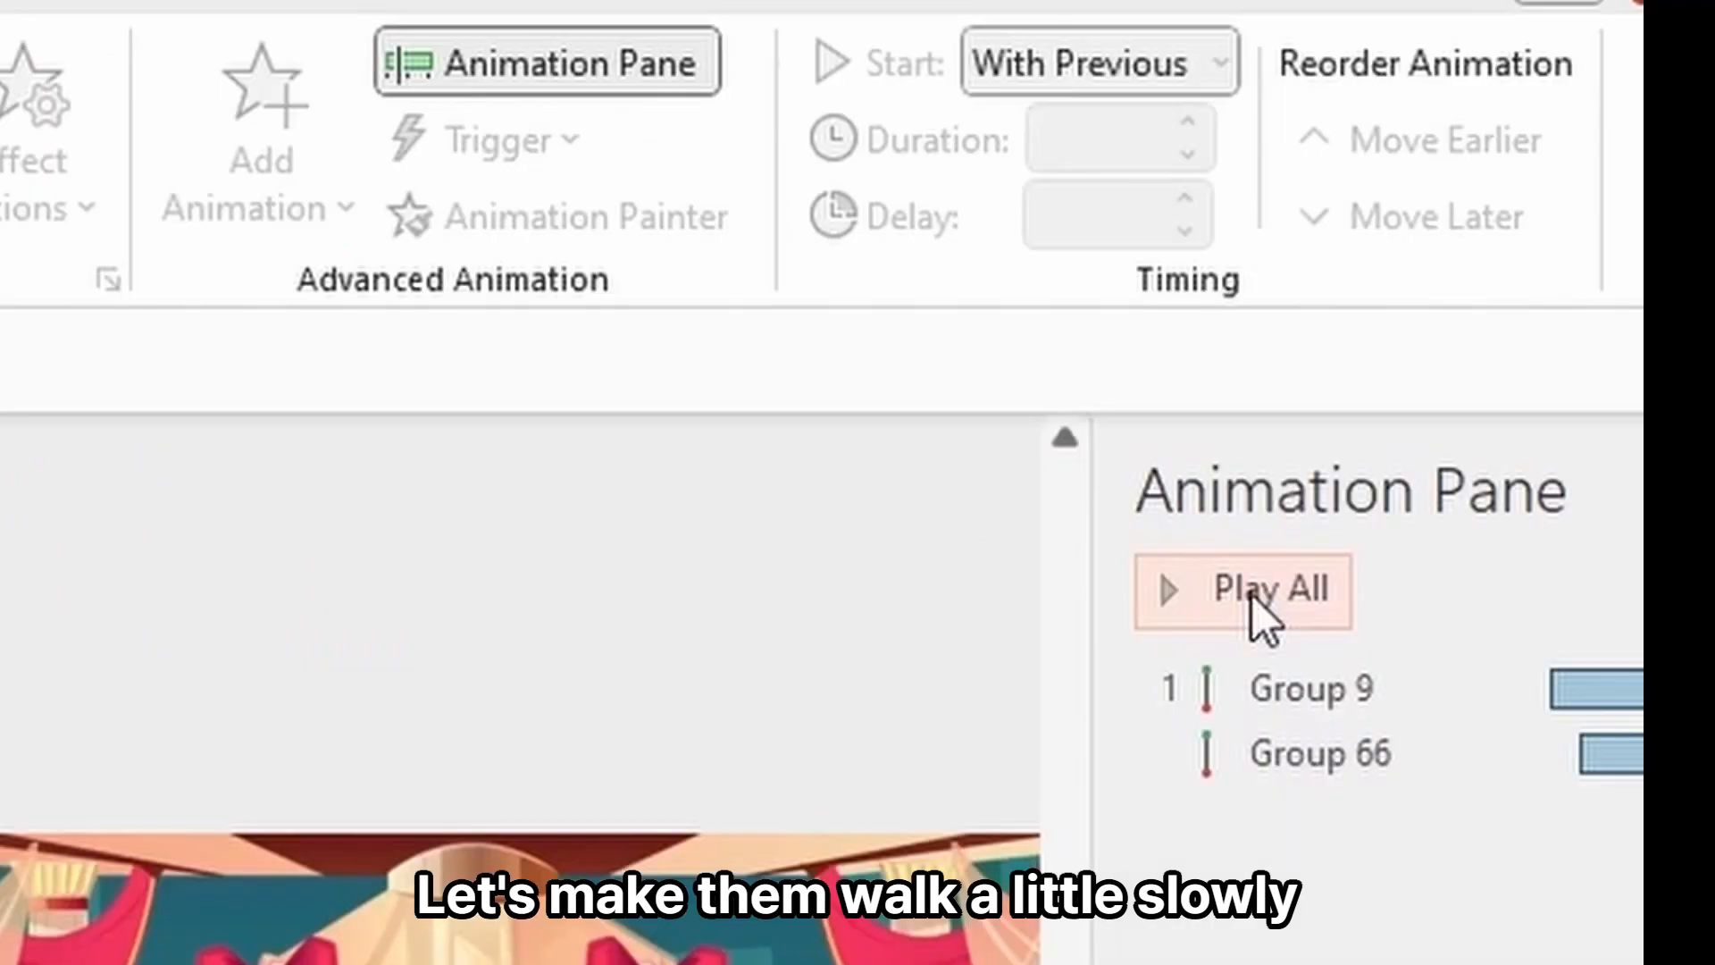
# - Set the duration of the woman's motion path, Group 66, to 5 seconds and replay the scene's animations
pyautogui.click(1286, 753)
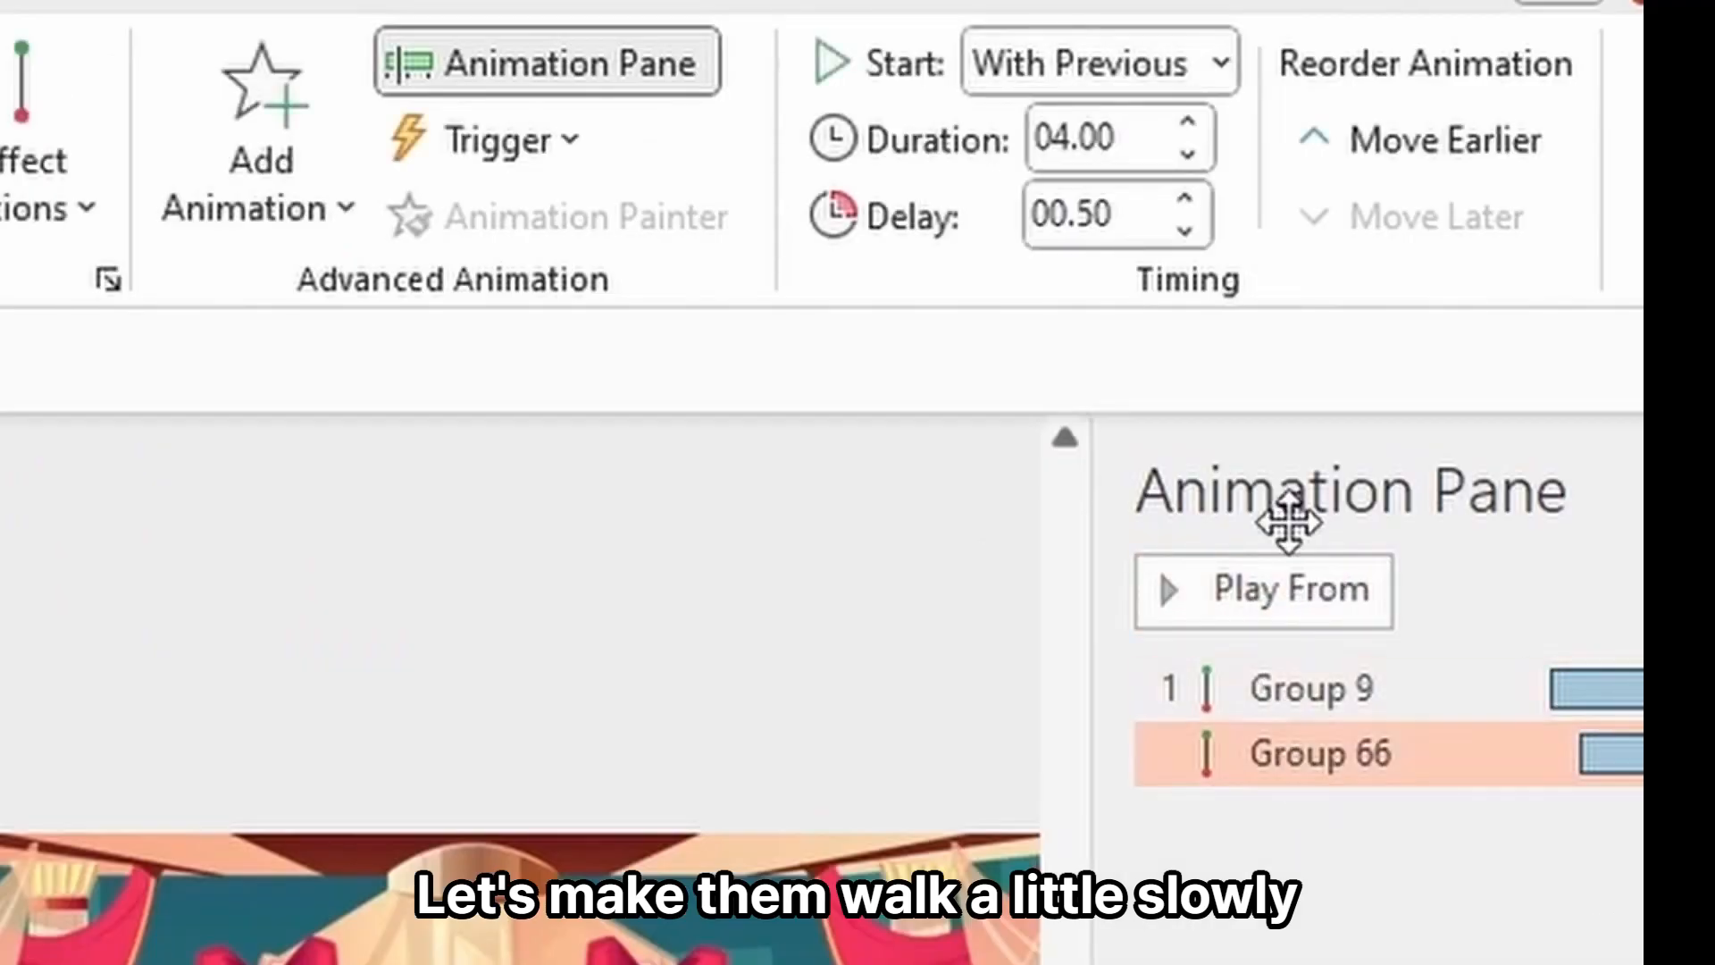
pyautogui.click(1085, 142)
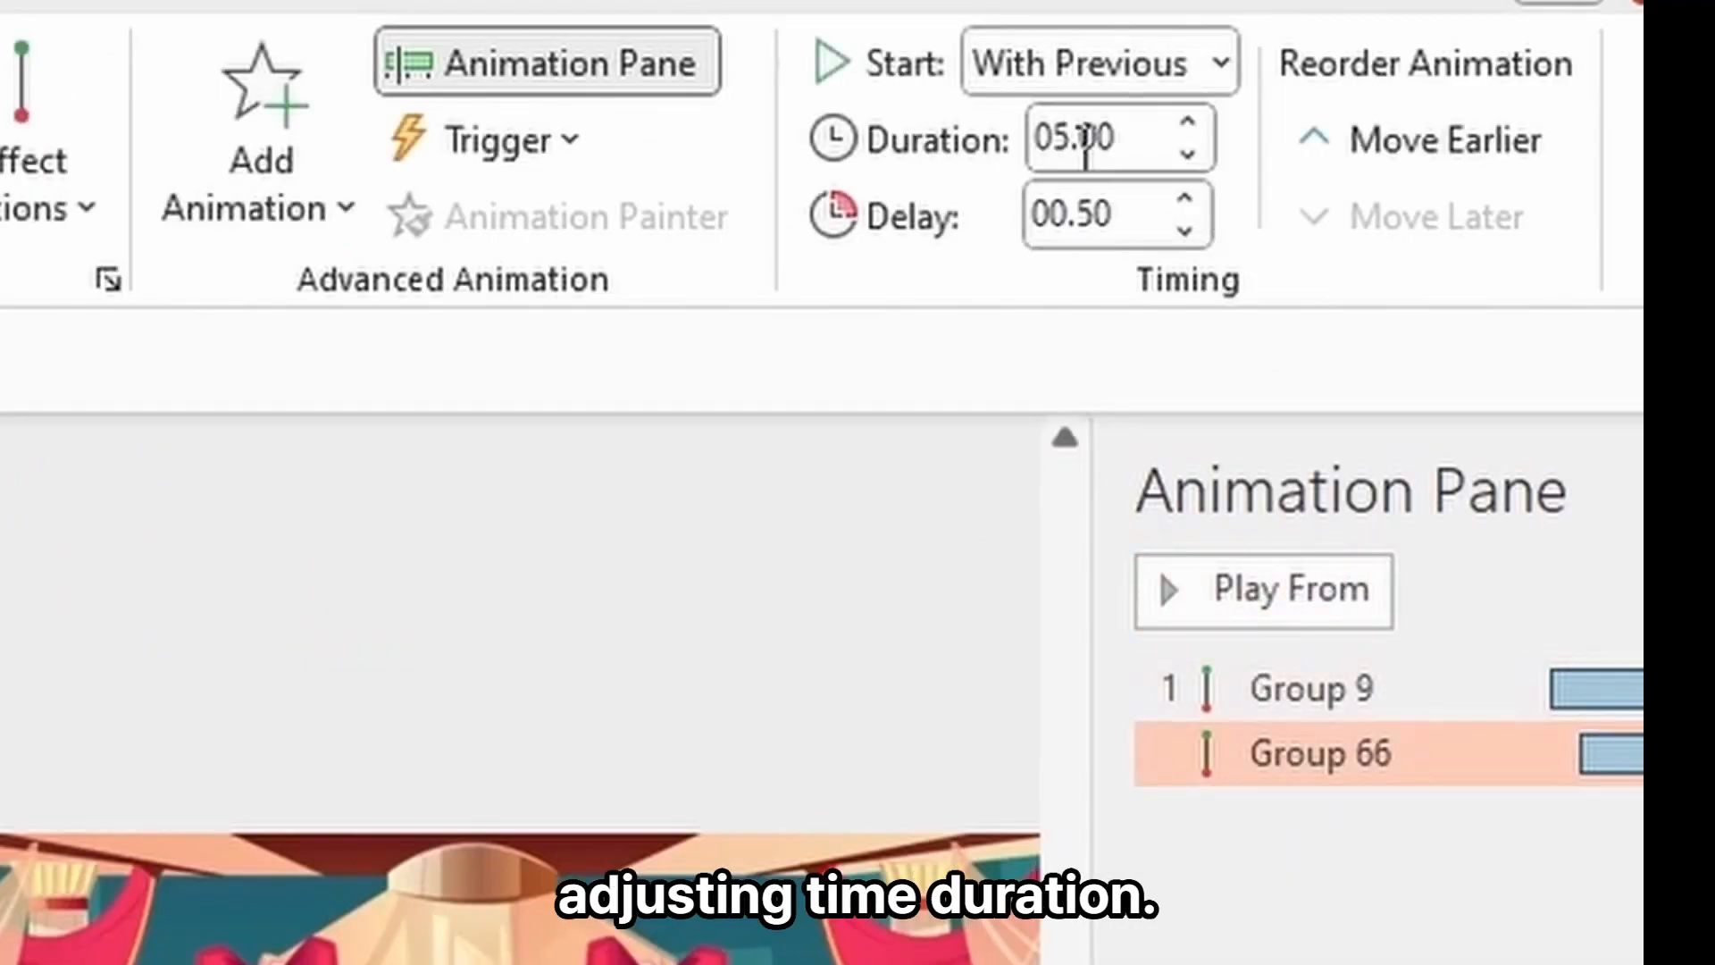
pyautogui.click(1168, 652)
pyautogui.click(1286, 605)
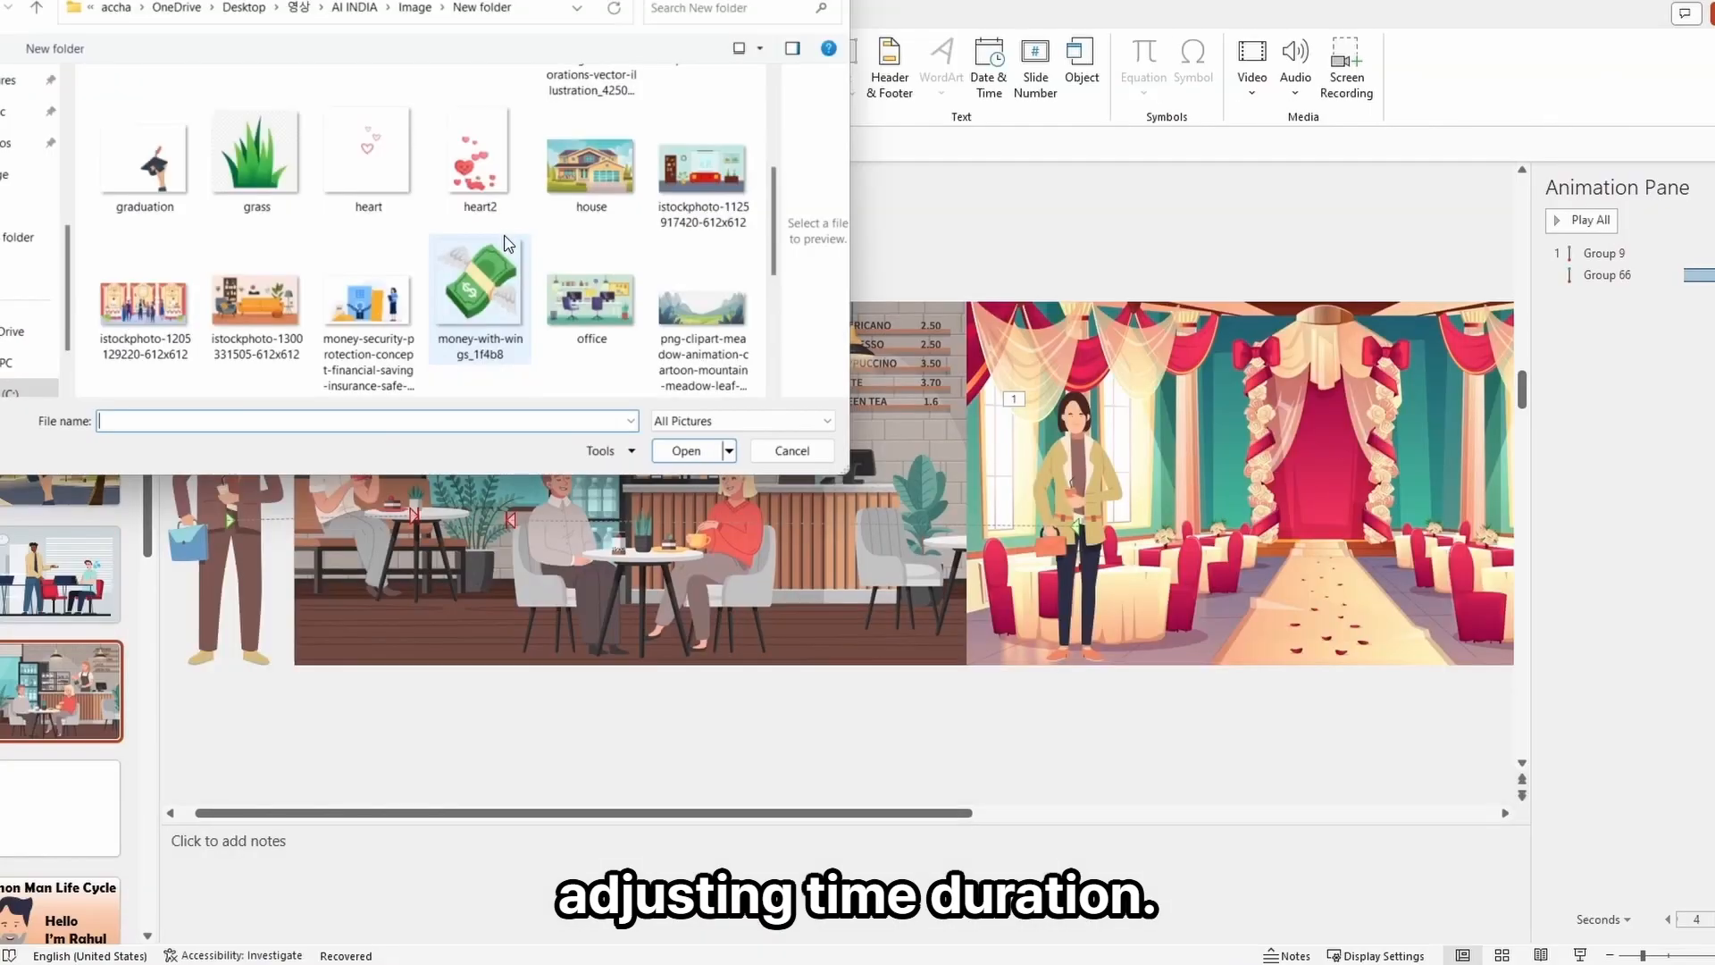
# - Insert the heart2 picture and place it, shrunk to about 1.7" by 1.18", over the café window
pyautogui.click(480, 159)
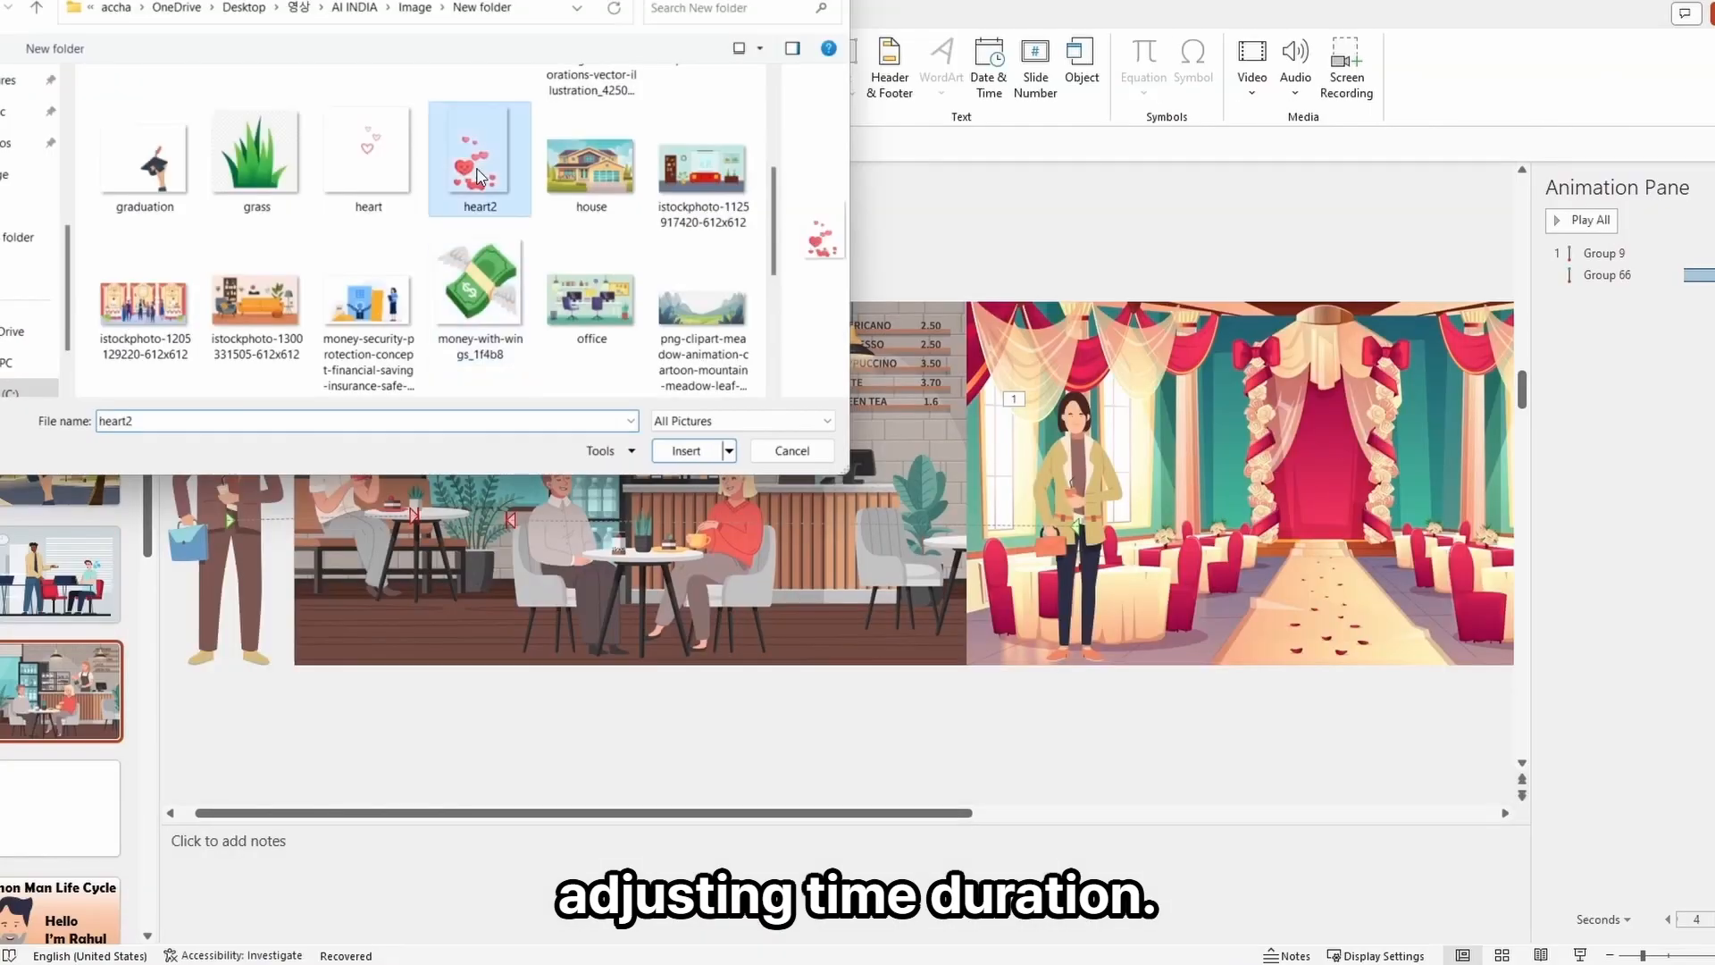
pyautogui.click(693, 447)
pyautogui.moveTo(607, 475); pyautogui.dragTo(475, 331)
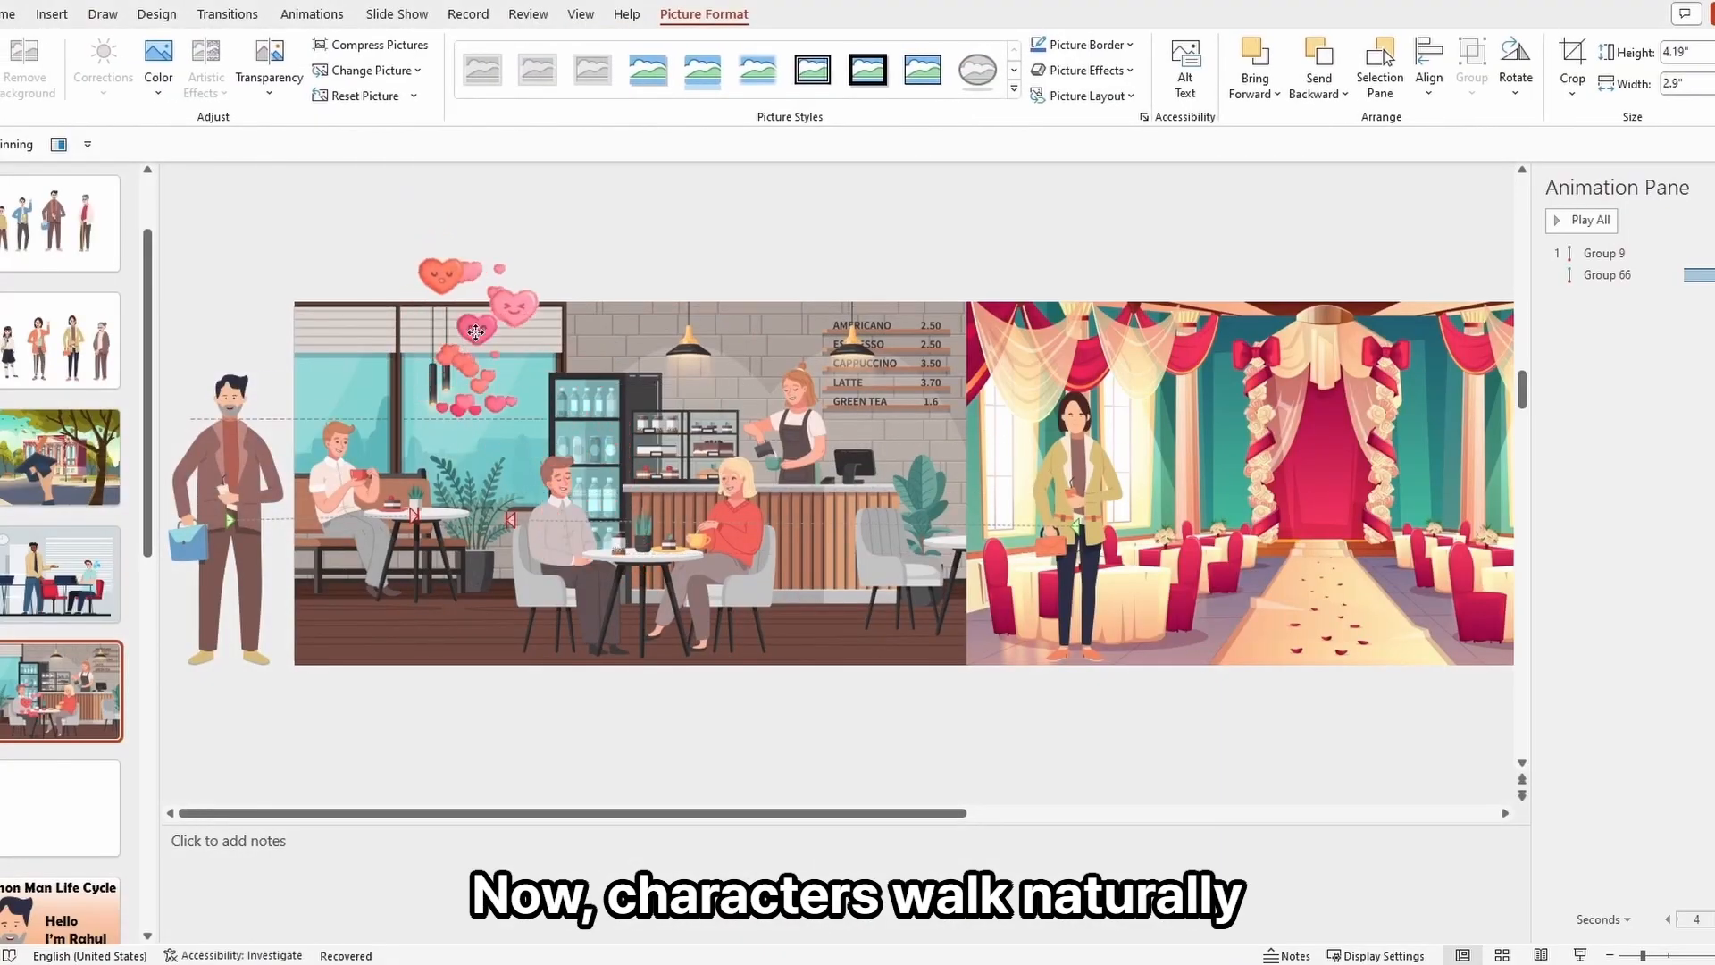
pyautogui.click(520, 389)
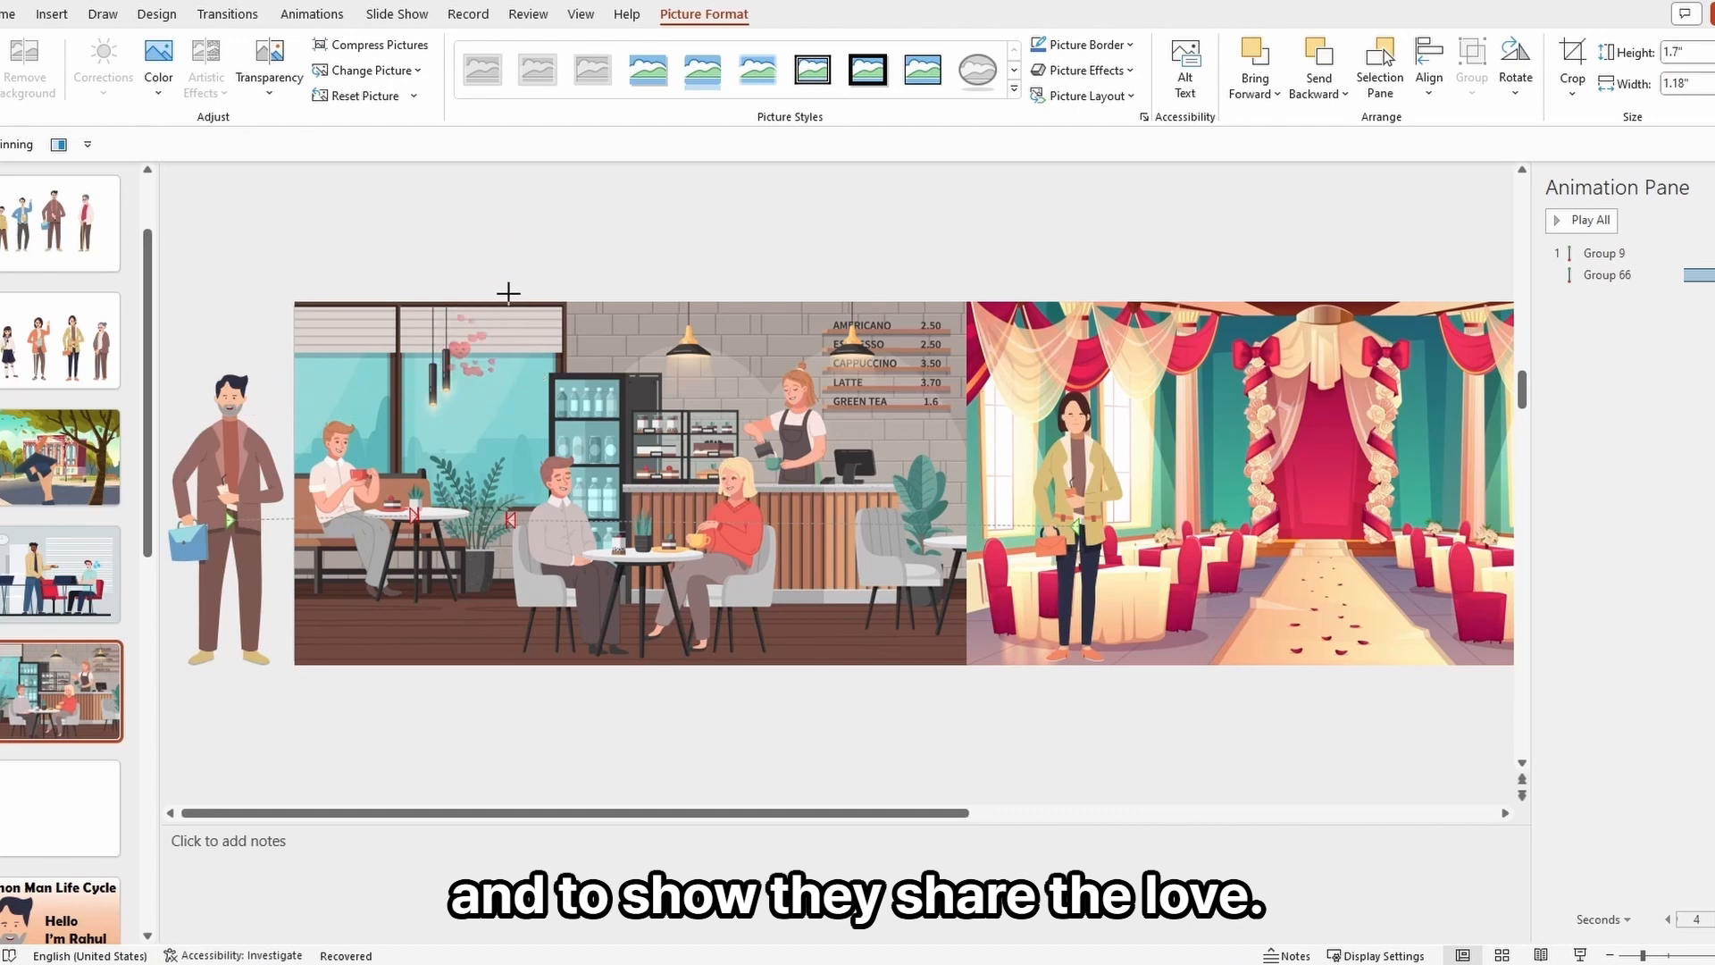
# - Give the hearts picture an entrance animation with a start time of about 6 seconds and play the scene
pyautogui.click(924, 70)
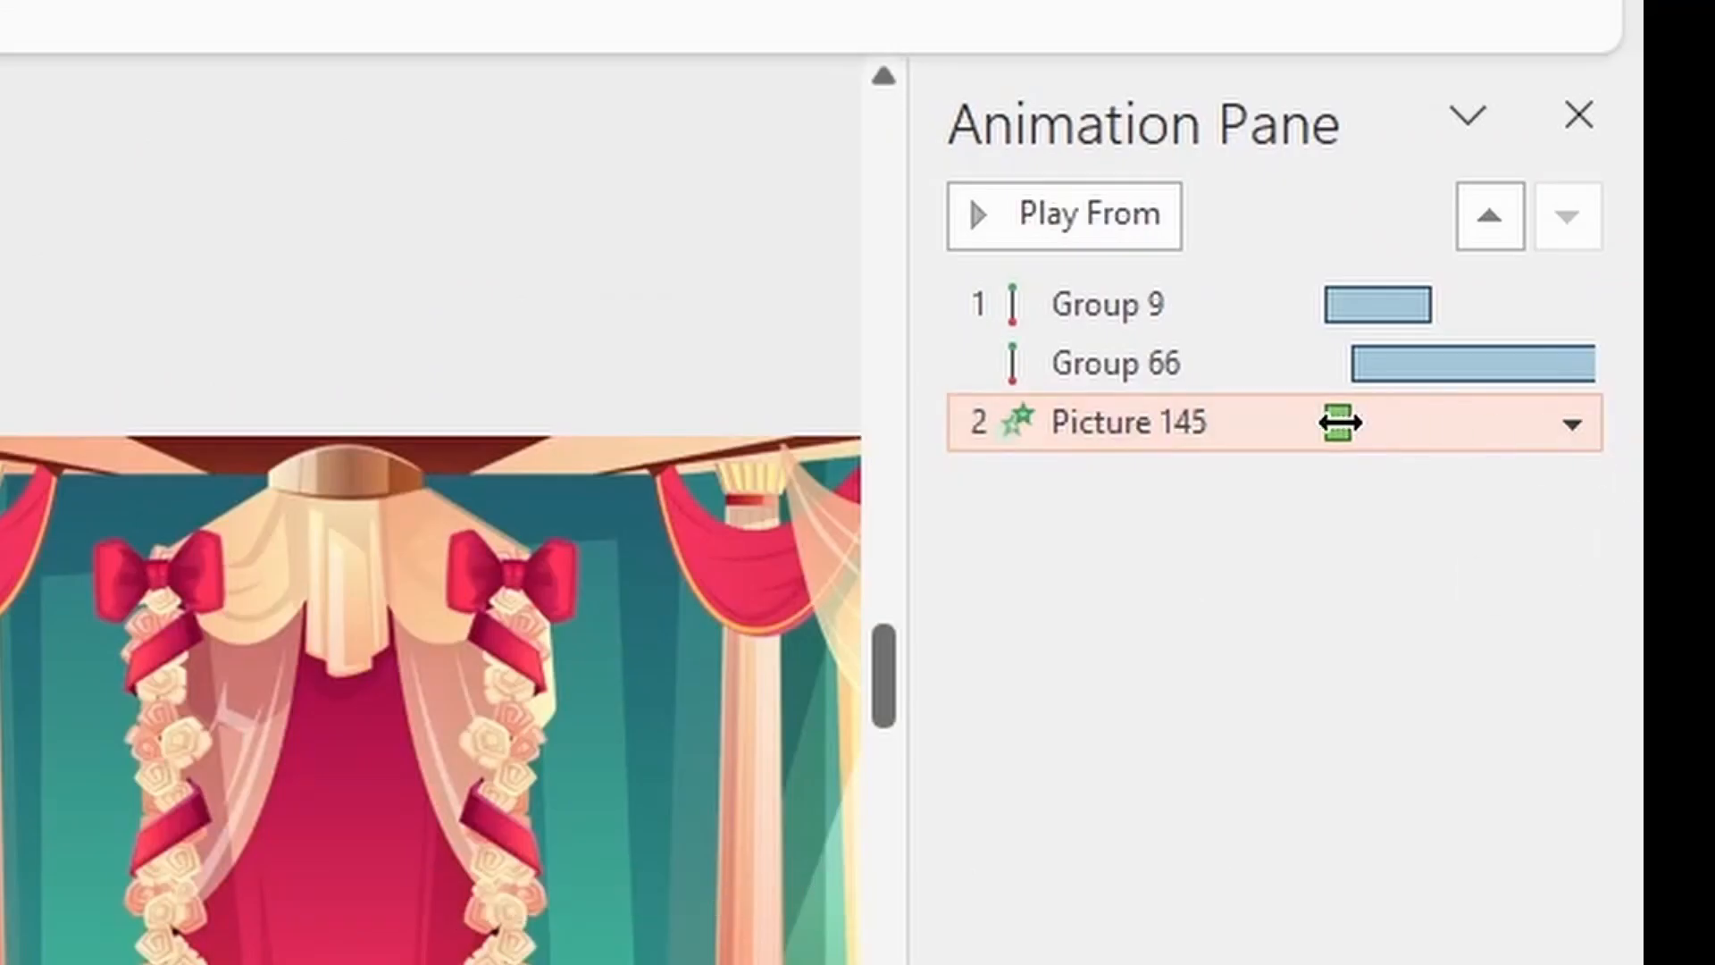
pyautogui.moveTo(1337, 424); pyautogui.dragTo(1584, 448)
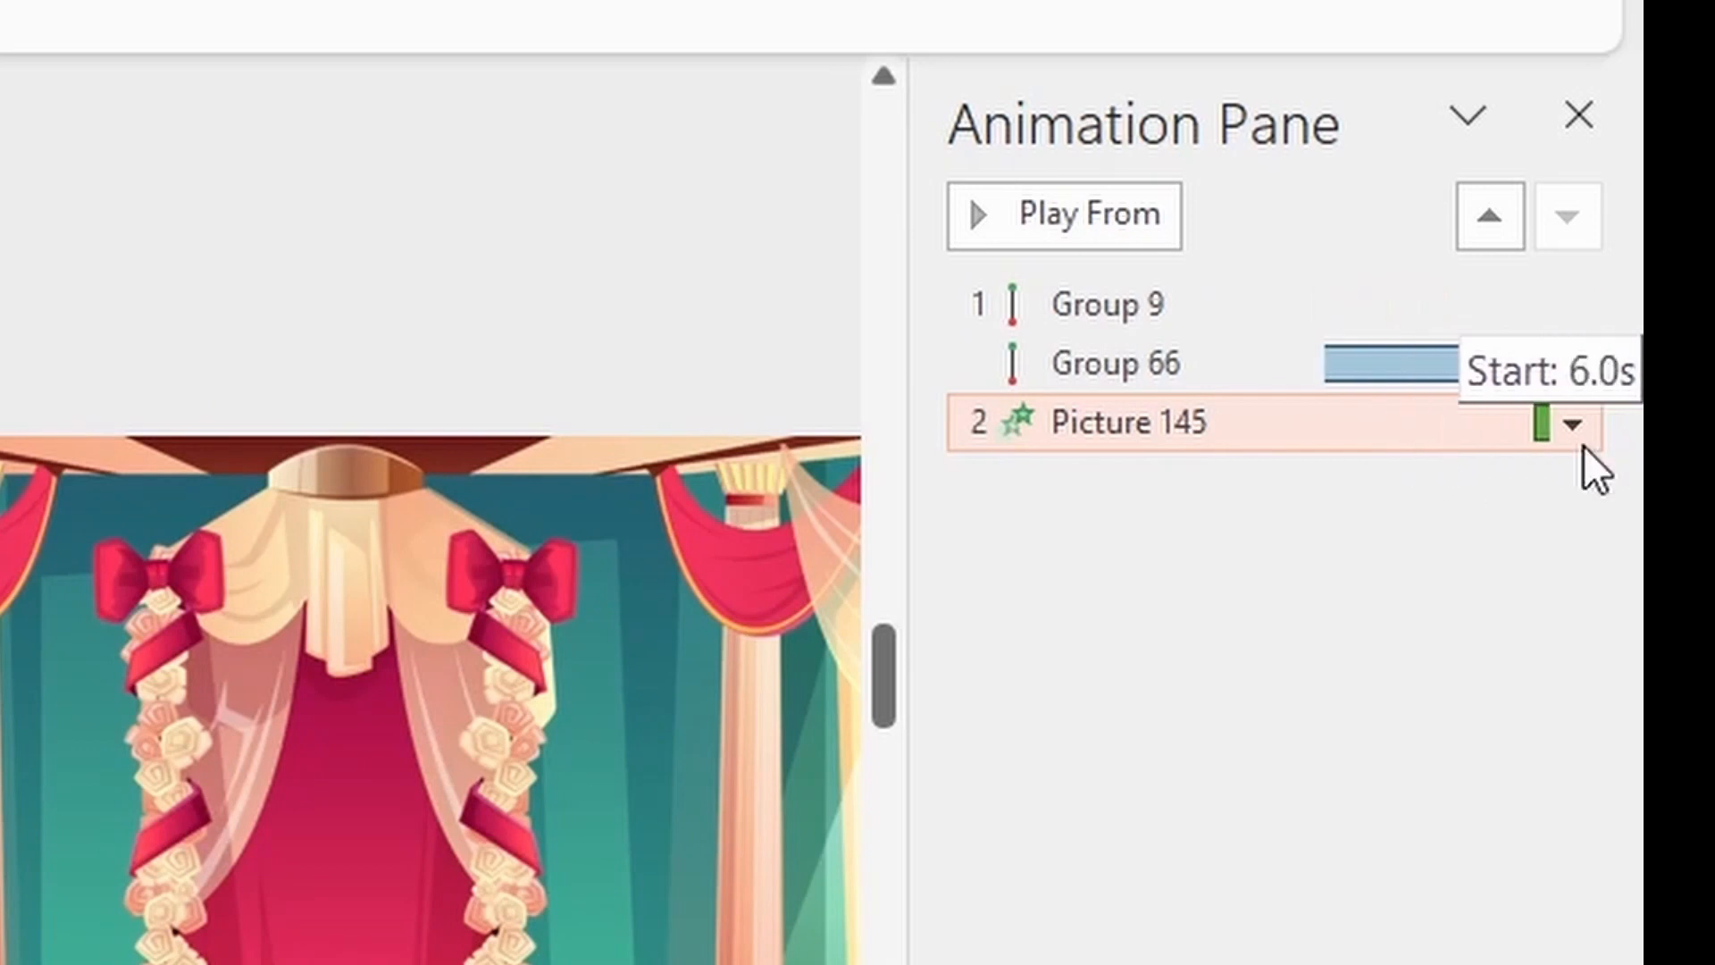
pyautogui.moveTo(1445, 443); pyautogui.dragTo(1443, 444)
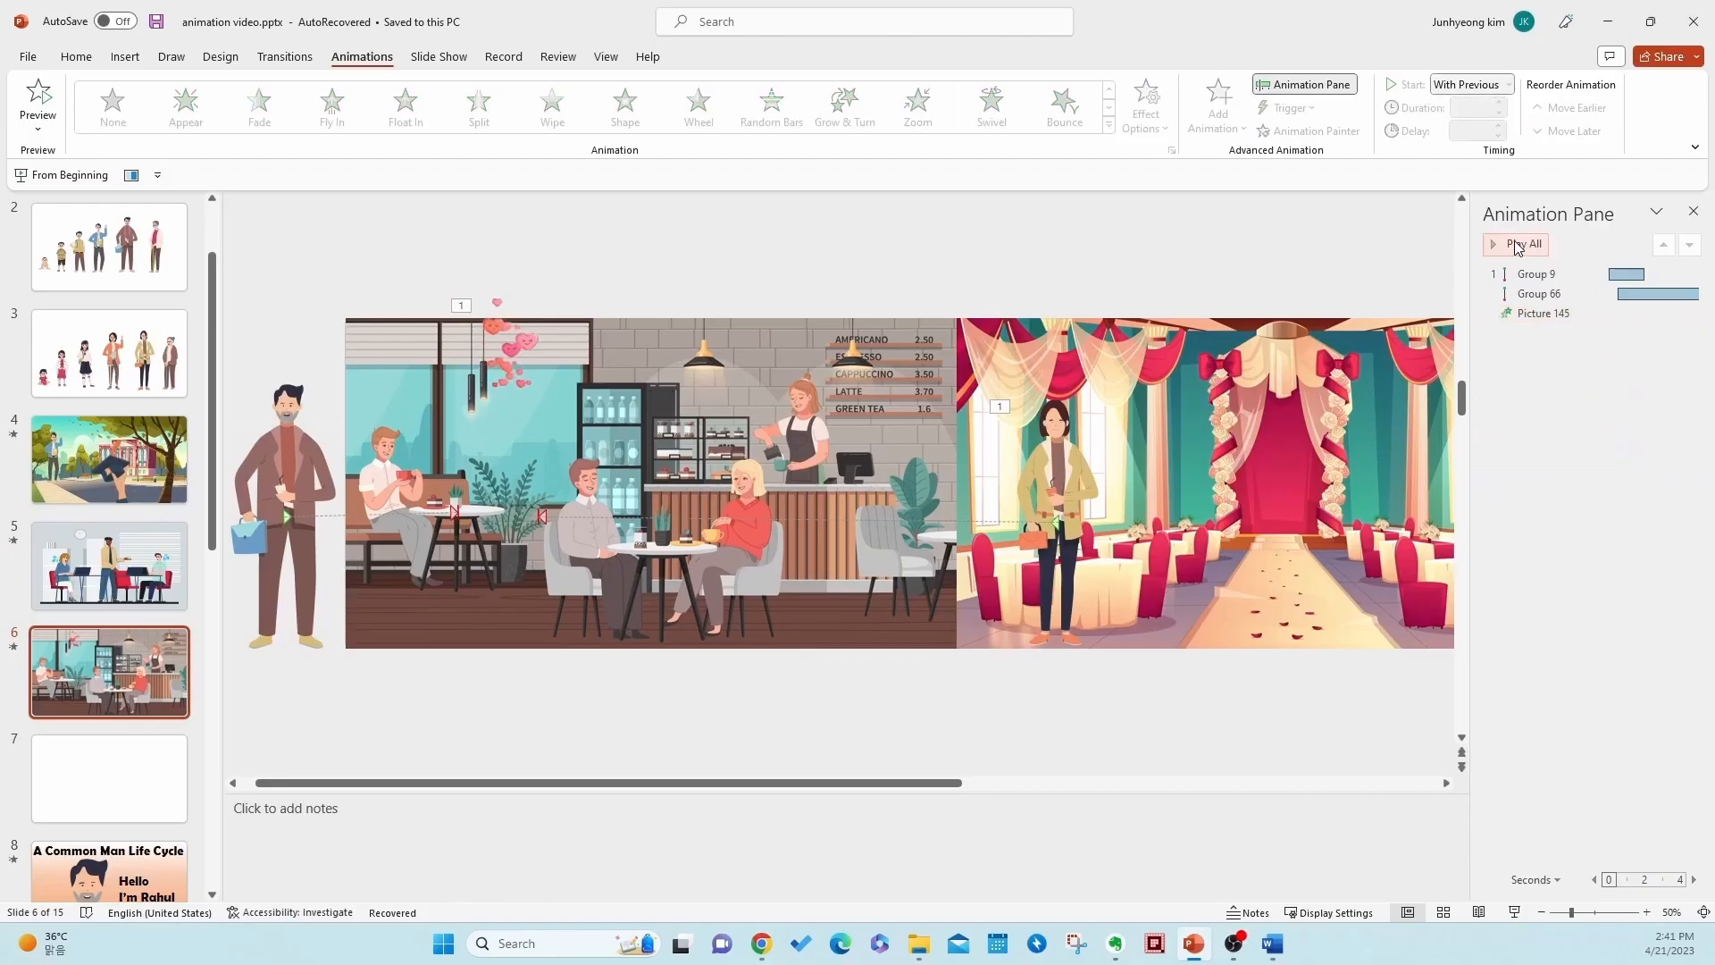
pyautogui.click(1519, 248)
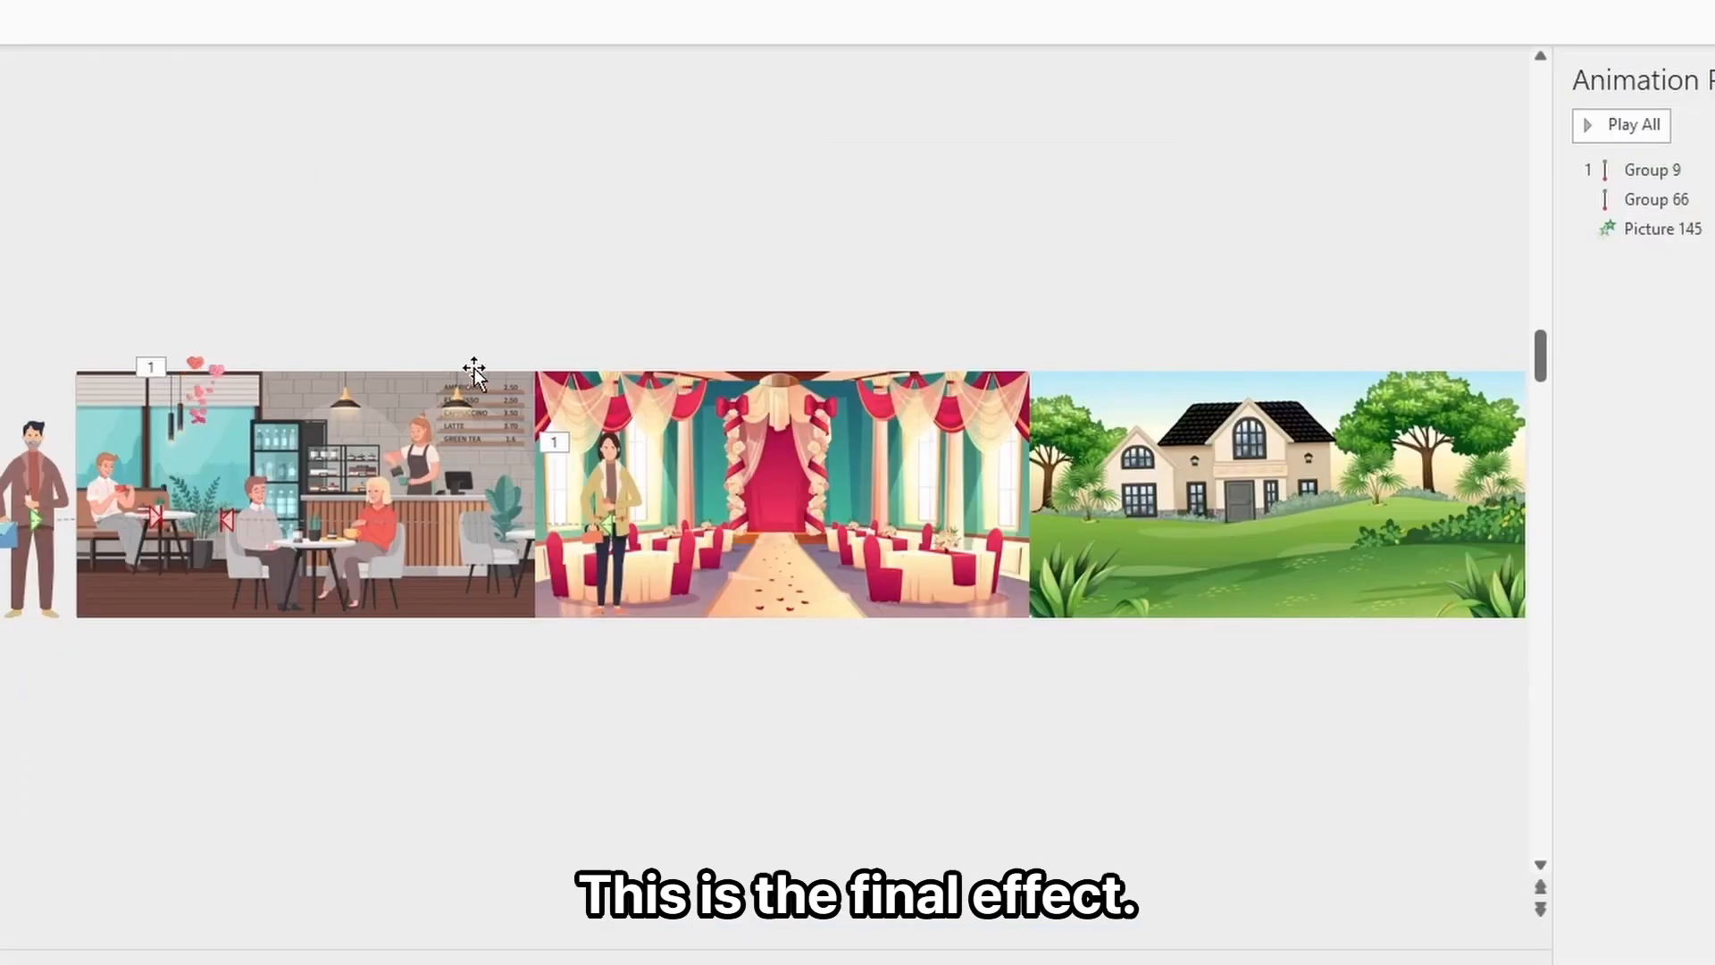
# - Group the café, banquet hall and house garden backgrounds into one object
pyautogui.keyDown('shift'); pyautogui.click(548, 429); pyautogui.keyUp('shift')
pyautogui.keyDown('shift'); pyautogui.click(1148, 442); pyautogui.keyUp('shift')
pyautogui.rightClick(1169, 431)
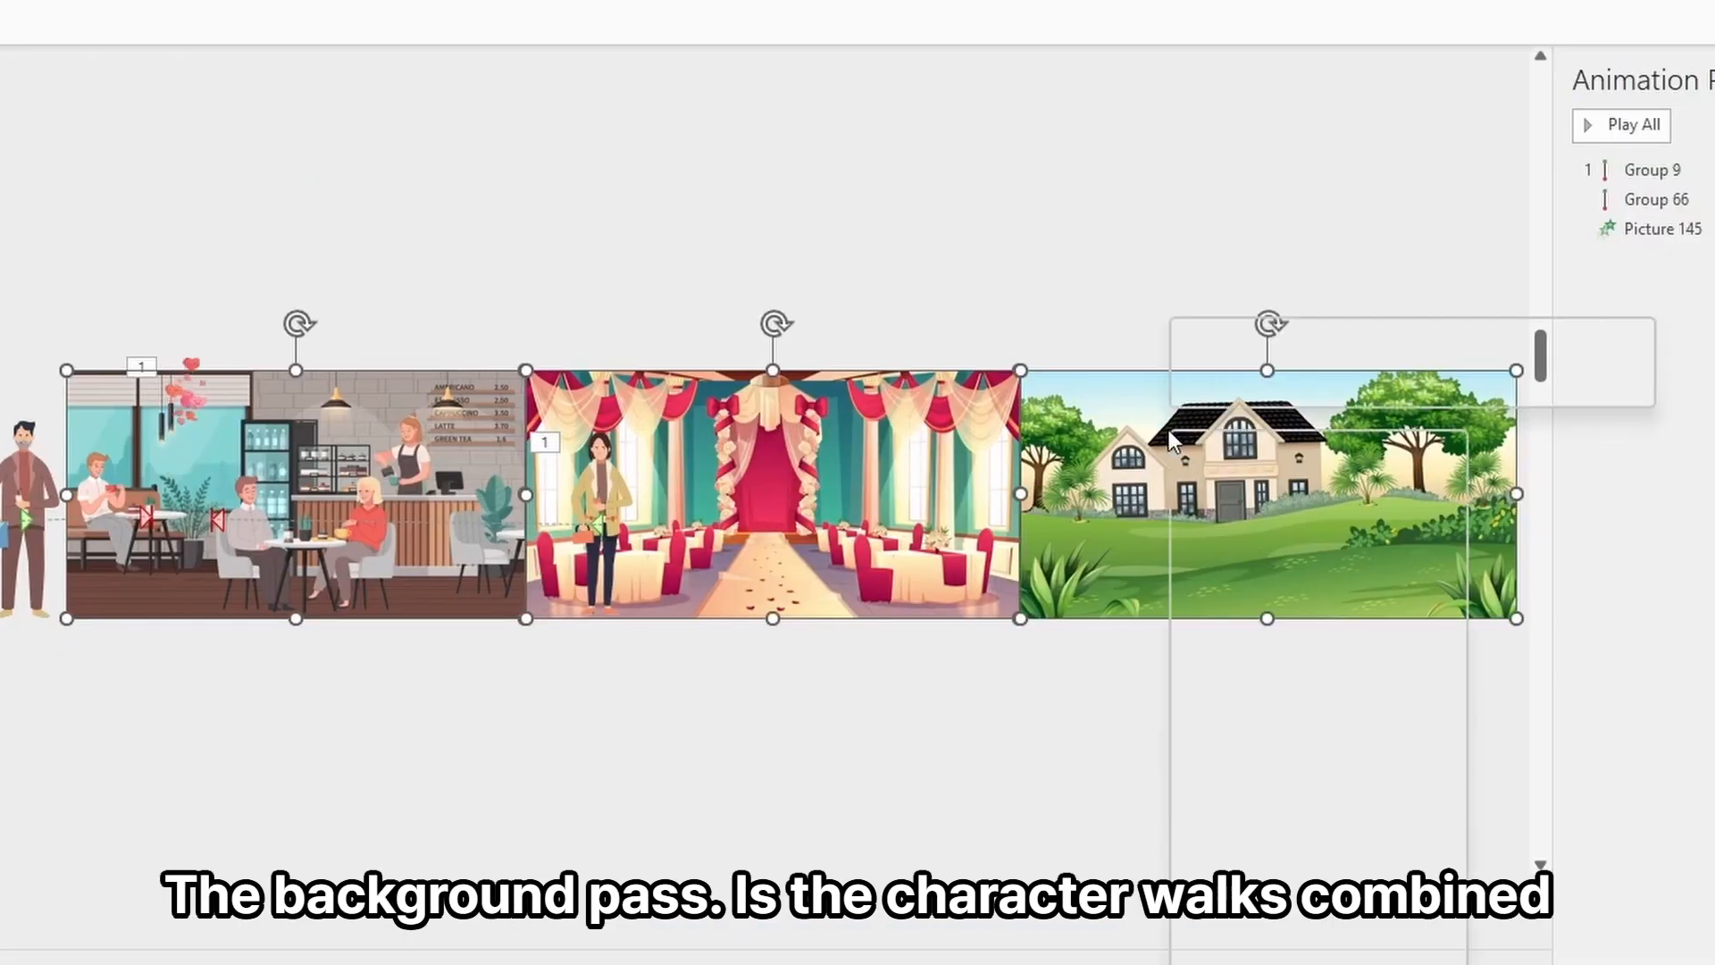
pyautogui.moveTo(1382, 668)
pyautogui.click(1550, 661)
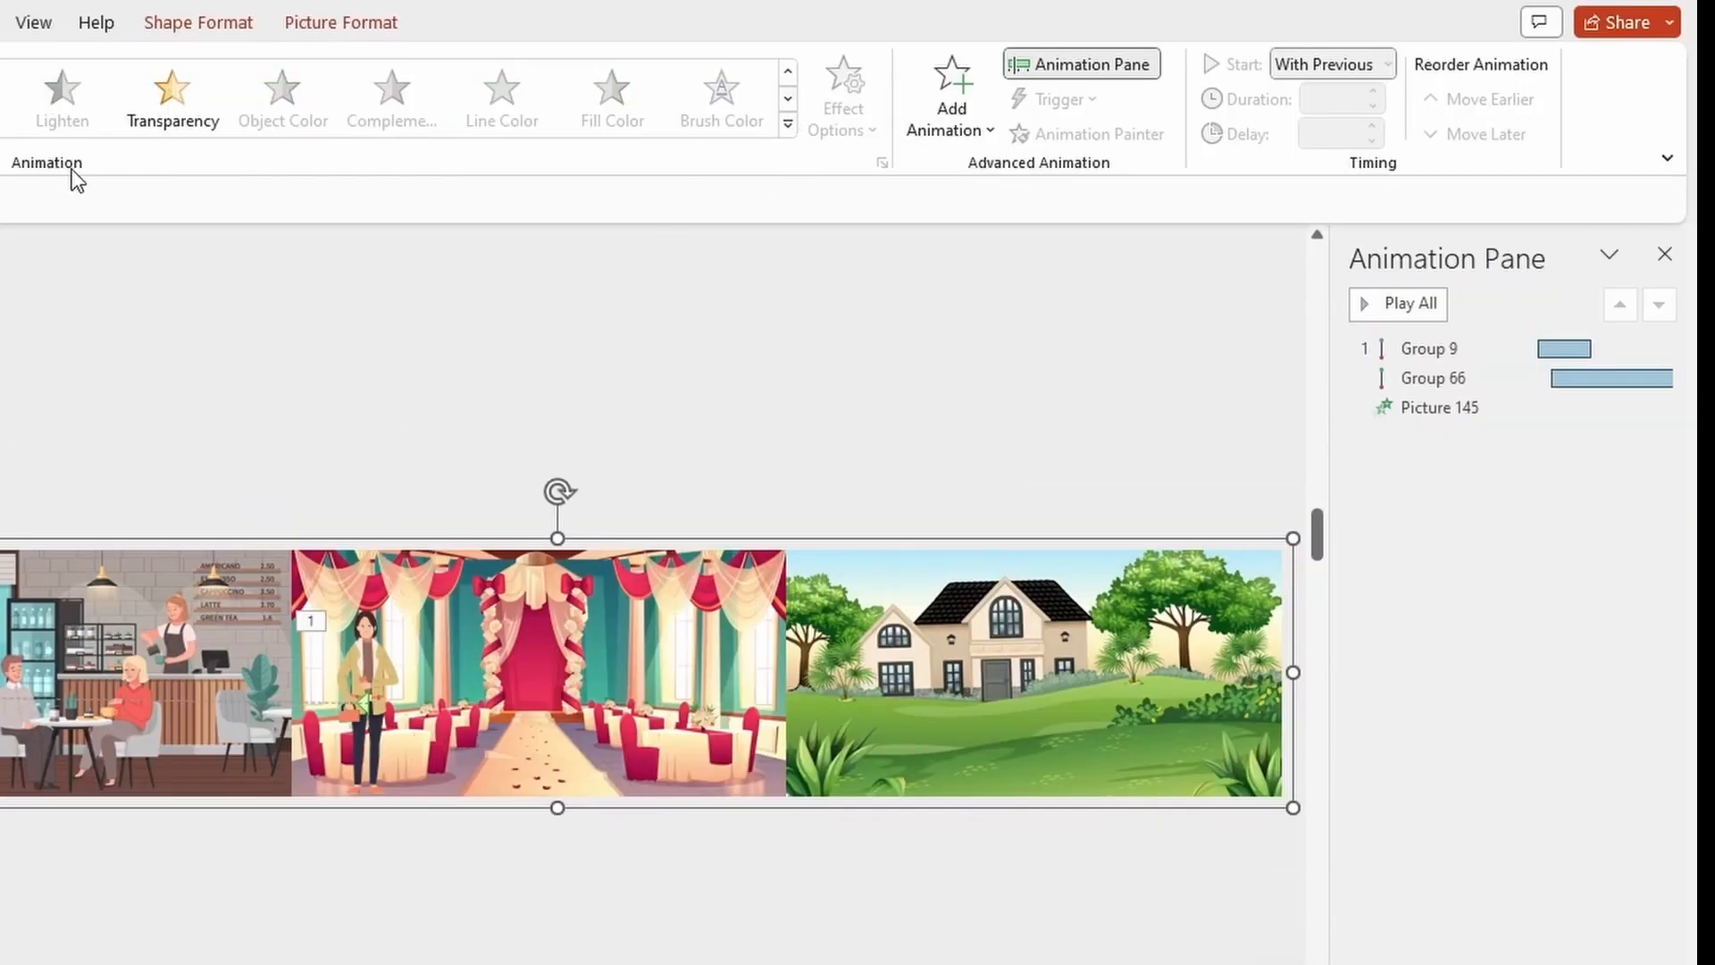
# - Add a Lines motion path sliding the grouped backgrounds leftward, with a 15-second duration, and adjust its start on the timeline
pyautogui.click(948, 125)
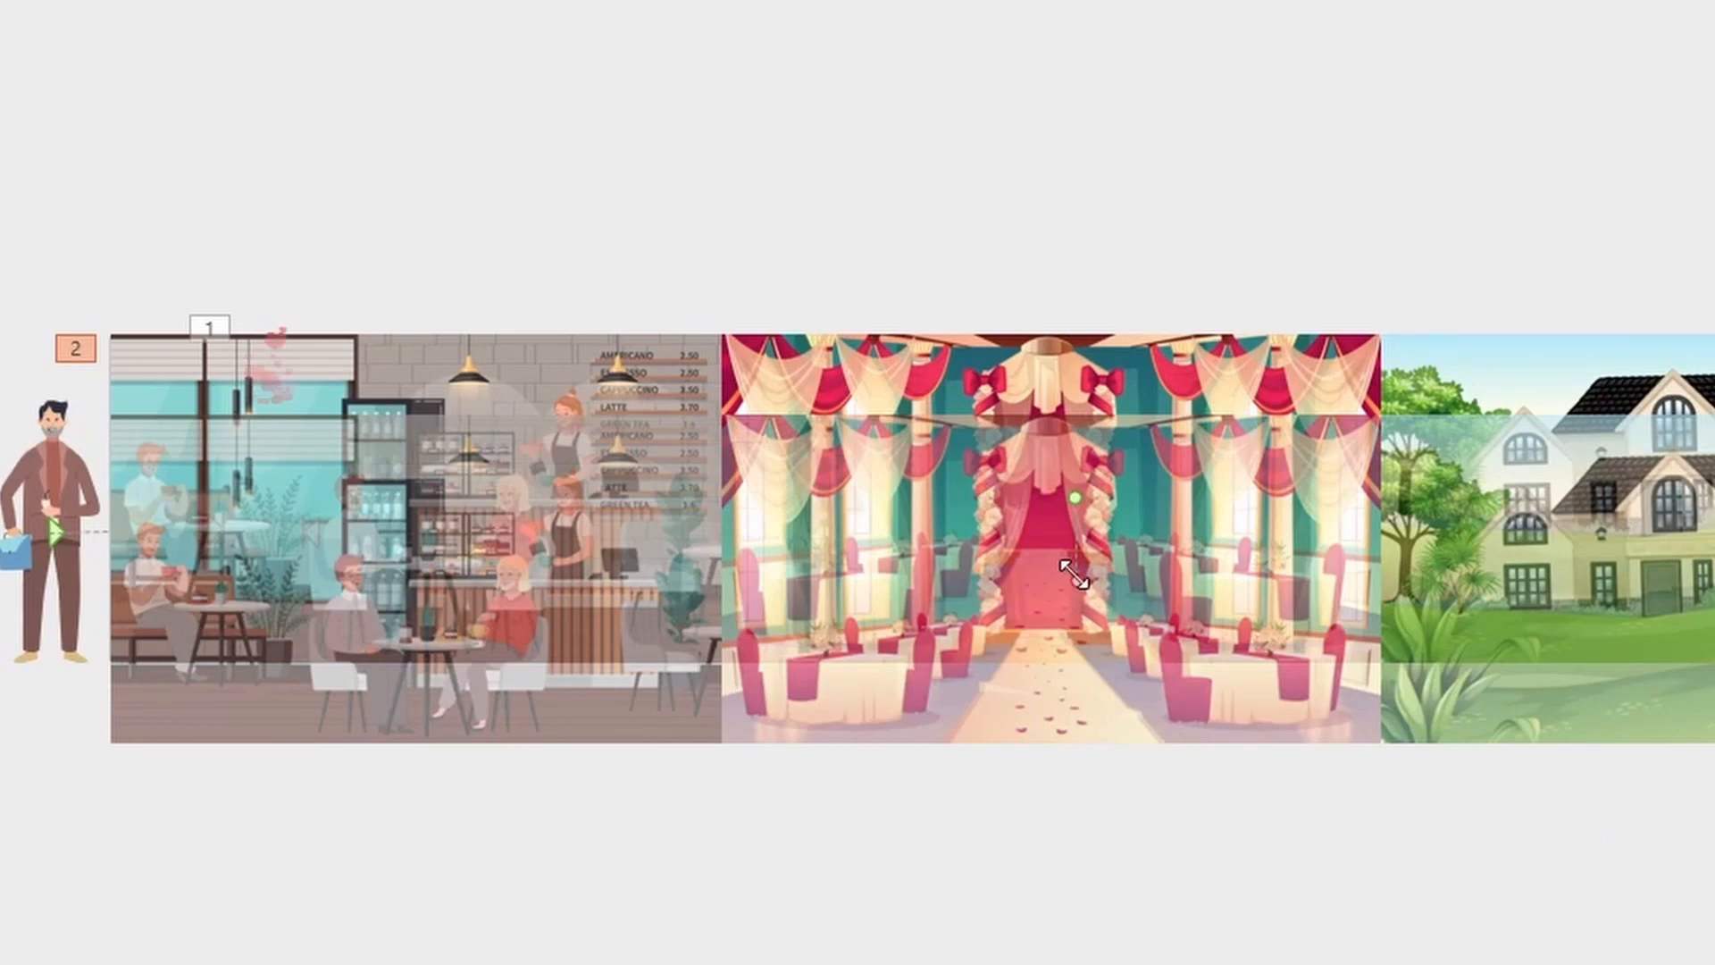
pyautogui.moveTo(1075, 574); pyautogui.dragTo(243, 489)
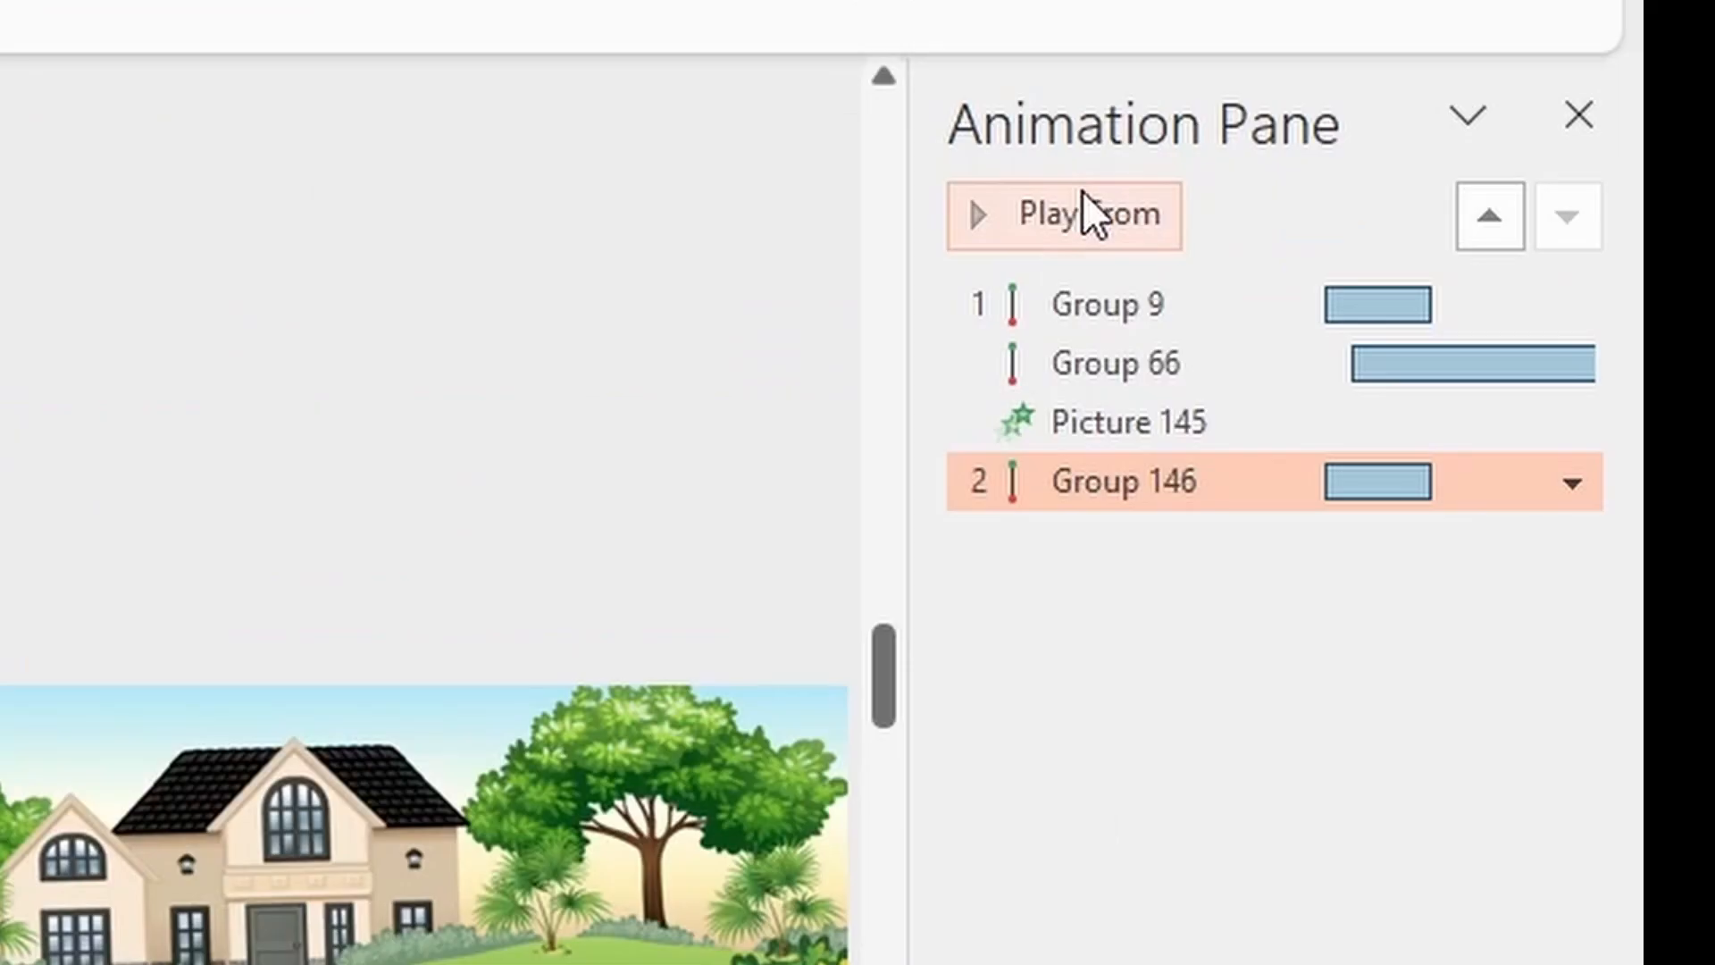
pyautogui.click(1528, 244)
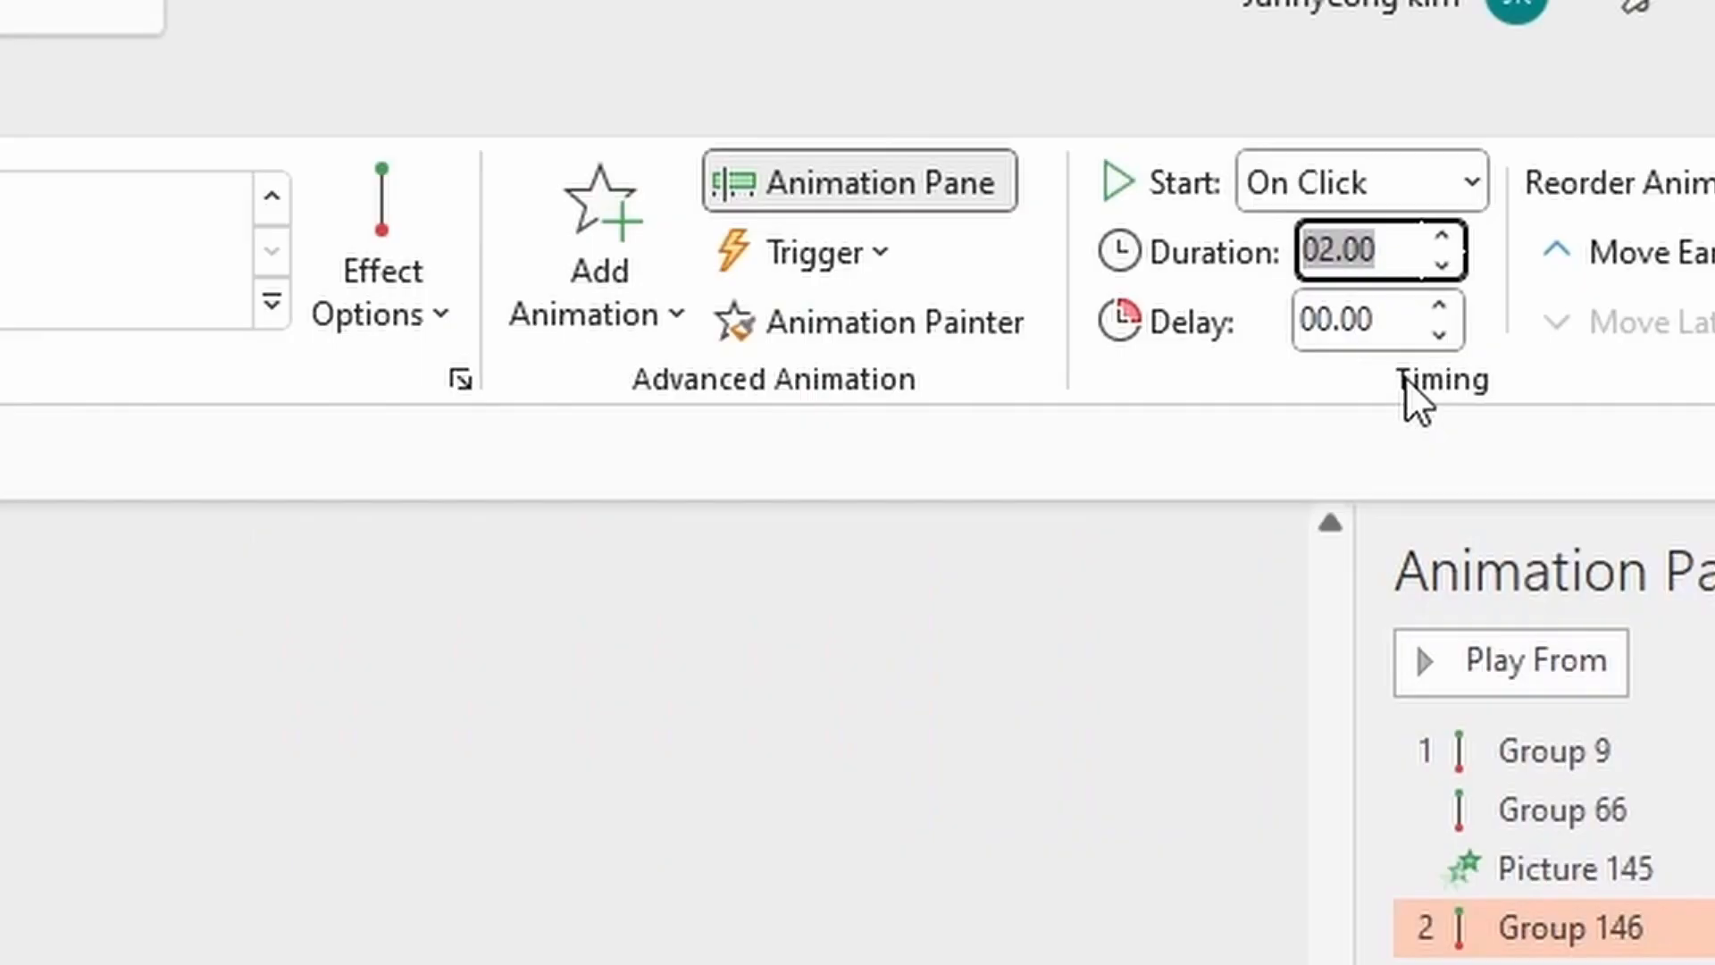
pyautogui.press('Return')
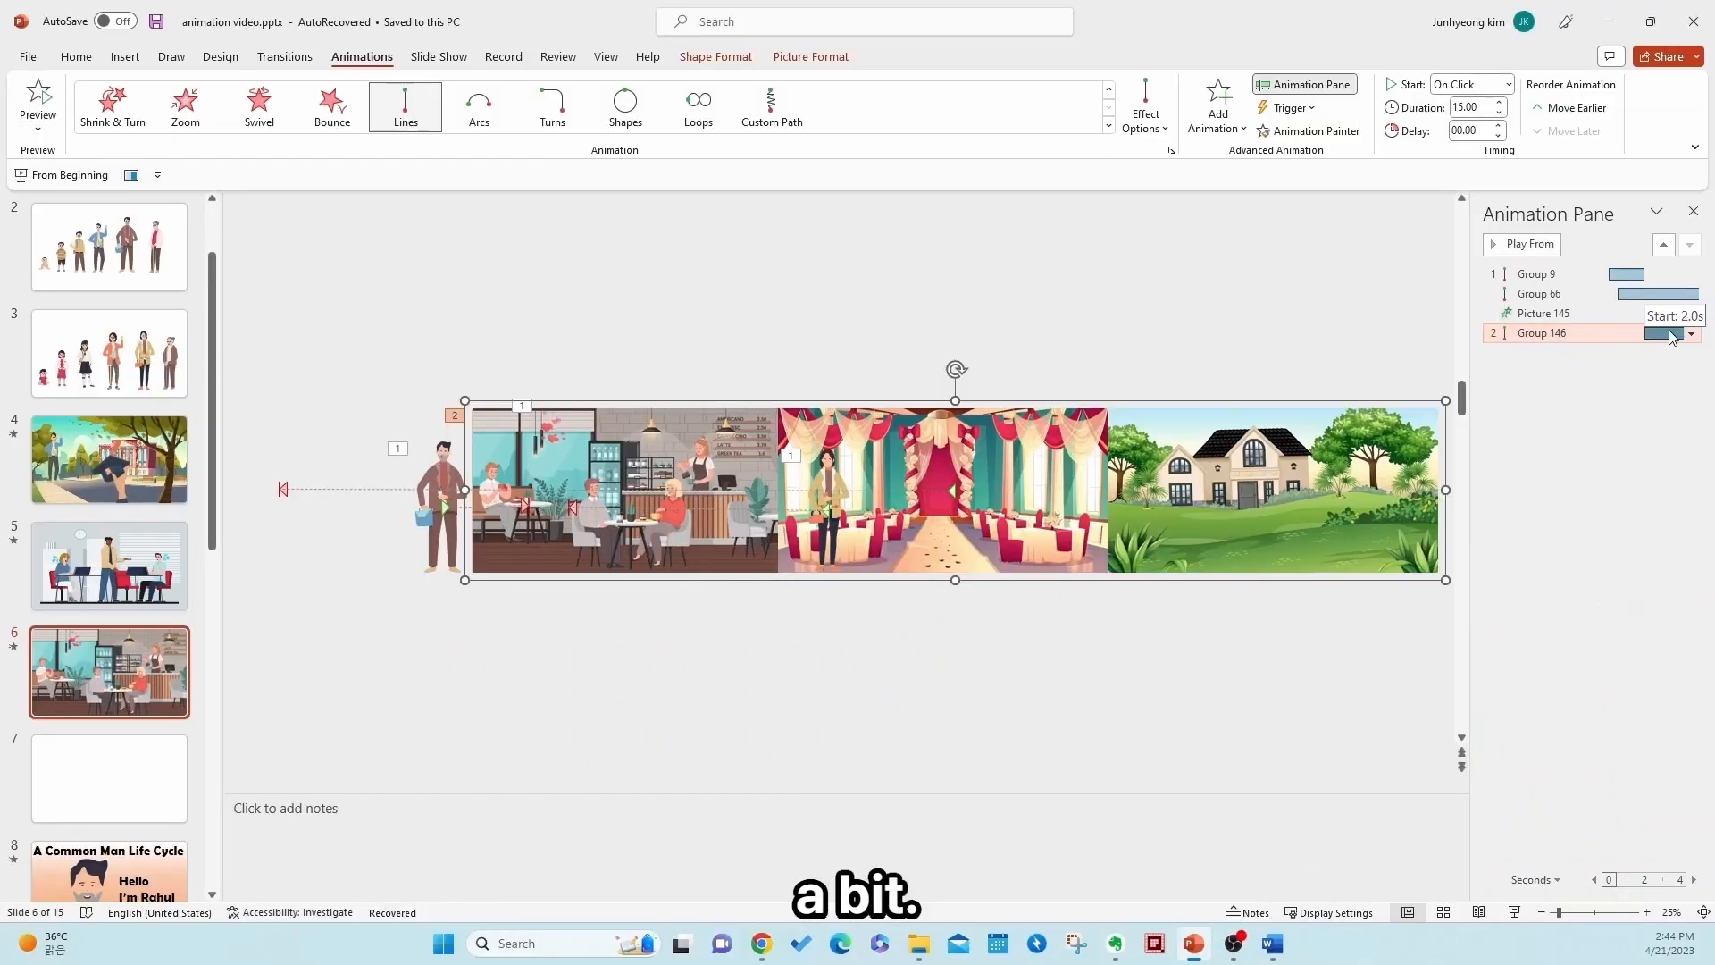
pyautogui.moveTo(1663, 338); pyautogui.dragTo(1664, 337)
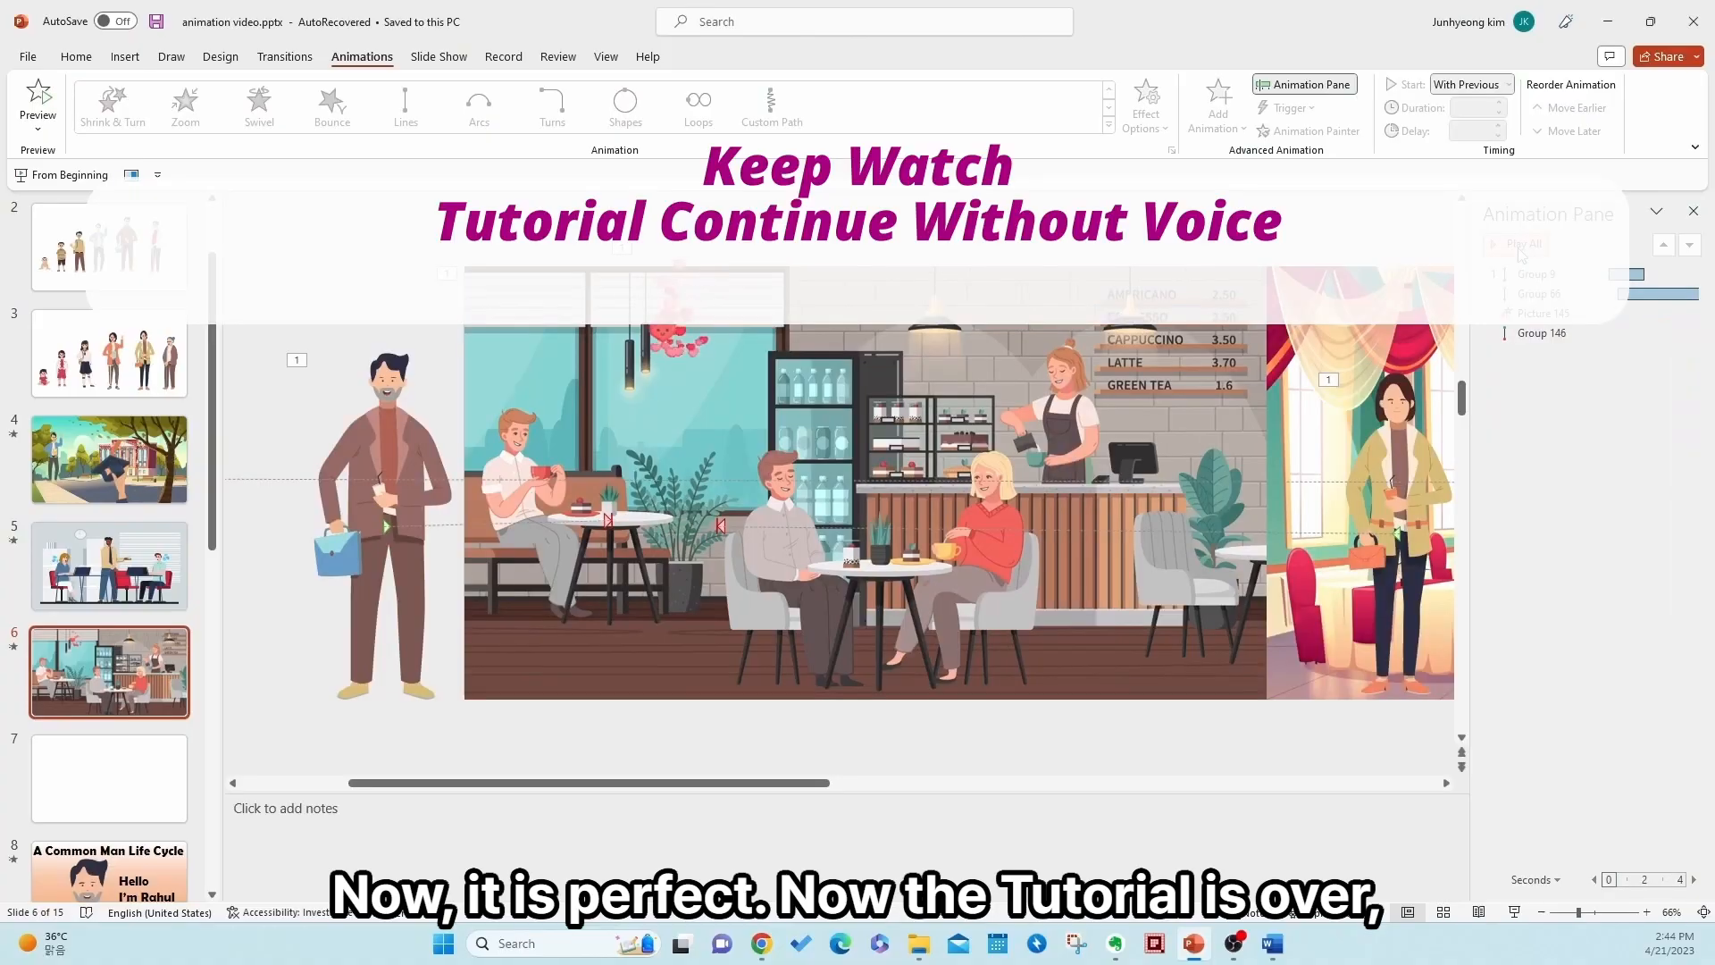
# - Select the empty slide 7, switch to Freepik in Chrome and search its vectors for house
pyautogui.click(156, 782)
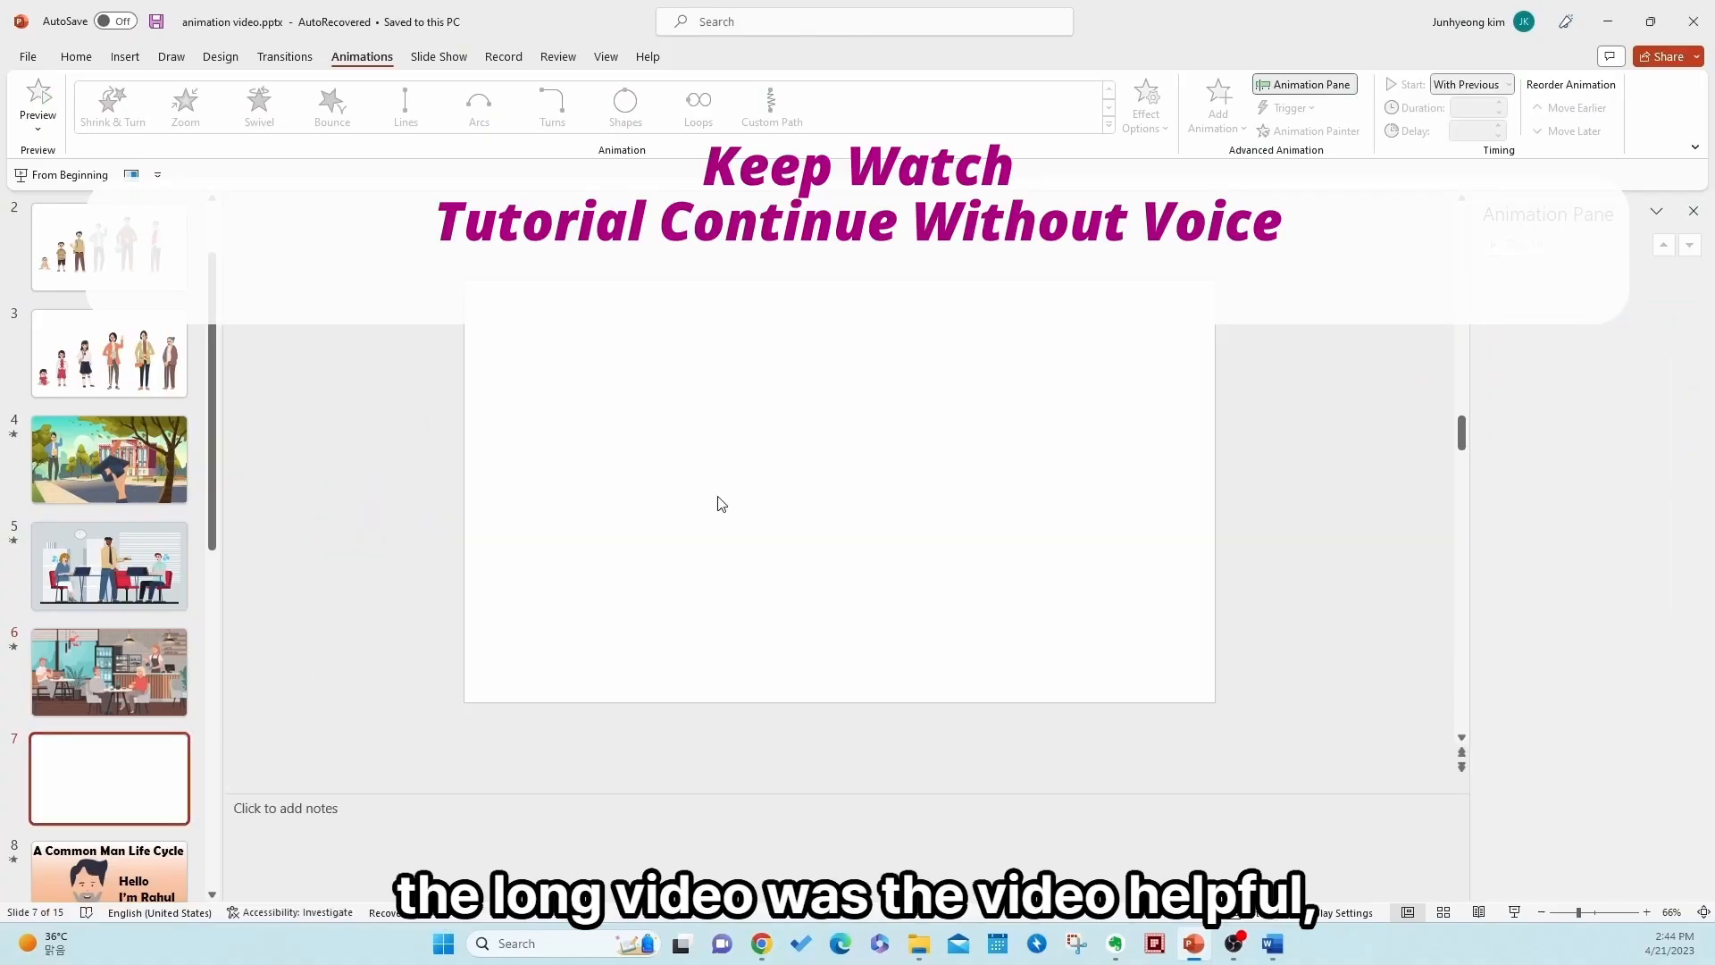
pyautogui.click(125, 56)
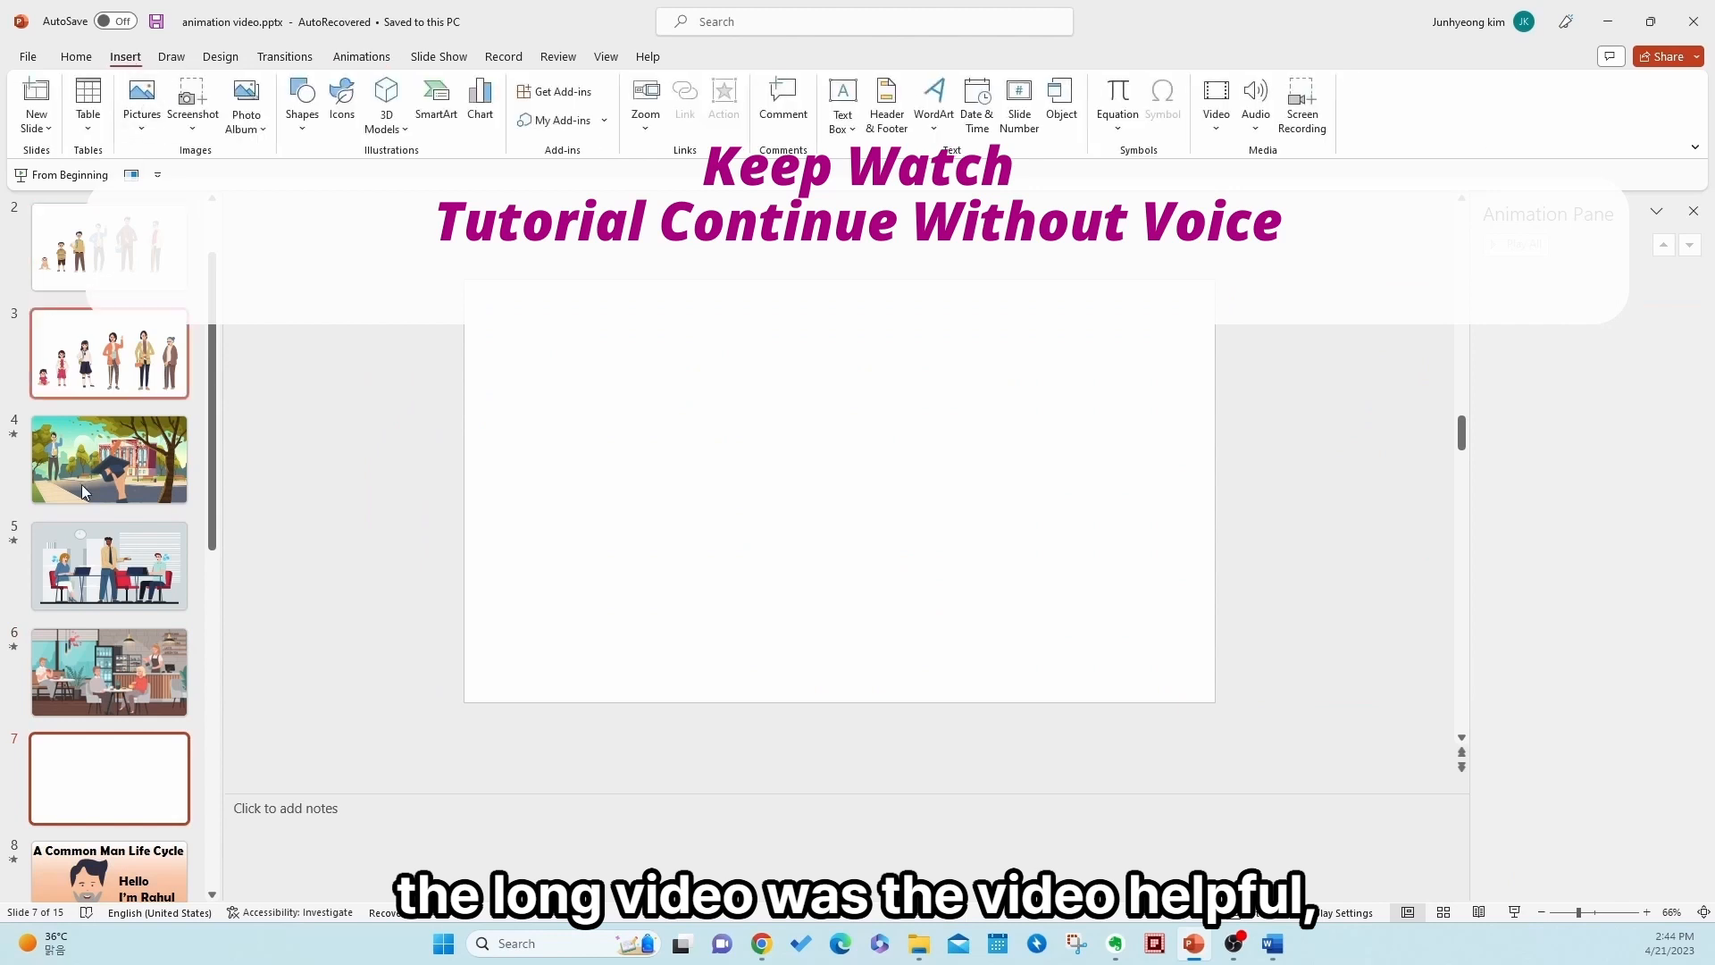
pyautogui.moveTo(758, 932)
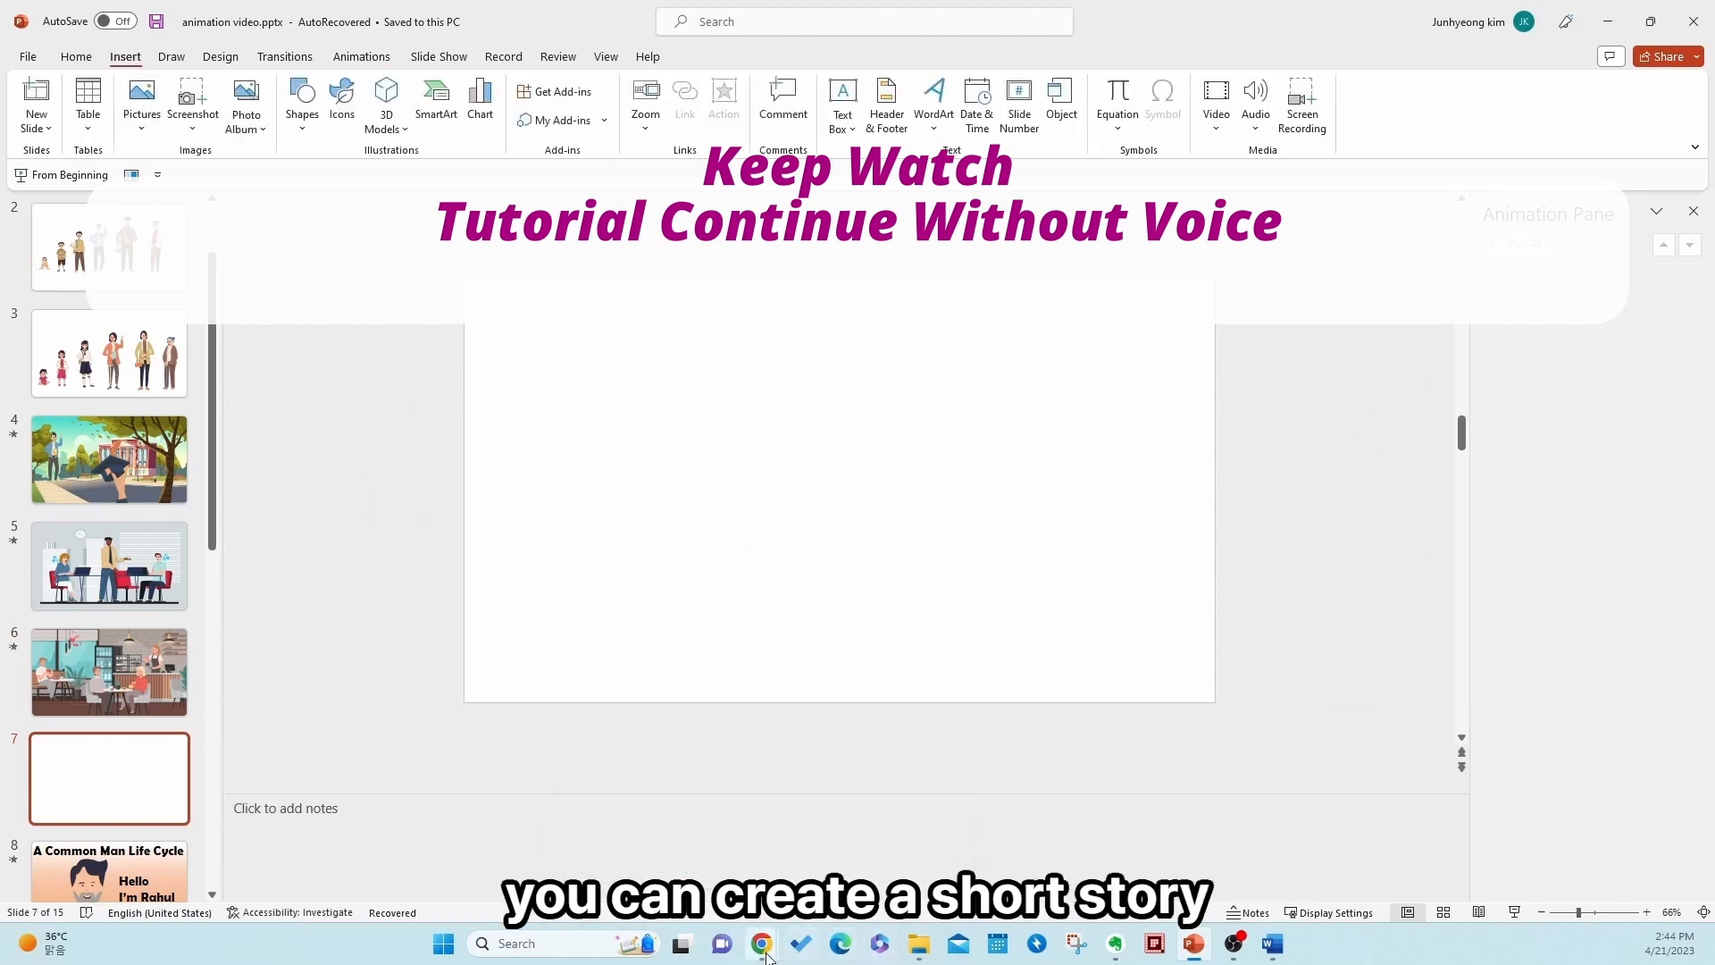
pyautogui.click(664, 835)
pyautogui.click(311, 20)
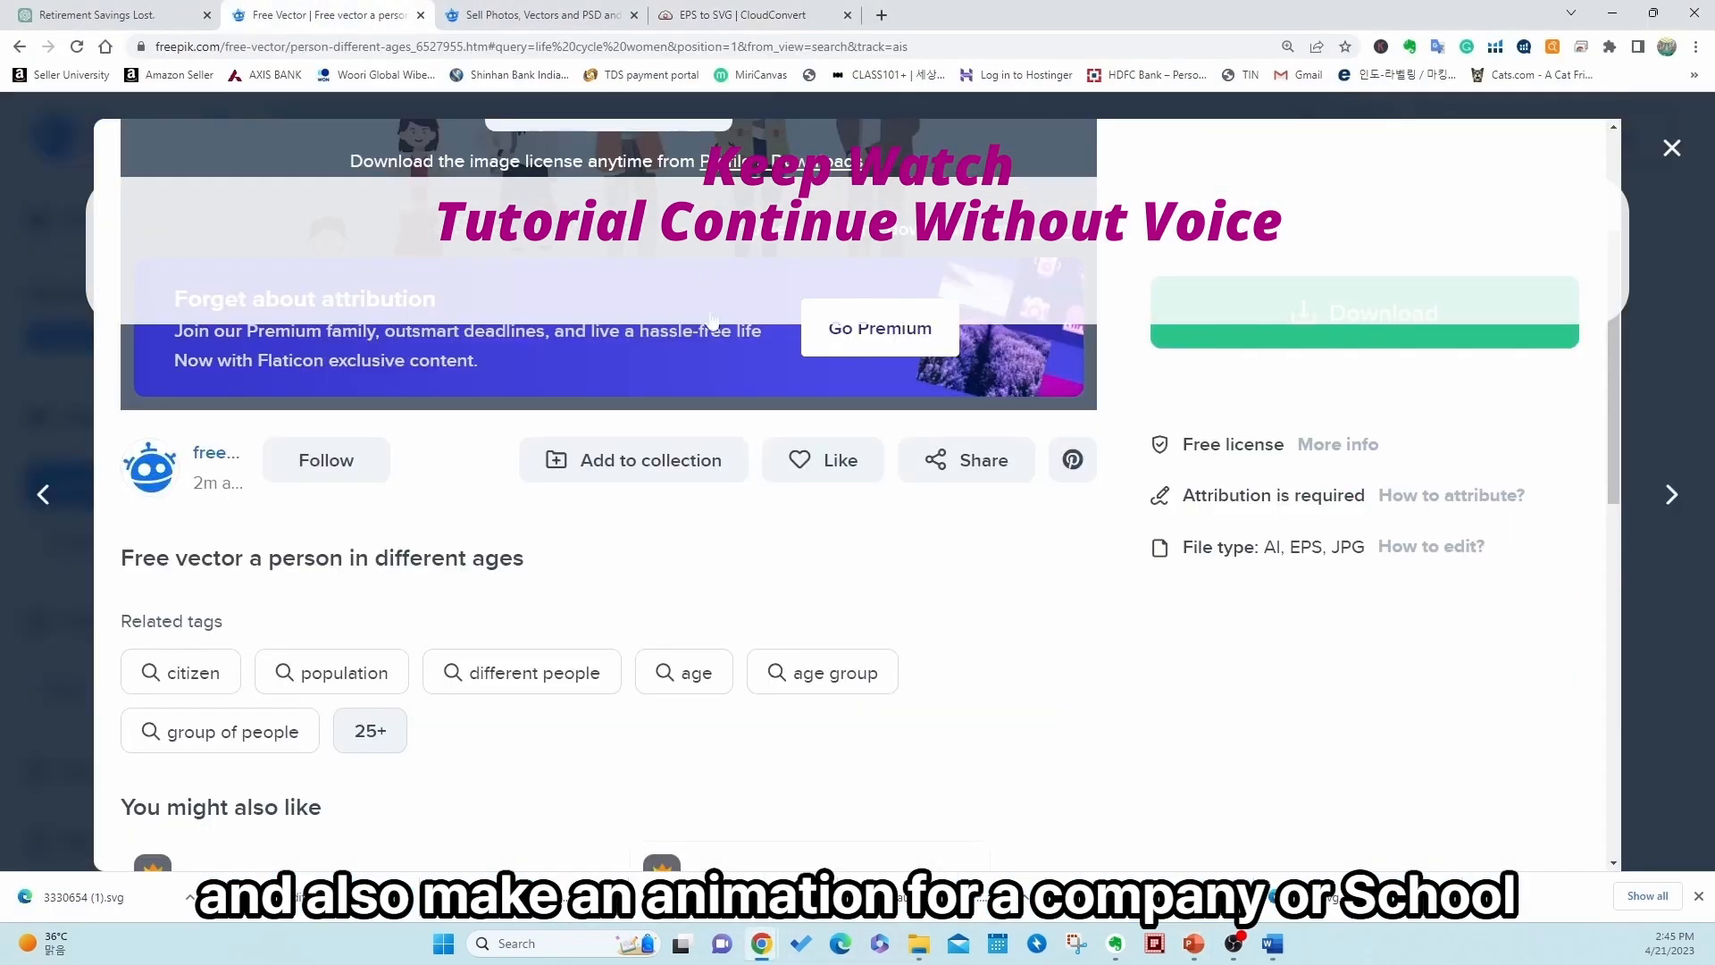
pyautogui.scroll(3, 712, 322)
pyautogui.click(1671, 147)
pyautogui.moveTo(683, 130); pyautogui.dragTo(603, 174)
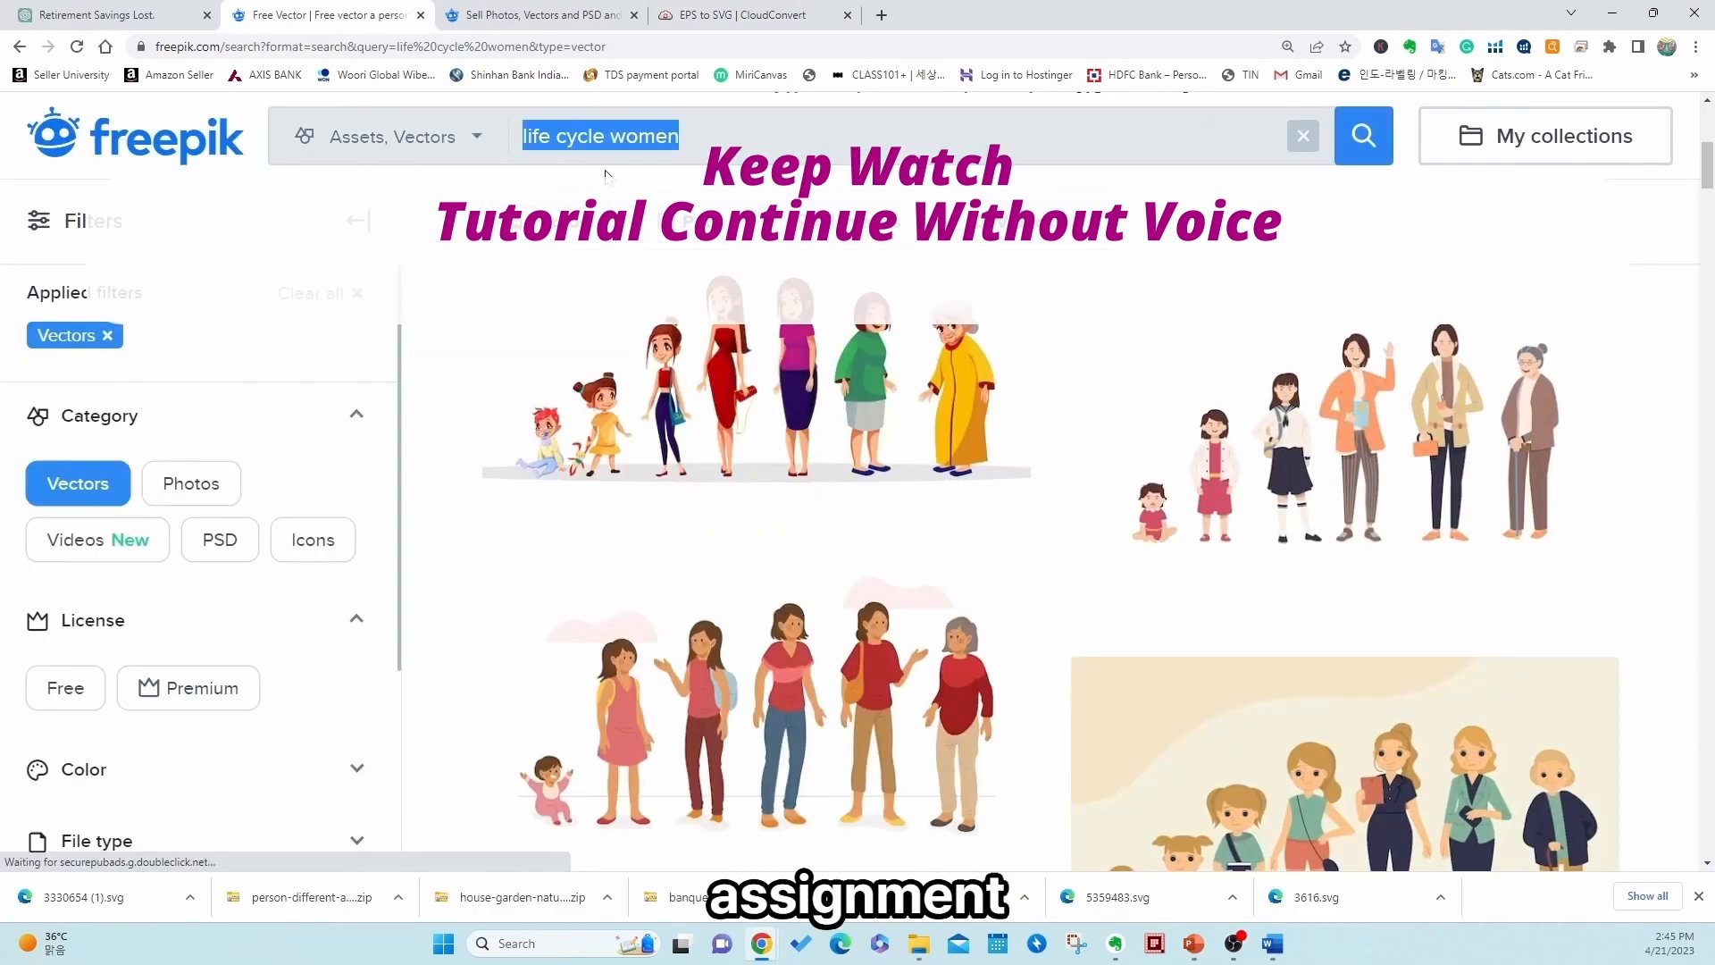
pyautogui.write('house')
pyautogui.press('Return')
pyautogui.scroll(-4, 833, 374)
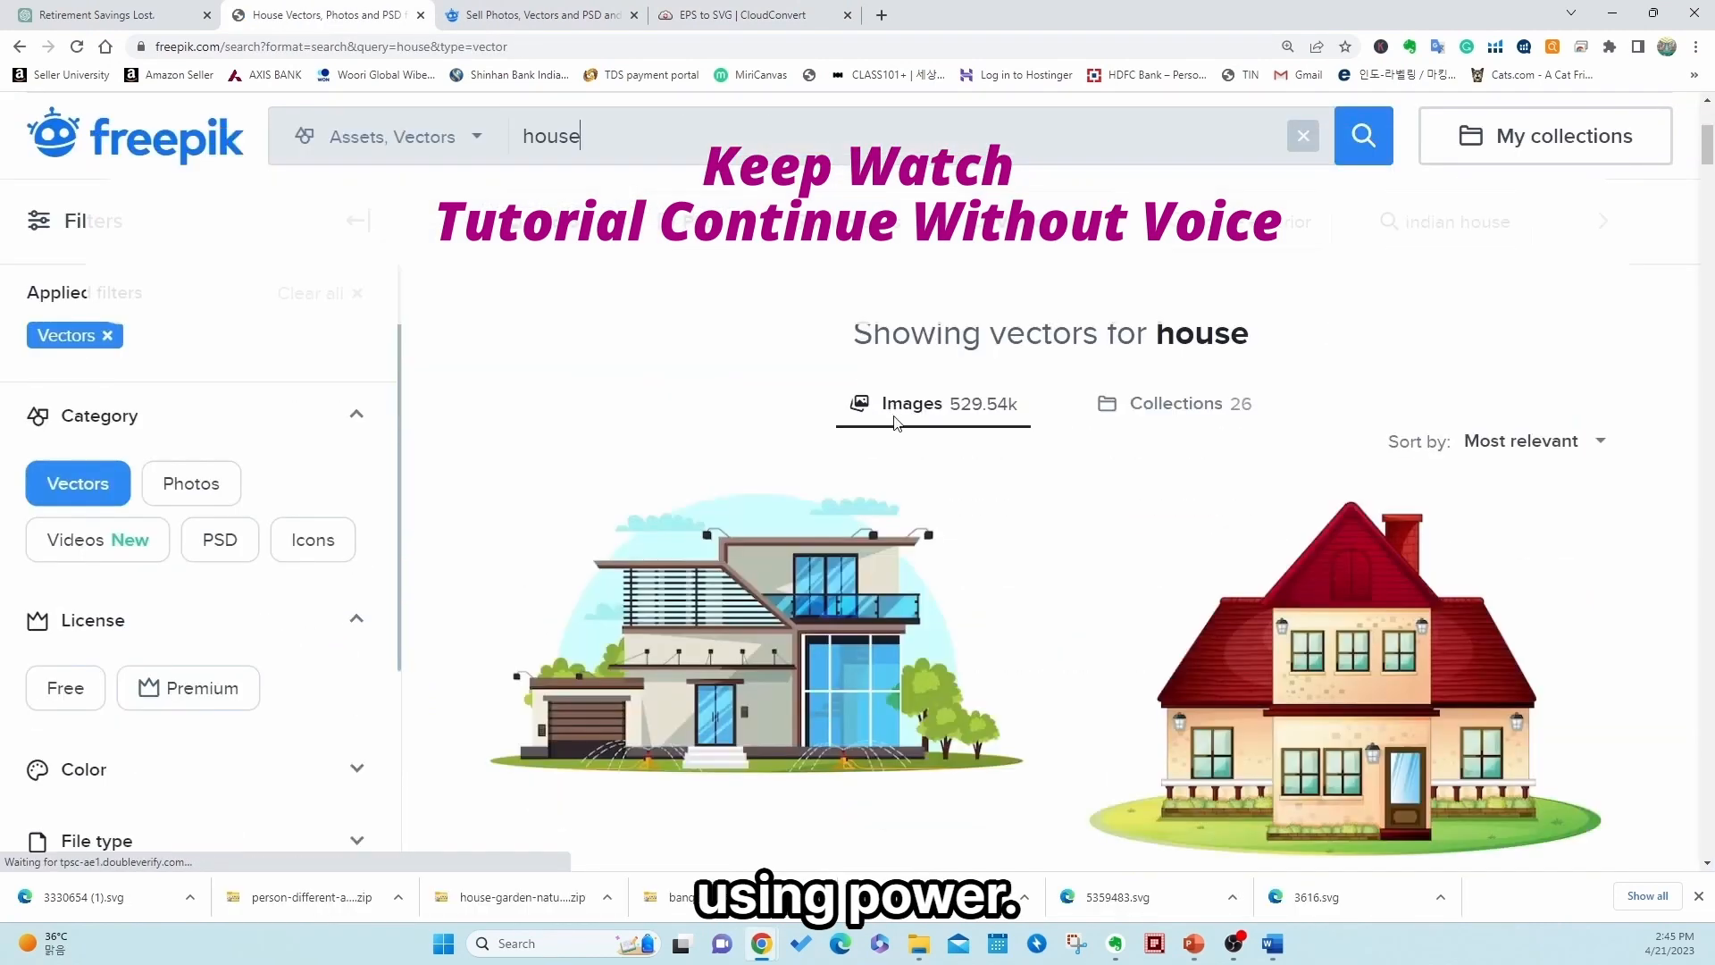
# - Search the Freepik vectors for living room and look through the images
pyautogui.scroll(5, 893, 420)
pyautogui.moveTo(585, 196); pyautogui.dragTo(516, 197)
pyautogui.write('living room')
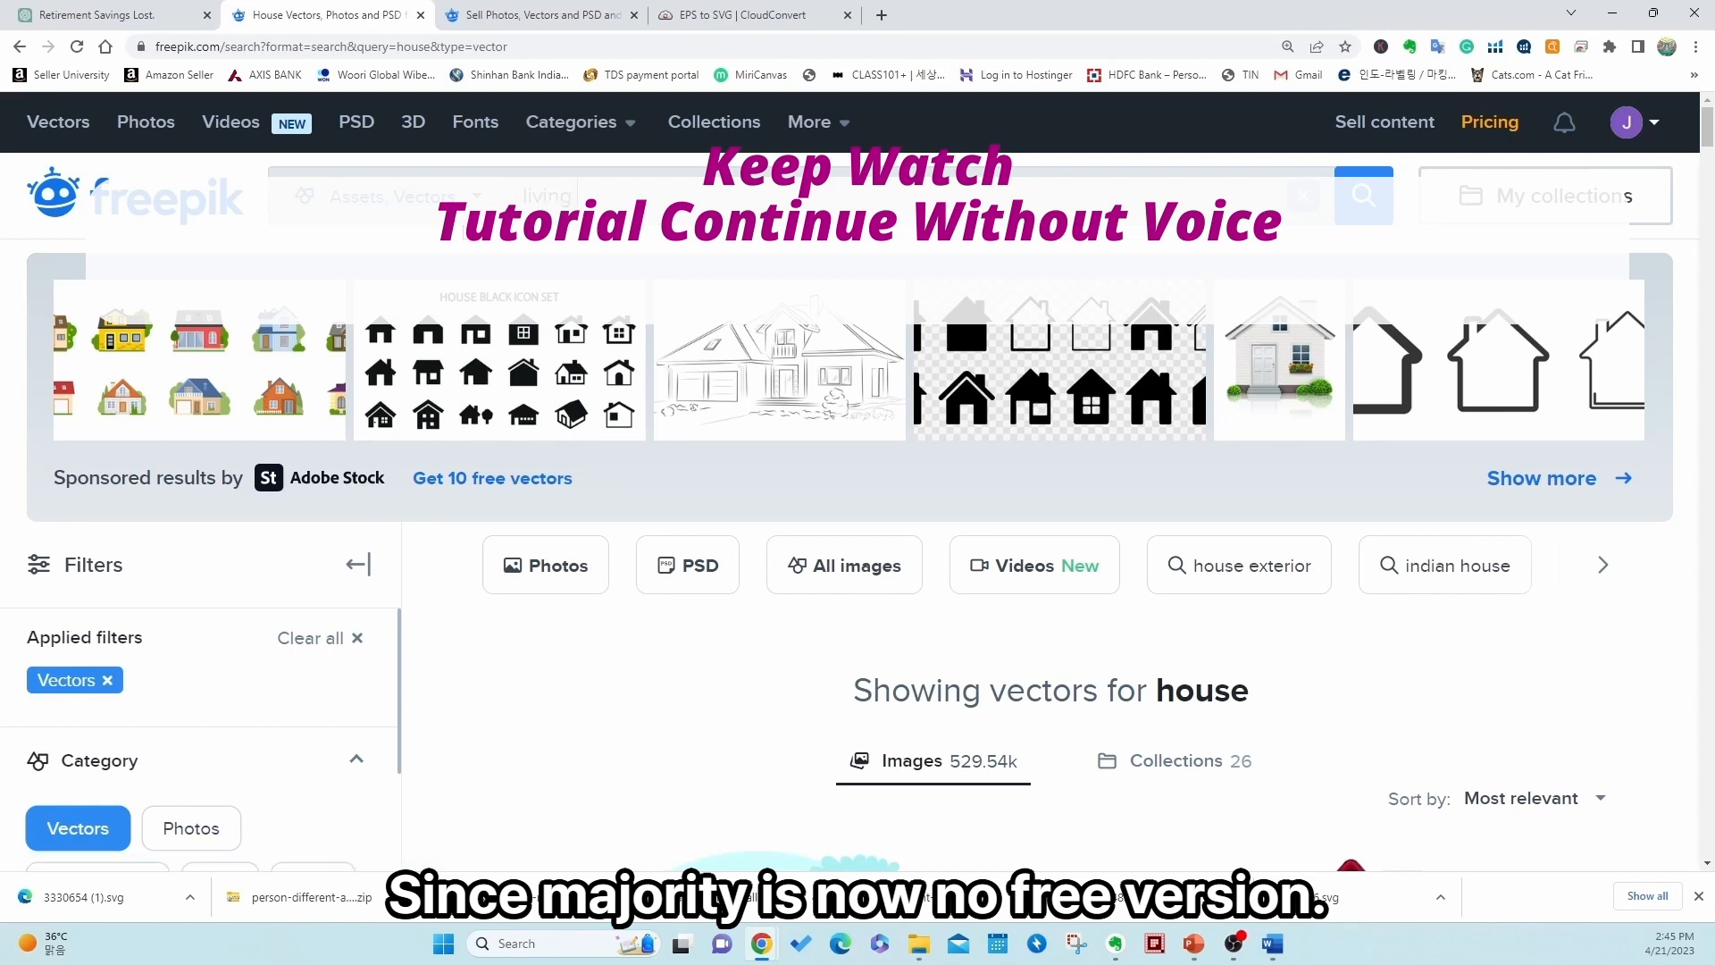
pyautogui.press('Return')
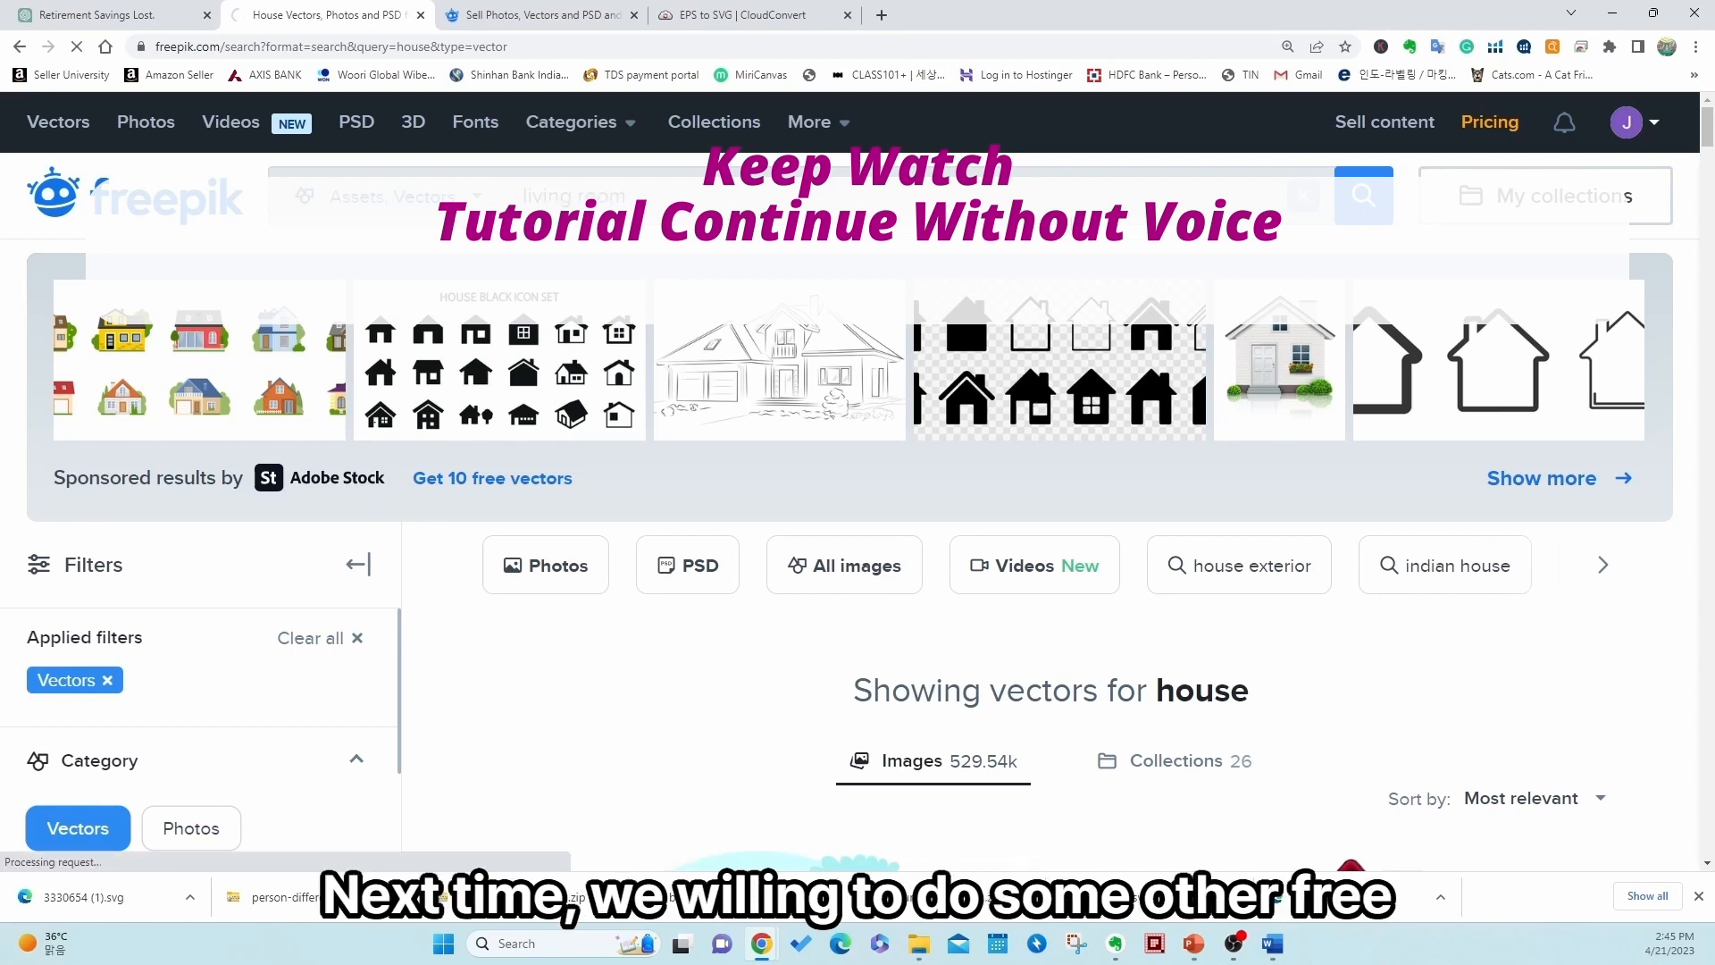
pyautogui.scroll(-3, 828, 659)
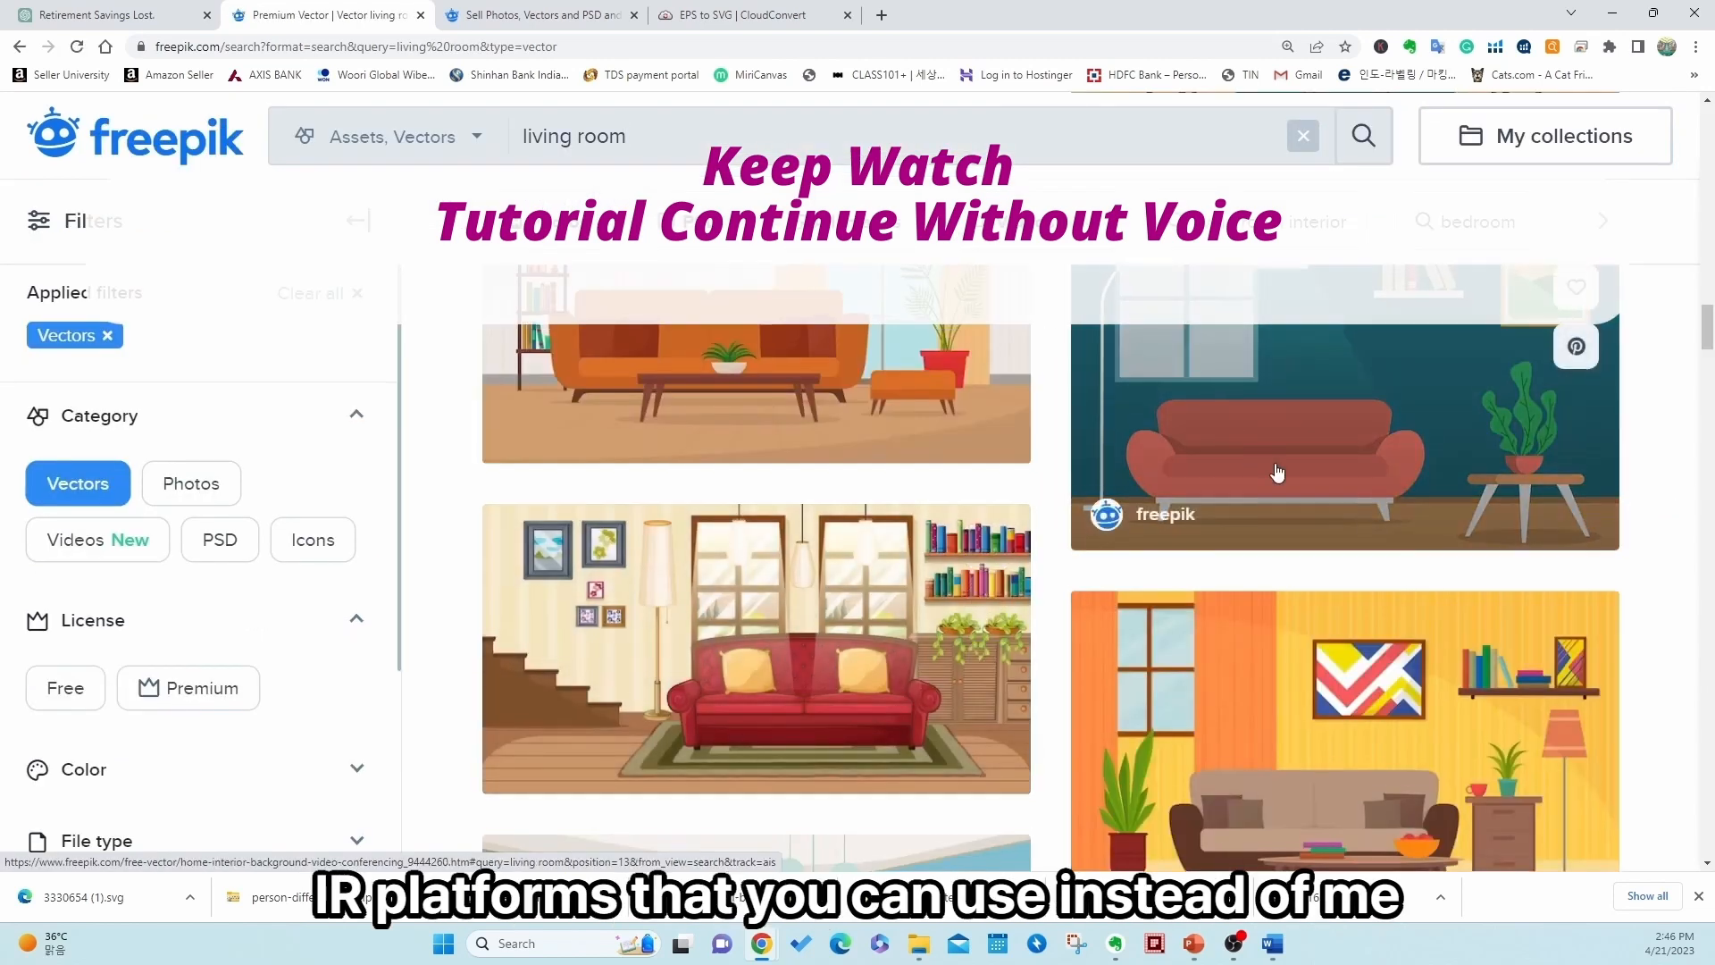
# - Open the free vector home interior background for video conferencing with the pink sofa and download it
pyautogui.scroll(-3, 1277, 478)
pyautogui.click(1316, 569)
pyautogui.click(1316, 569)
pyautogui.scroll(-4, 1331, 585)
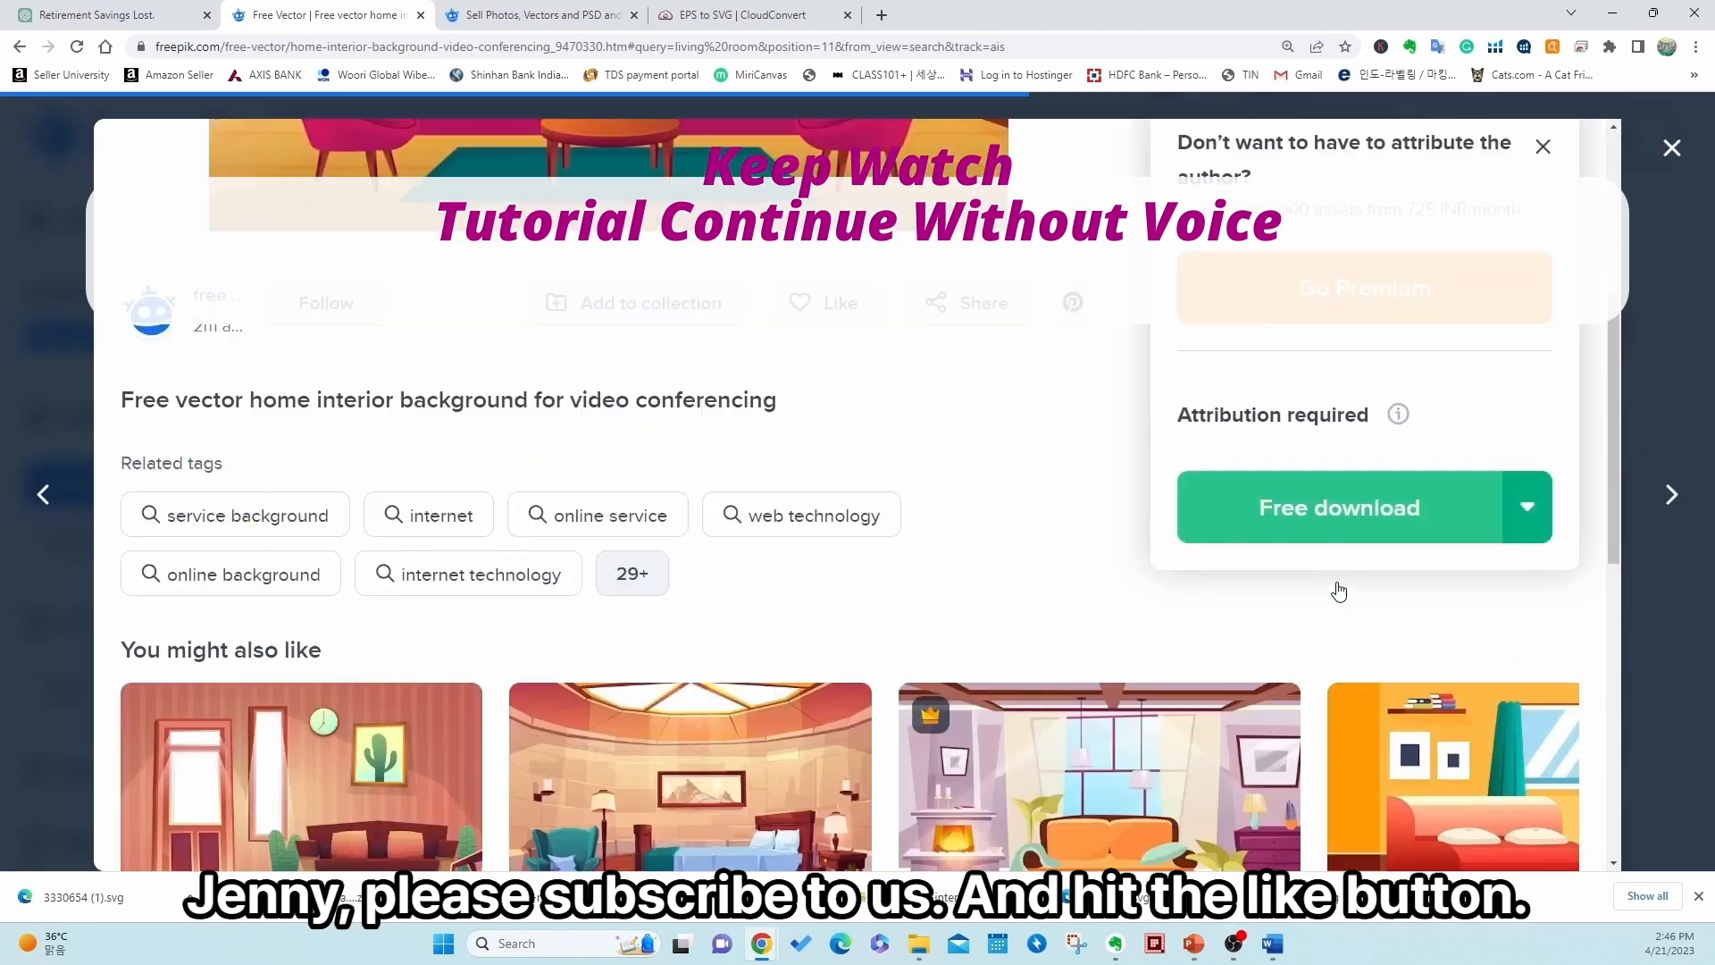
pyautogui.click(1331, 534)
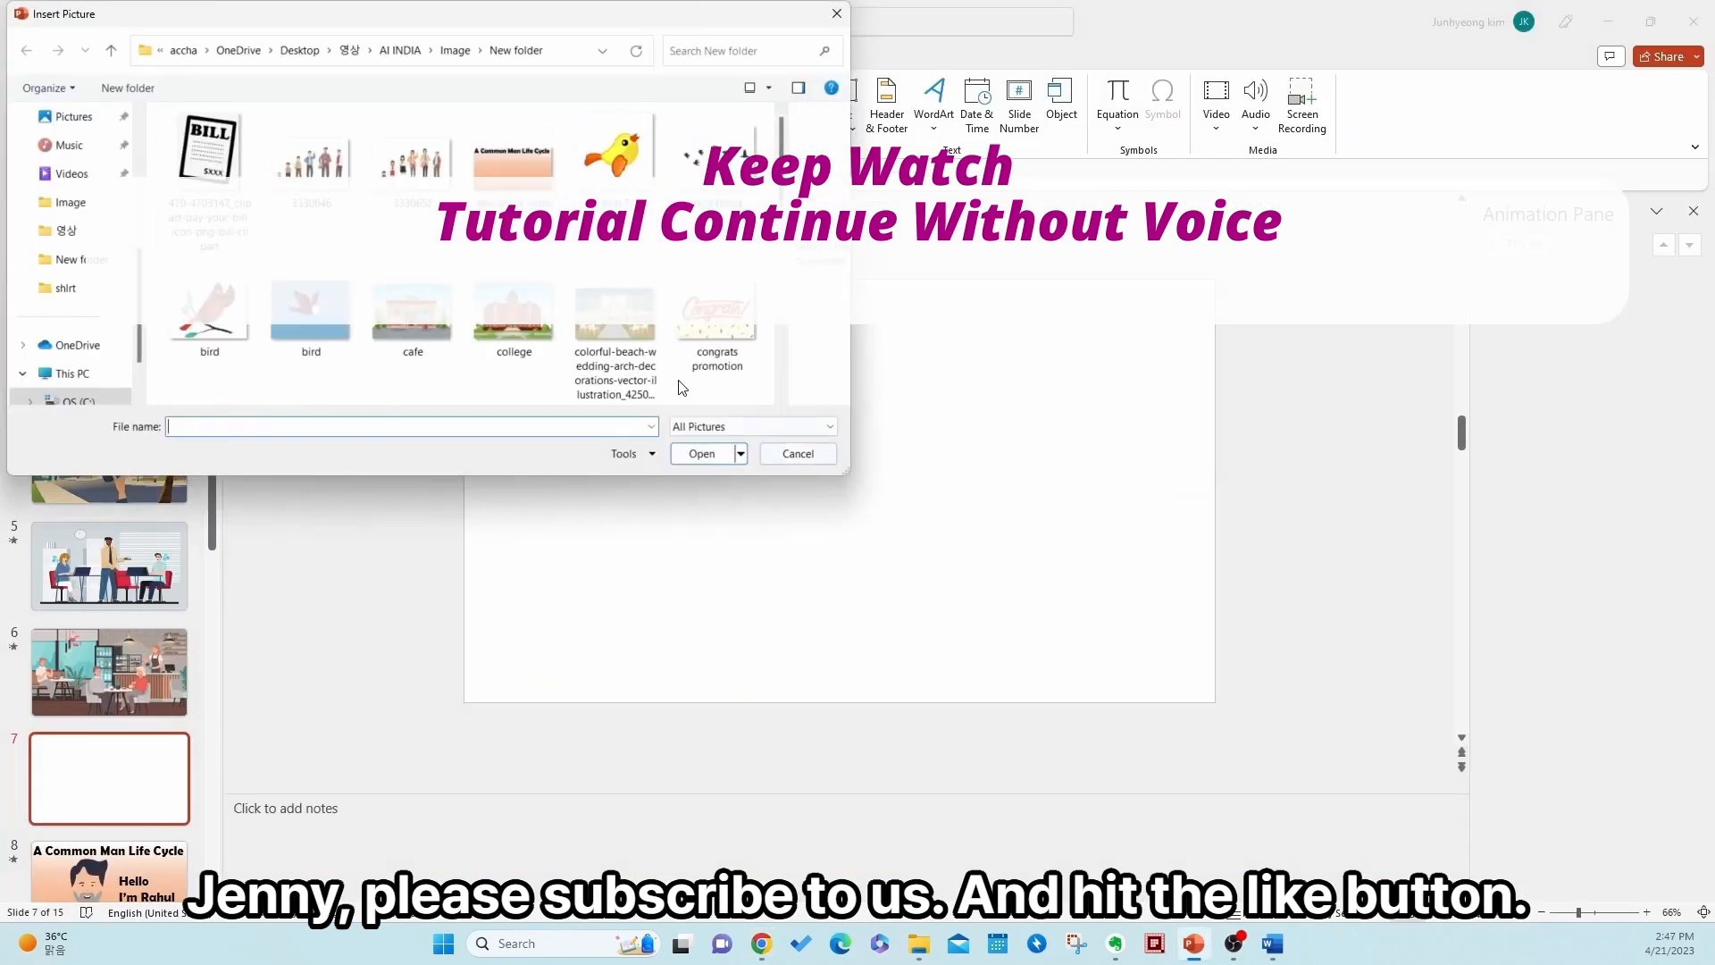
# - Insert picture 4187430 from the home-interior-background-video-conferencing folder in Downloads into slide 7
pyautogui.scroll(2, 90, 268)
pyautogui.click(76, 202)
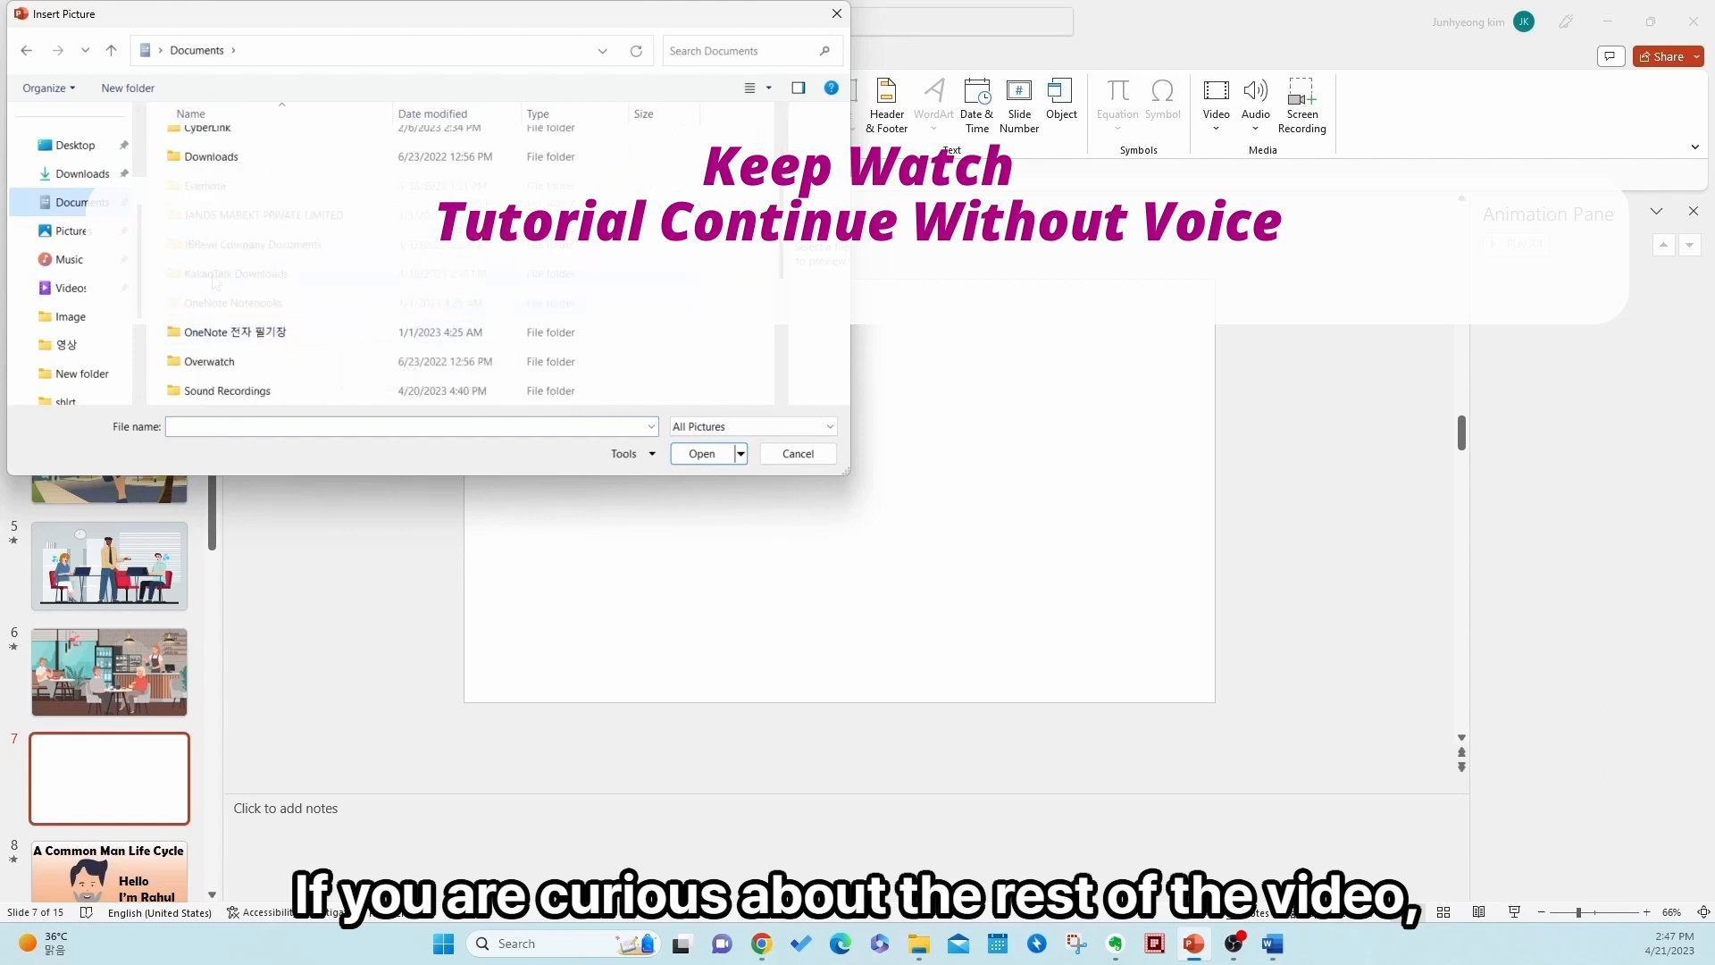
pyautogui.doubleClick(366, 335)
pyautogui.scroll(-2, 588, 343)
pyautogui.click(363, 327)
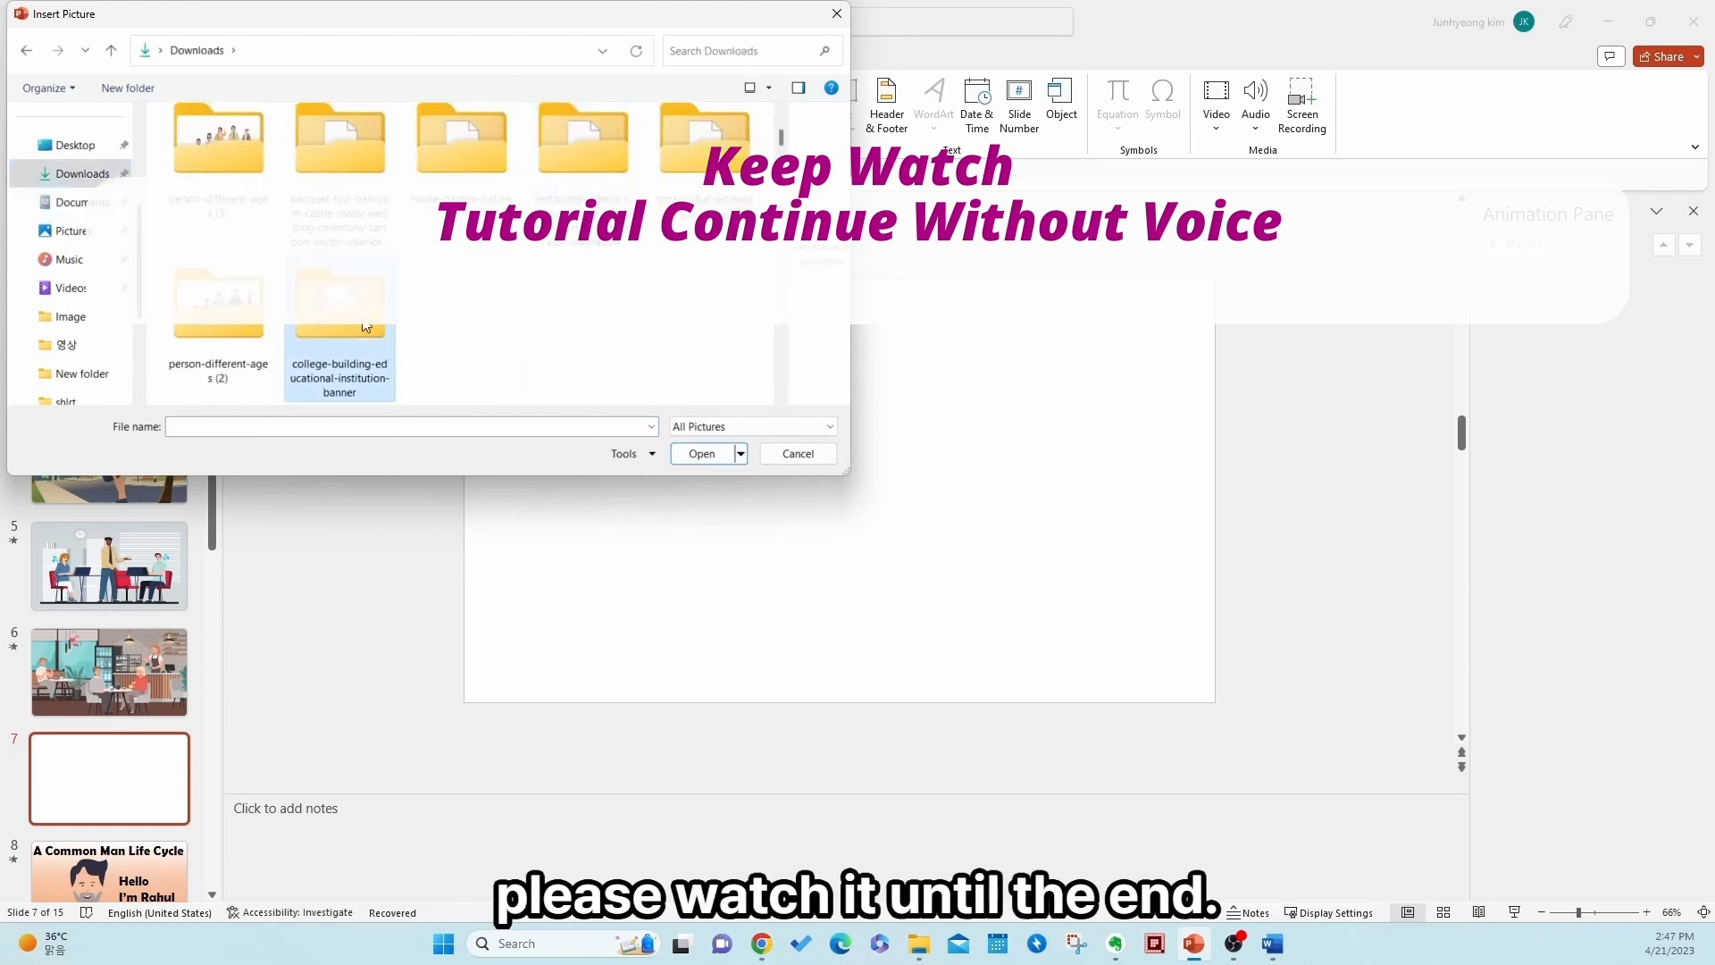
pyautogui.scroll(-2, 475, 286)
pyautogui.scroll(1, 526, 302)
pyautogui.scroll(3, 528, 308)
pyautogui.doubleClick(702, 216)
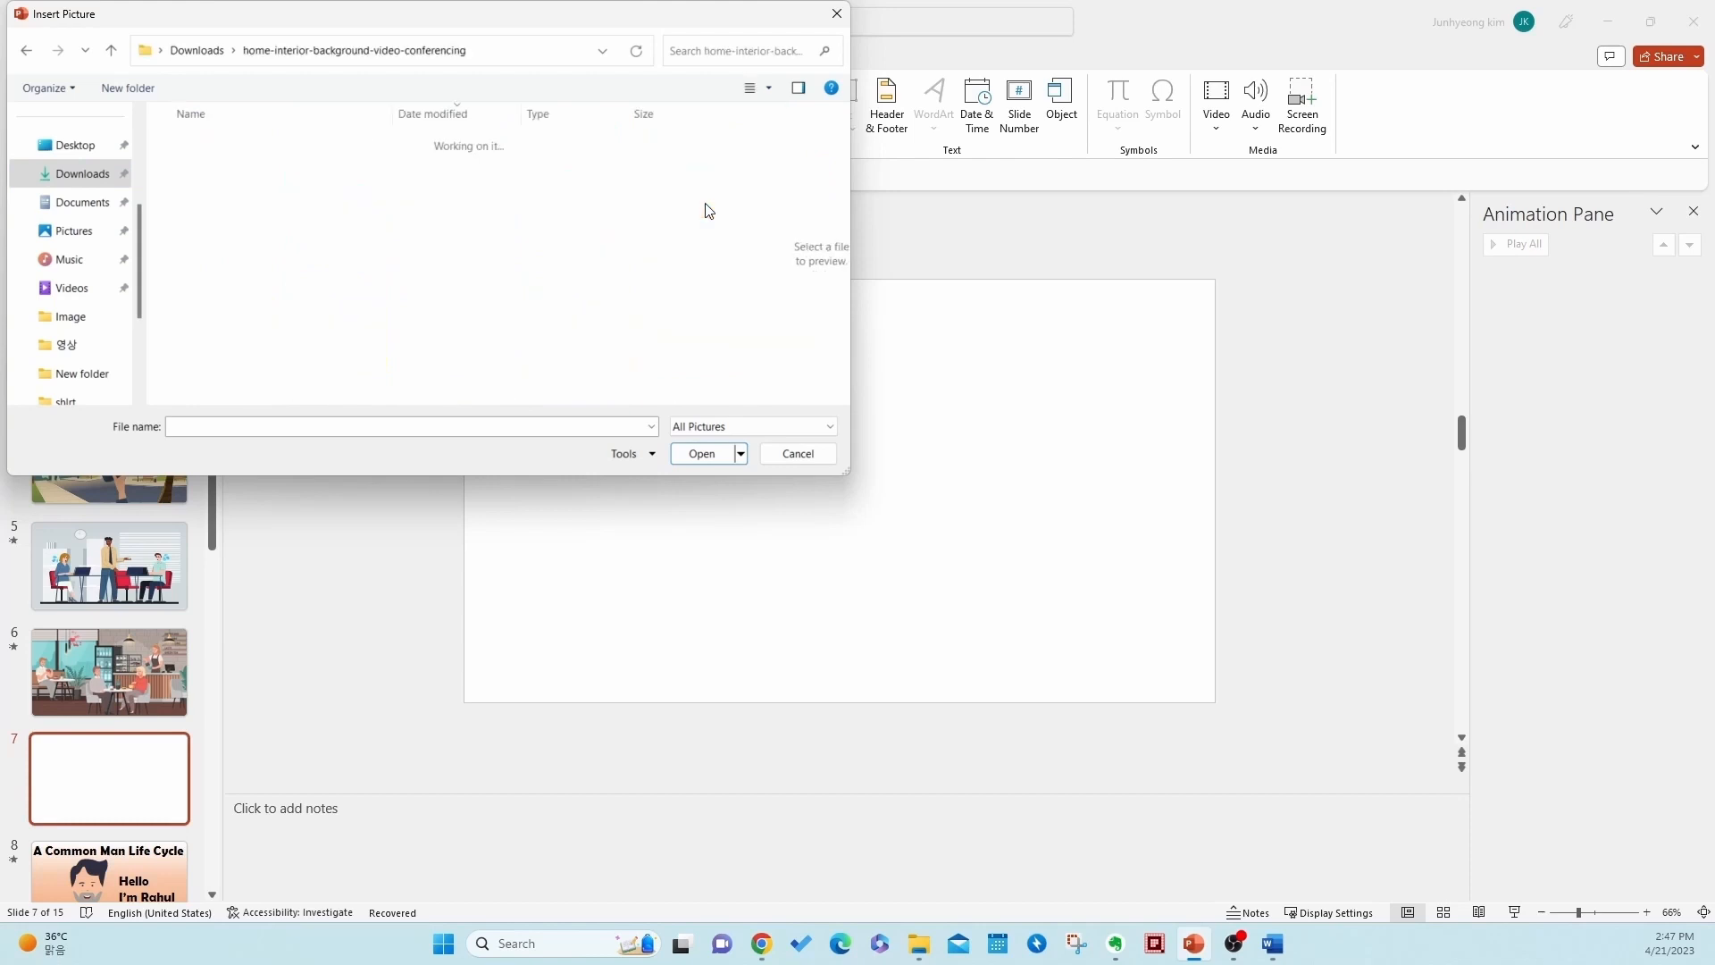
pyautogui.doubleClick(193, 168)
# - Align the living room picture with the slide's left edge and stretch its width to fill the slide
pyautogui.moveTo(737, 494); pyautogui.dragTo(678, 494)
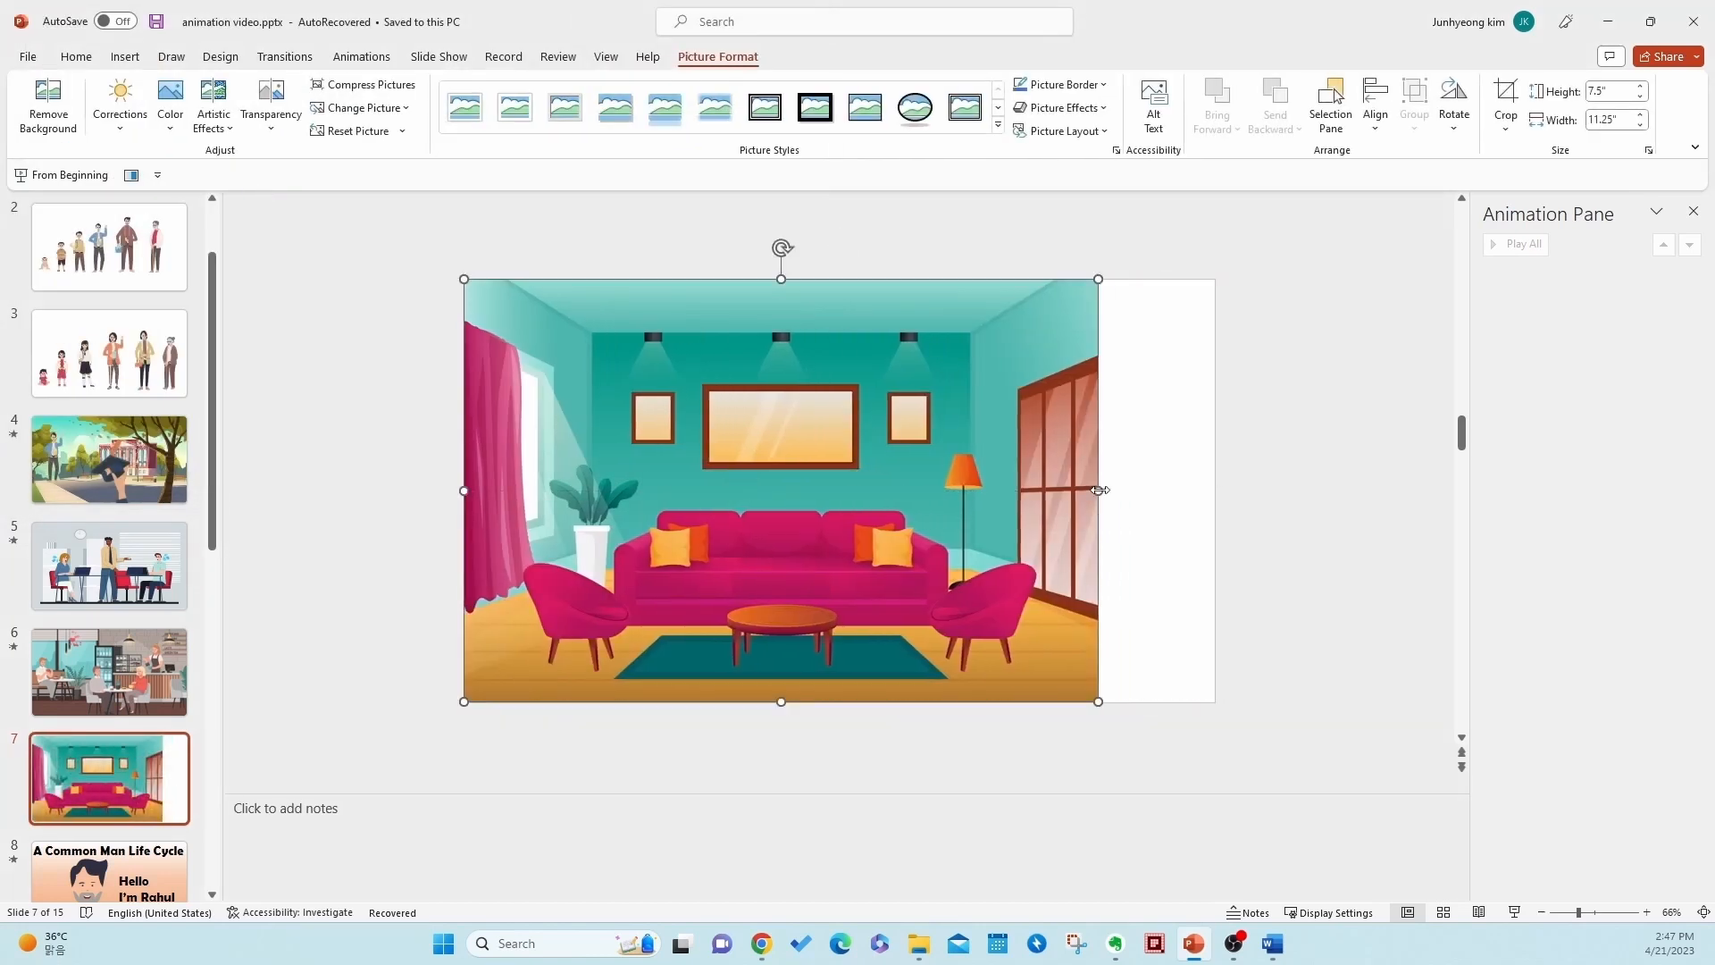
pyautogui.moveTo(1097, 490); pyautogui.dragTo(1215, 490)
pyautogui.press('Escape')
pyautogui.click(1153, 640)
pyautogui.click(399, 597)
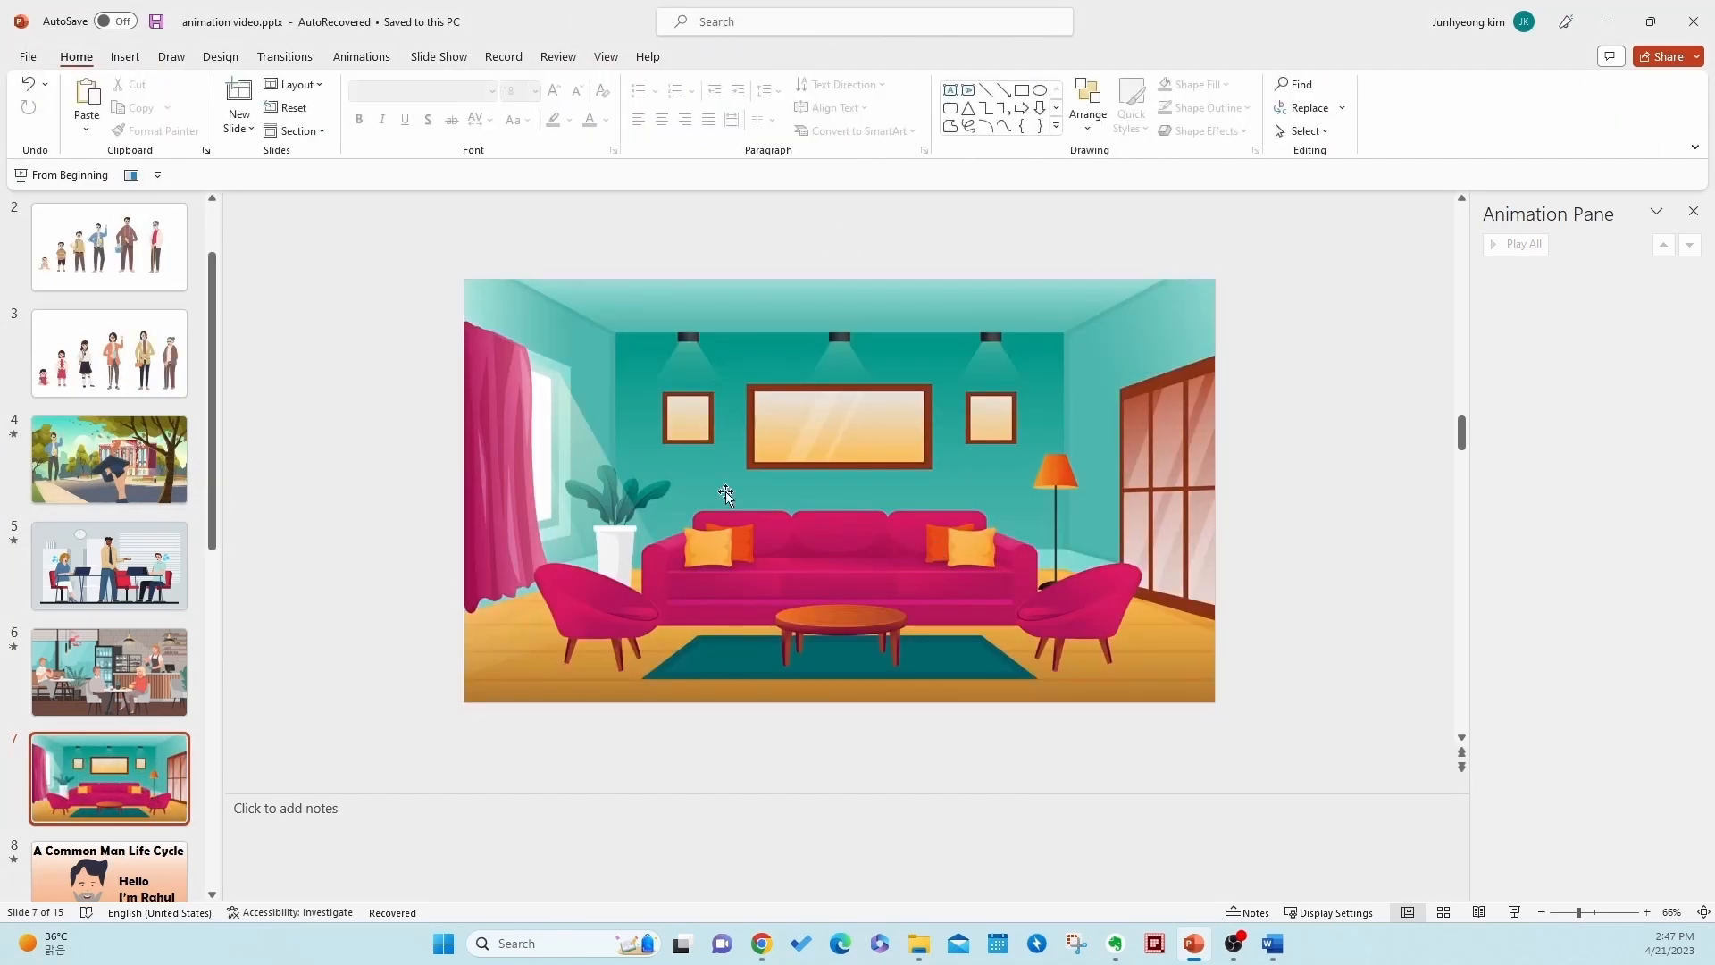
pyautogui.click(727, 494)
pyautogui.click(131, 59)
pyautogui.click(143, 98)
pyautogui.click(179, 179)
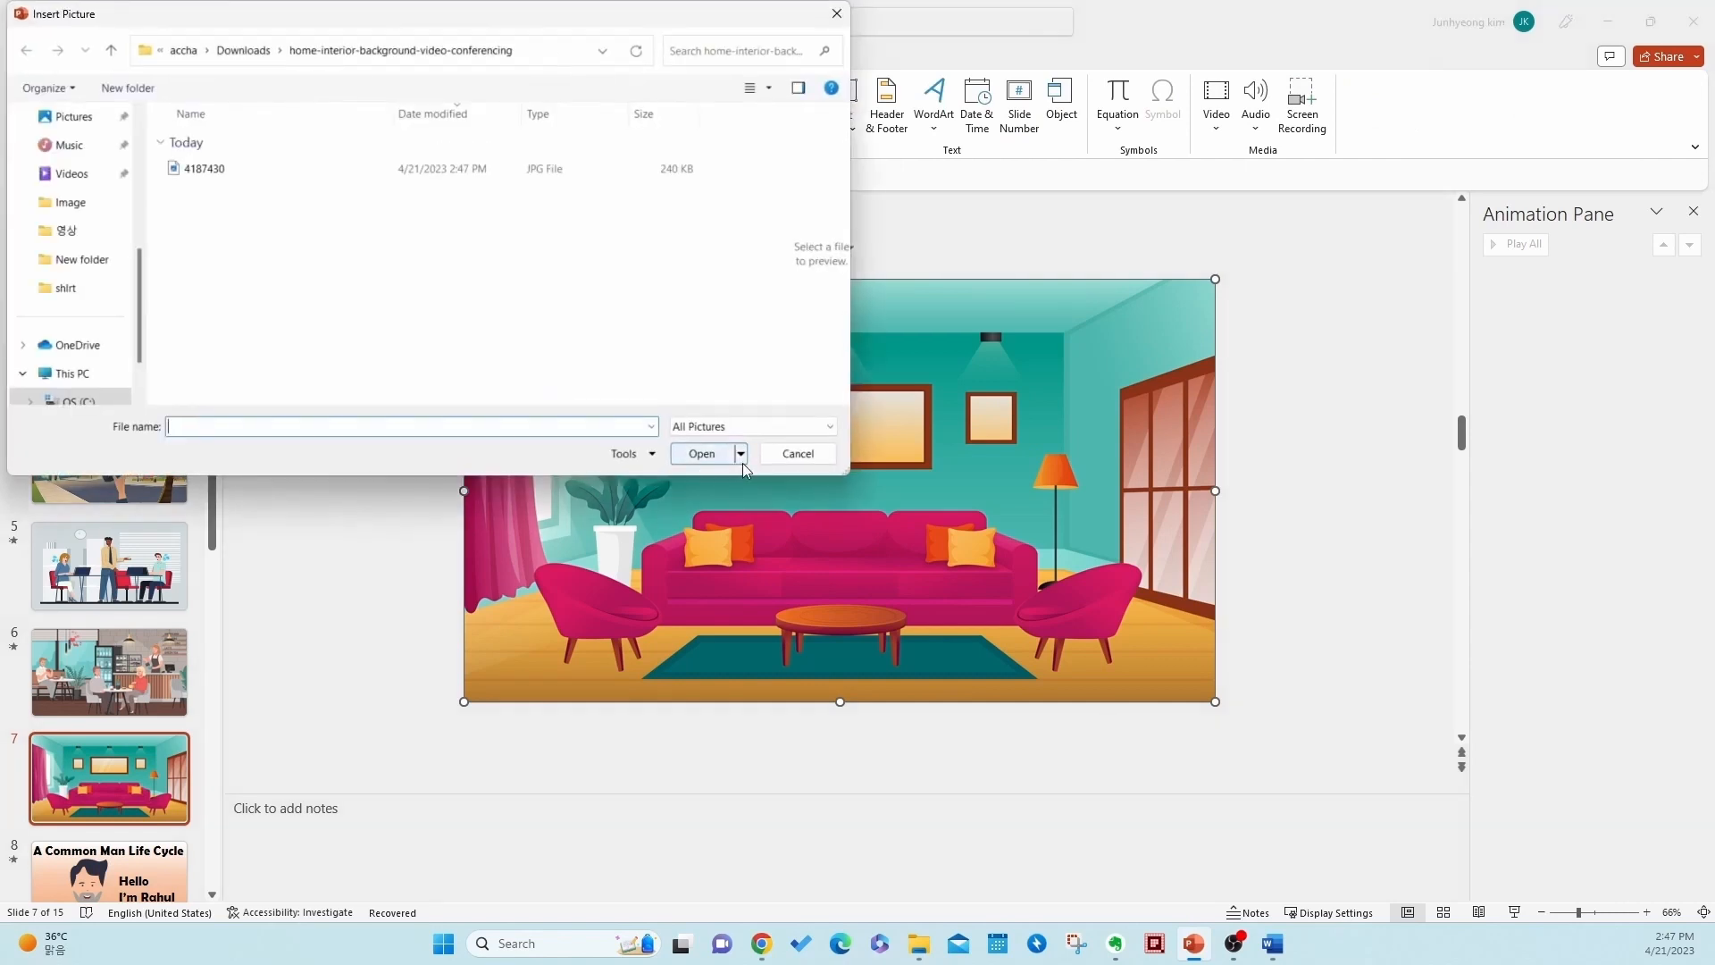
pyautogui.click(798, 453)
# - Copy the woman in the yellow coat from slide 3 into the living room on slide 7, in front of the sofa
pyautogui.click(109, 353)
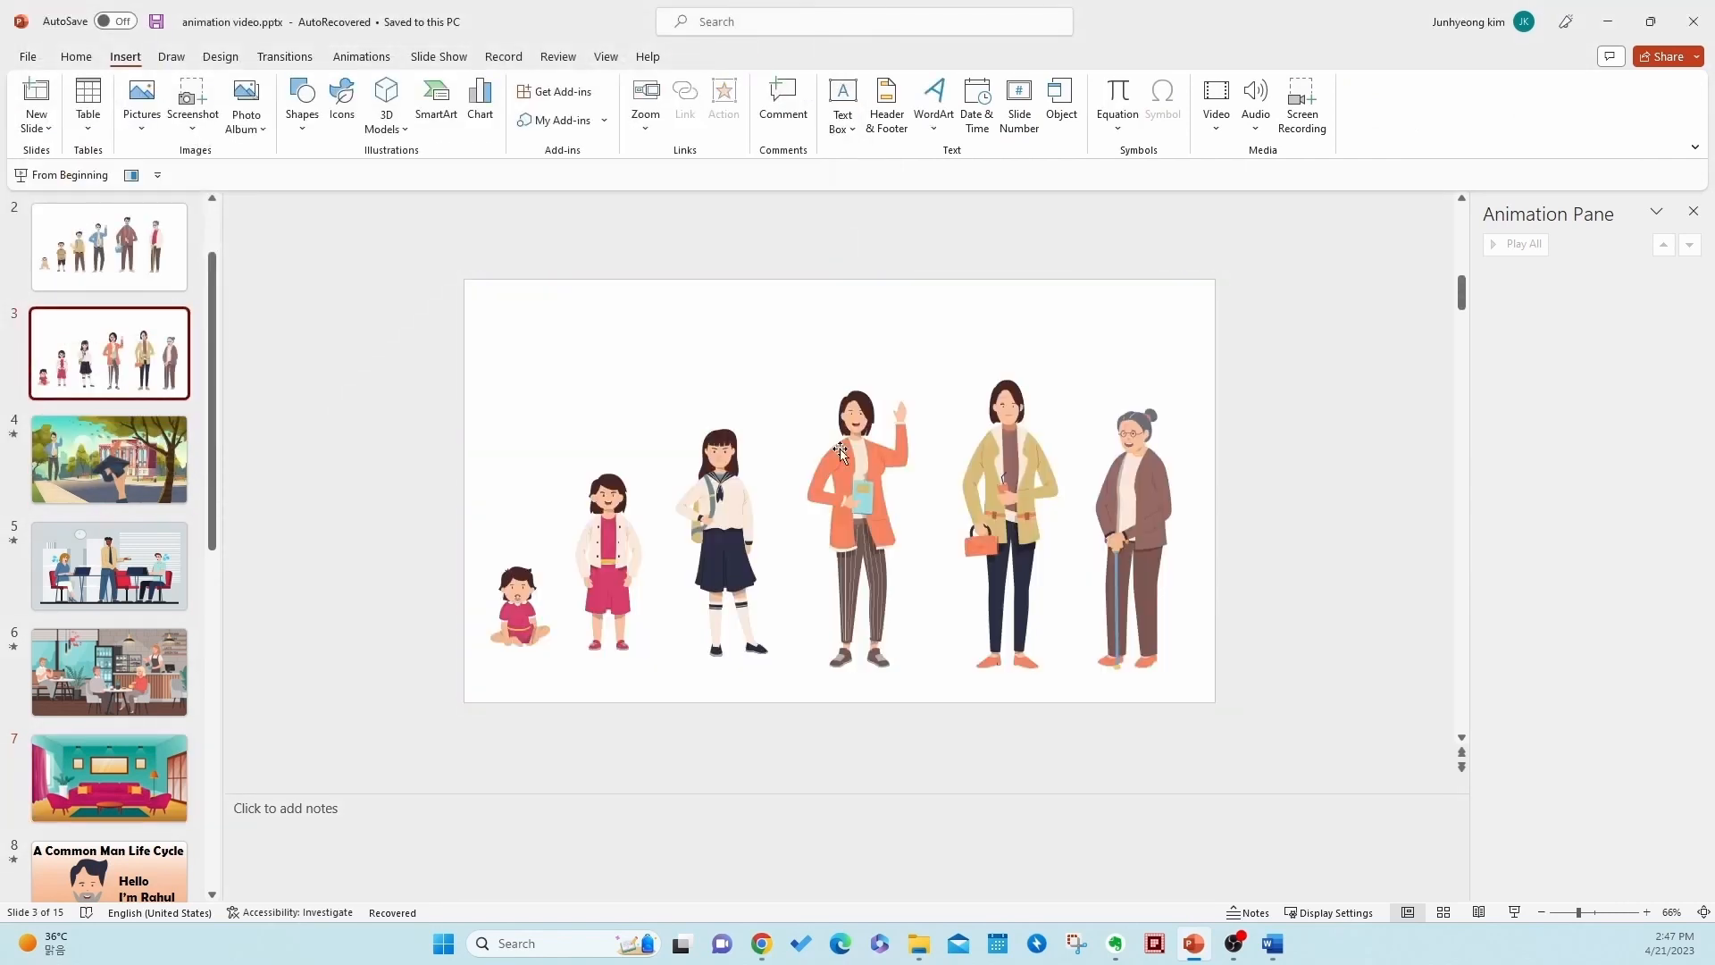
pyautogui.click(1018, 496)
pyautogui.hotkey('ctrl', 'c')
pyautogui.click(109, 778)
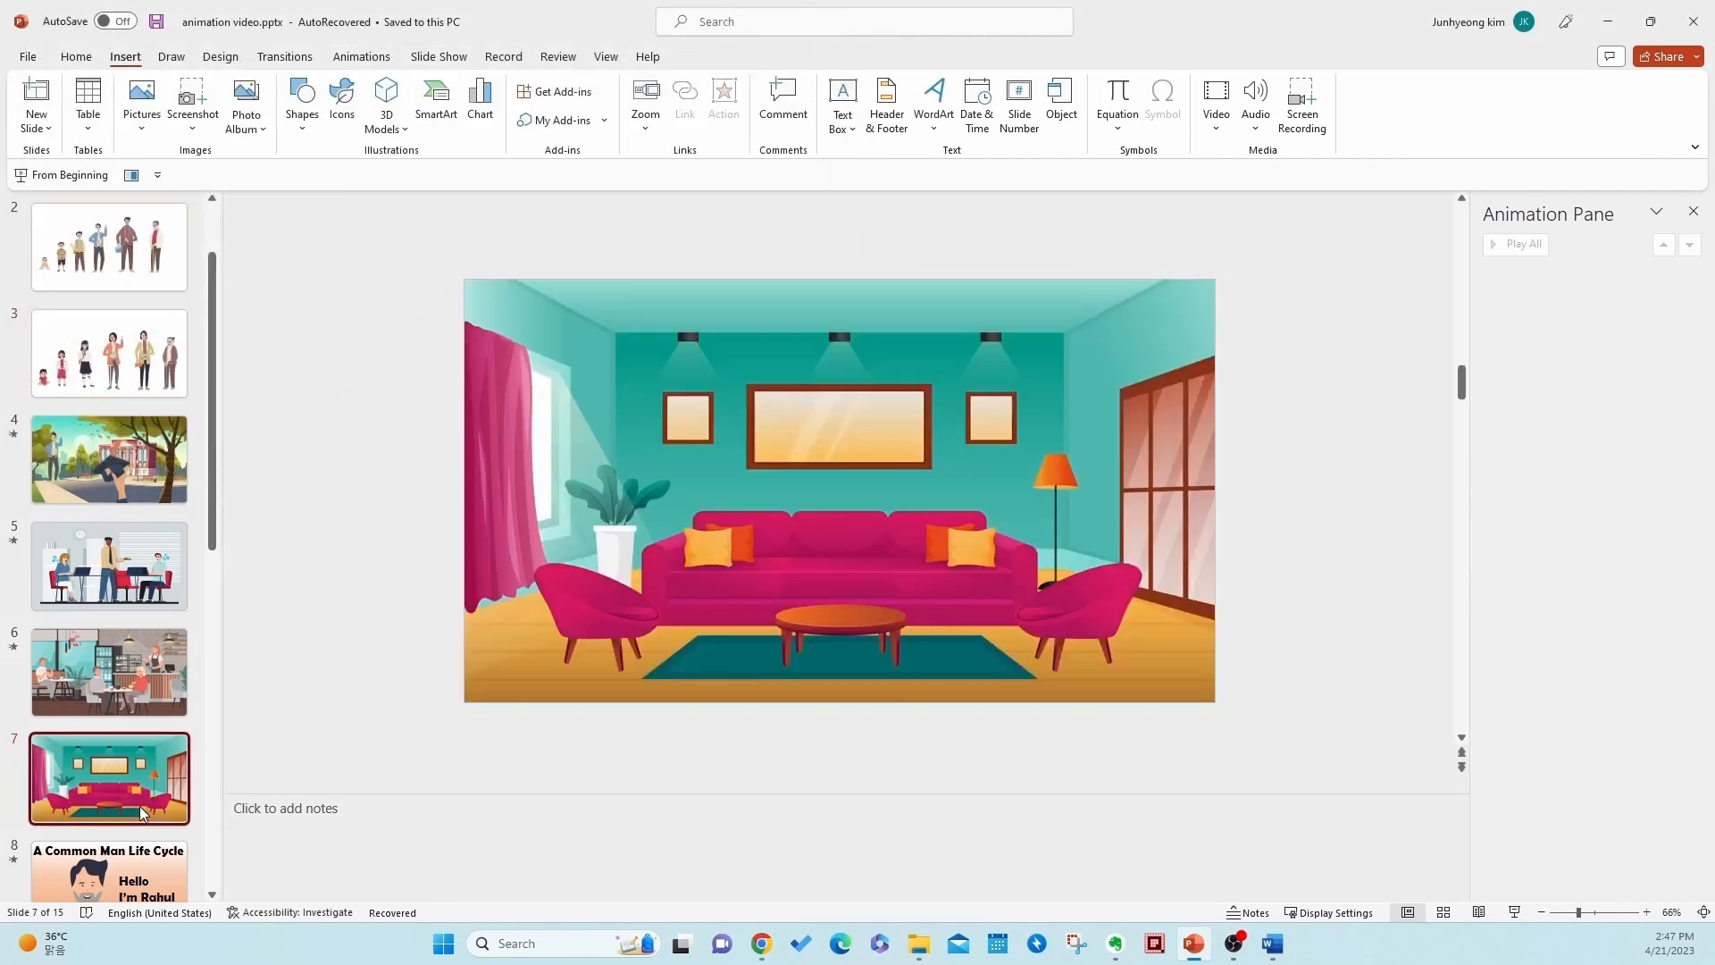
pyautogui.hotkey('ctrl', 'v')
pyautogui.moveTo(1035, 507); pyautogui.dragTo(925, 506)
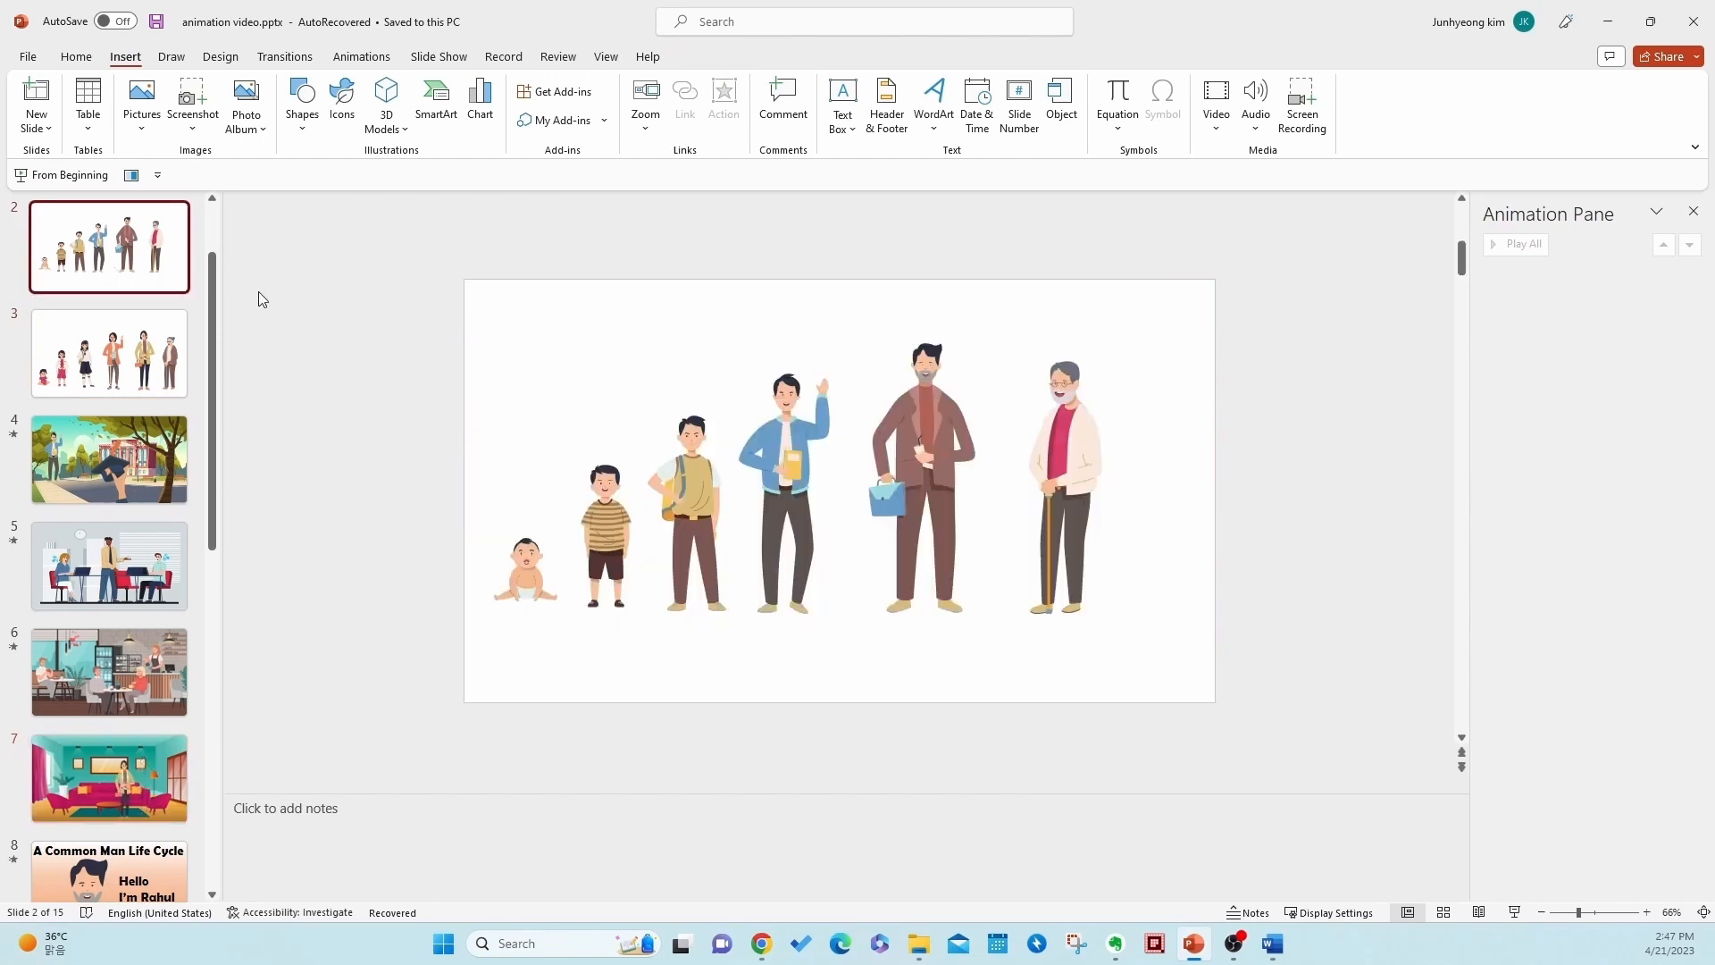
# - Copy the man in the brown suit from slide 2 into the living room on slide 7, beside the woman in the yellow coat
pyautogui.click(934, 465)
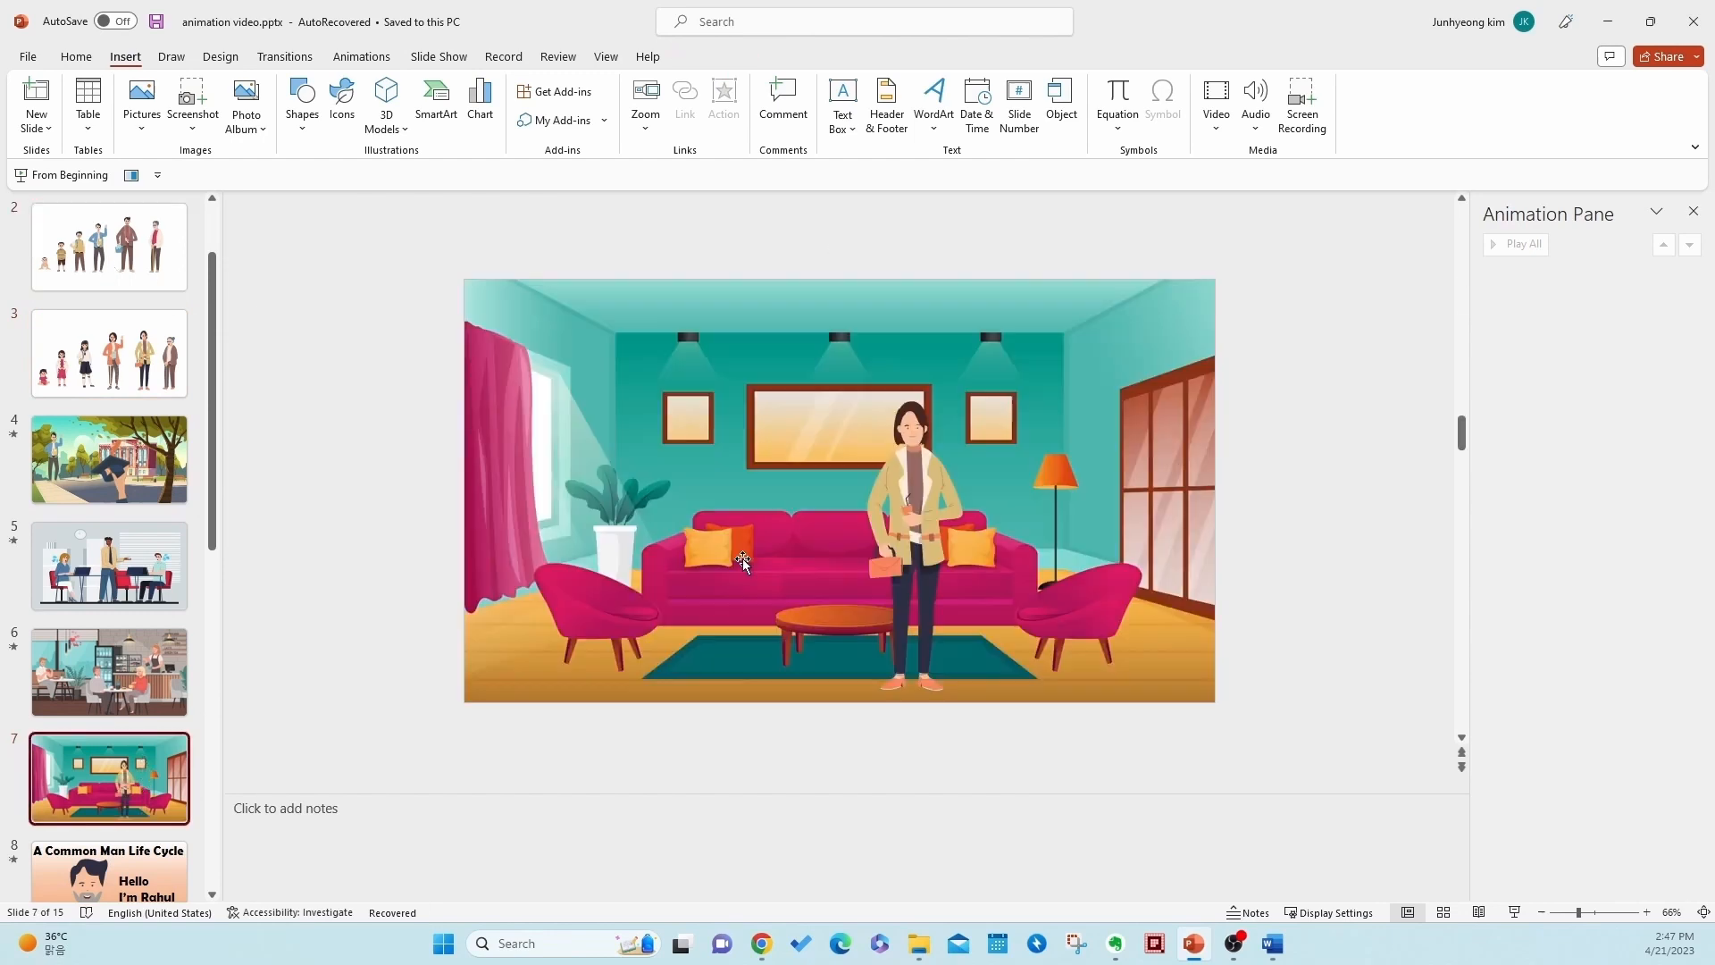
pyautogui.hotkey('ctrl', 'v')
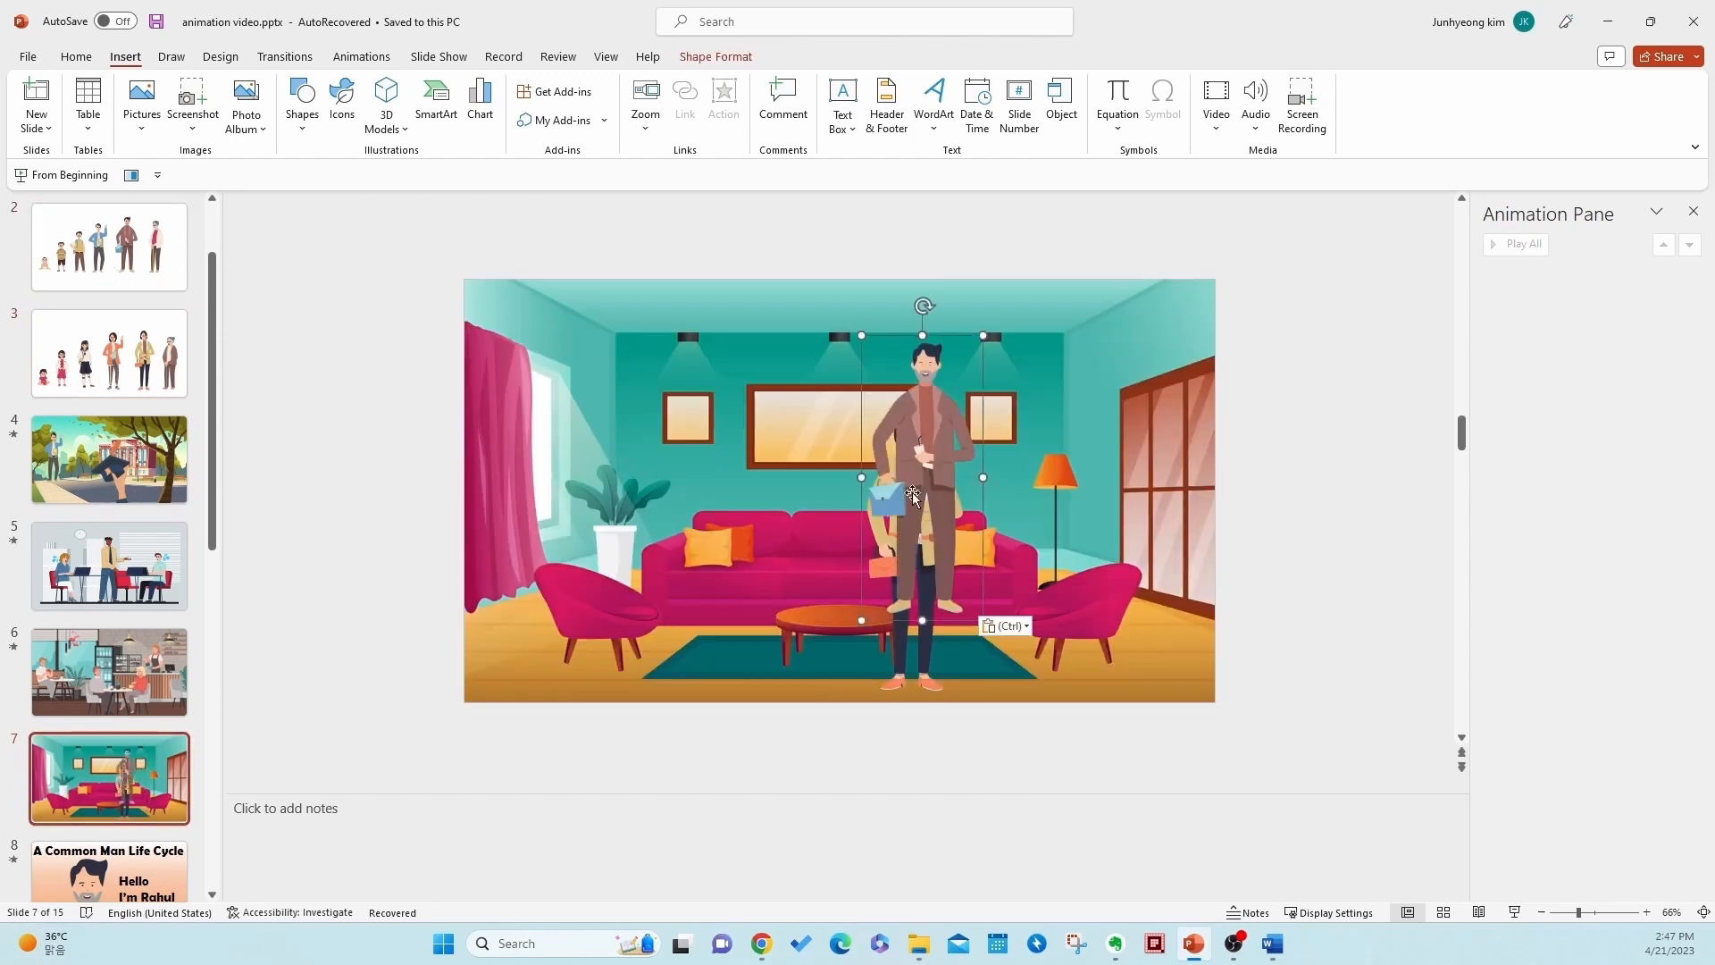
pyautogui.moveTo(913, 491); pyautogui.dragTo(757, 491)
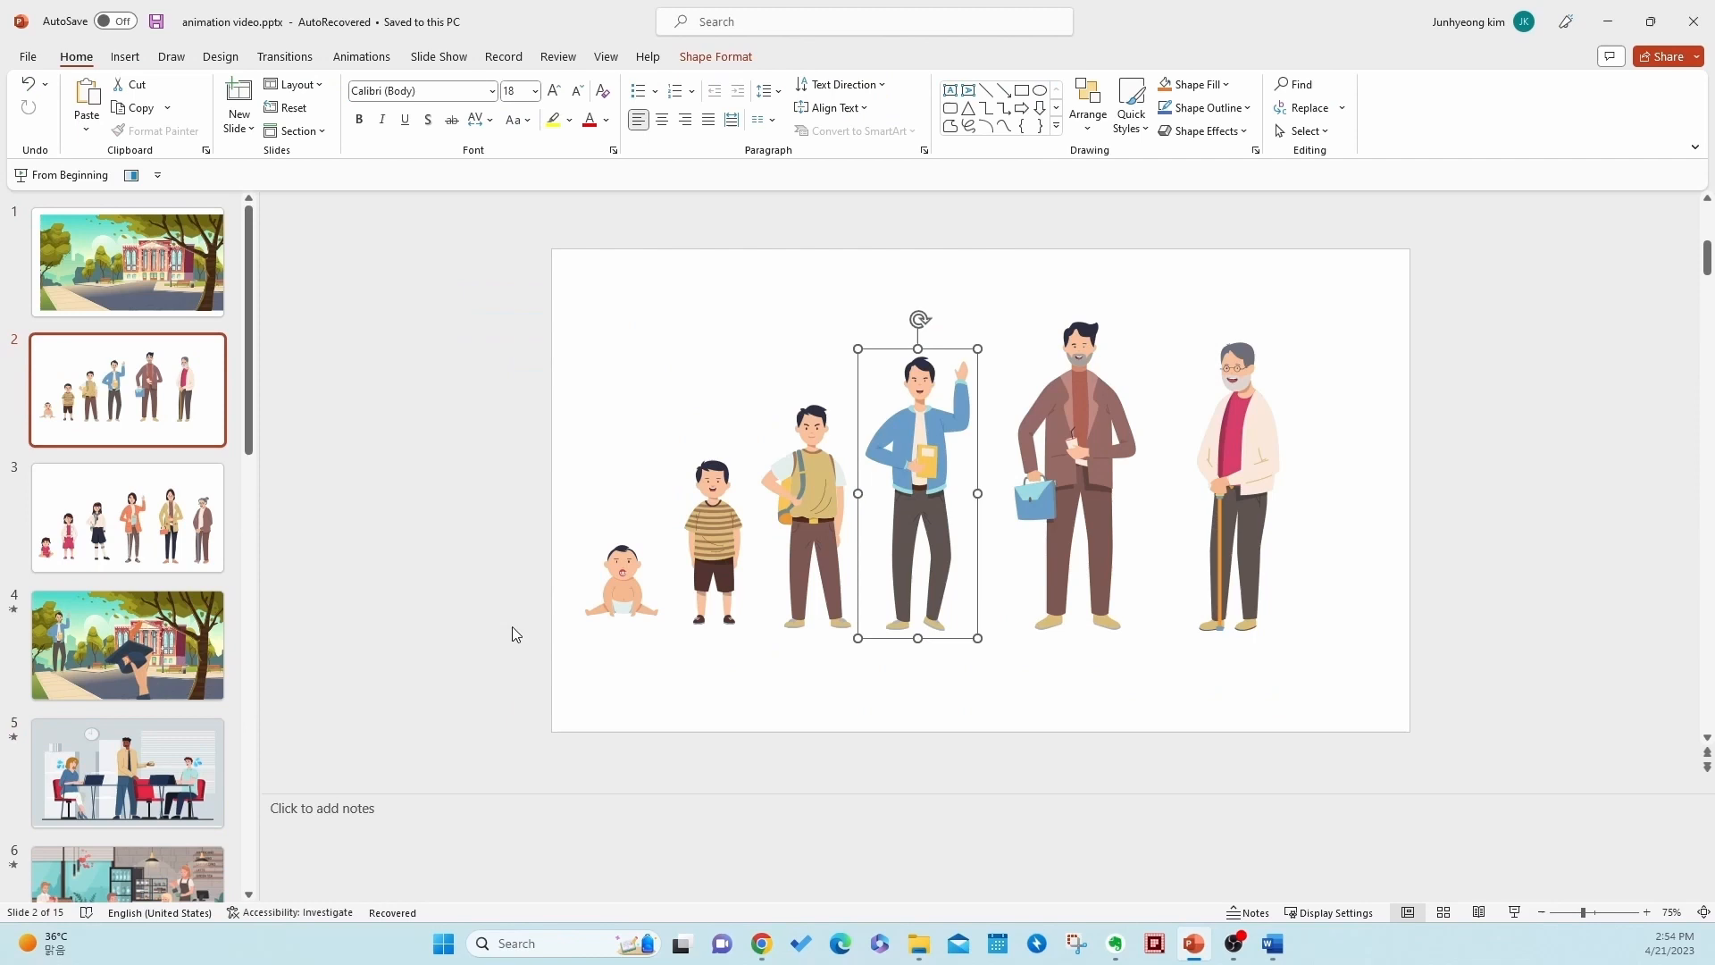
# - Copy the boy in the striped shirt from slide 2 to slide 7, enlarge him slightly and stand him beside the woman
pyautogui.click(805, 508)
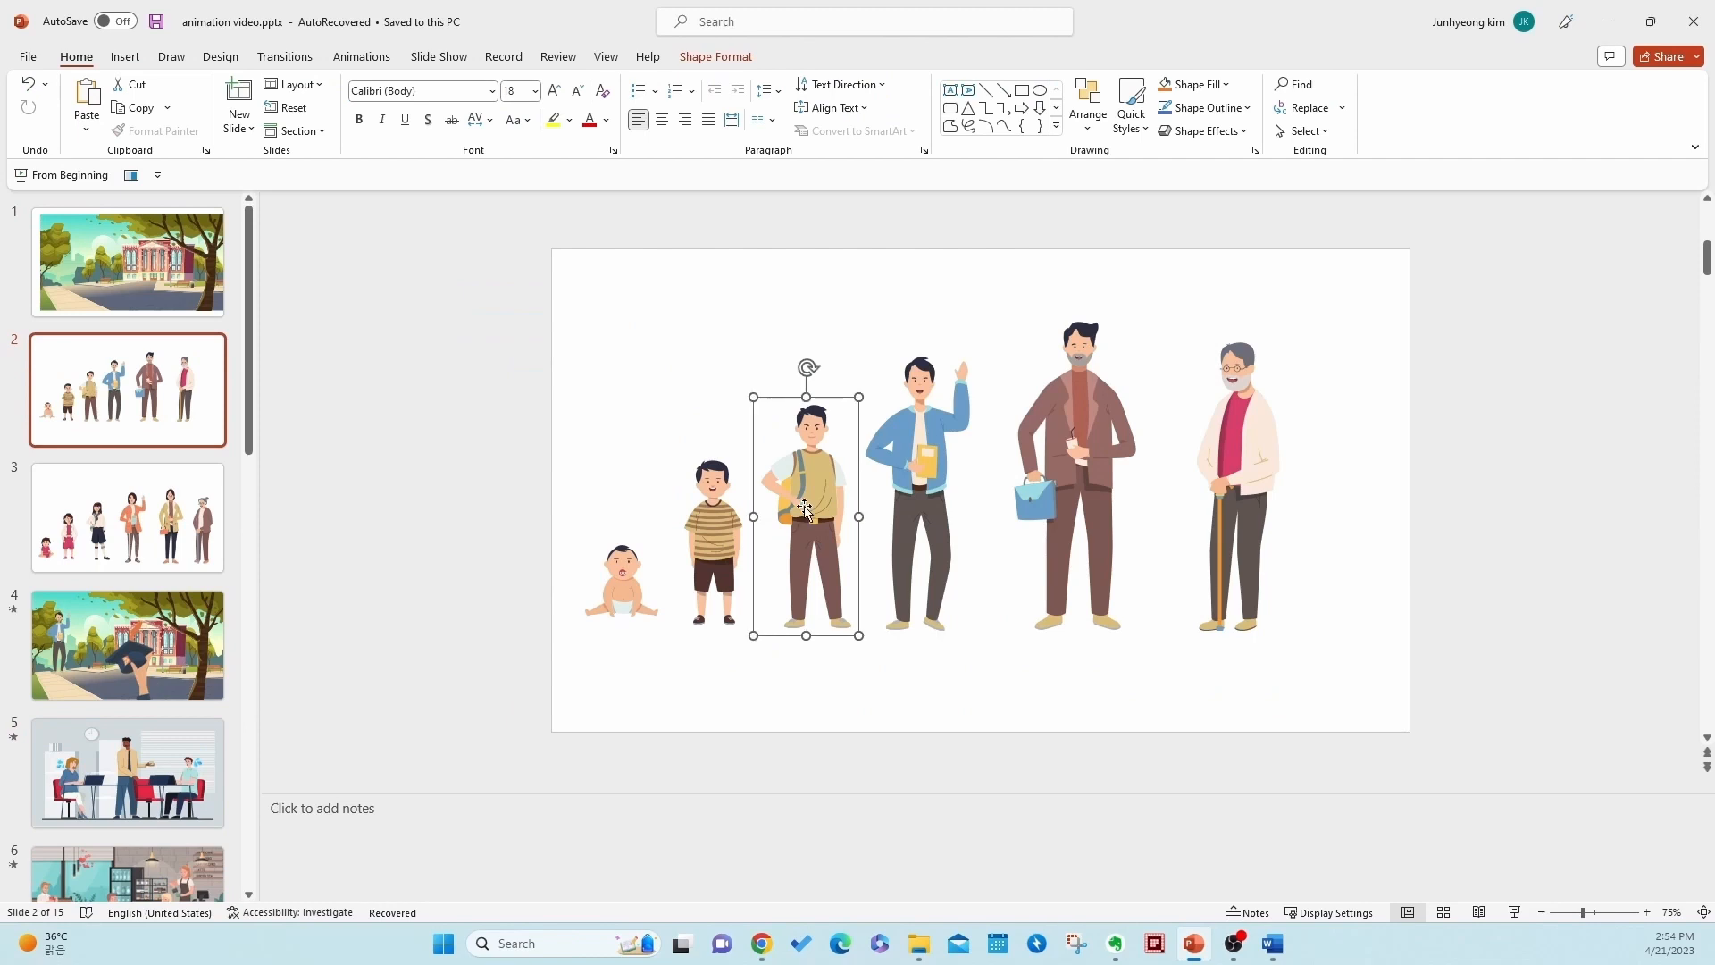
pyautogui.click(738, 561)
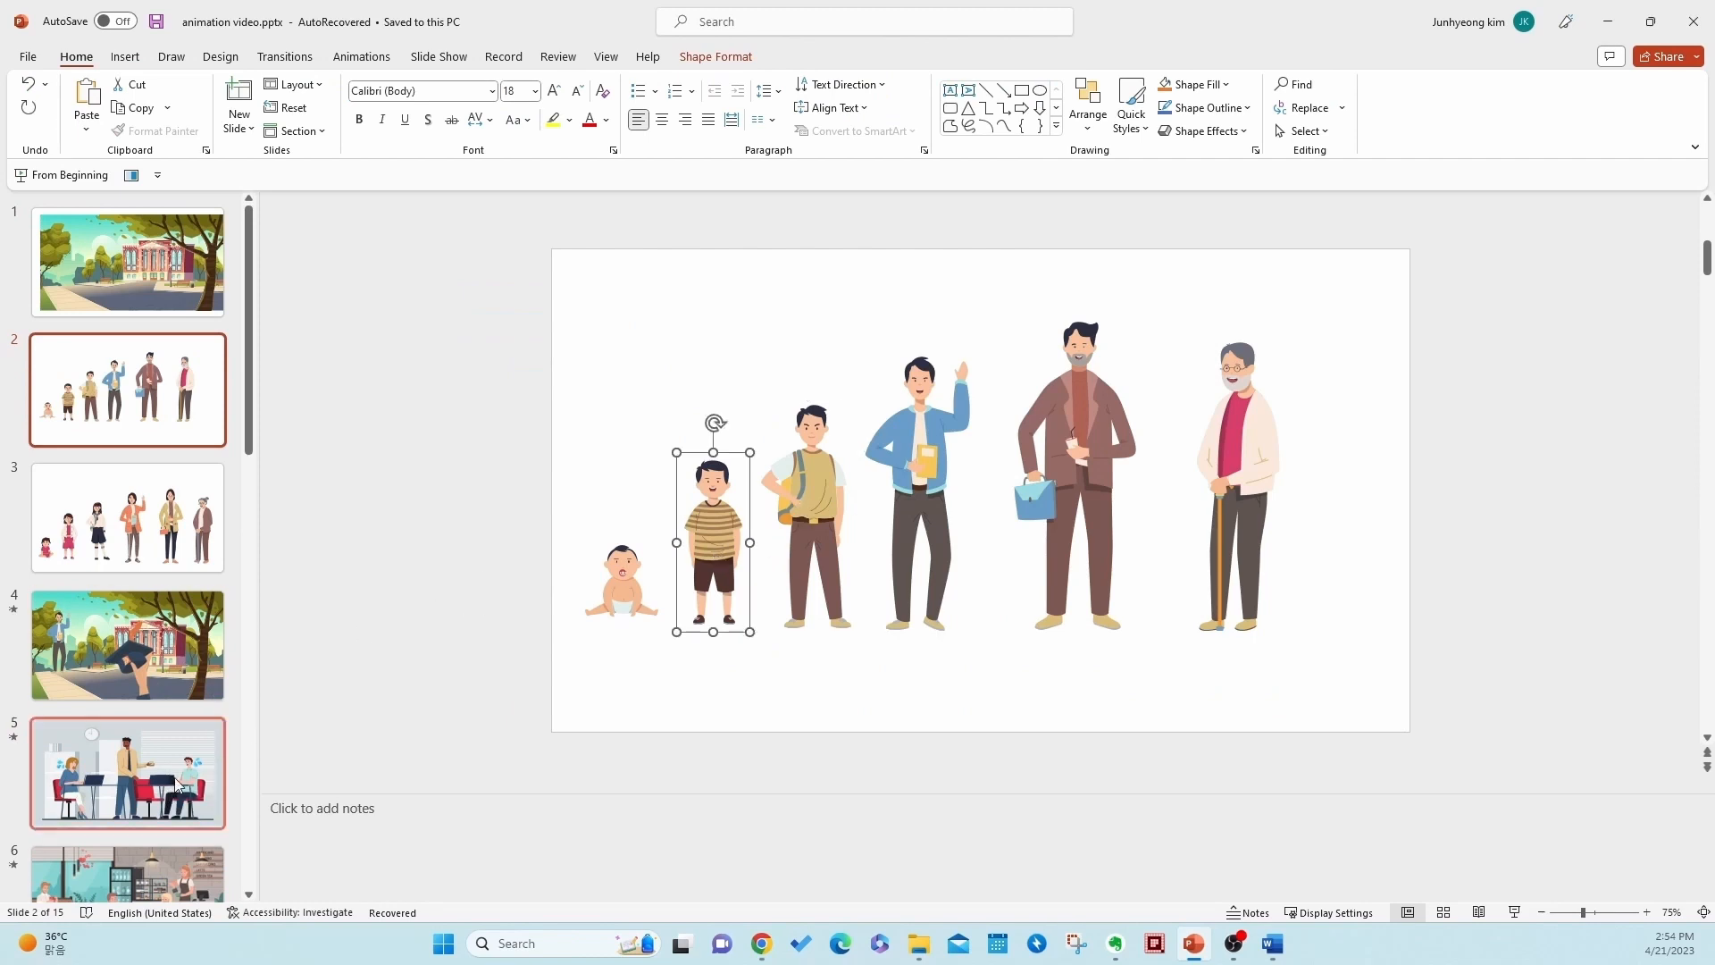
pyautogui.scroll(-2, 201, 838)
pyautogui.scroll(-2, 179, 697)
pyautogui.click(128, 771)
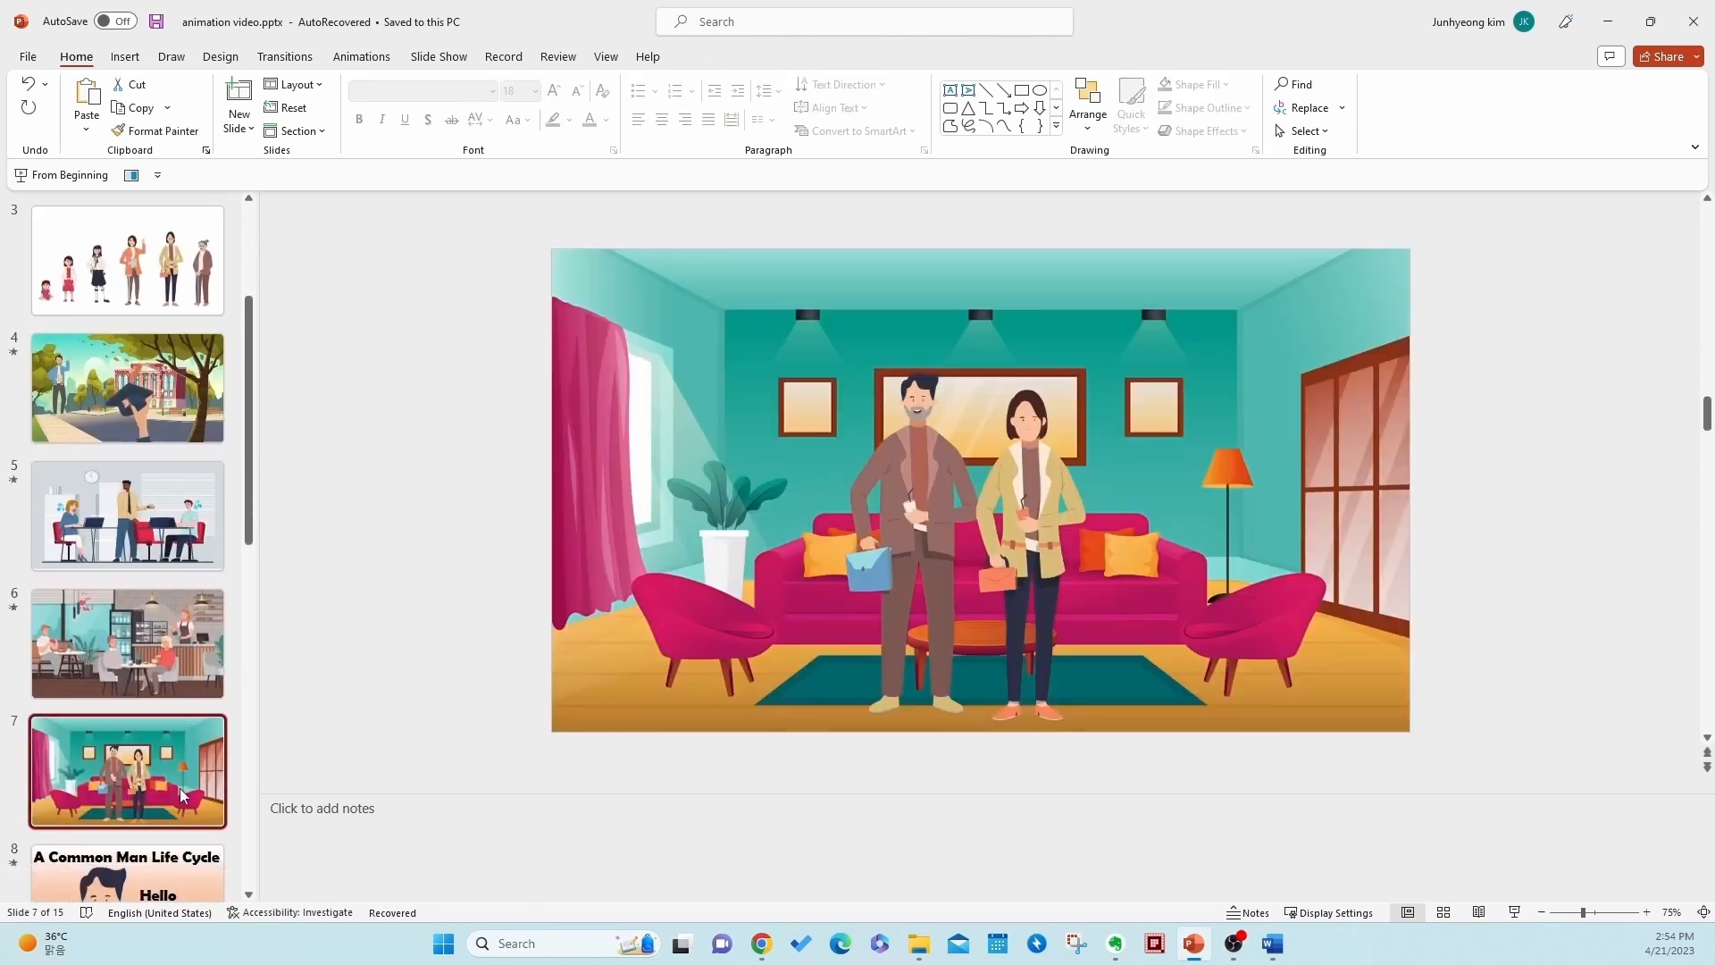
pyautogui.hotkey('ctrl', 'v')
pyautogui.moveTo(719, 514); pyautogui.dragTo(1125, 645)
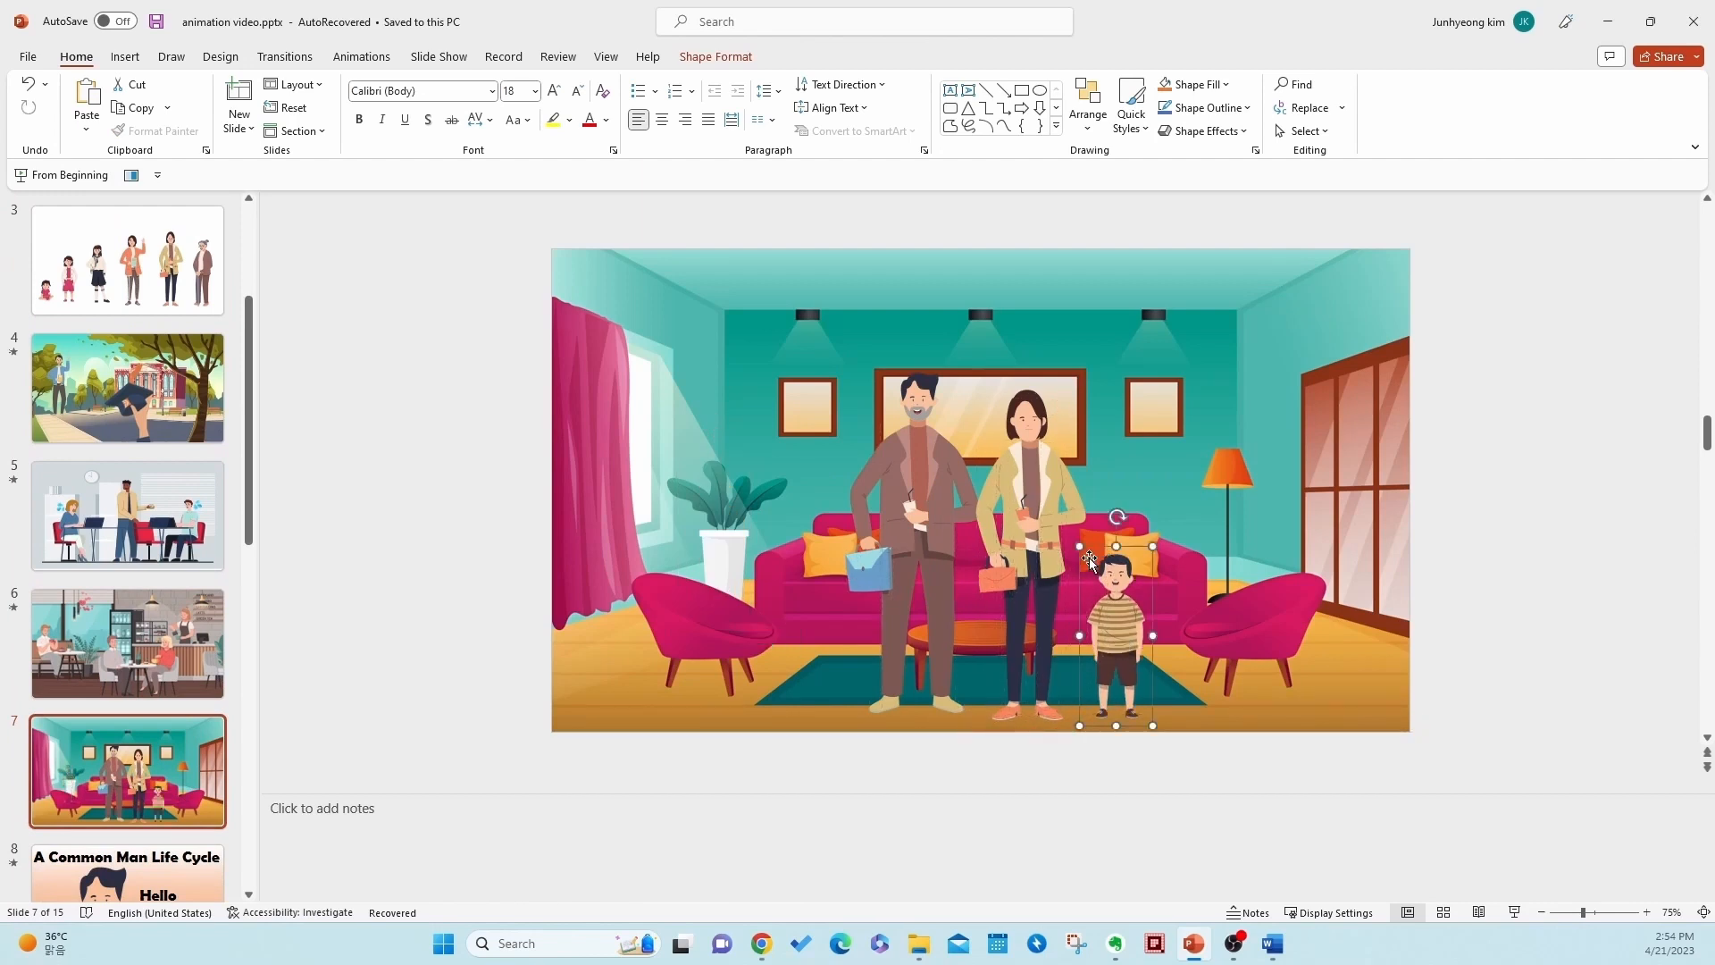
pyautogui.moveTo(1079, 545); pyautogui.dragTo(1077, 540)
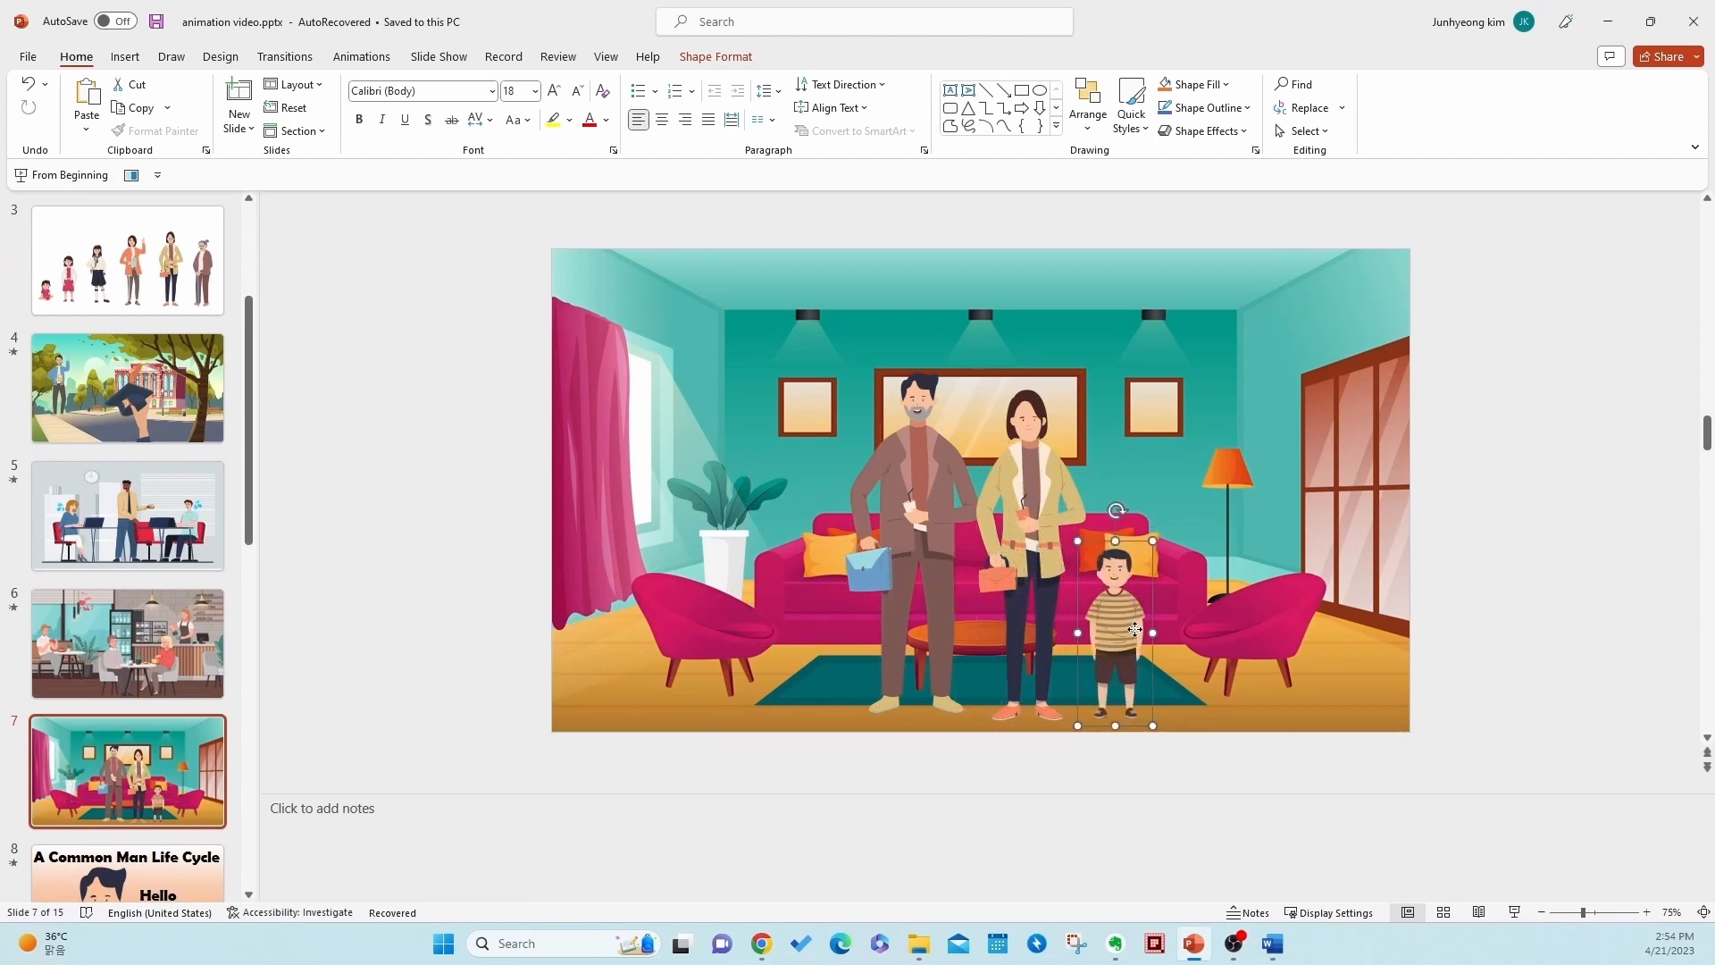
pyautogui.moveTo(1136, 633); pyautogui.dragTo(1122, 634)
# - Copy the small girl in the pink outfit from slide 3 to slide 7 and stand her beside the man
pyautogui.click(128, 259)
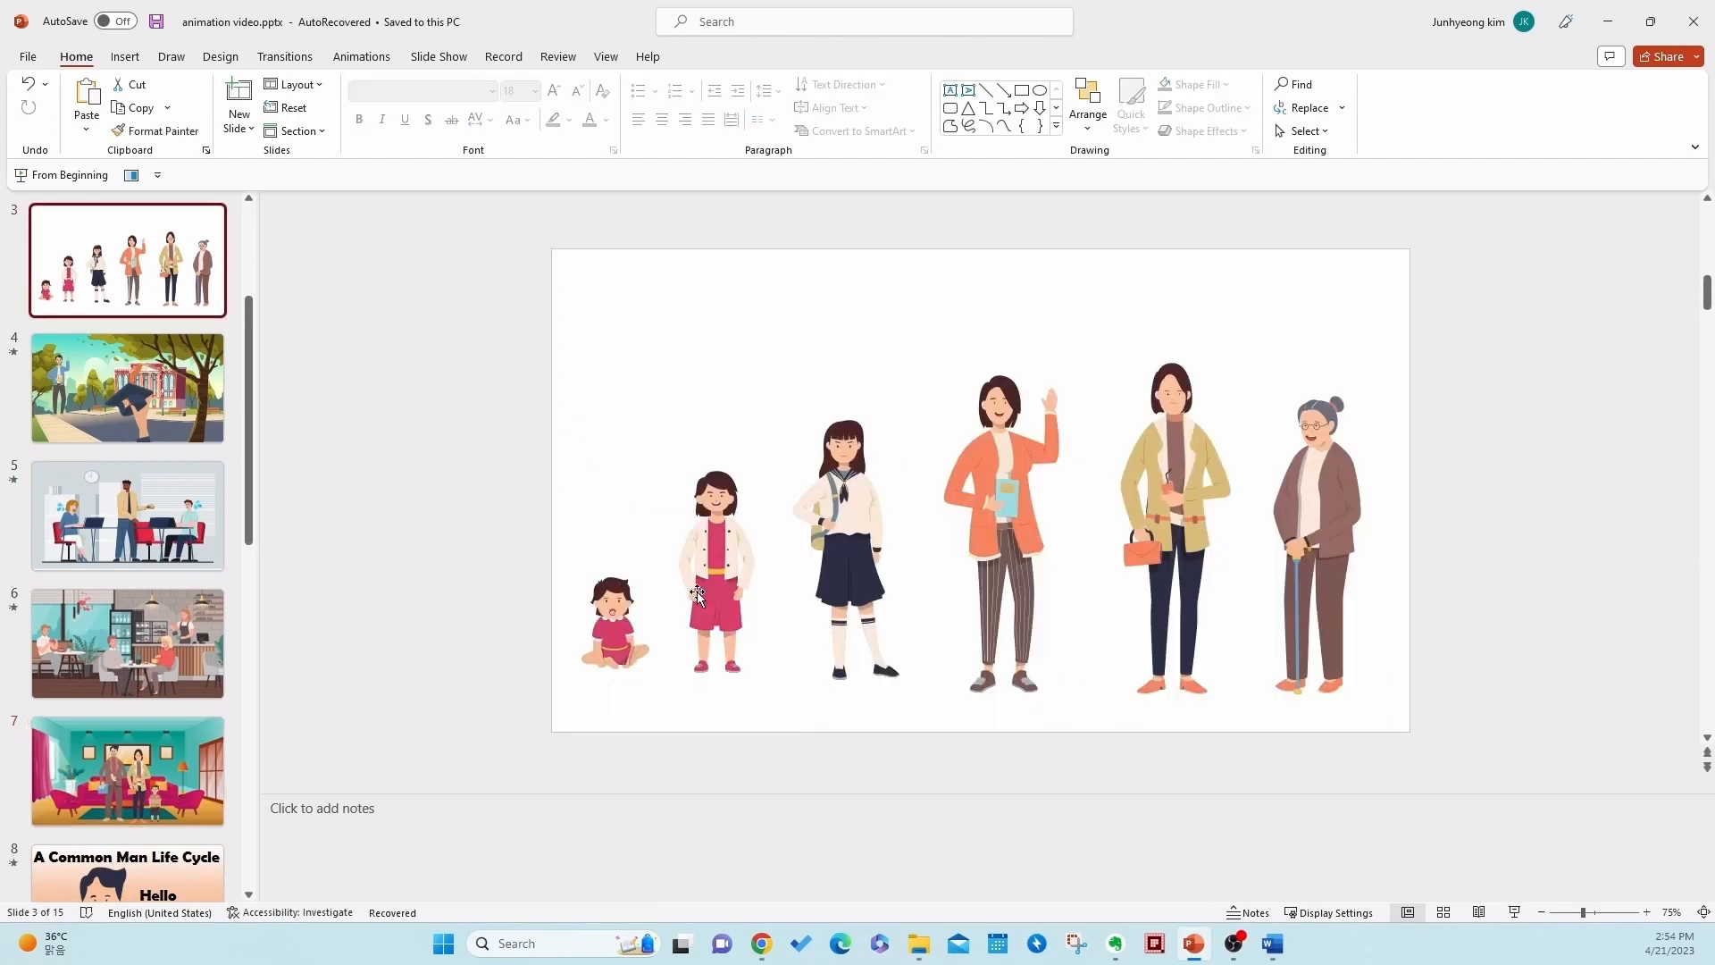
pyautogui.click(701, 590)
pyautogui.click(128, 771)
pyautogui.hotkey('ctrl', 'v')
pyautogui.moveTo(715, 617); pyautogui.dragTo(811, 631)
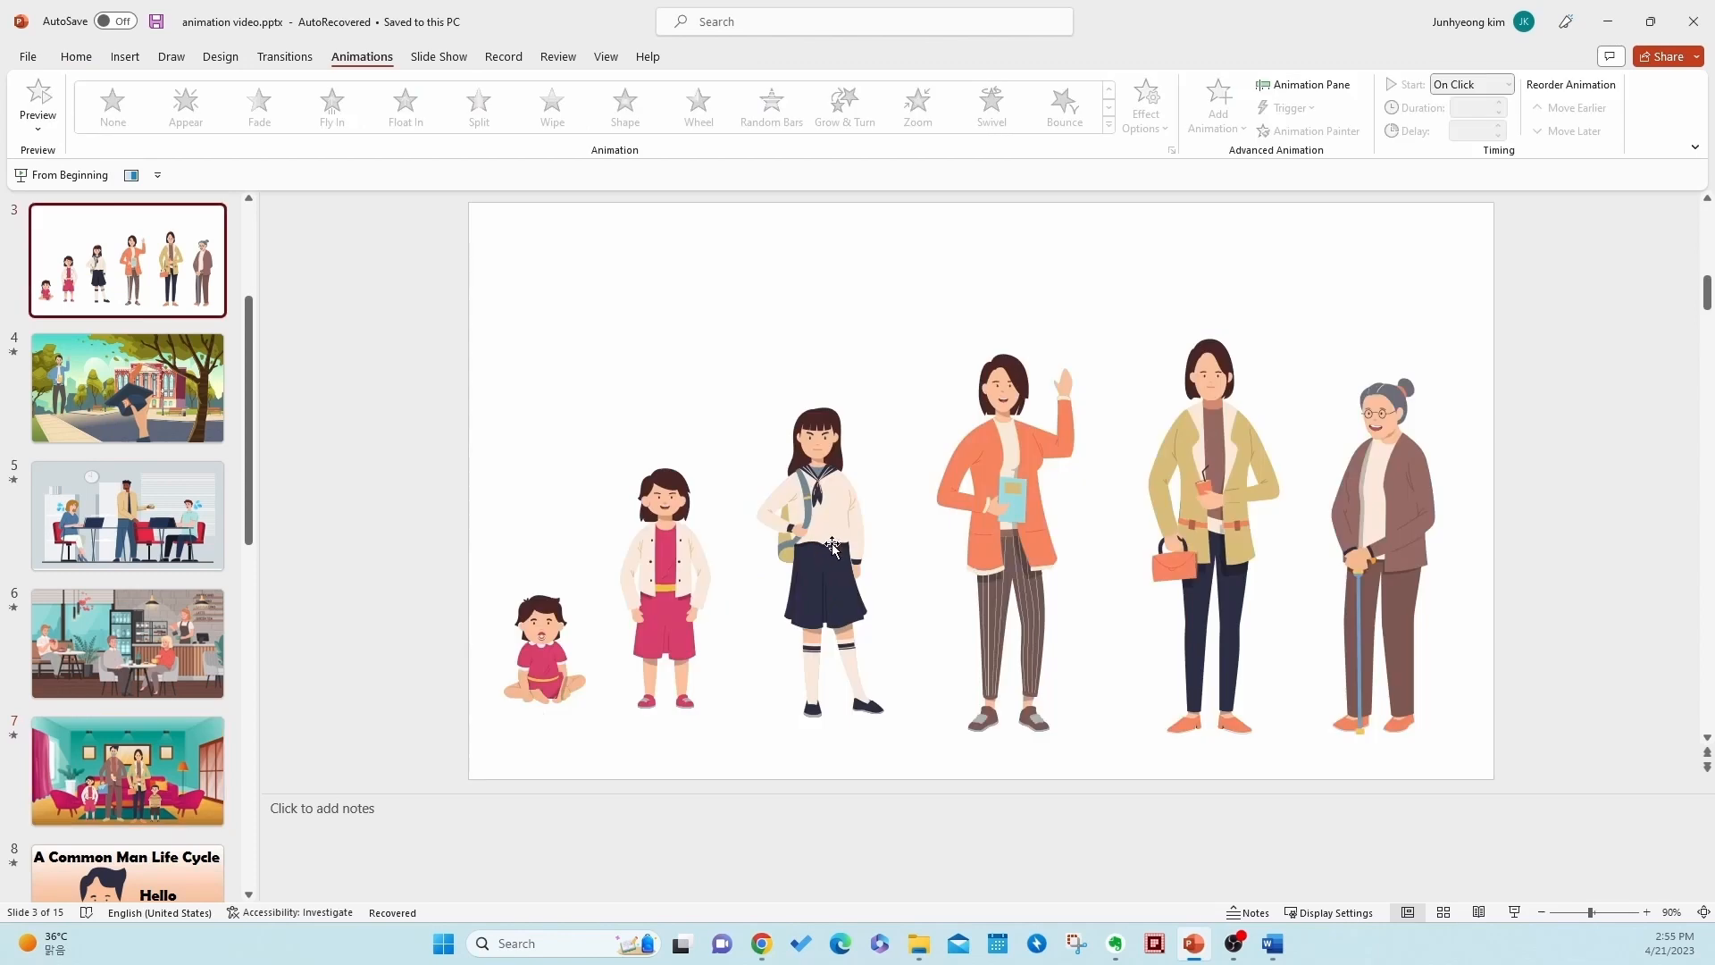
# - Copy the schoolgirl with the backpack from slide 3 to slide 7 and park her outside the slide, beyond the pink curtain
pyautogui.click(832, 543)
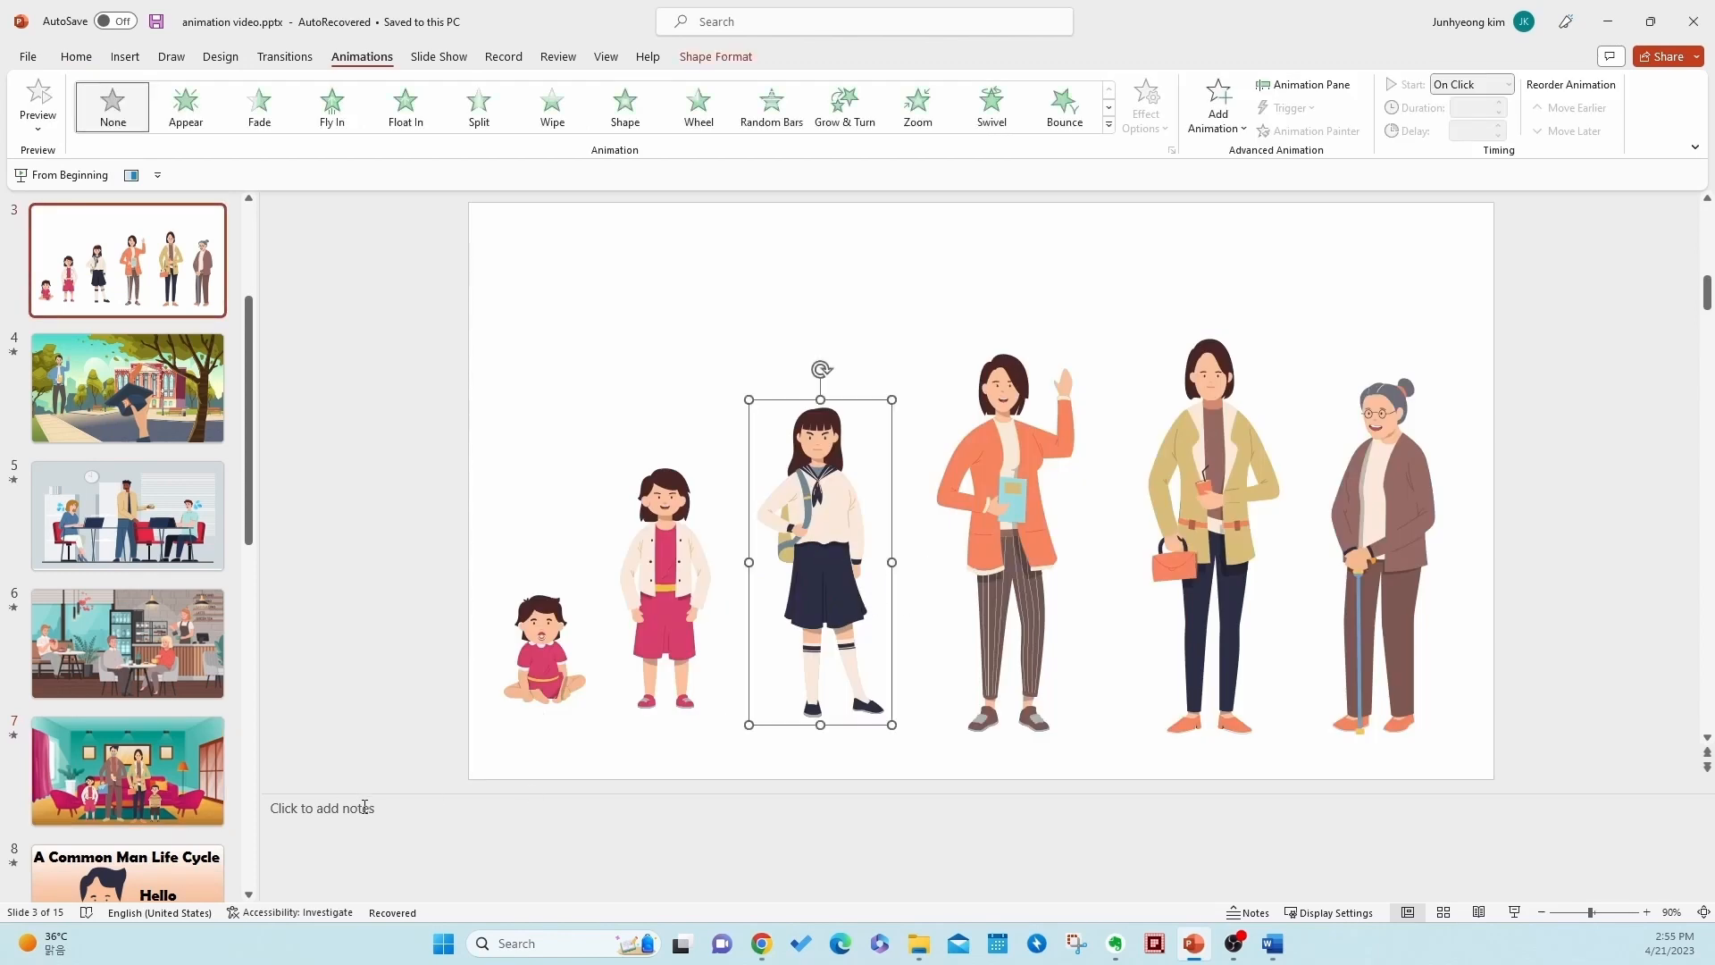
pyautogui.click(185, 798)
pyautogui.hotkey('ctrl', 'v')
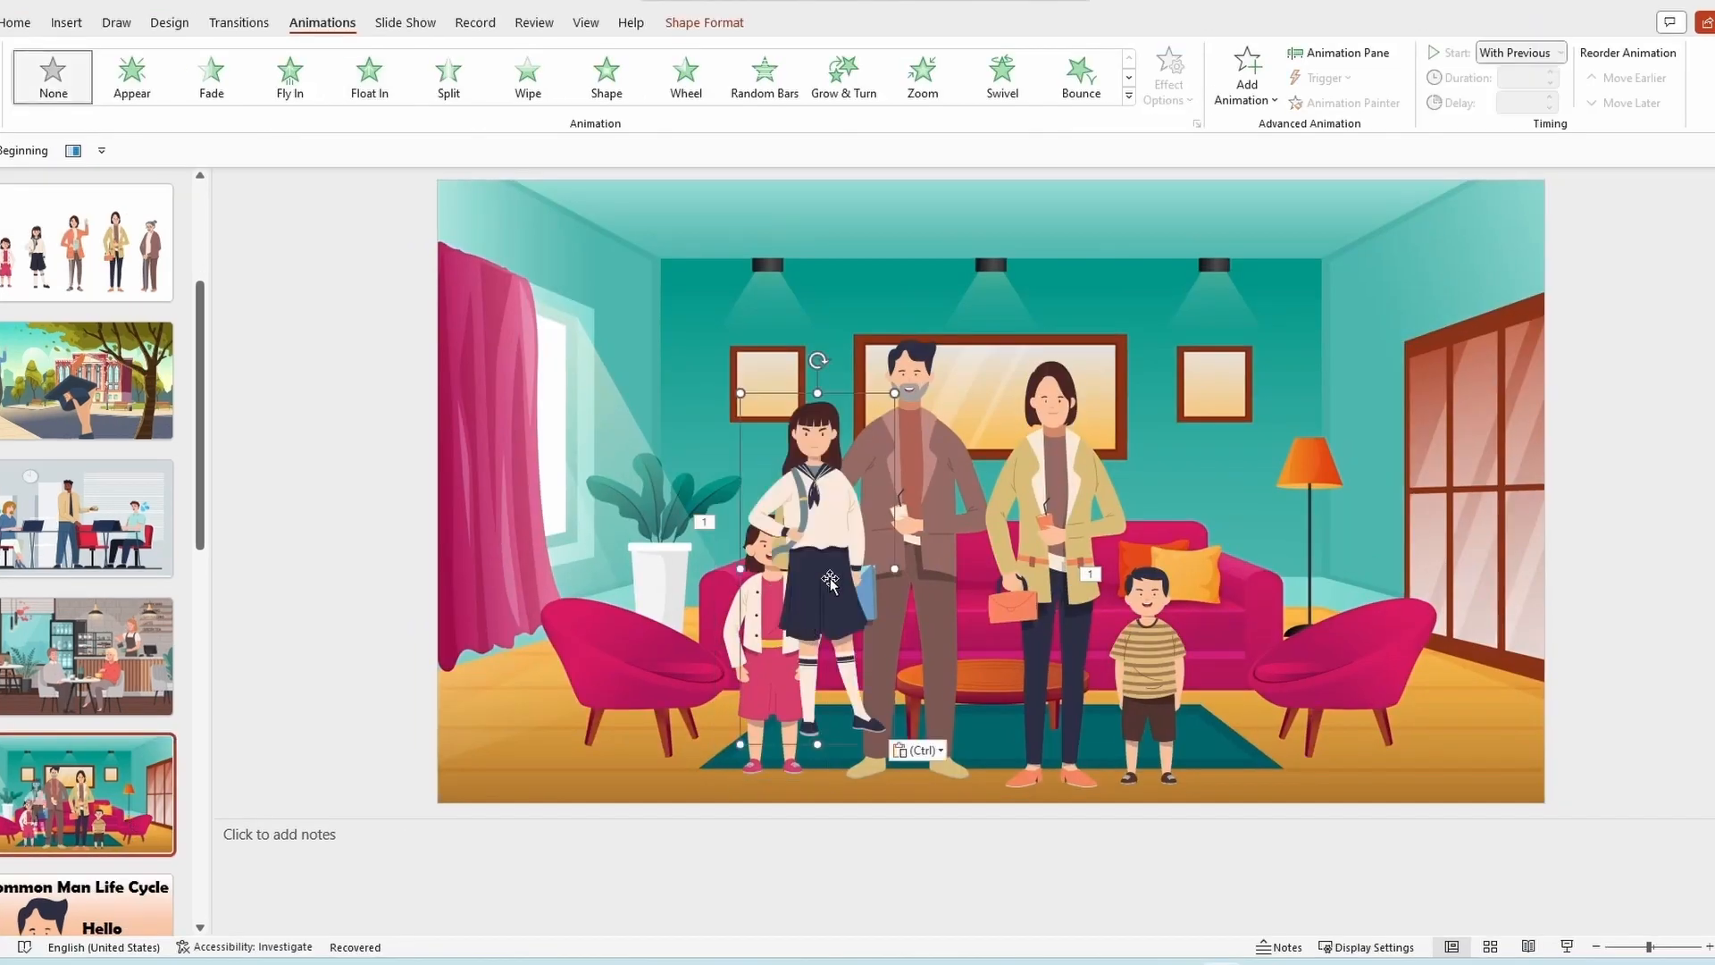
pyautogui.moveTo(766, 617); pyautogui.dragTo(770, 594)
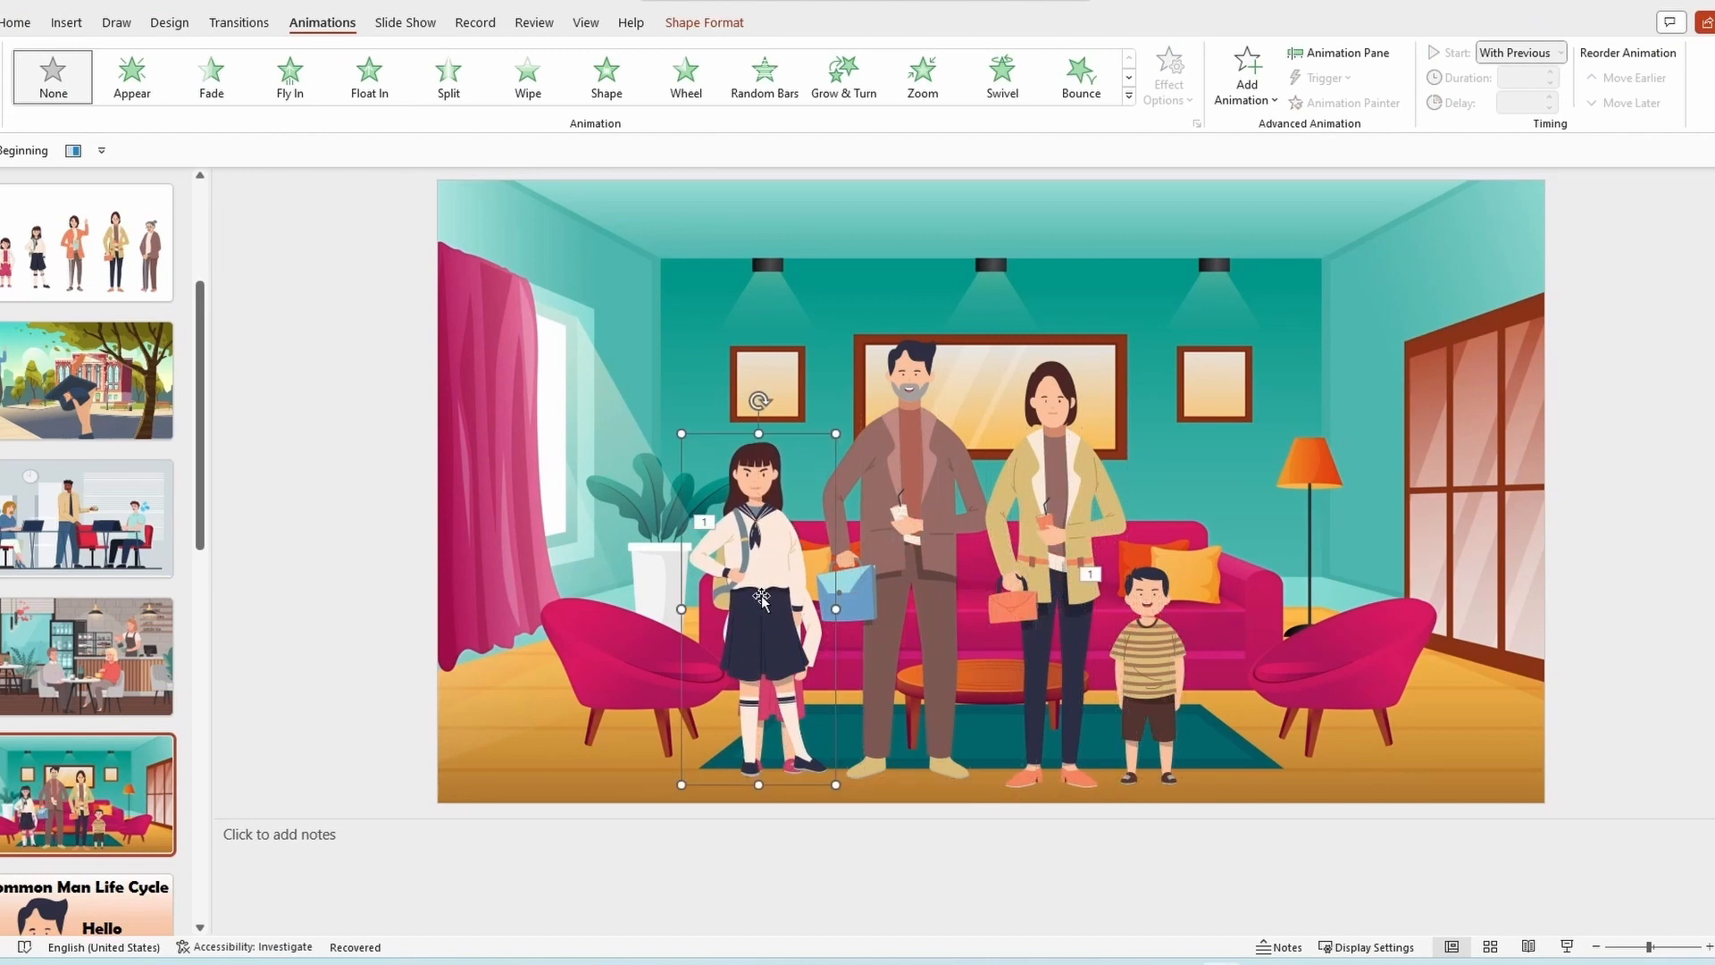
pyautogui.moveTo(761, 599); pyautogui.dragTo(368, 564)
# - Select the small girl in the pink outfit and show the Animation Pane
pyautogui.click(757, 641)
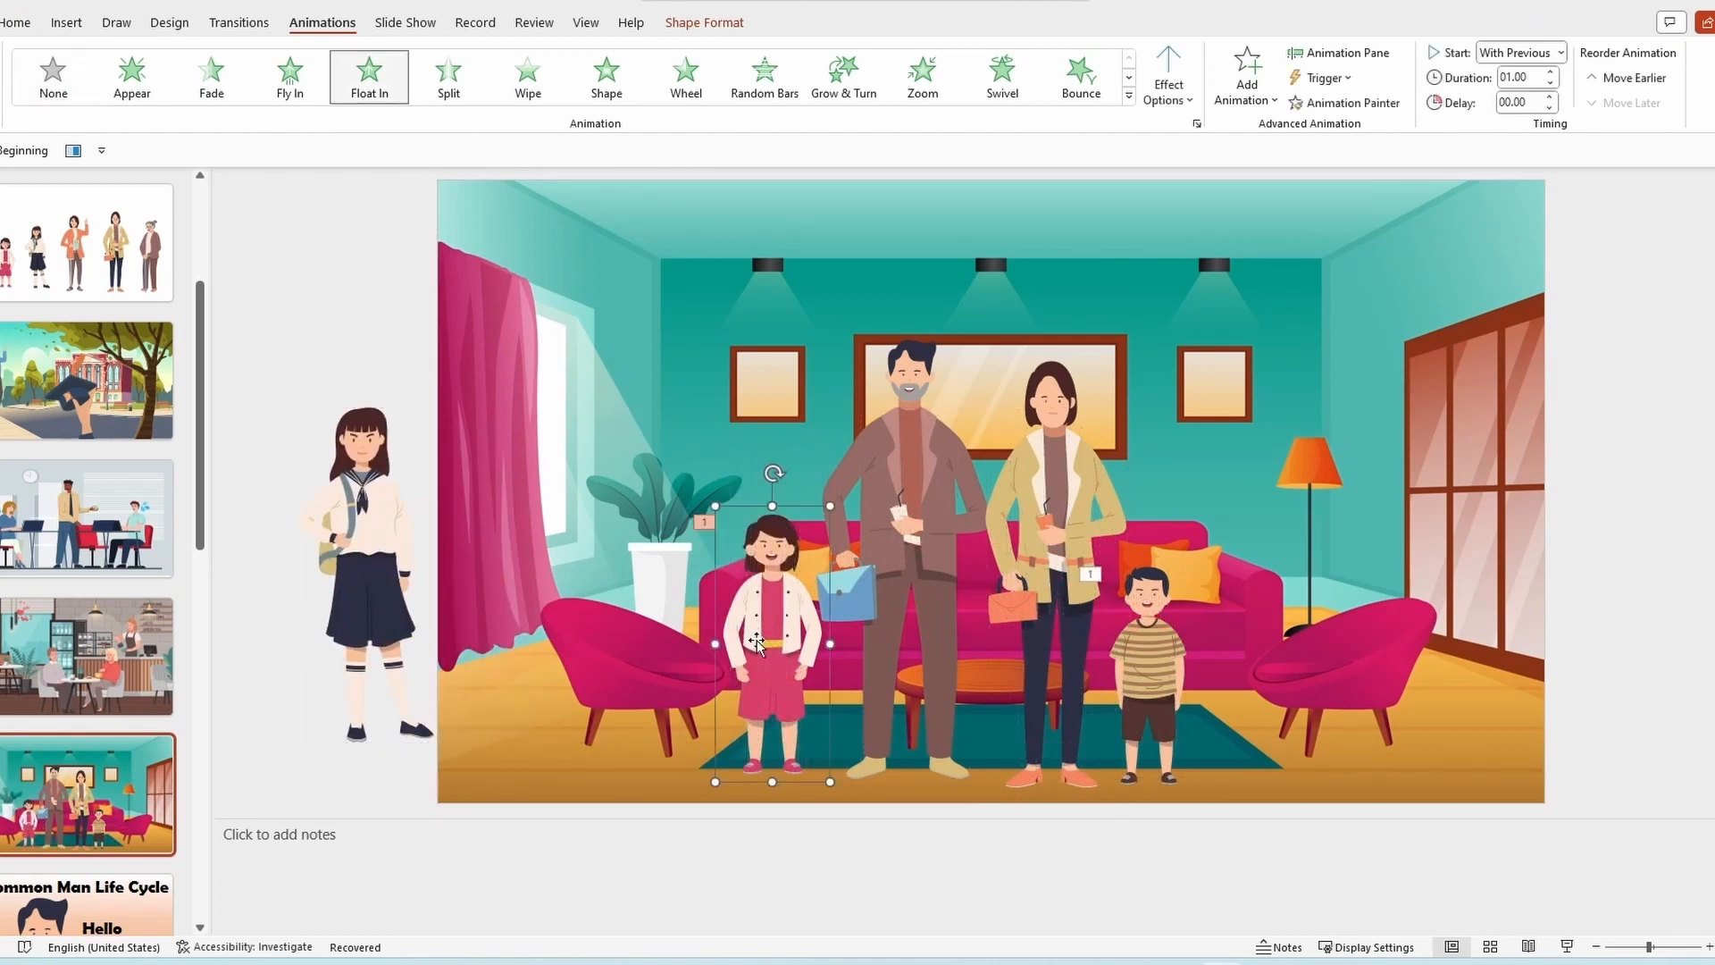
pyautogui.click(1348, 53)
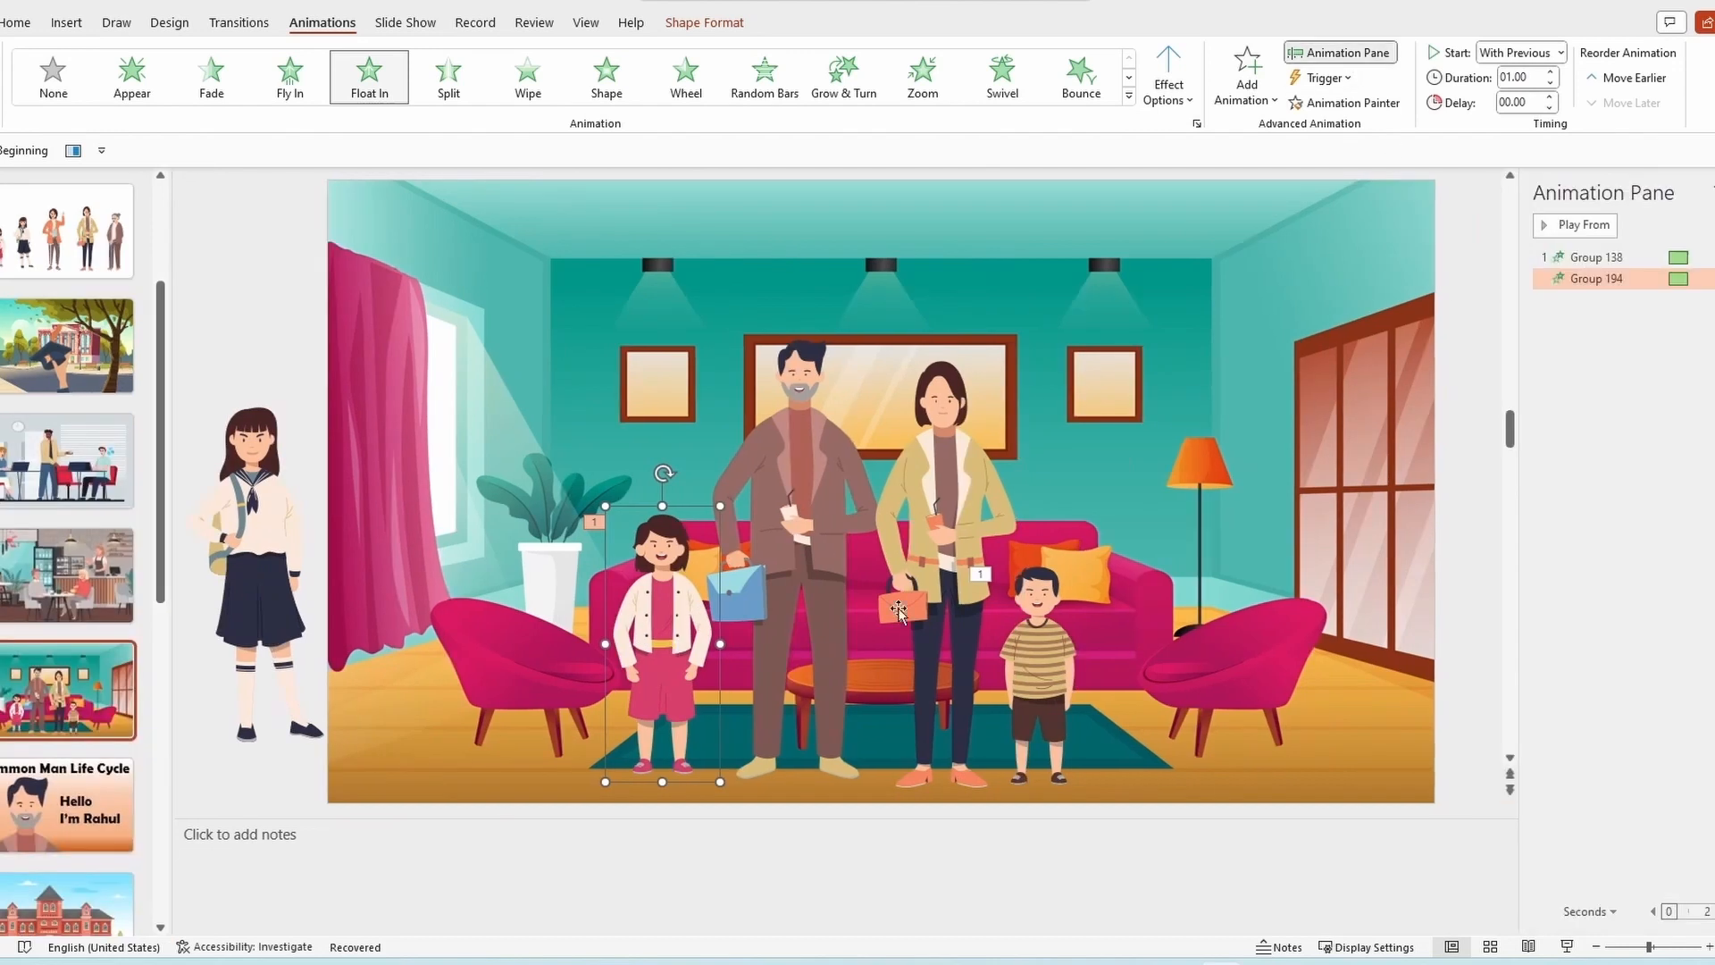
# - Try a Fly Out exit effect on the small girl and undo it
pyautogui.click(1131, 82)
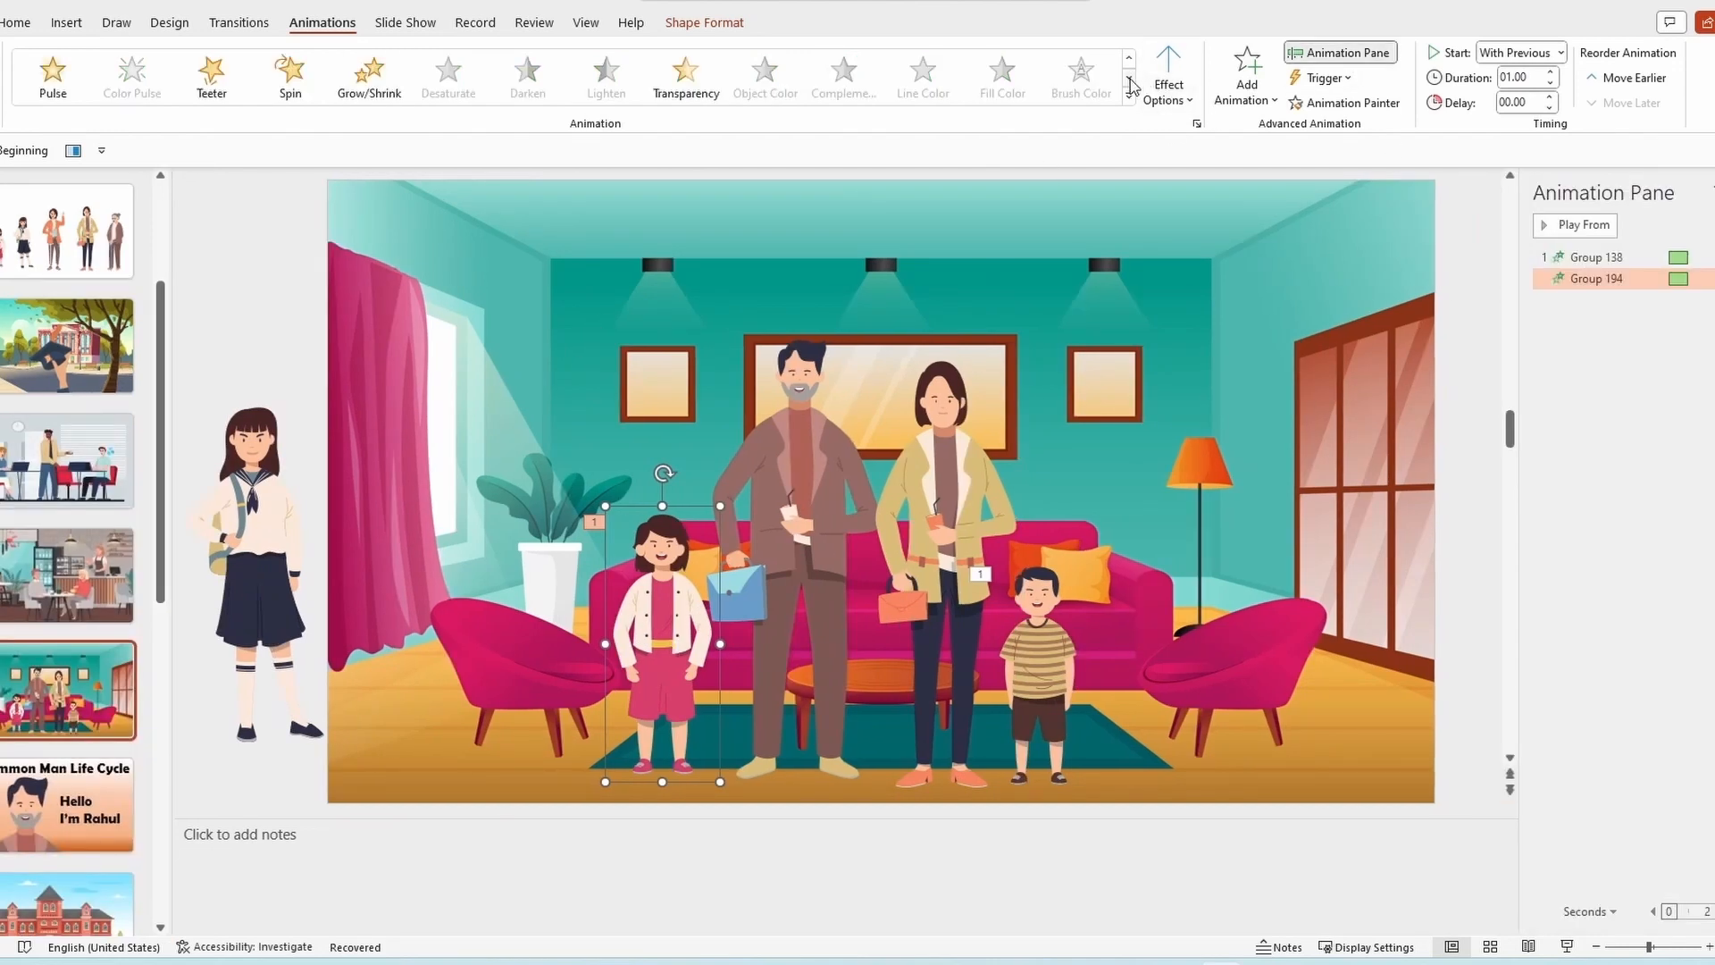
pyautogui.click(1130, 81)
pyautogui.click(622, 104)
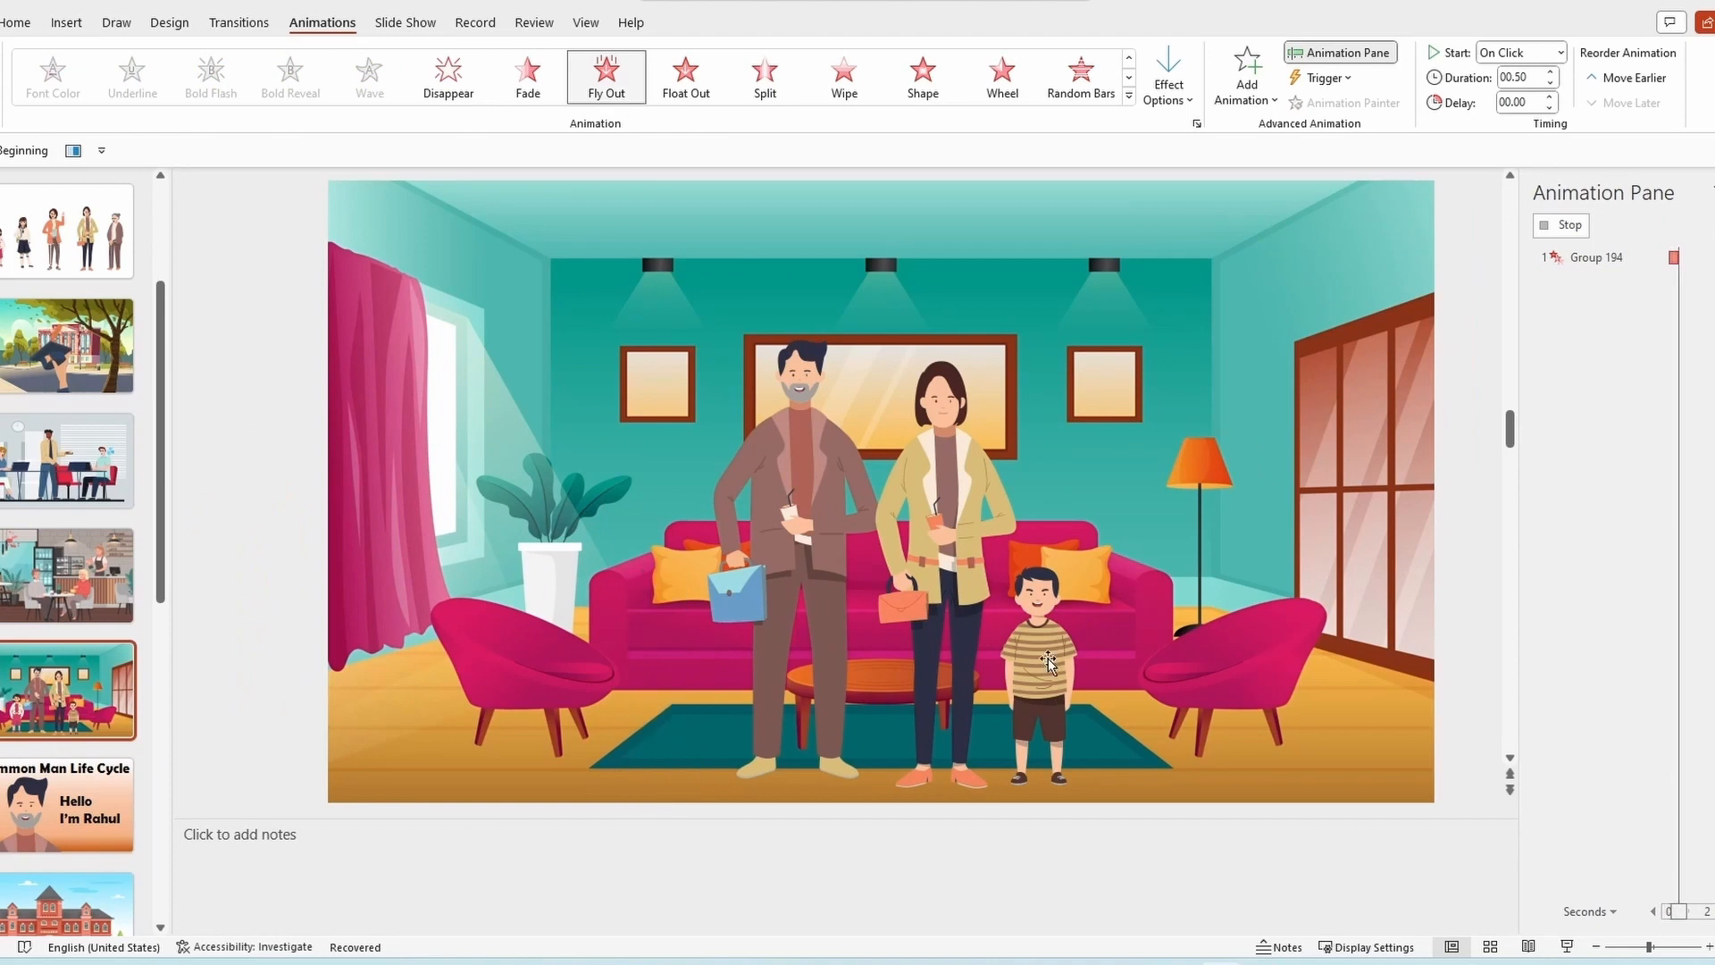
pyautogui.hotkey('ctrl', 'z')
# - Apply the Float Out exit effect to the small girl and the small boy together
pyautogui.click(701, 670)
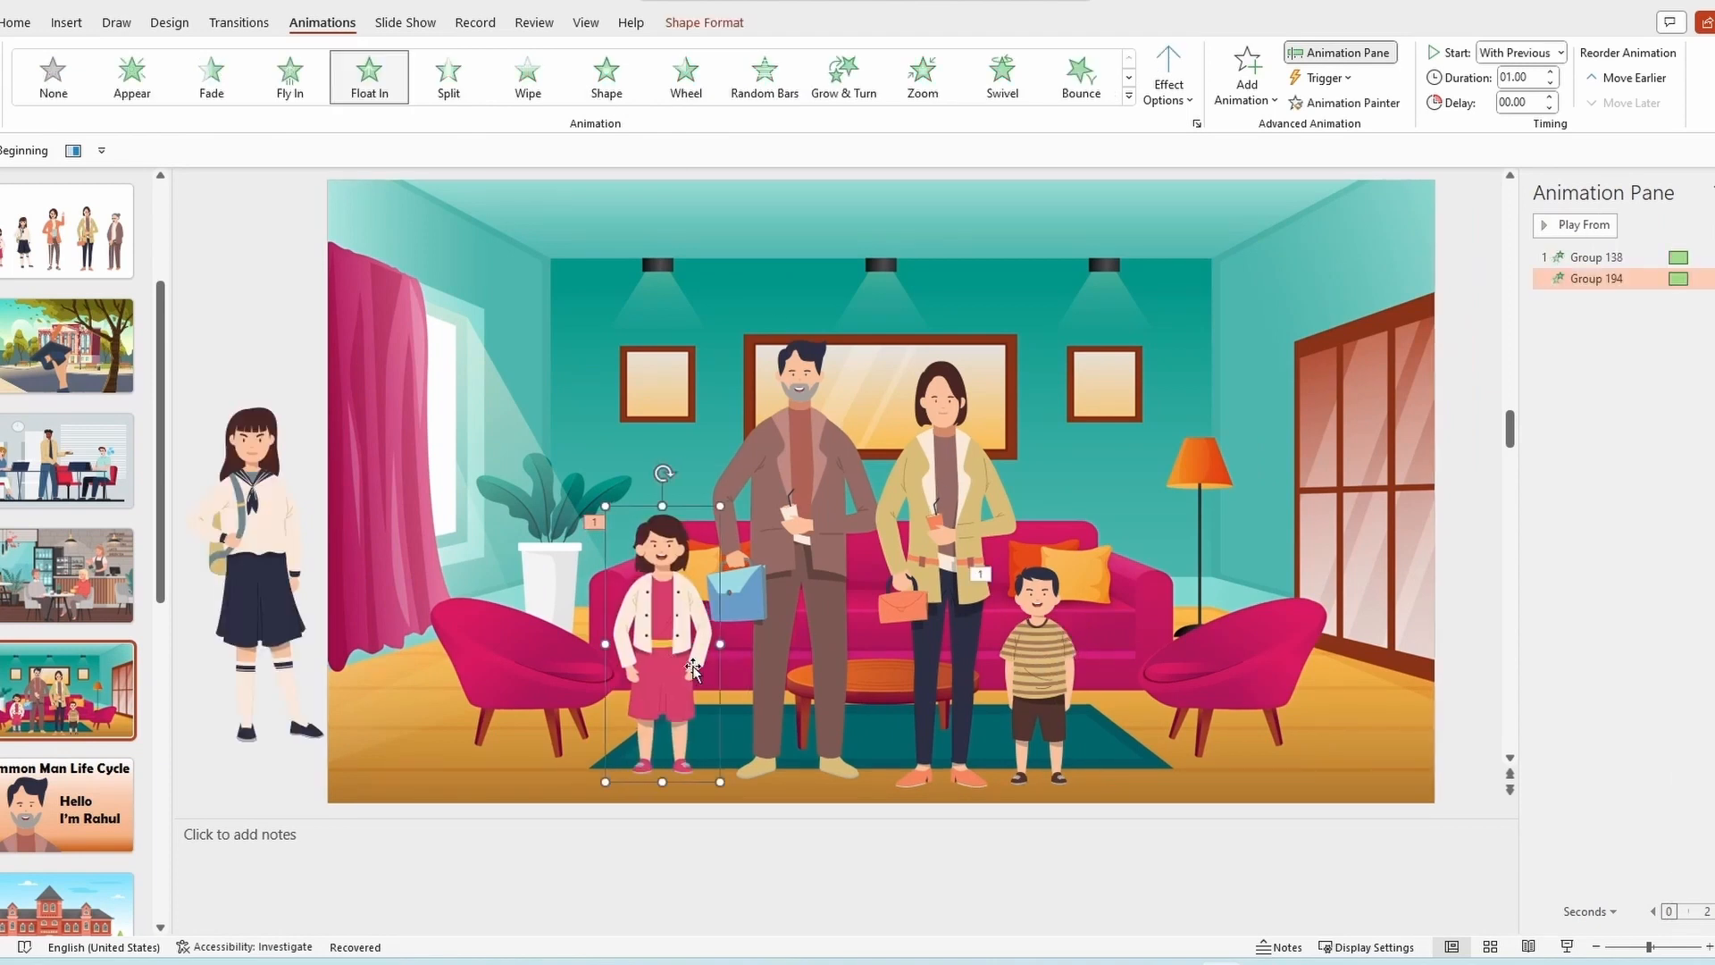
pyautogui.keyDown('shift'); pyautogui.click(1006, 668); pyautogui.keyUp('shift')
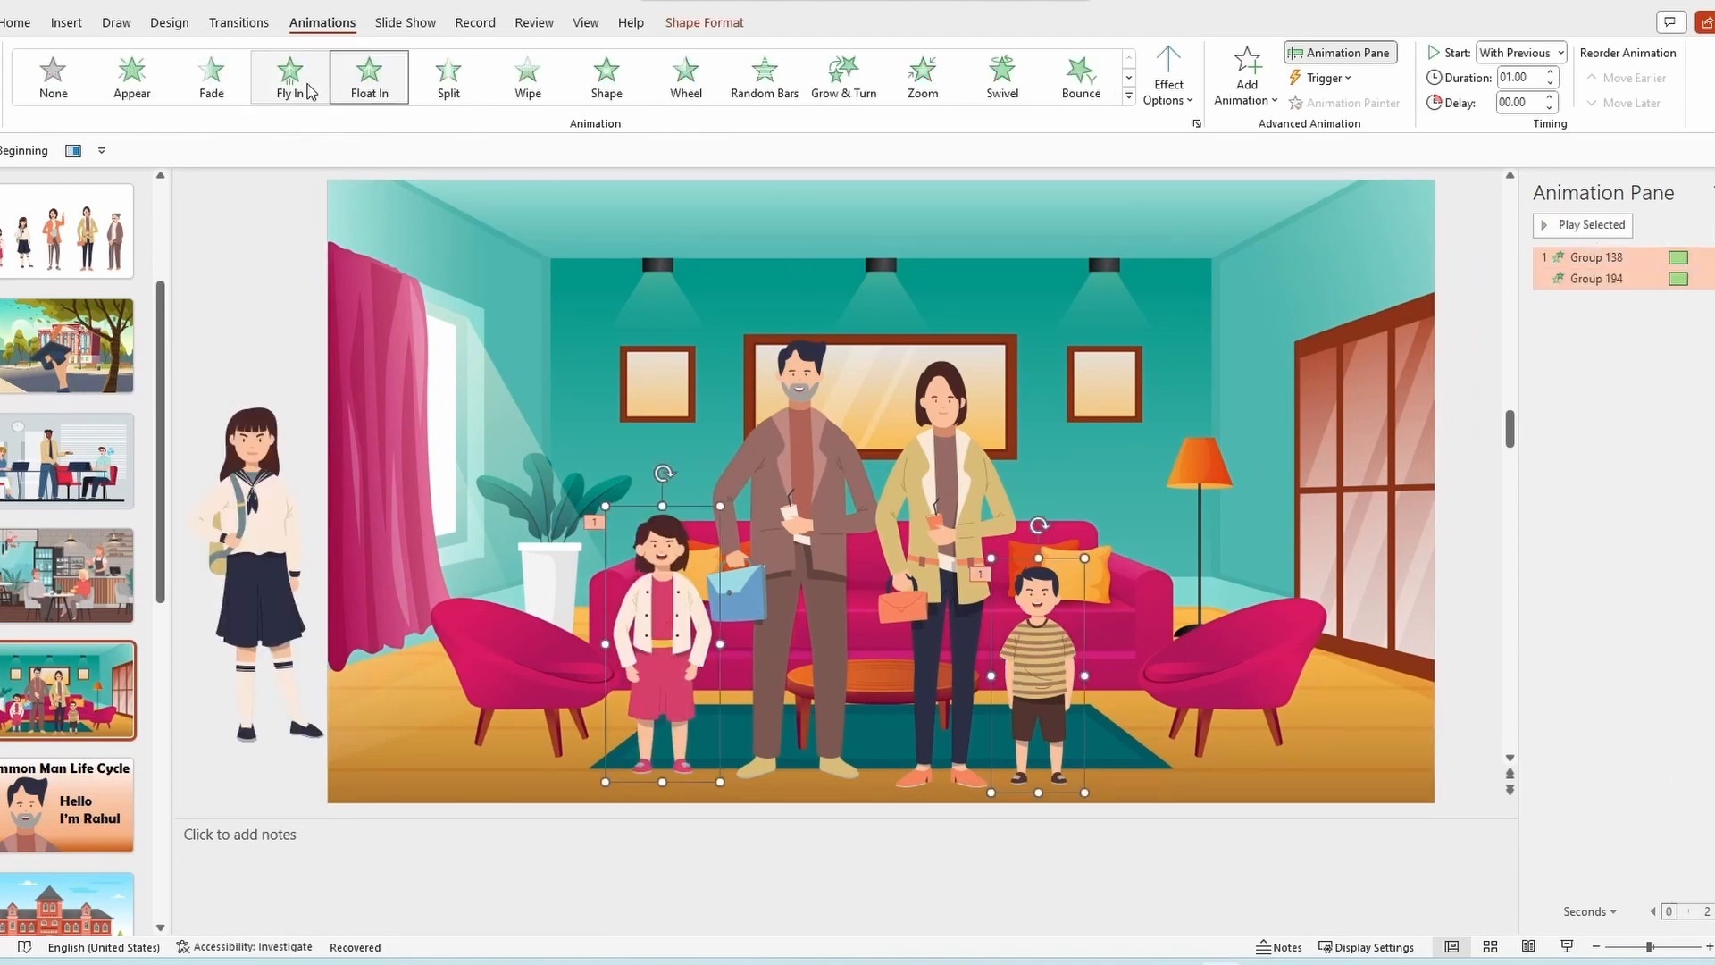
pyautogui.click(1130, 78)
pyautogui.click(1130, 79)
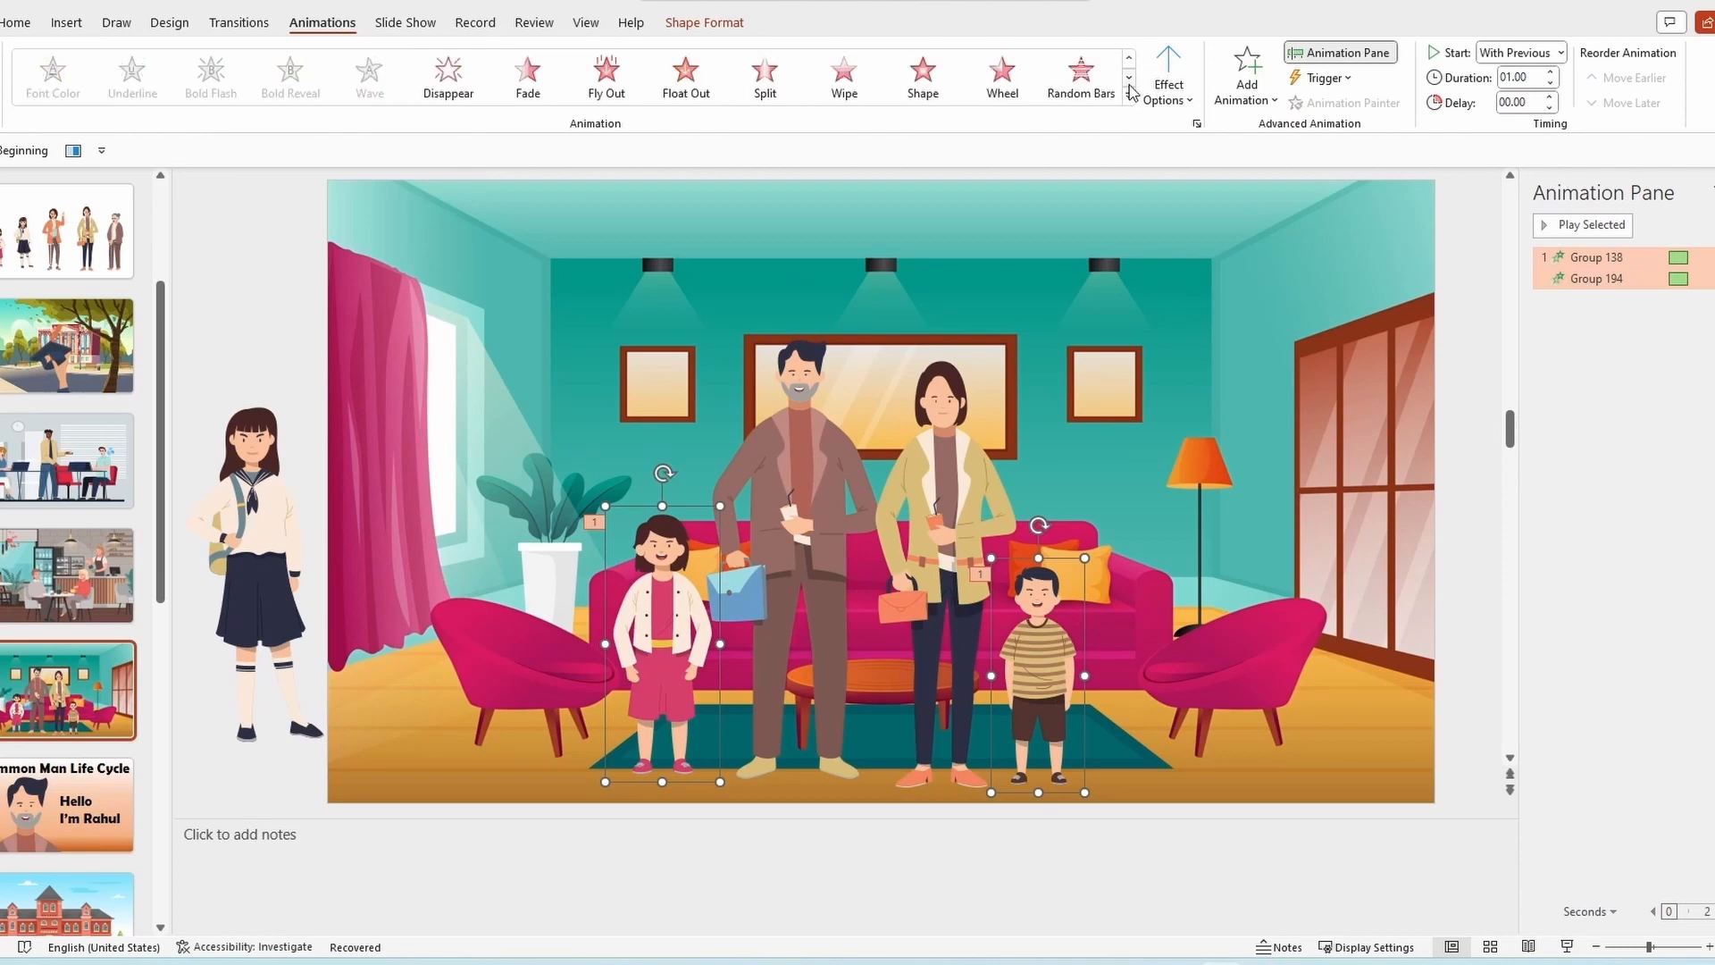
pyautogui.click(456, 90)
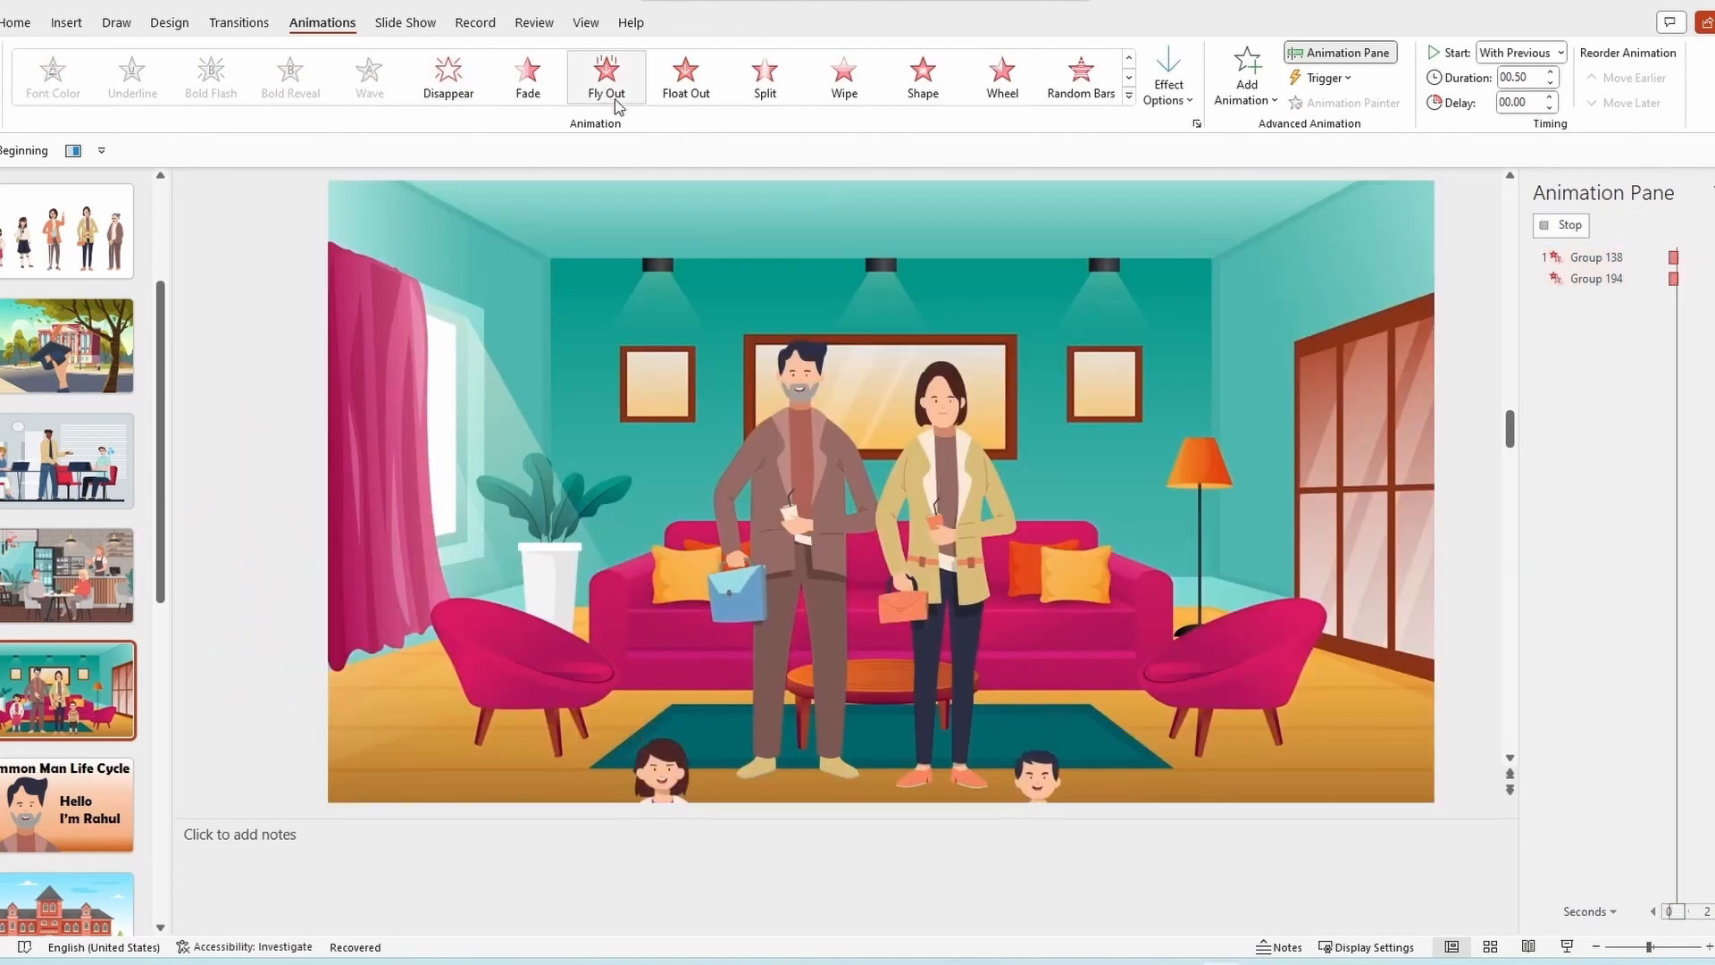
pyautogui.click(686, 79)
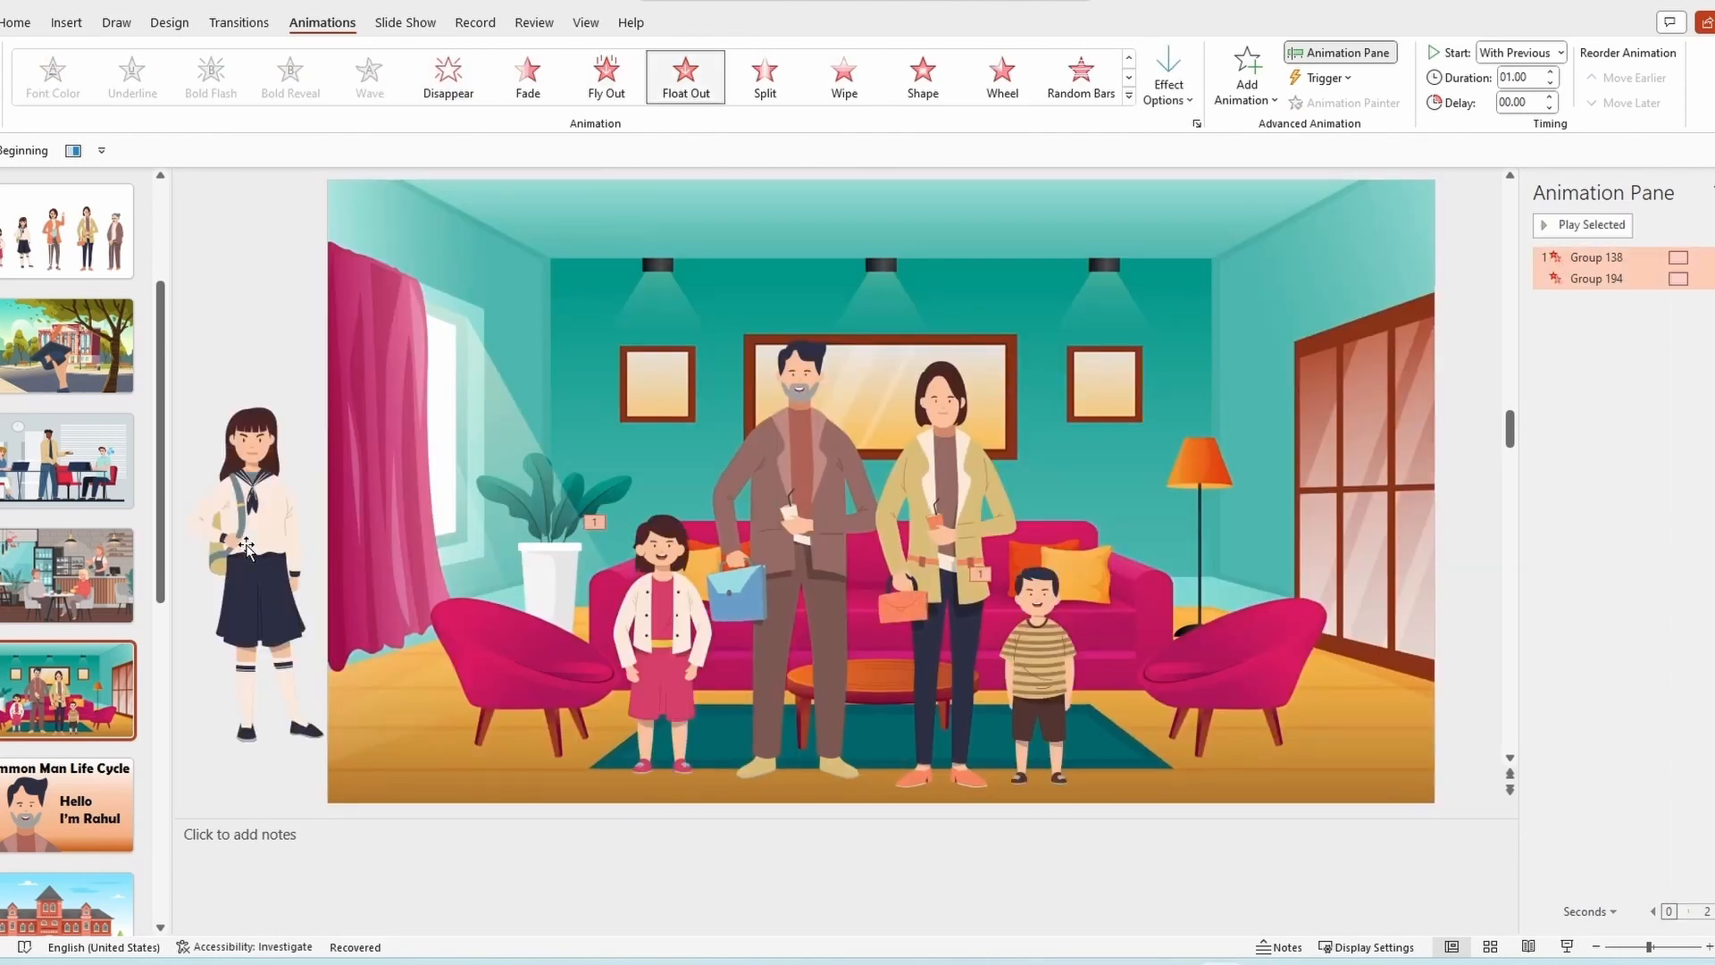
# - Move the schoolgirl back into the living room, standing in front of the small girl
pyautogui.click(250, 490)
pyautogui.moveTo(250, 490); pyautogui.dragTo(657, 616)
# - Copy the boy with the backpack from slide 2 to slide 7, place him over the small boy and enlarge him slightly
pyautogui.click(69, 273)
pyautogui.click(71, 297)
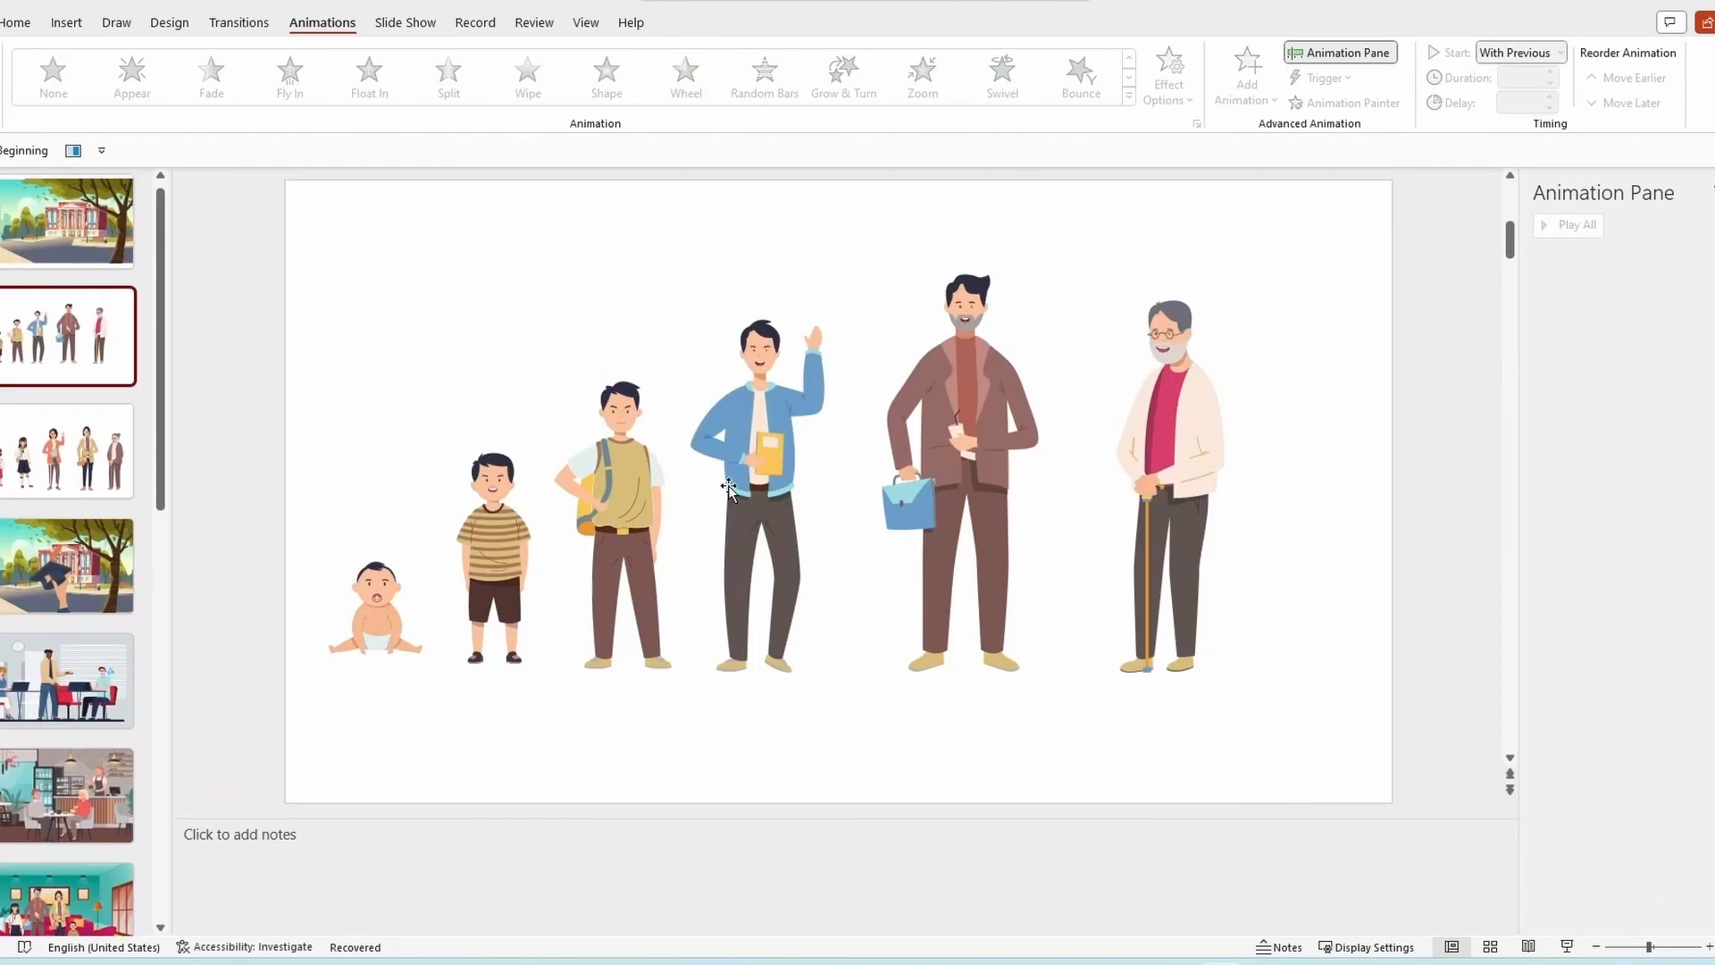
pyautogui.click(614, 527)
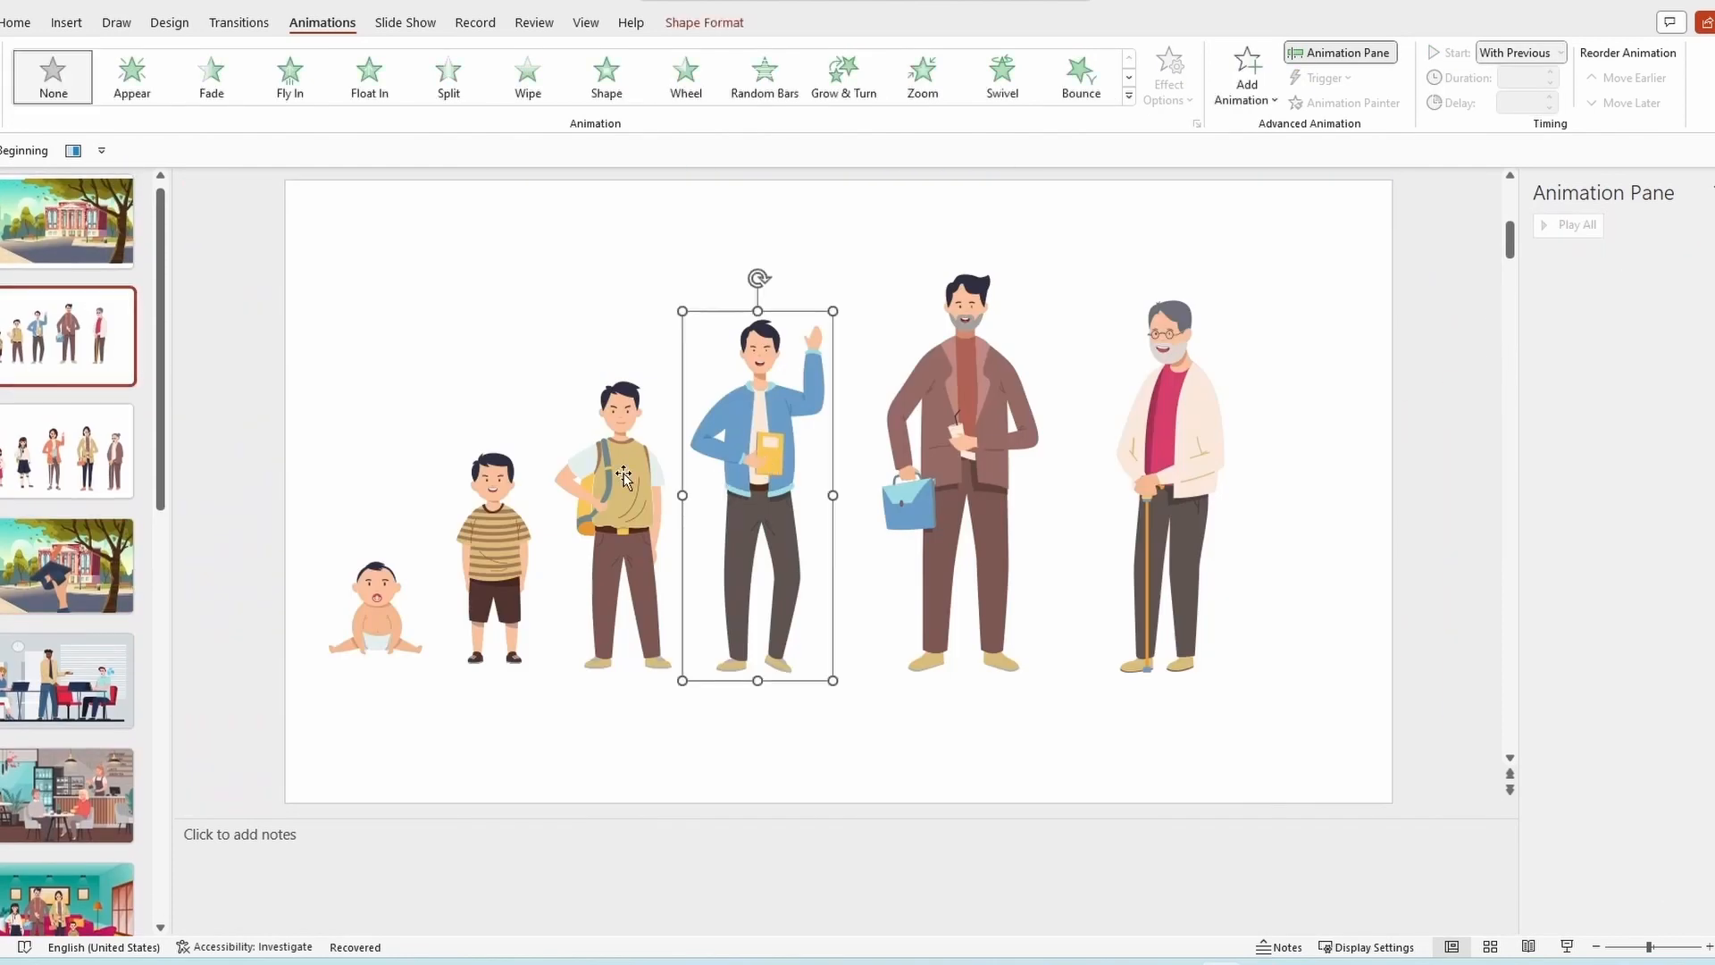
pyautogui.click(99, 877)
pyautogui.click(1091, 582)
pyautogui.hotkey('ctrl', 'v')
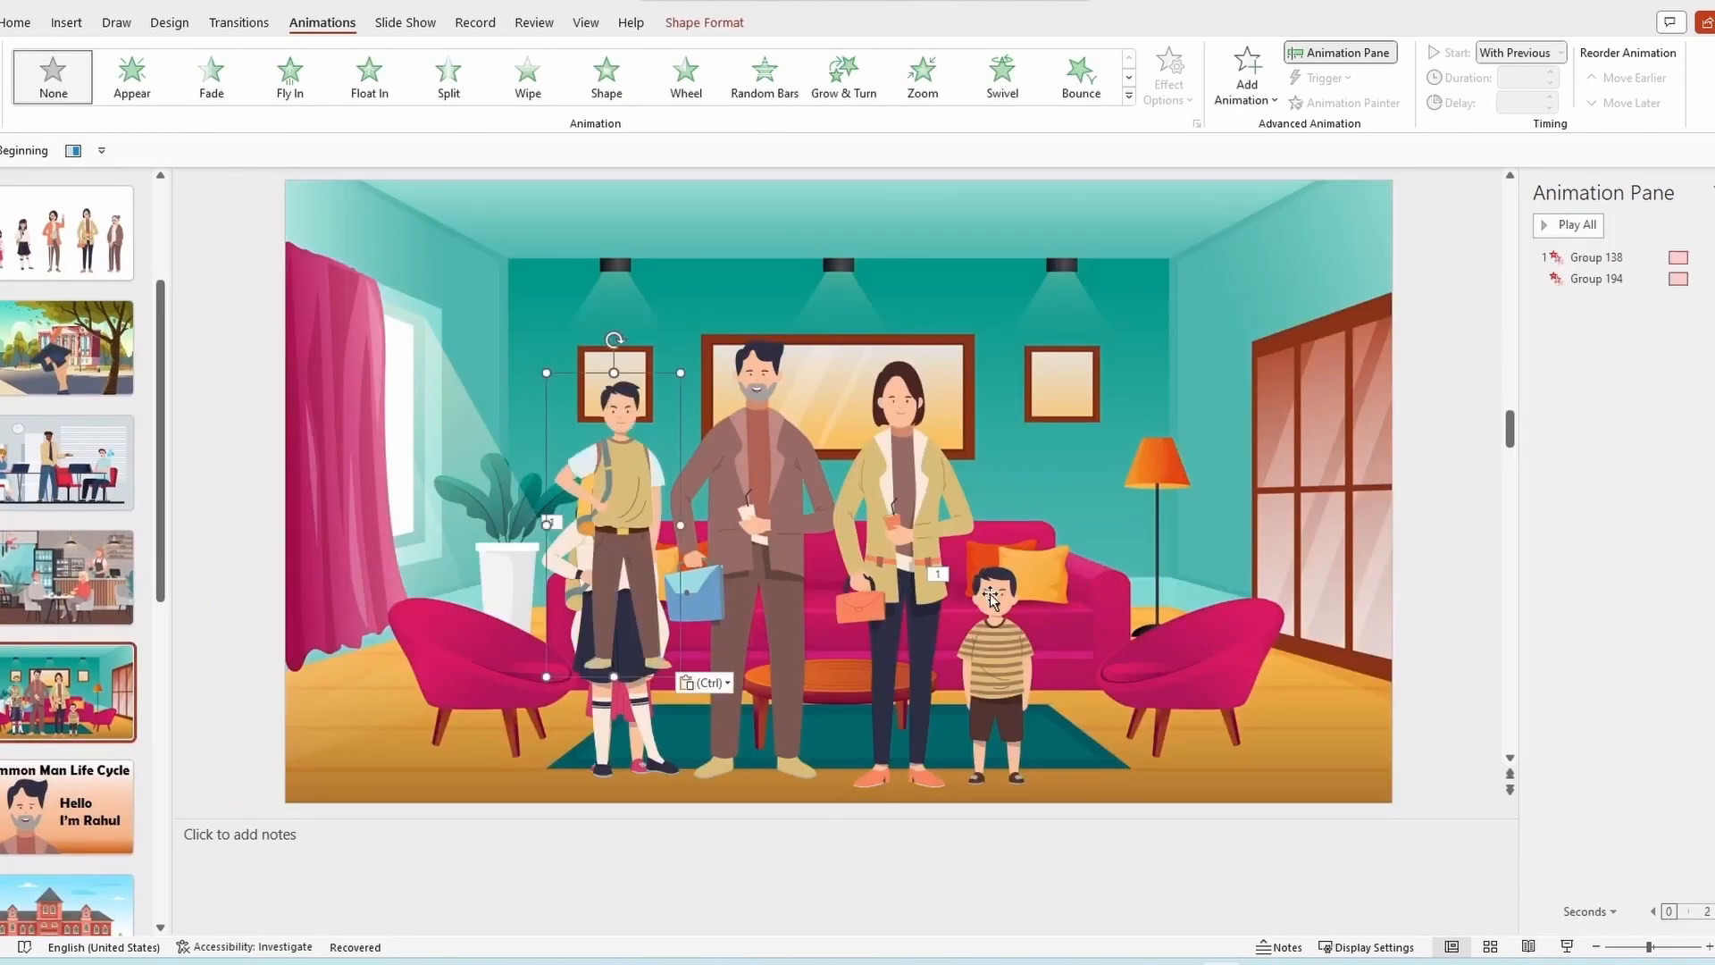
pyautogui.moveTo(614, 616); pyautogui.dragTo(1010, 619)
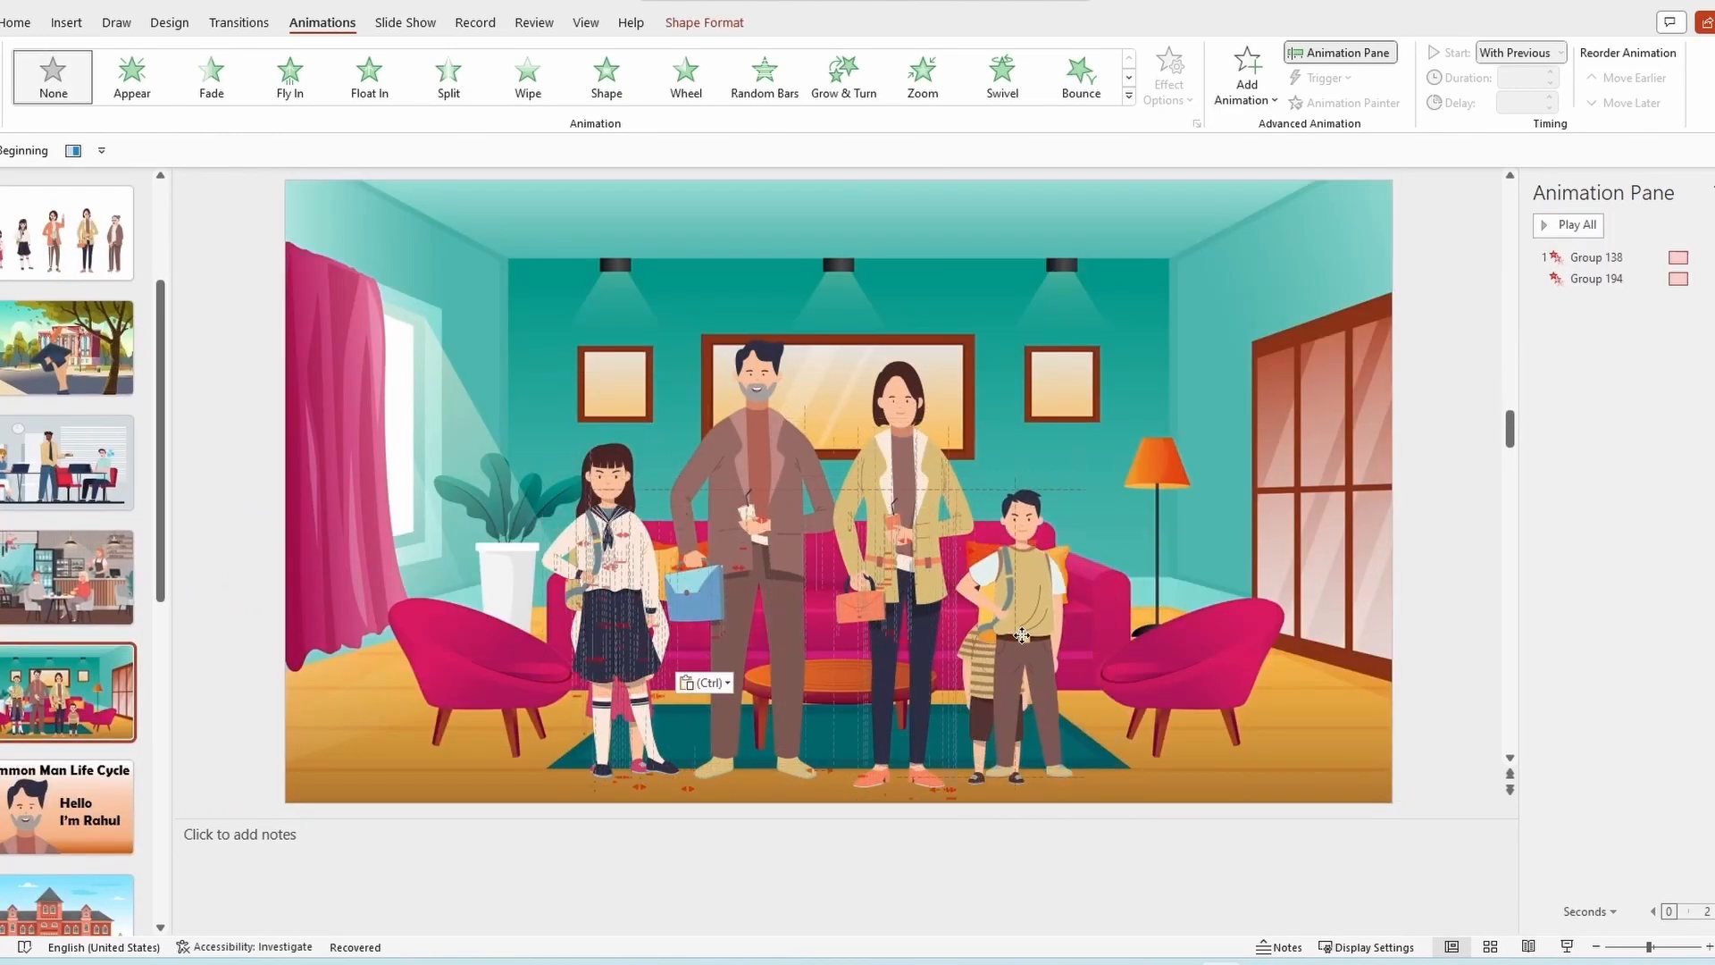
pyautogui.moveTo(1073, 480); pyautogui.dragTo(1089, 447)
pyautogui.moveTo(1022, 617); pyautogui.dragTo(1022, 617)
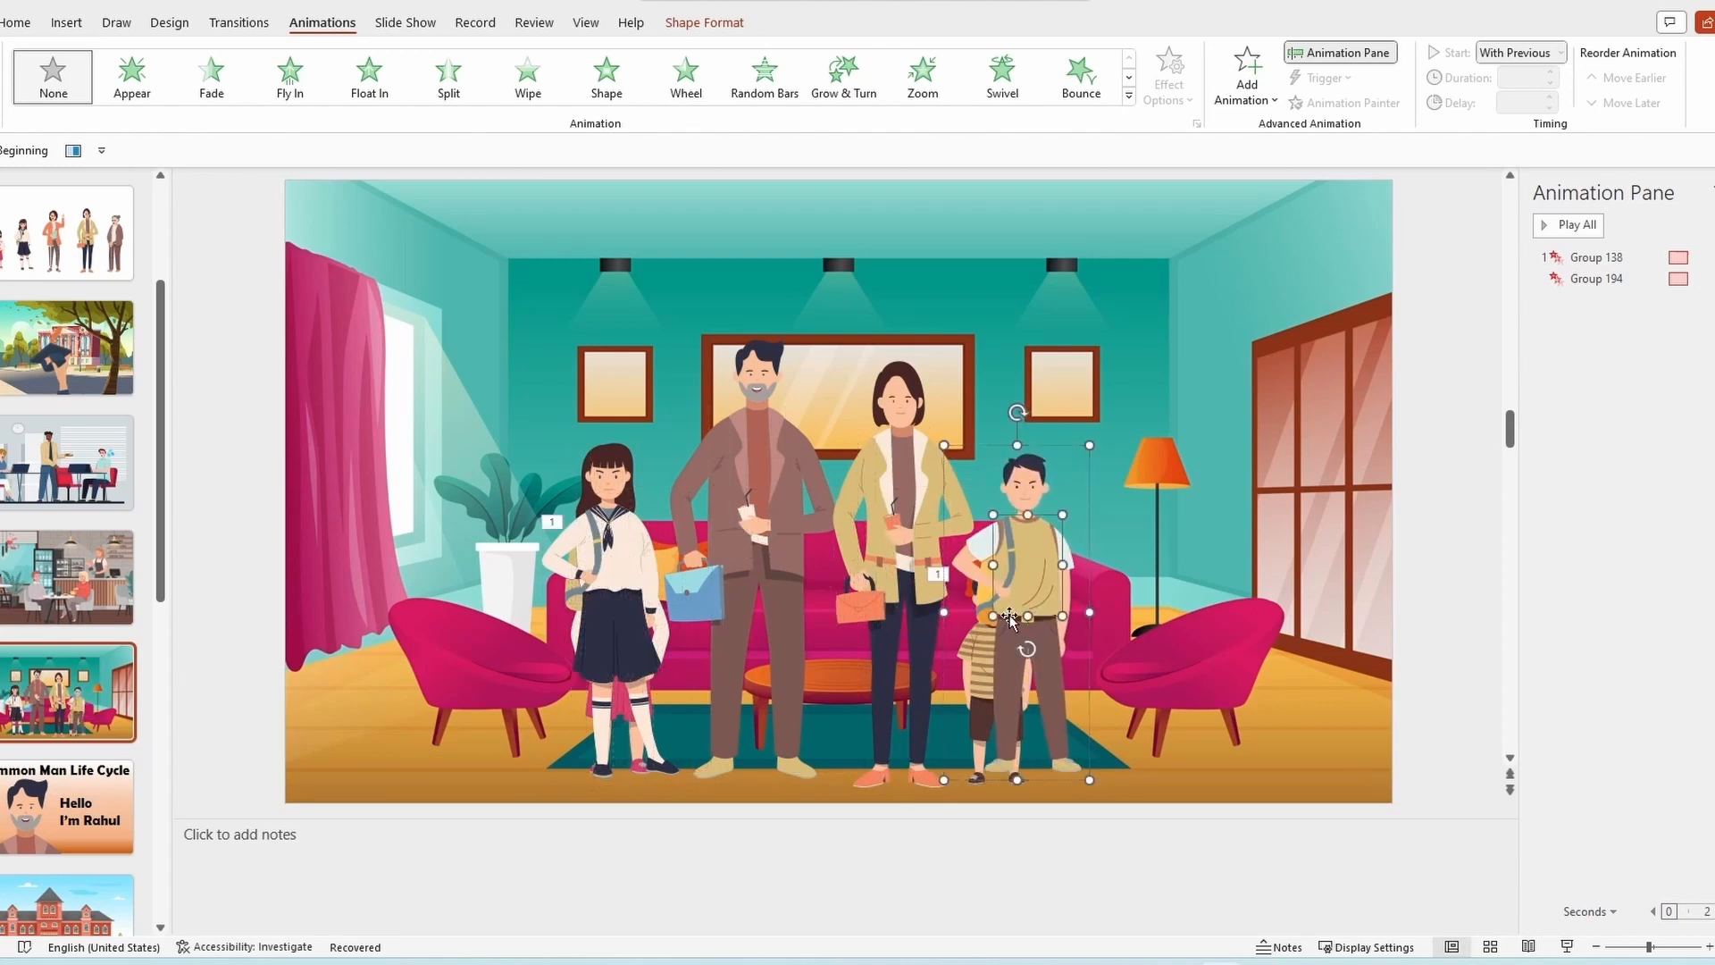
# - Apply the Bounce entrance effect to the schoolgirl and the boy with the backpack together
pyautogui.click(1027, 561)
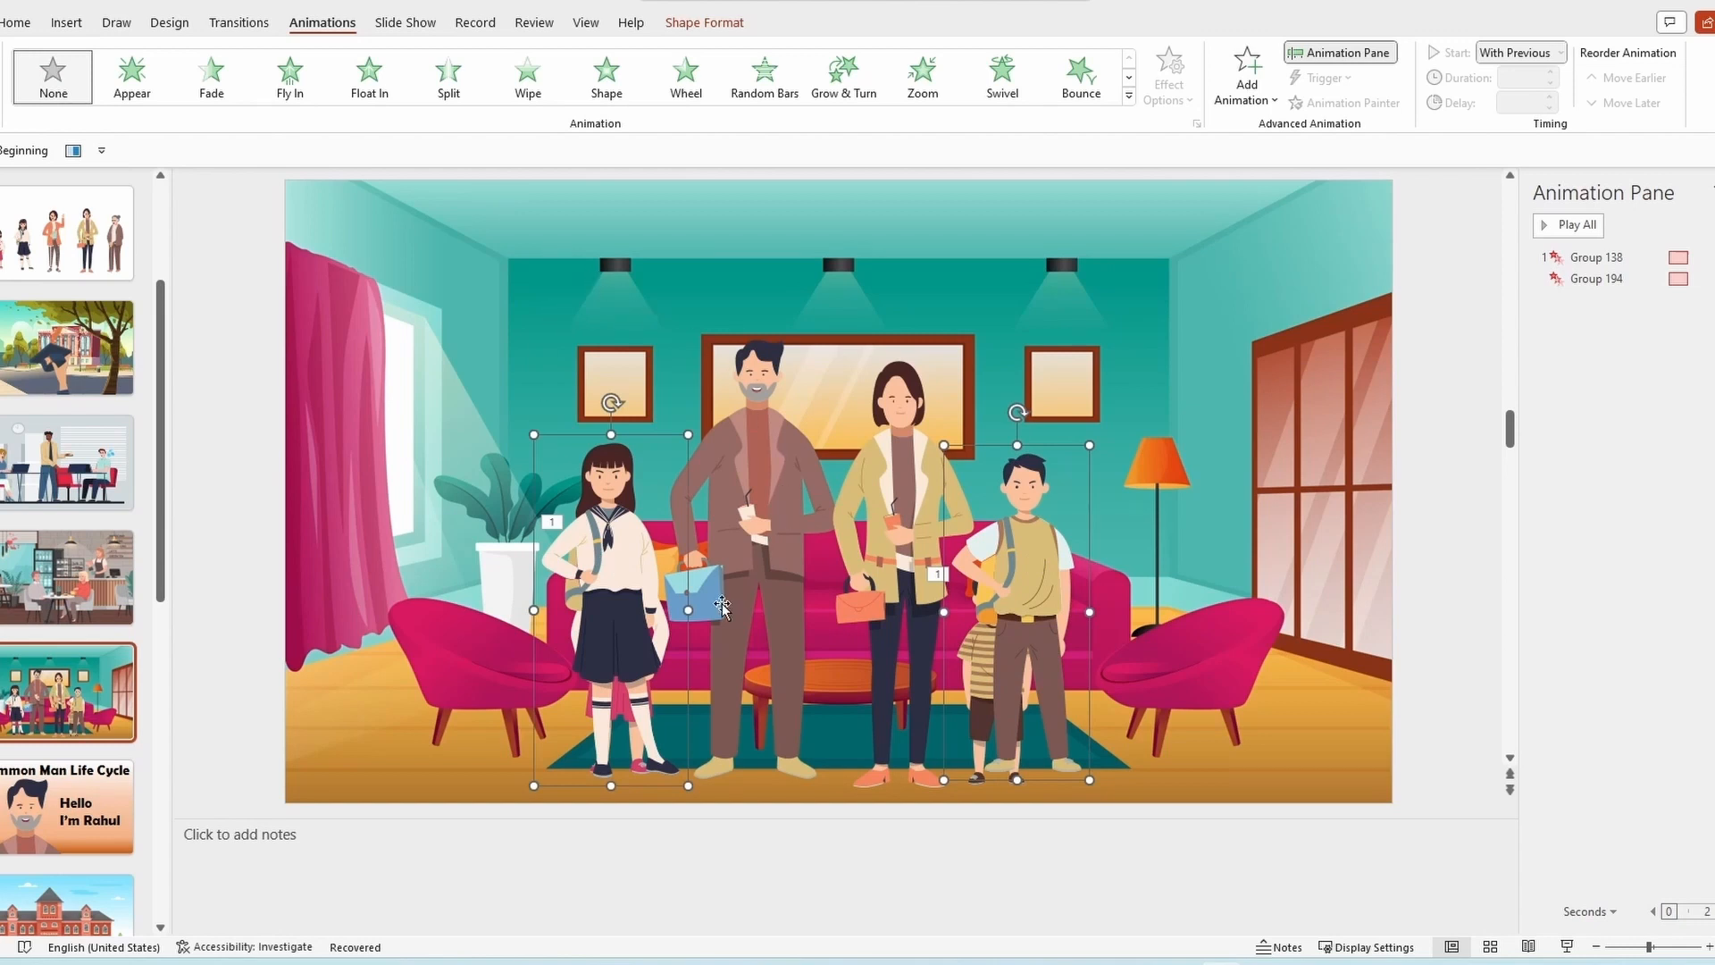
pyautogui.click(1033, 608)
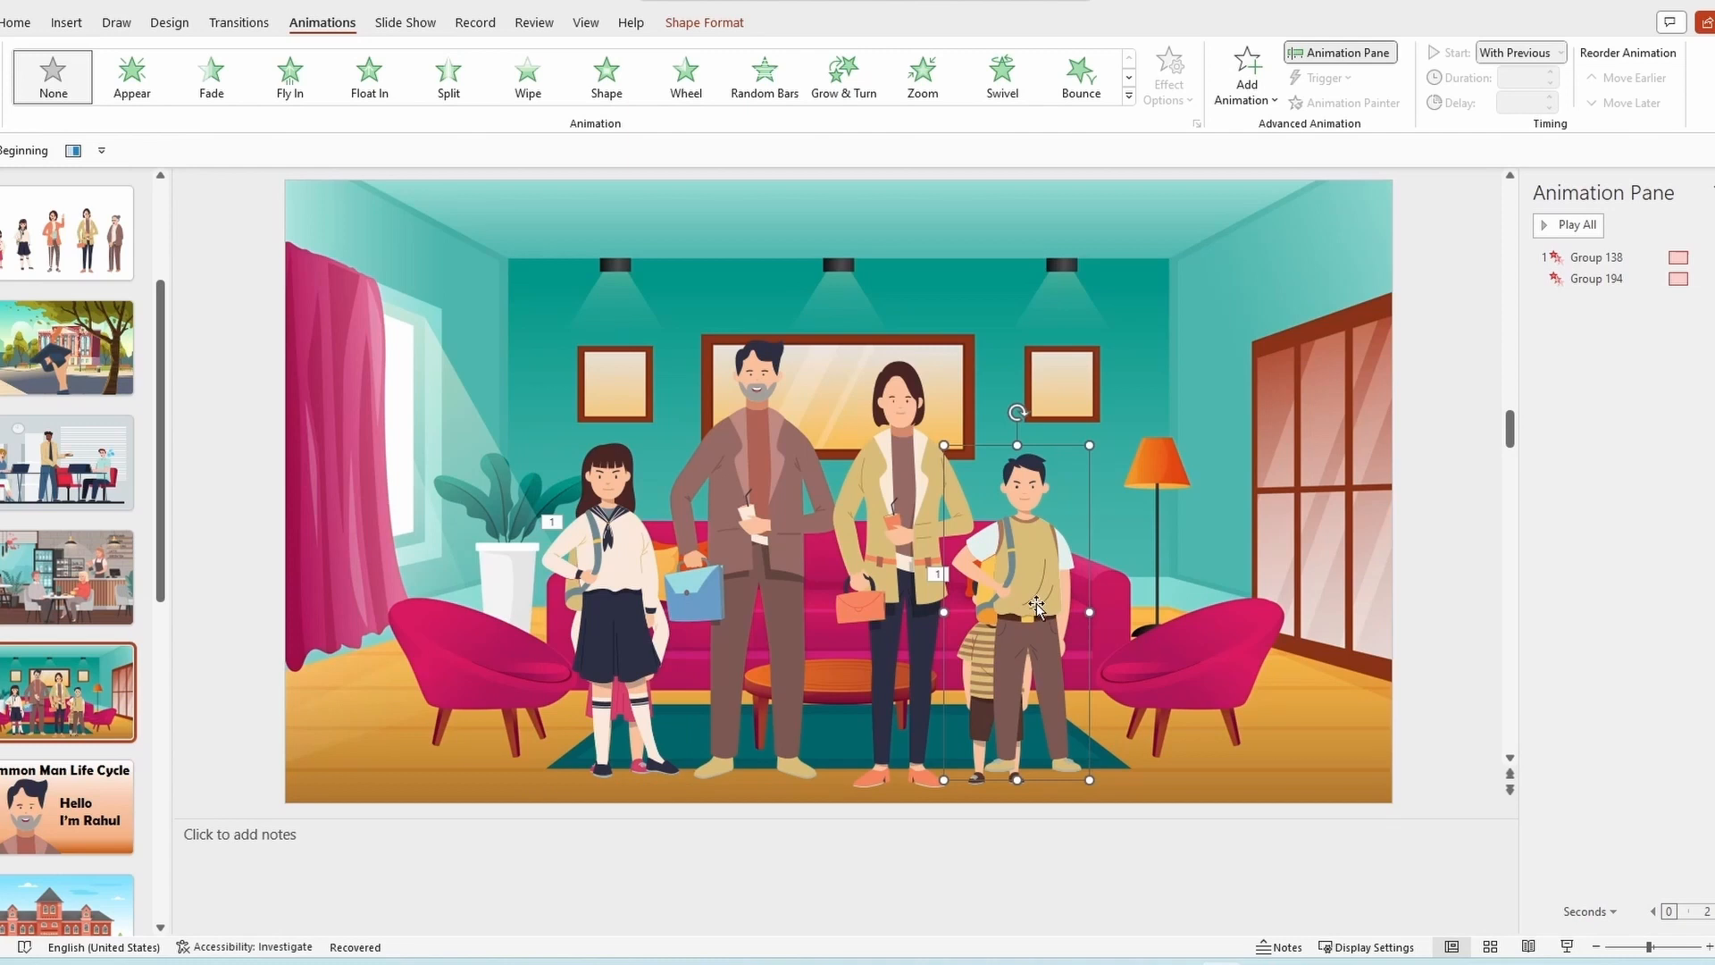
pyautogui.click(1129, 79)
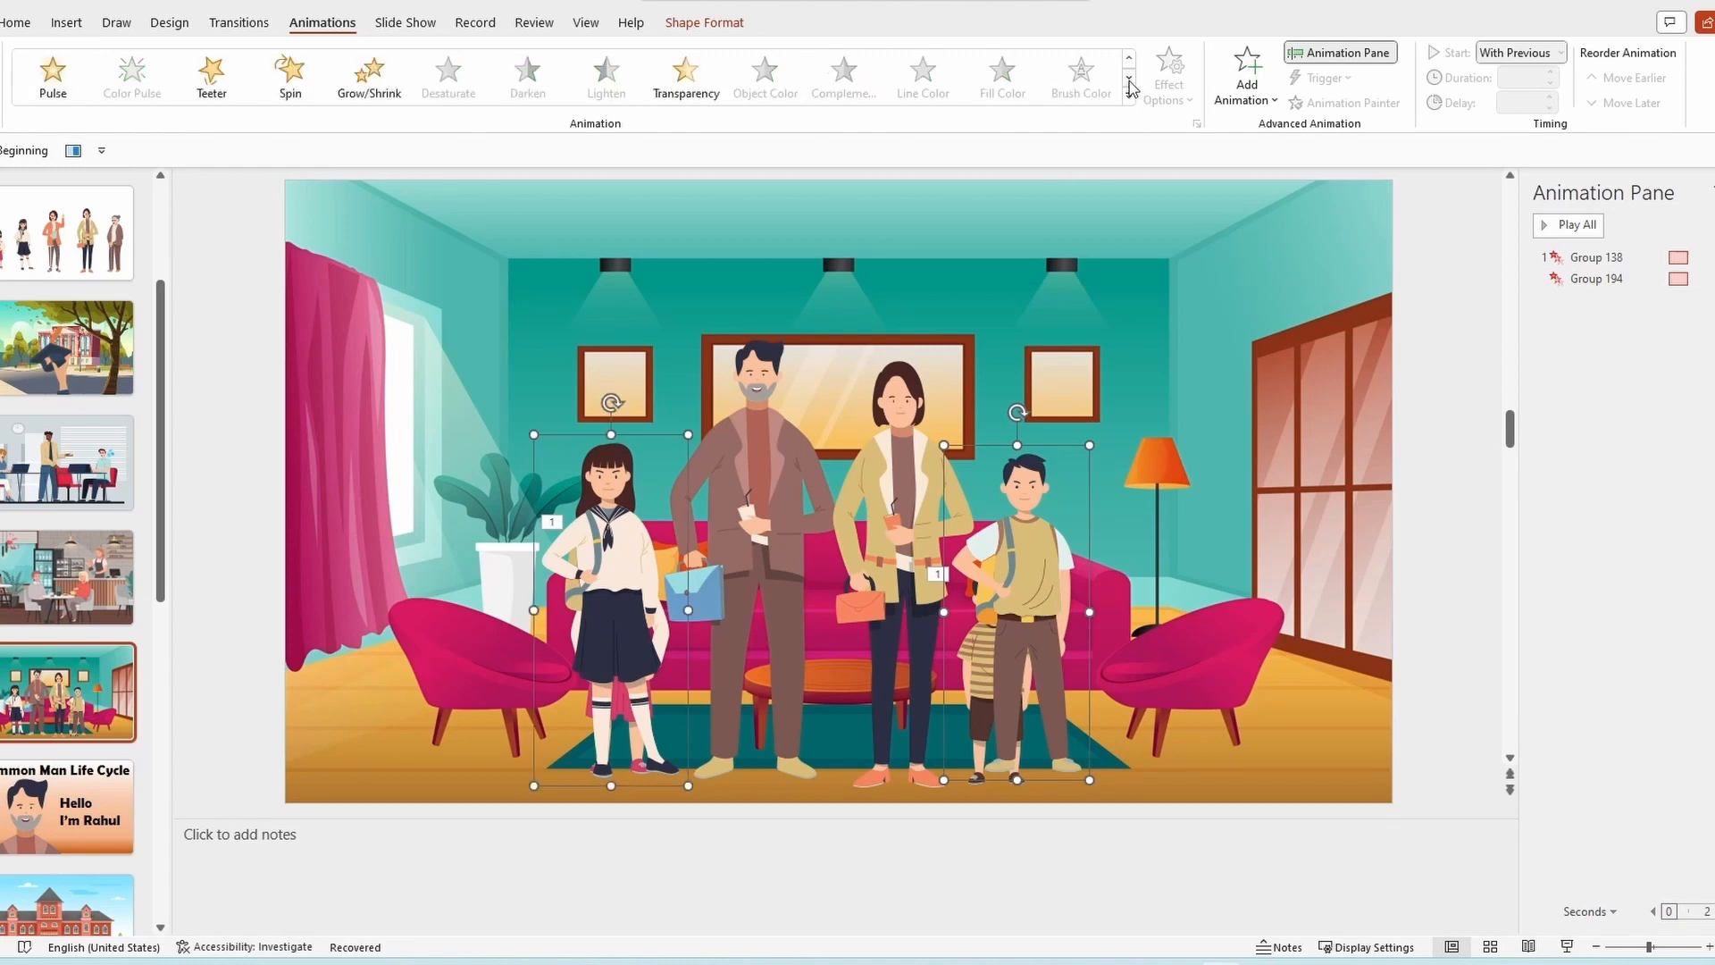
pyautogui.click(1128, 65)
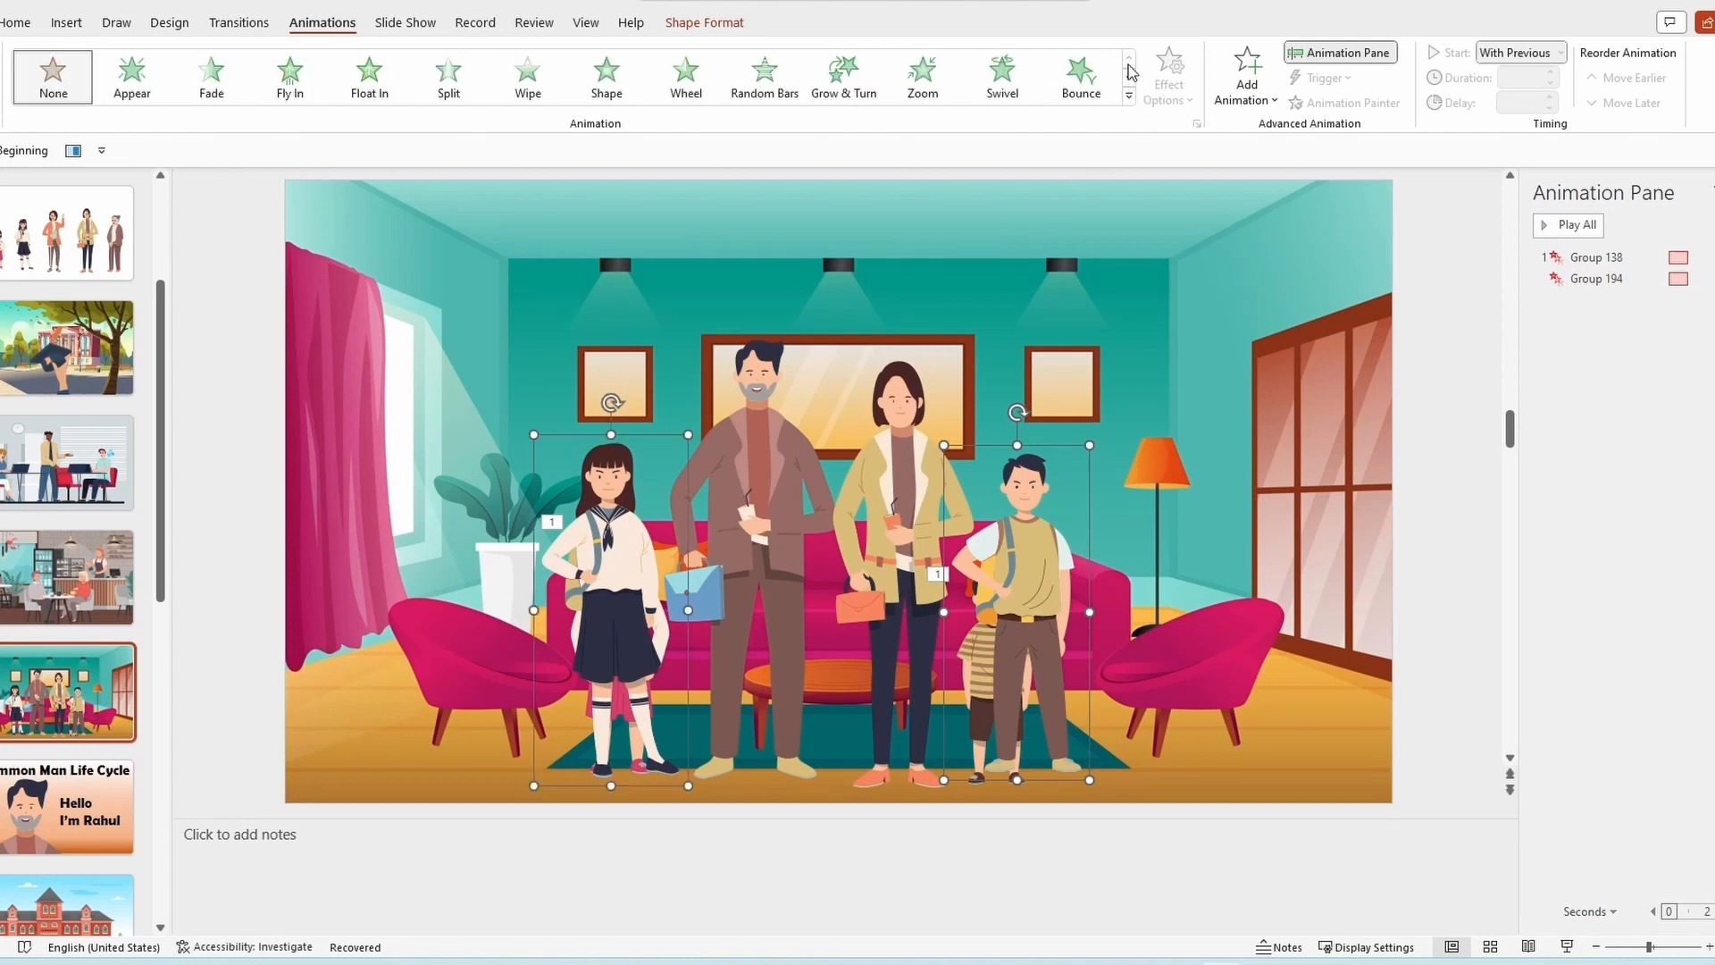
pyautogui.click(1006, 99)
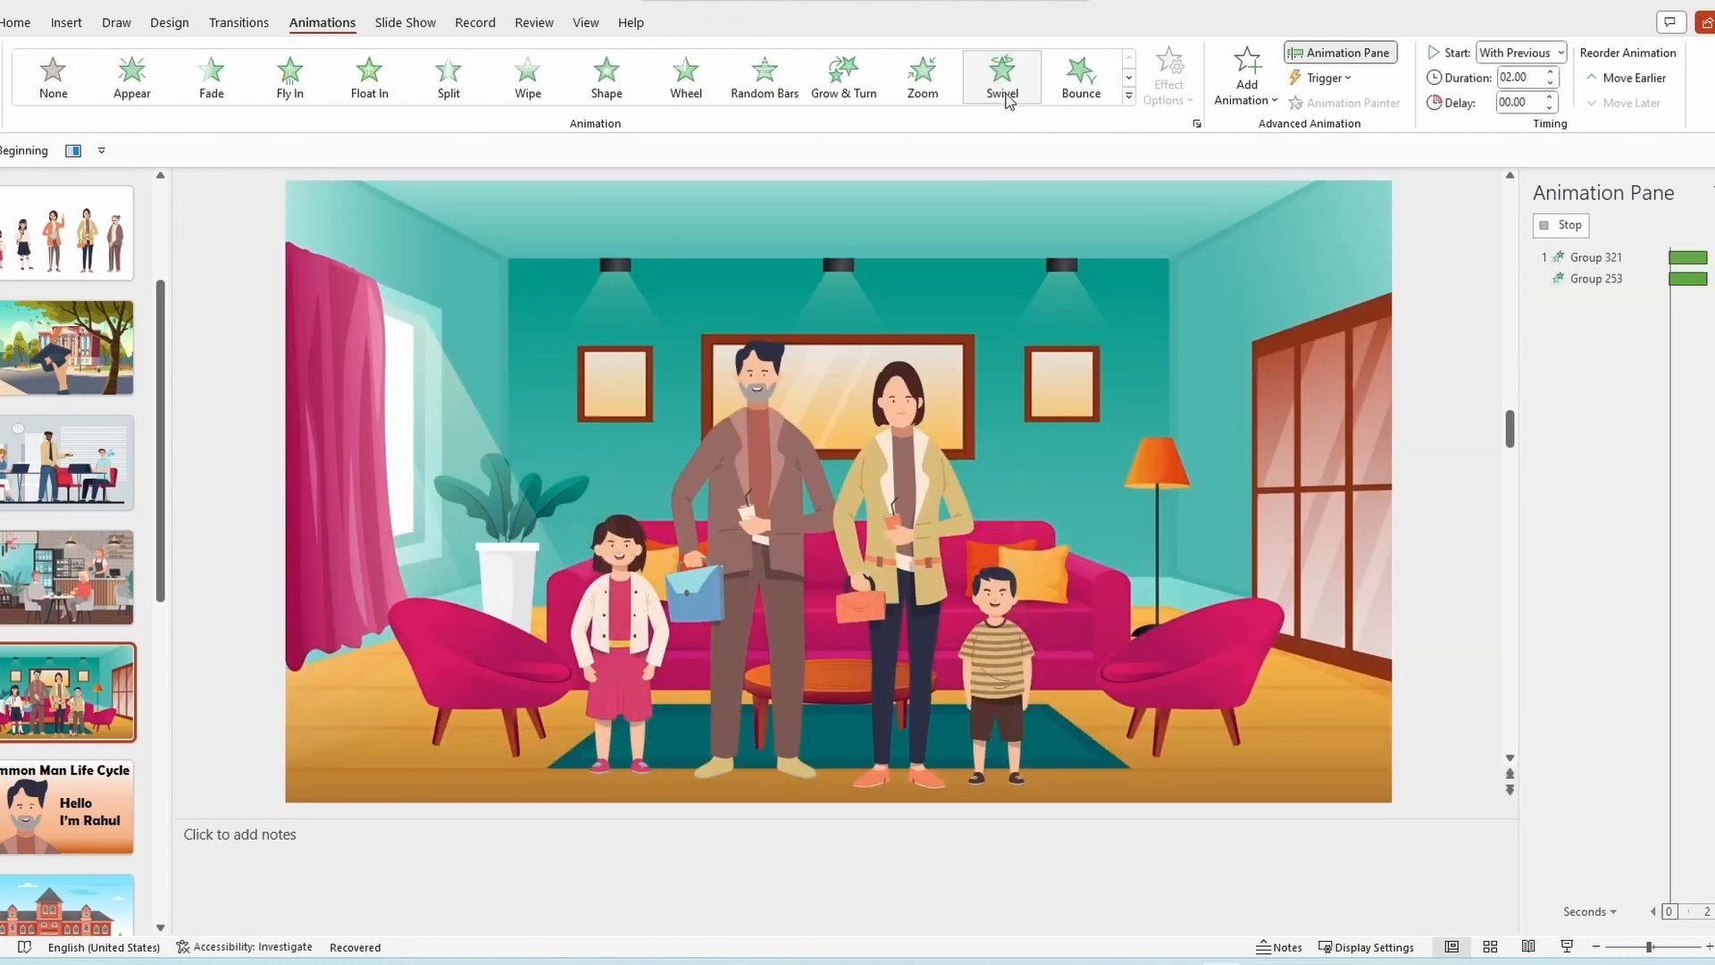
pyautogui.click(1076, 84)
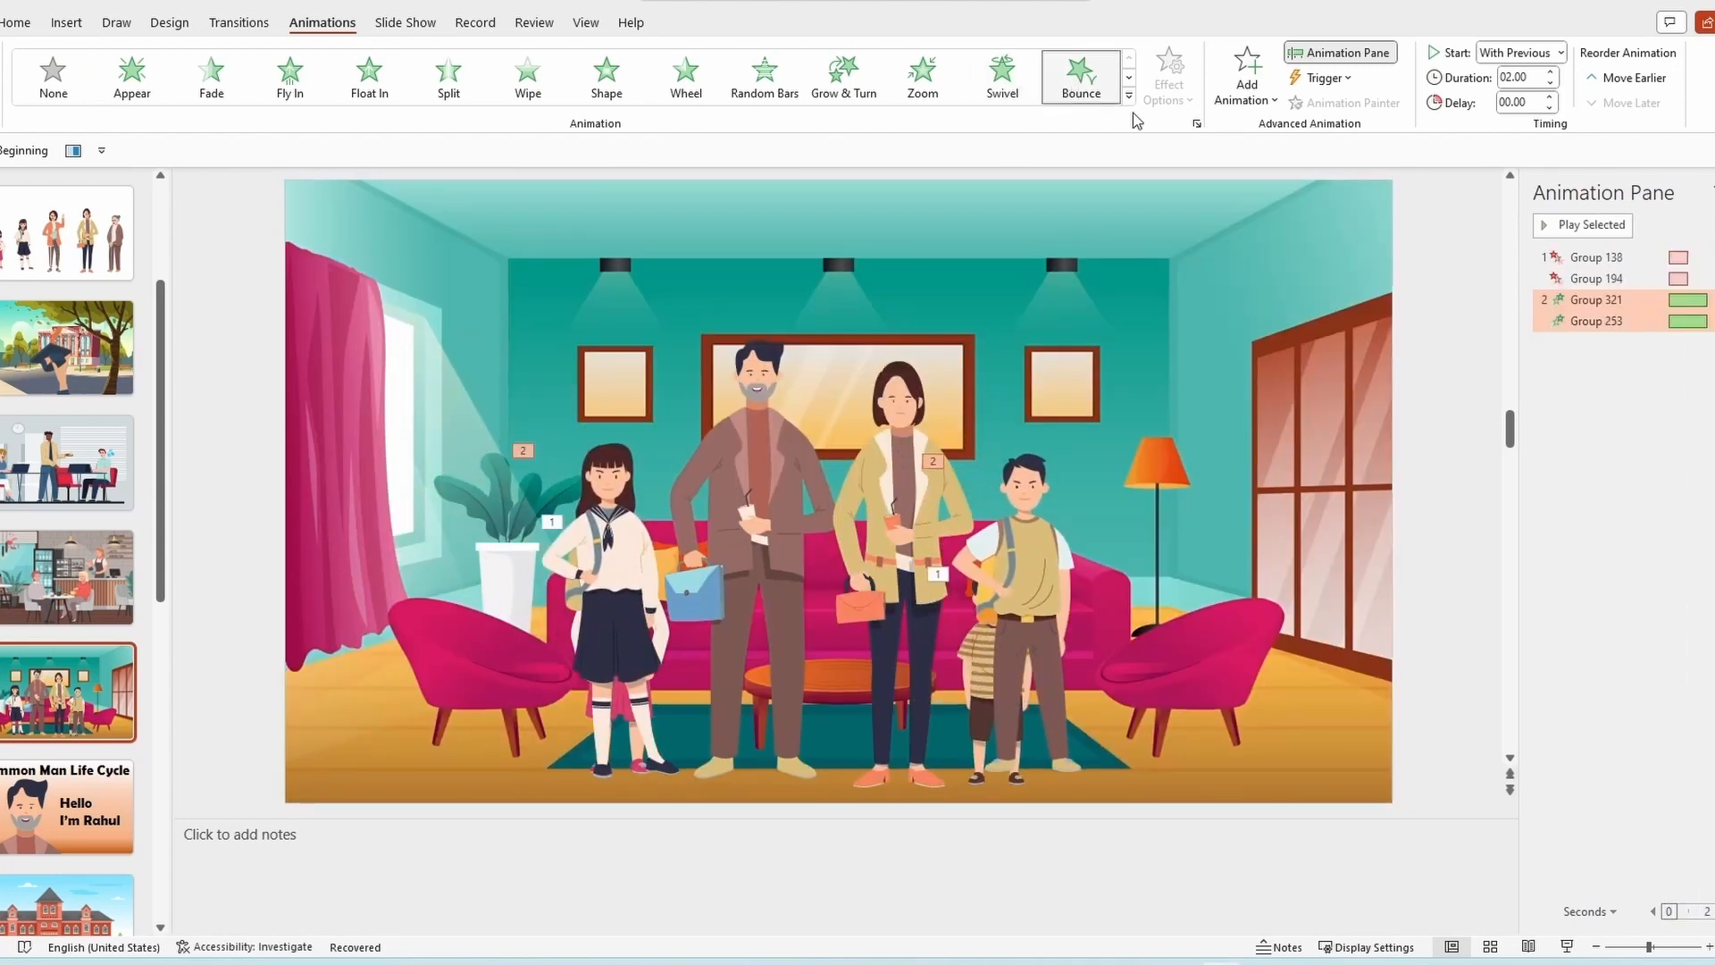
# - Set the Bounce effects of Group 321 and Group 253 to start With Previous
pyautogui.click(1690, 385)
pyautogui.click(1616, 300)
pyautogui.keyDown('ctrl'); pyautogui.click(1602, 322); pyautogui.keyUp('ctrl')
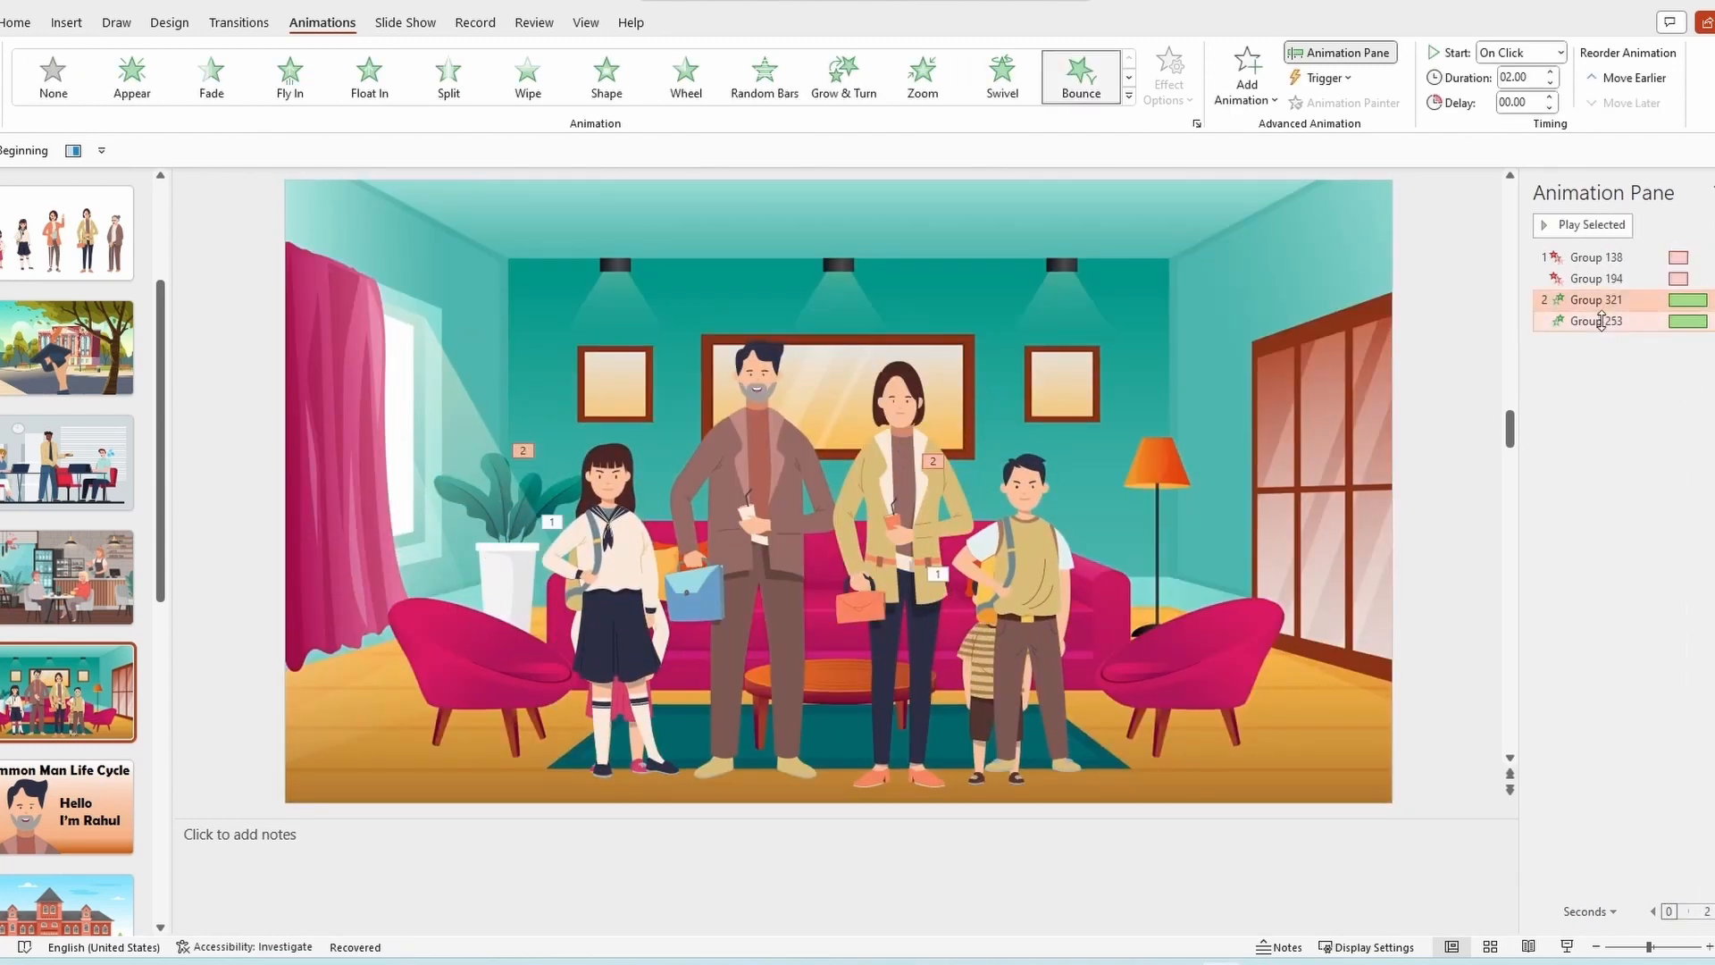
pyautogui.rightClick(1599, 325)
pyautogui.click(1690, 367)
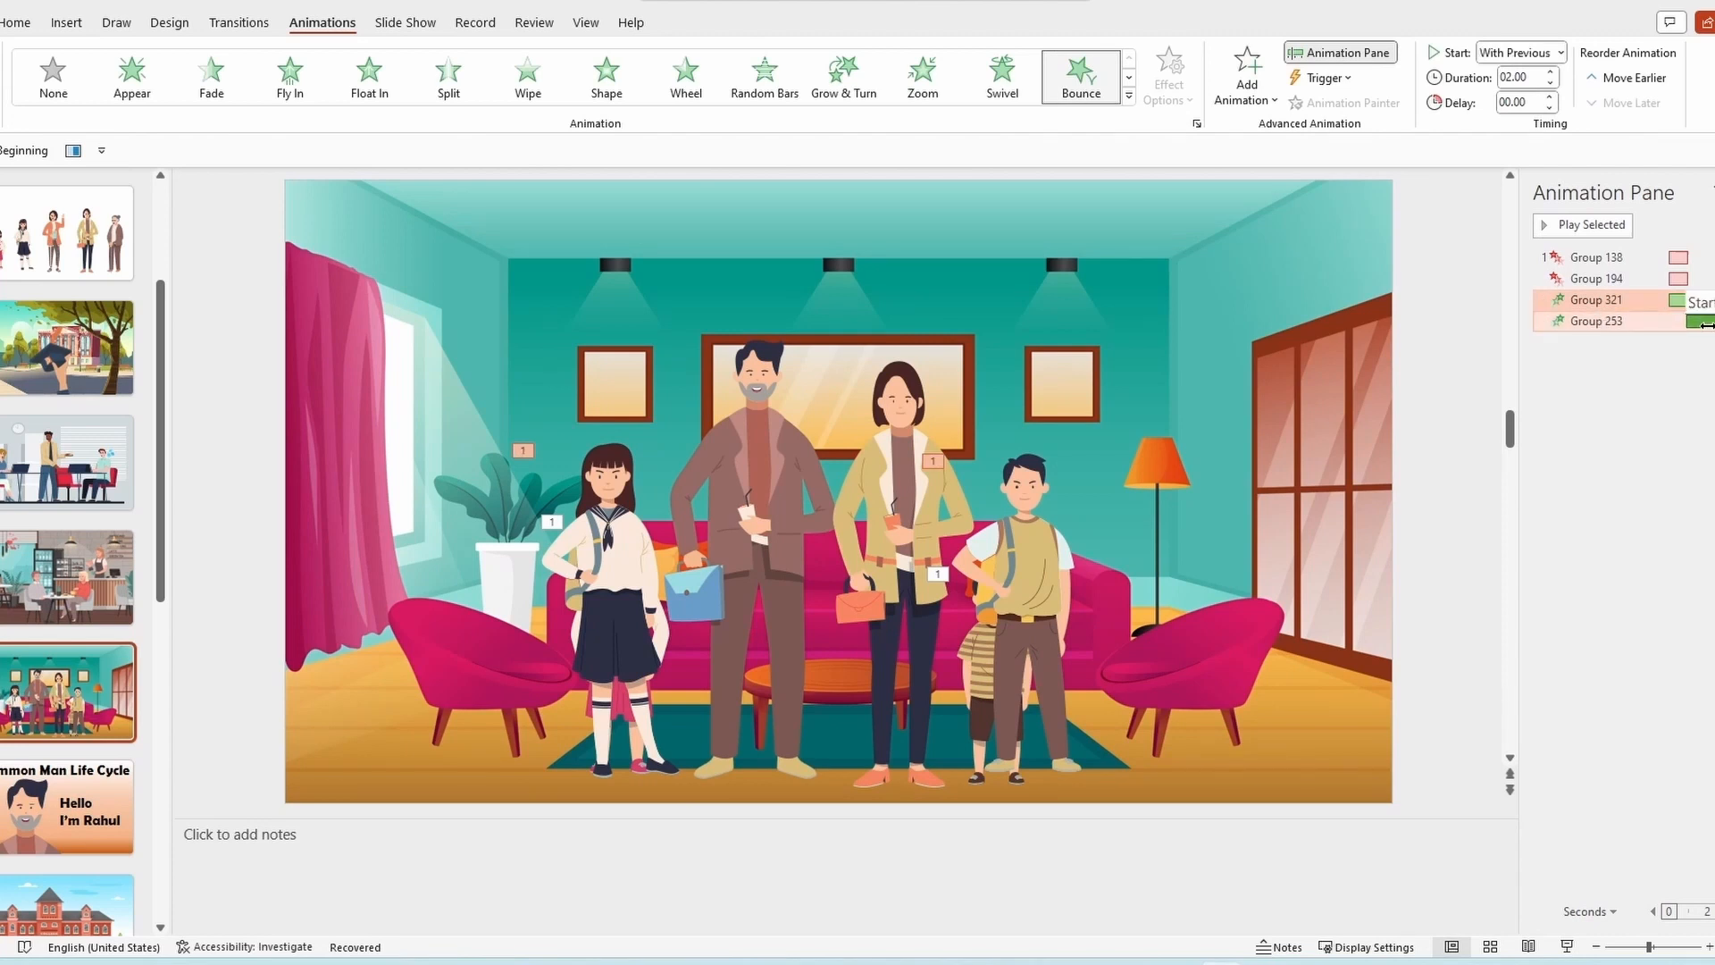
# - Delay the Bounce entrances of Group 321 and Group 253 by 1.10 seconds
pyautogui.moveTo(1708, 325); pyautogui.dragTo(1701, 305)
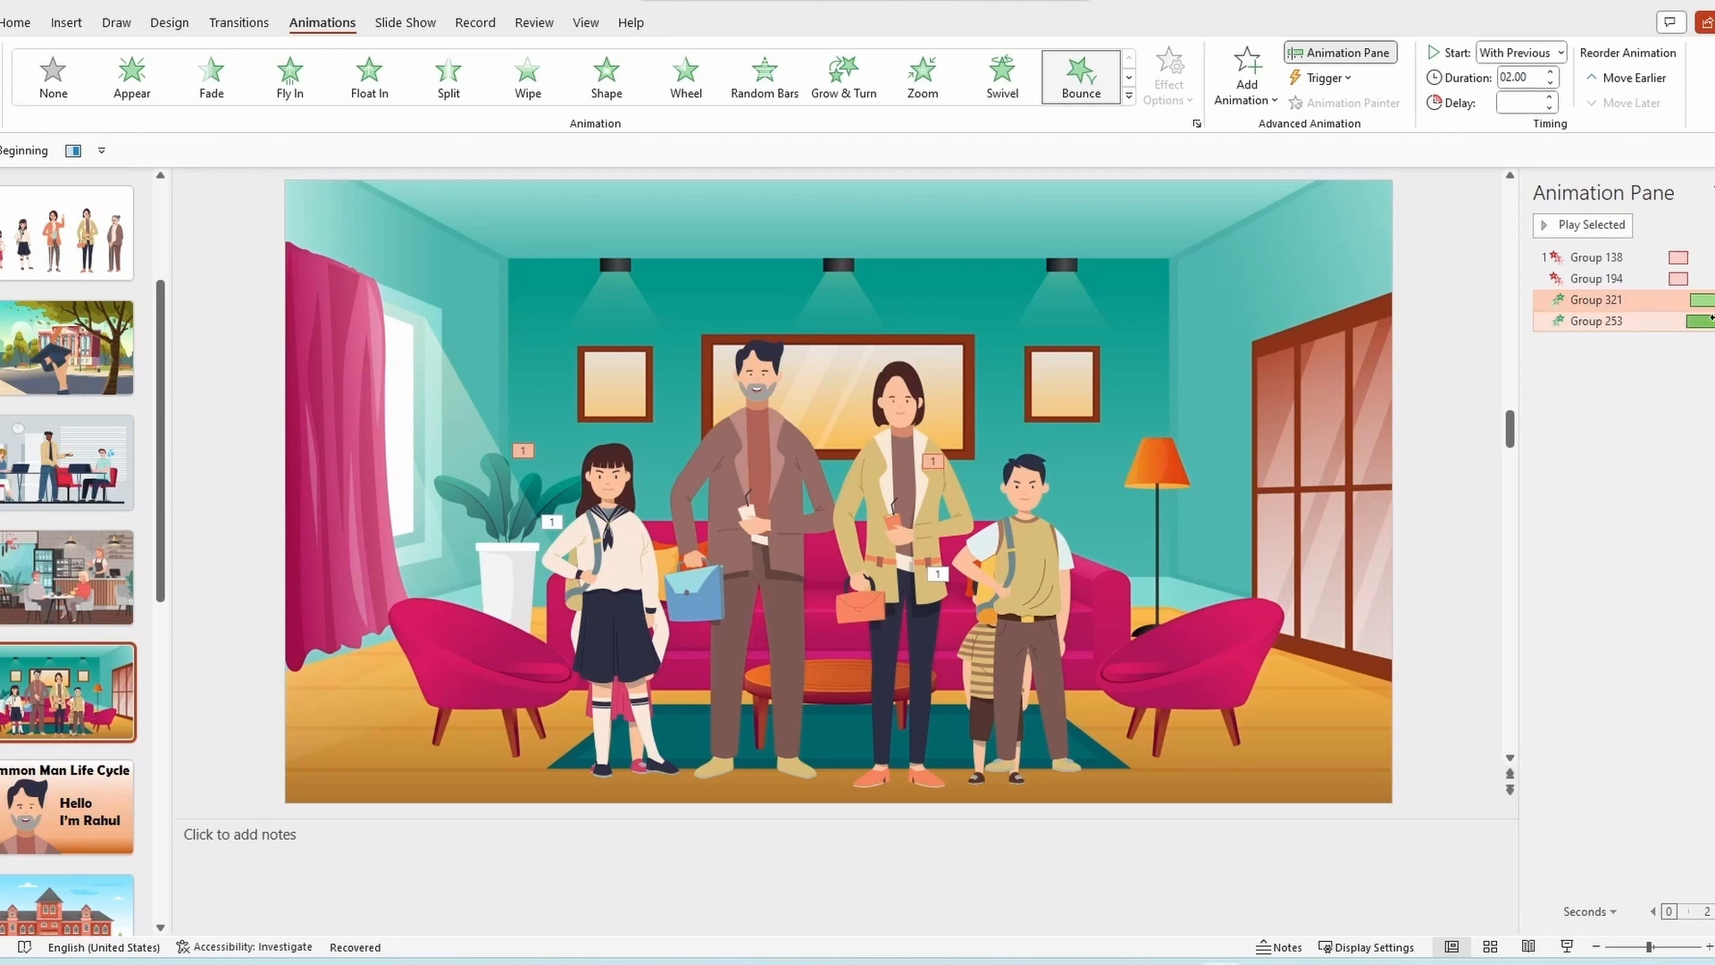
pyautogui.click(1706, 375)
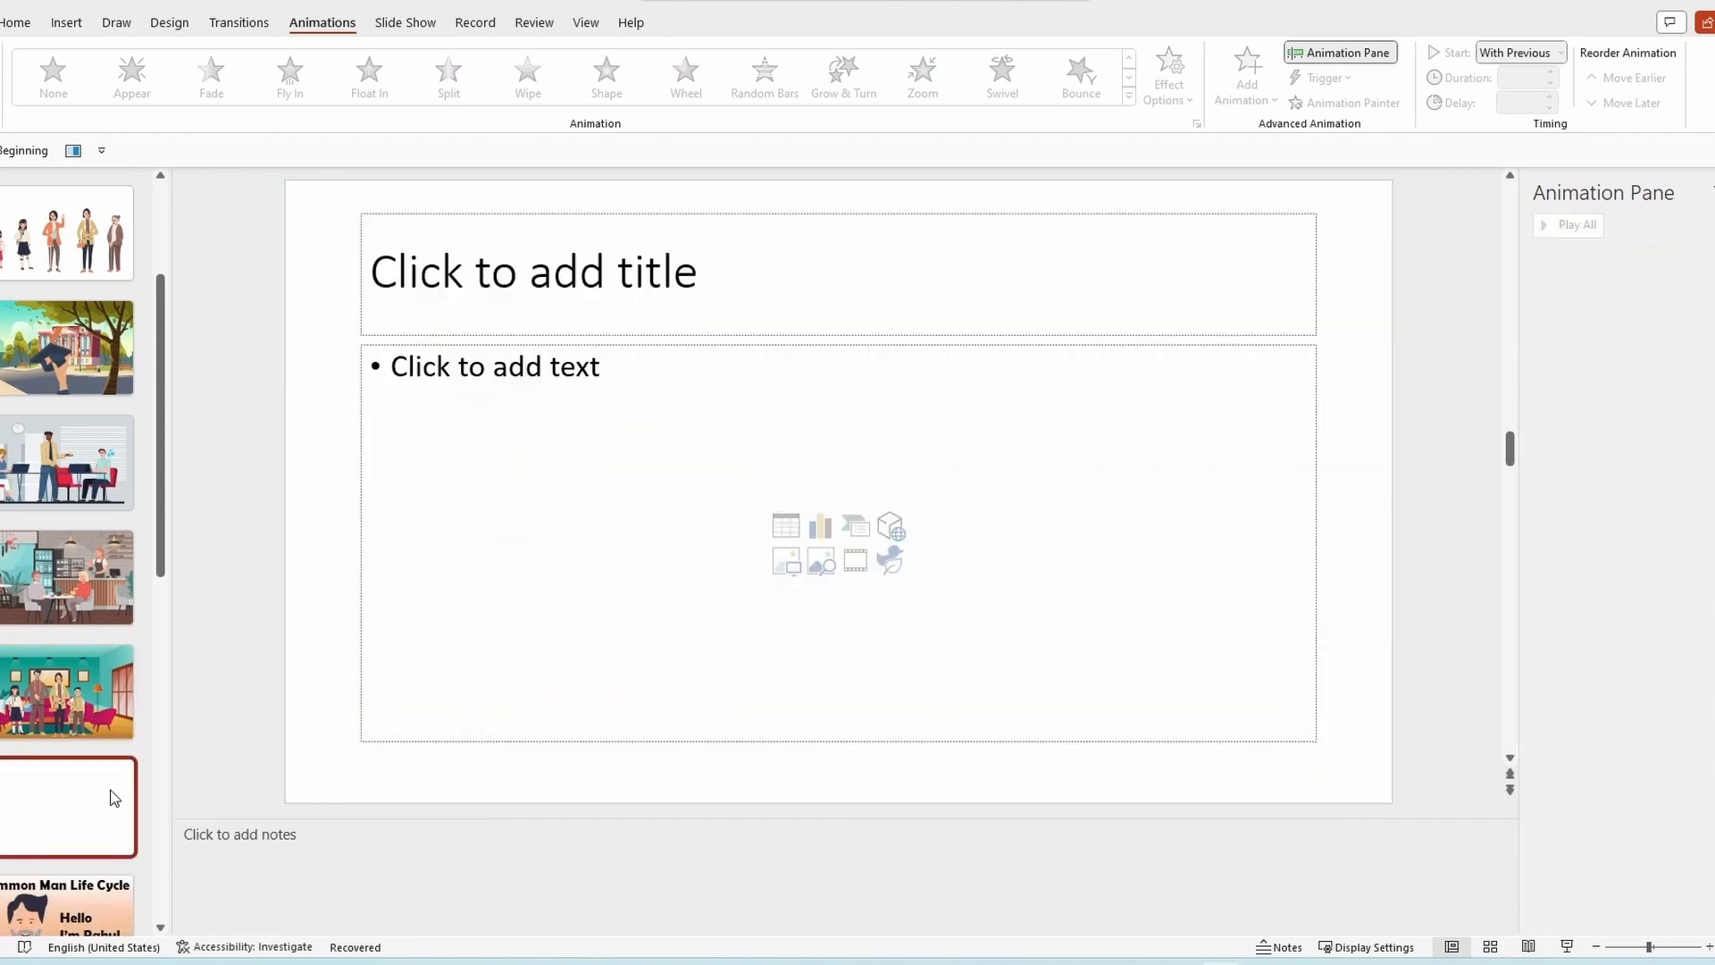
# - Copy living room slide 7, paste the duplicate right after it, remove the blank slide and open the duplicate
pyautogui.click(91, 740)
pyautogui.click(90, 768)
pyautogui.click(87, 753)
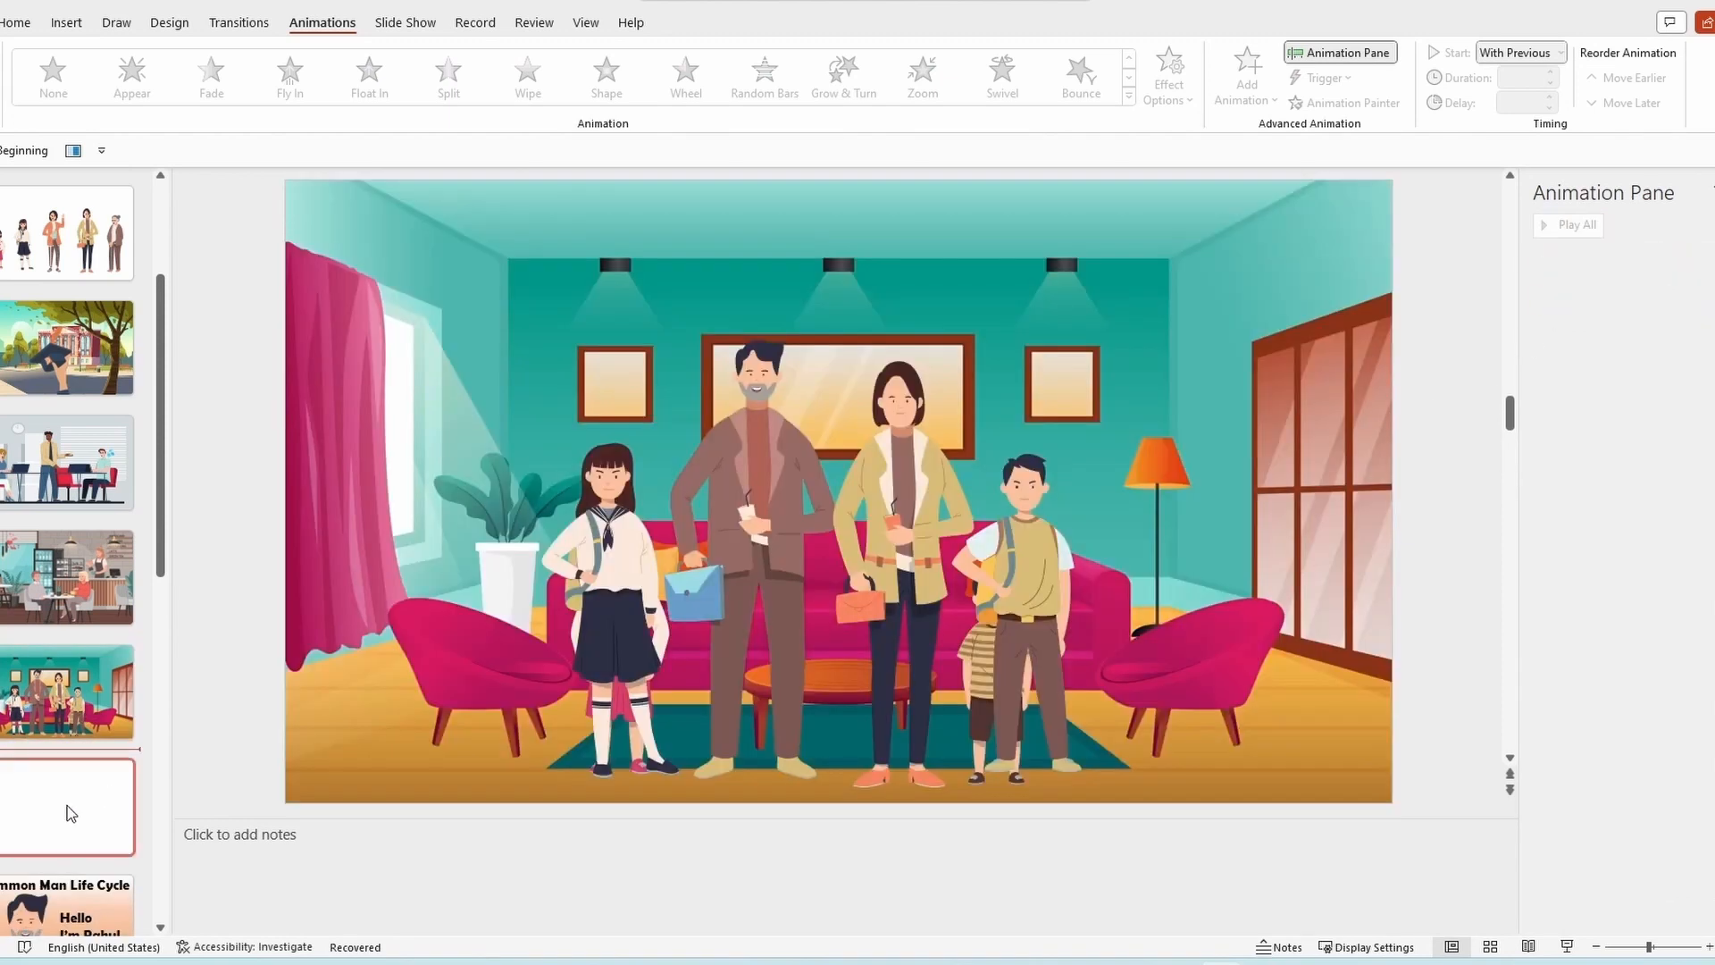
pyautogui.hotkey('ctrl', 'v')
pyautogui.click(84, 888)
pyautogui.press('Delete')
pyautogui.click(69, 693)
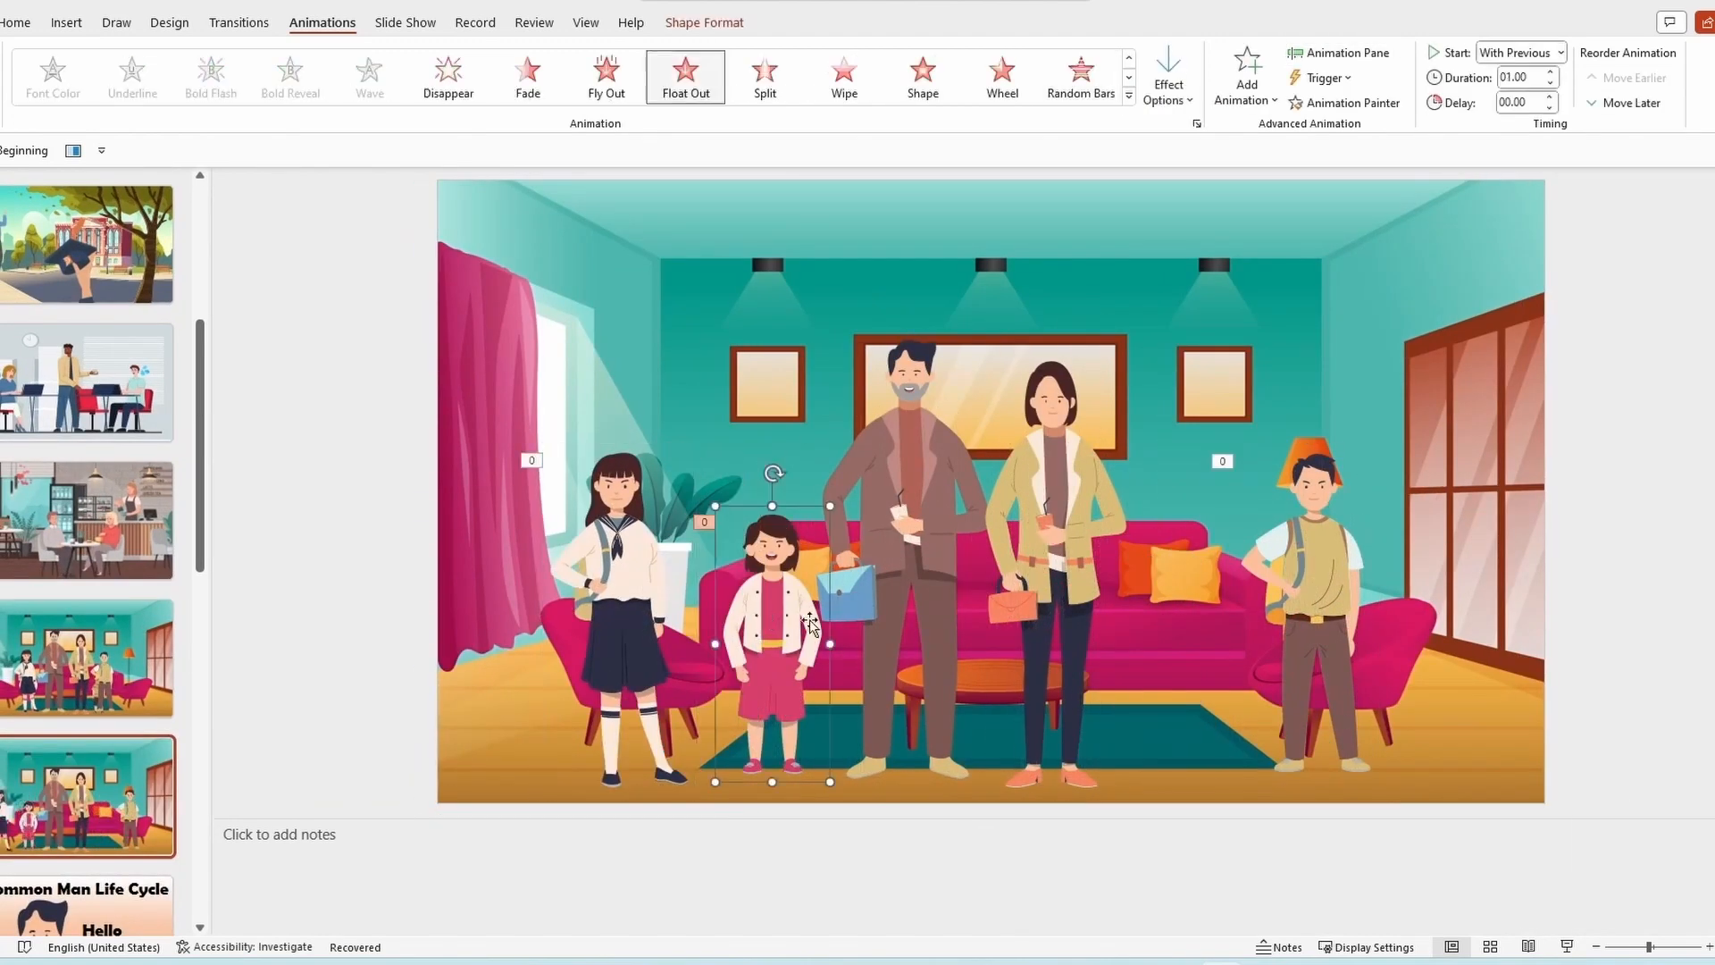
# - Delete the small girl, the boy with the backpack and the schoolgirl, leaving only the two adults in the duplicated room
pyautogui.click(1277, 596)
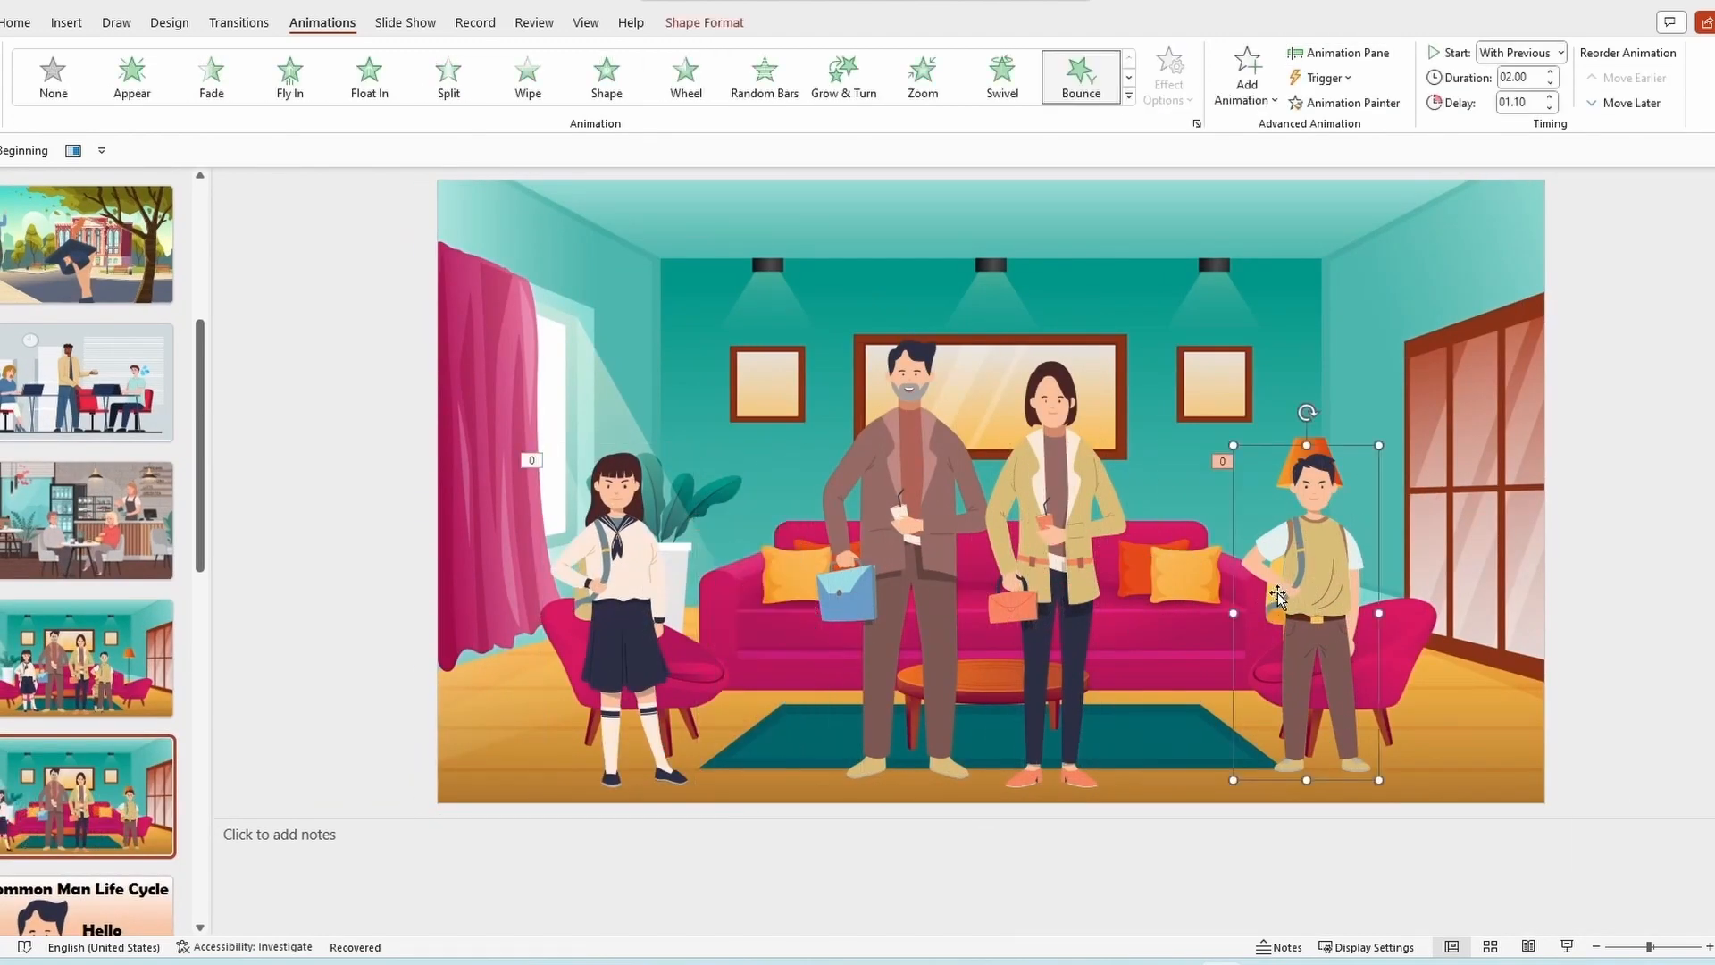
pyautogui.press('Delete')
pyautogui.click(644, 621)
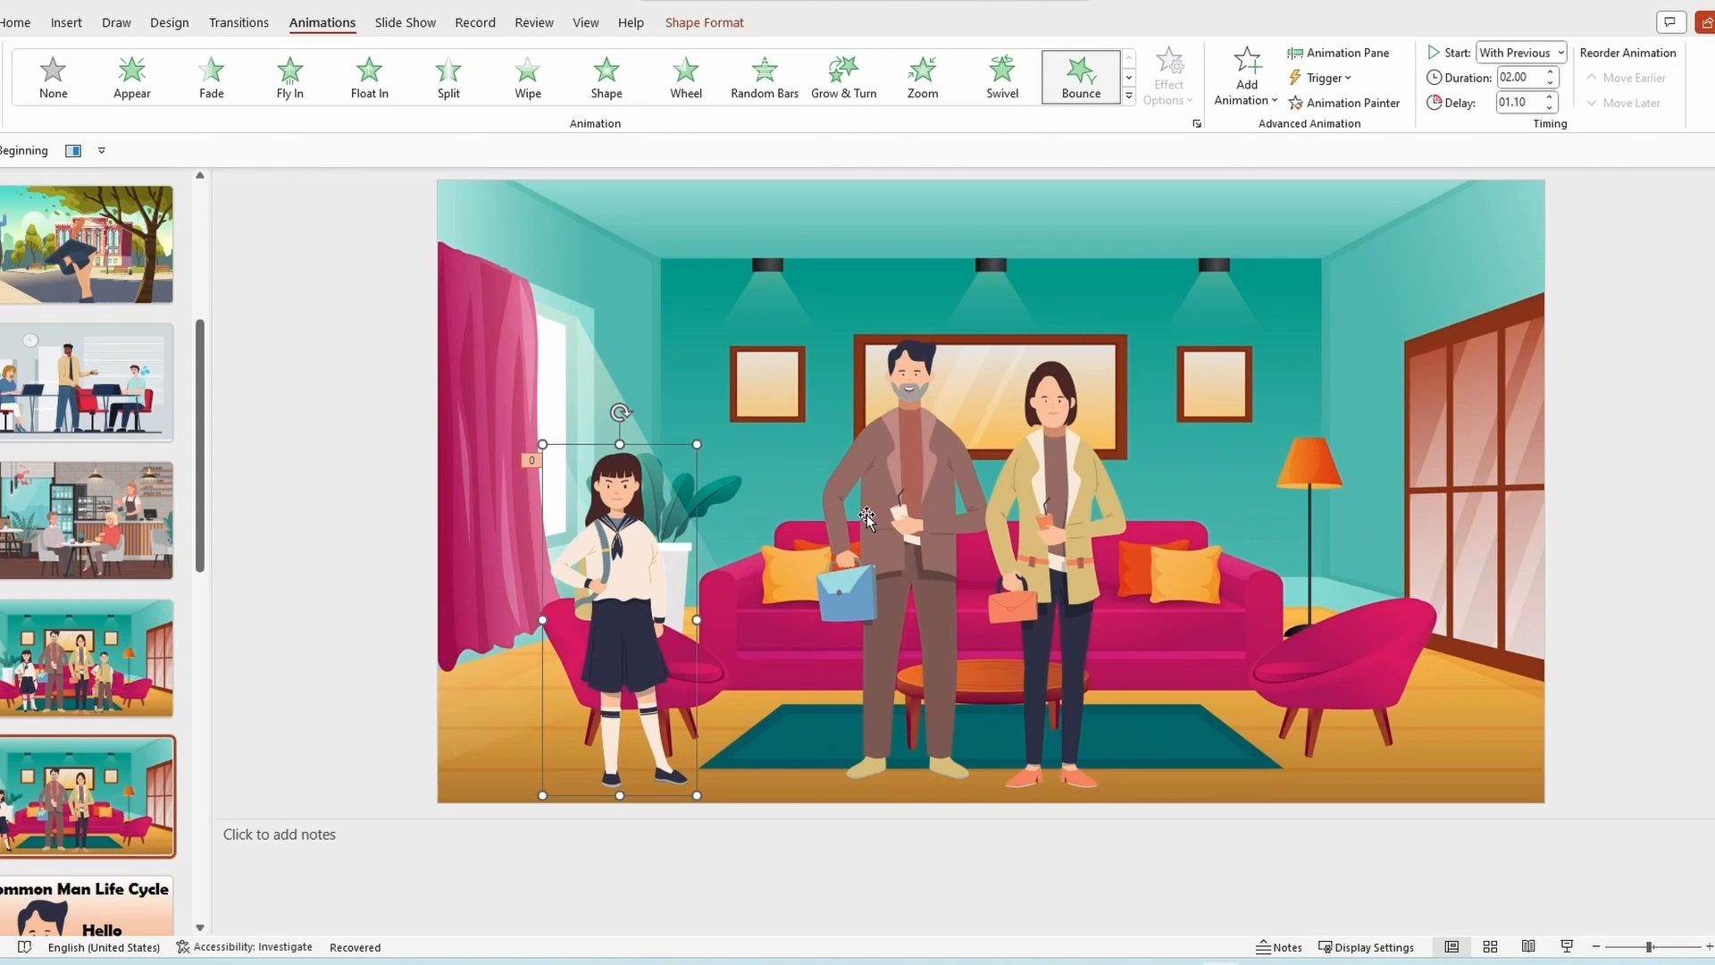
pyautogui.press('Delete')
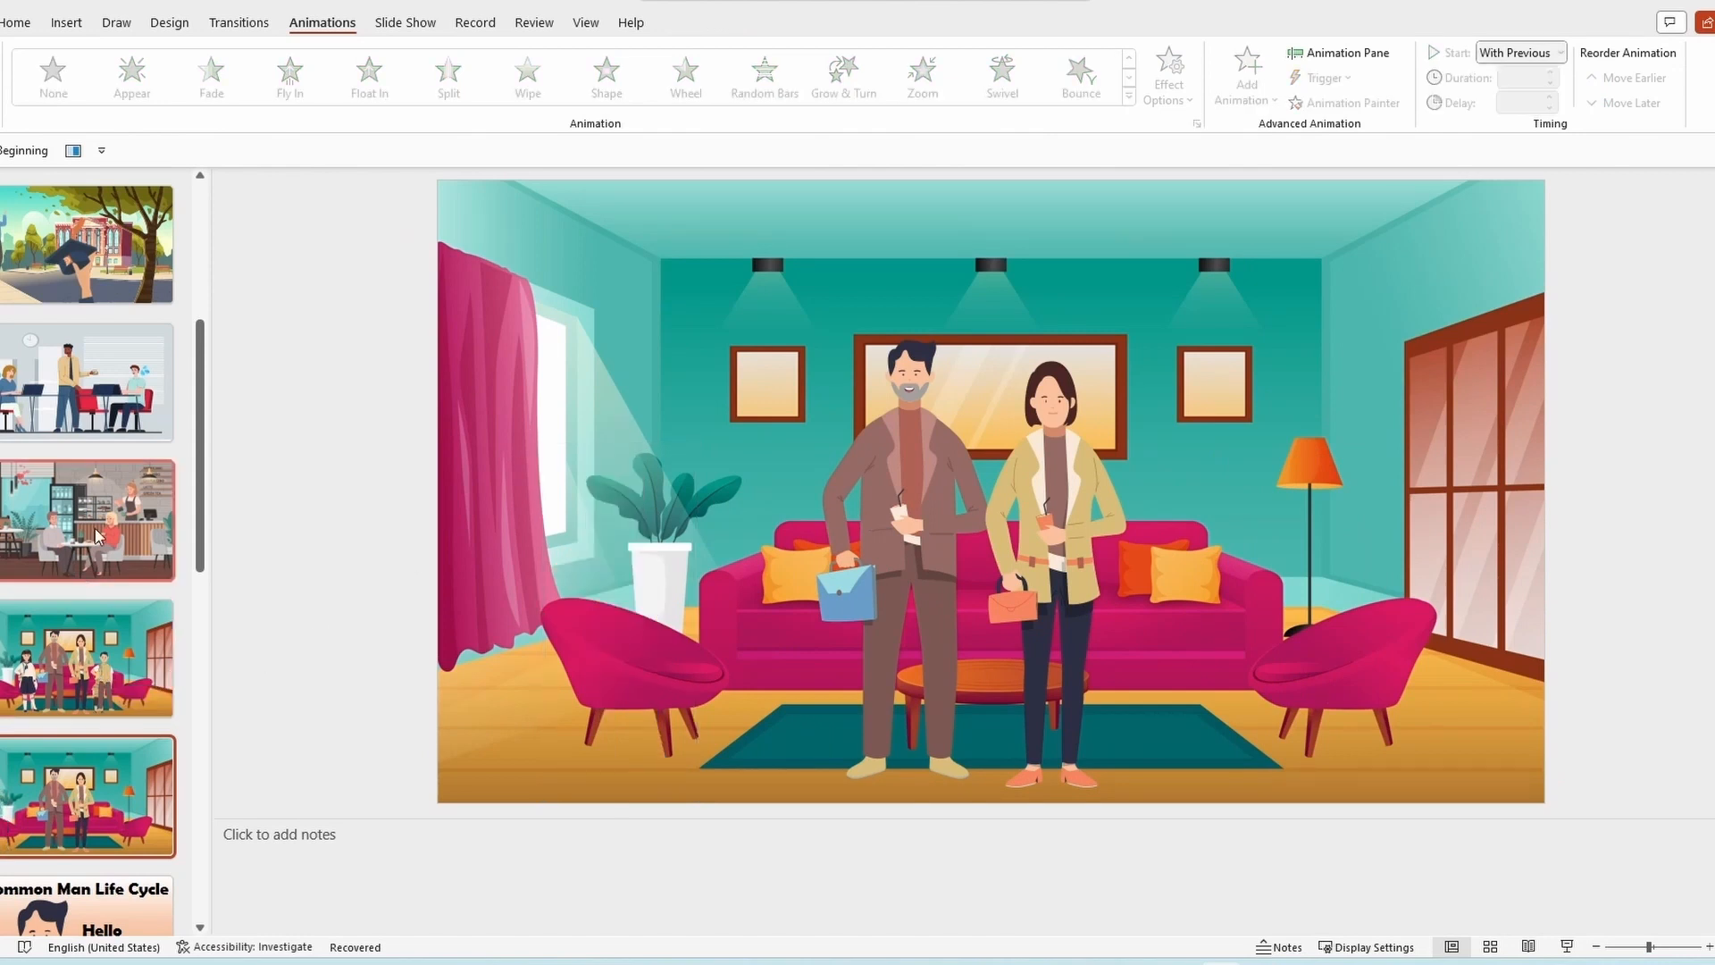
# - Copy the waving young woman in the orange jacket from slide 3
pyautogui.scroll(5, 134, 536)
pyautogui.click(134, 522)
pyautogui.click(1025, 482)
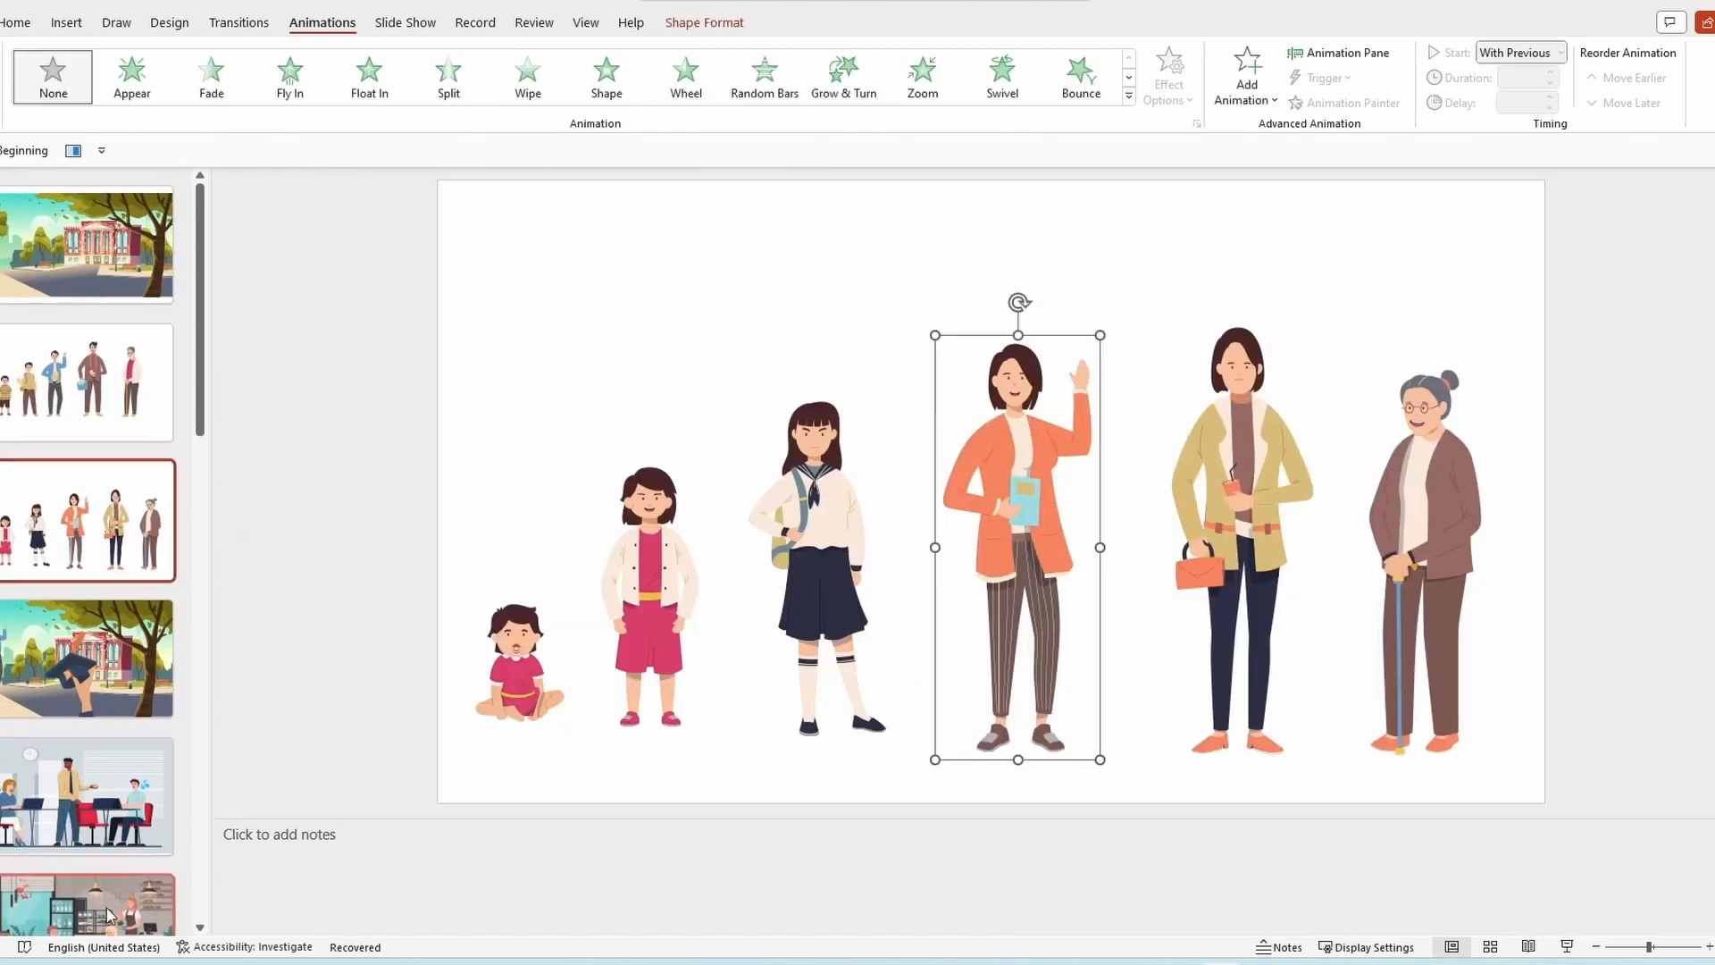
pyautogui.click(107, 907)
pyautogui.click(107, 799)
pyautogui.click(788, 576)
pyautogui.press('Delete')
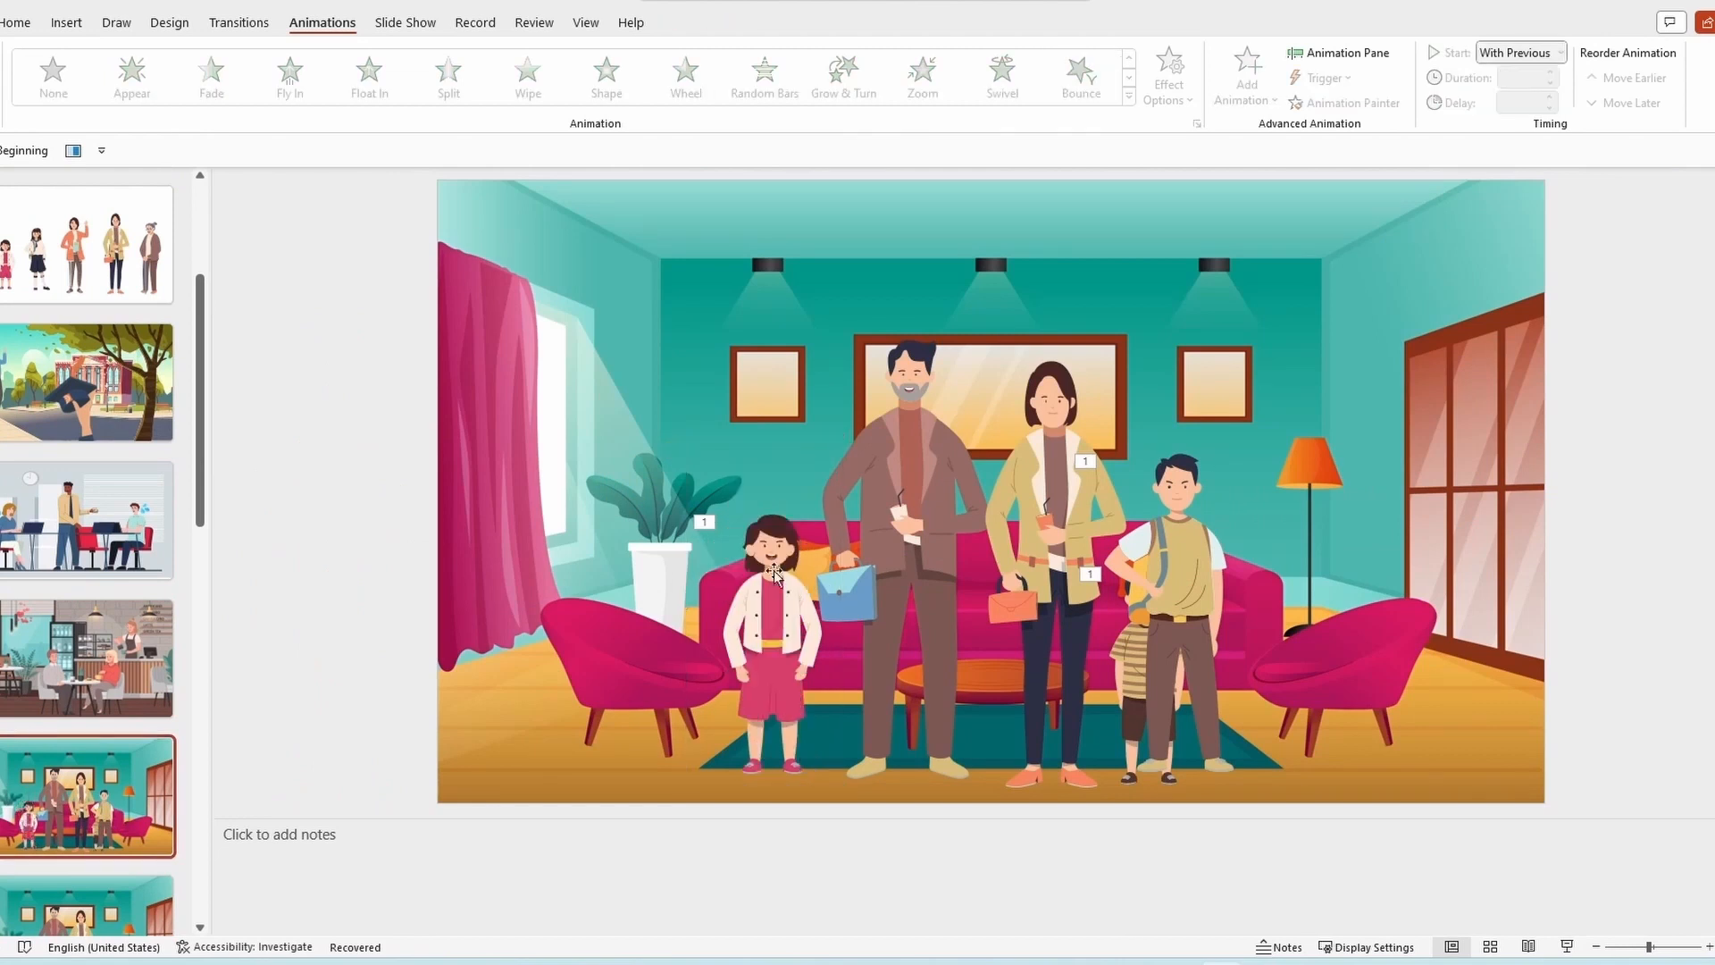
pyautogui.hotkey('ctrl', 'z')
# - Paste the young woman in the orange jacket into the duplicated living room slide, standing to the left of the bearded man
pyautogui.click(107, 906)
pyautogui.hotkey('ctrl', 'v')
pyautogui.moveTo(1011, 490); pyautogui.dragTo(759, 492)
pyautogui.click(581, 452)
# - Copy the waving young man in the blue jacket from slide 2 to slide 8 and stand him to the right of the woman
pyautogui.click(134, 388)
pyautogui.scroll(3, 134, 387)
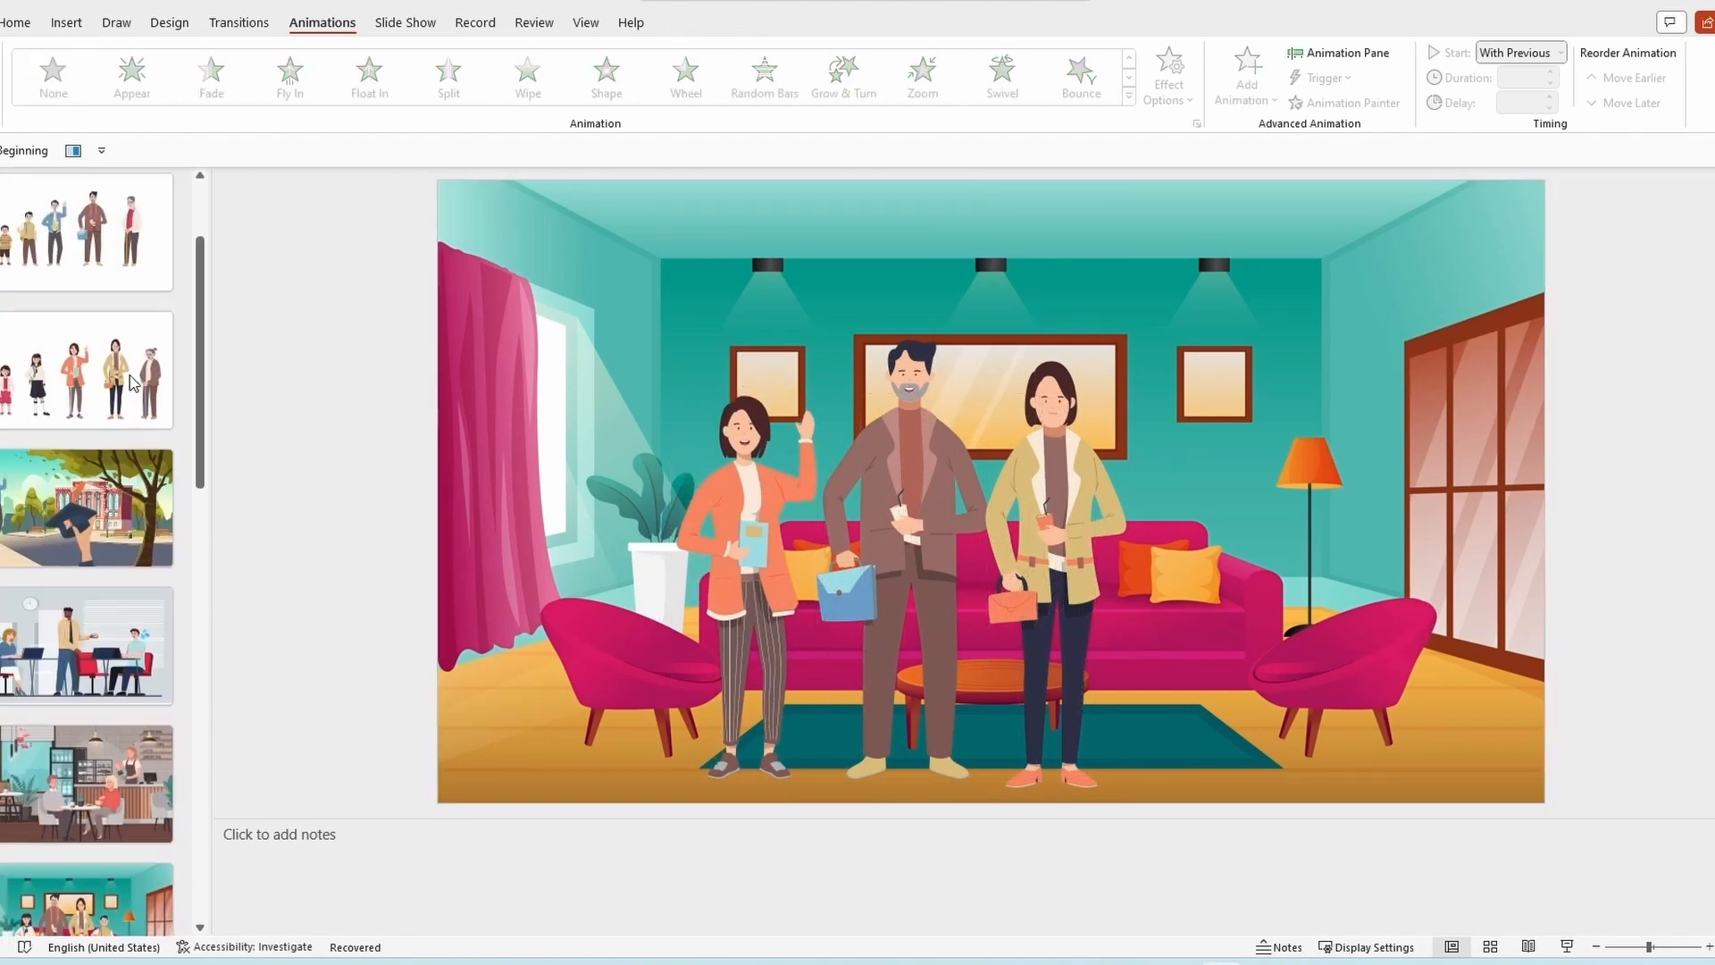
pyautogui.click(134, 387)
pyautogui.click(932, 444)
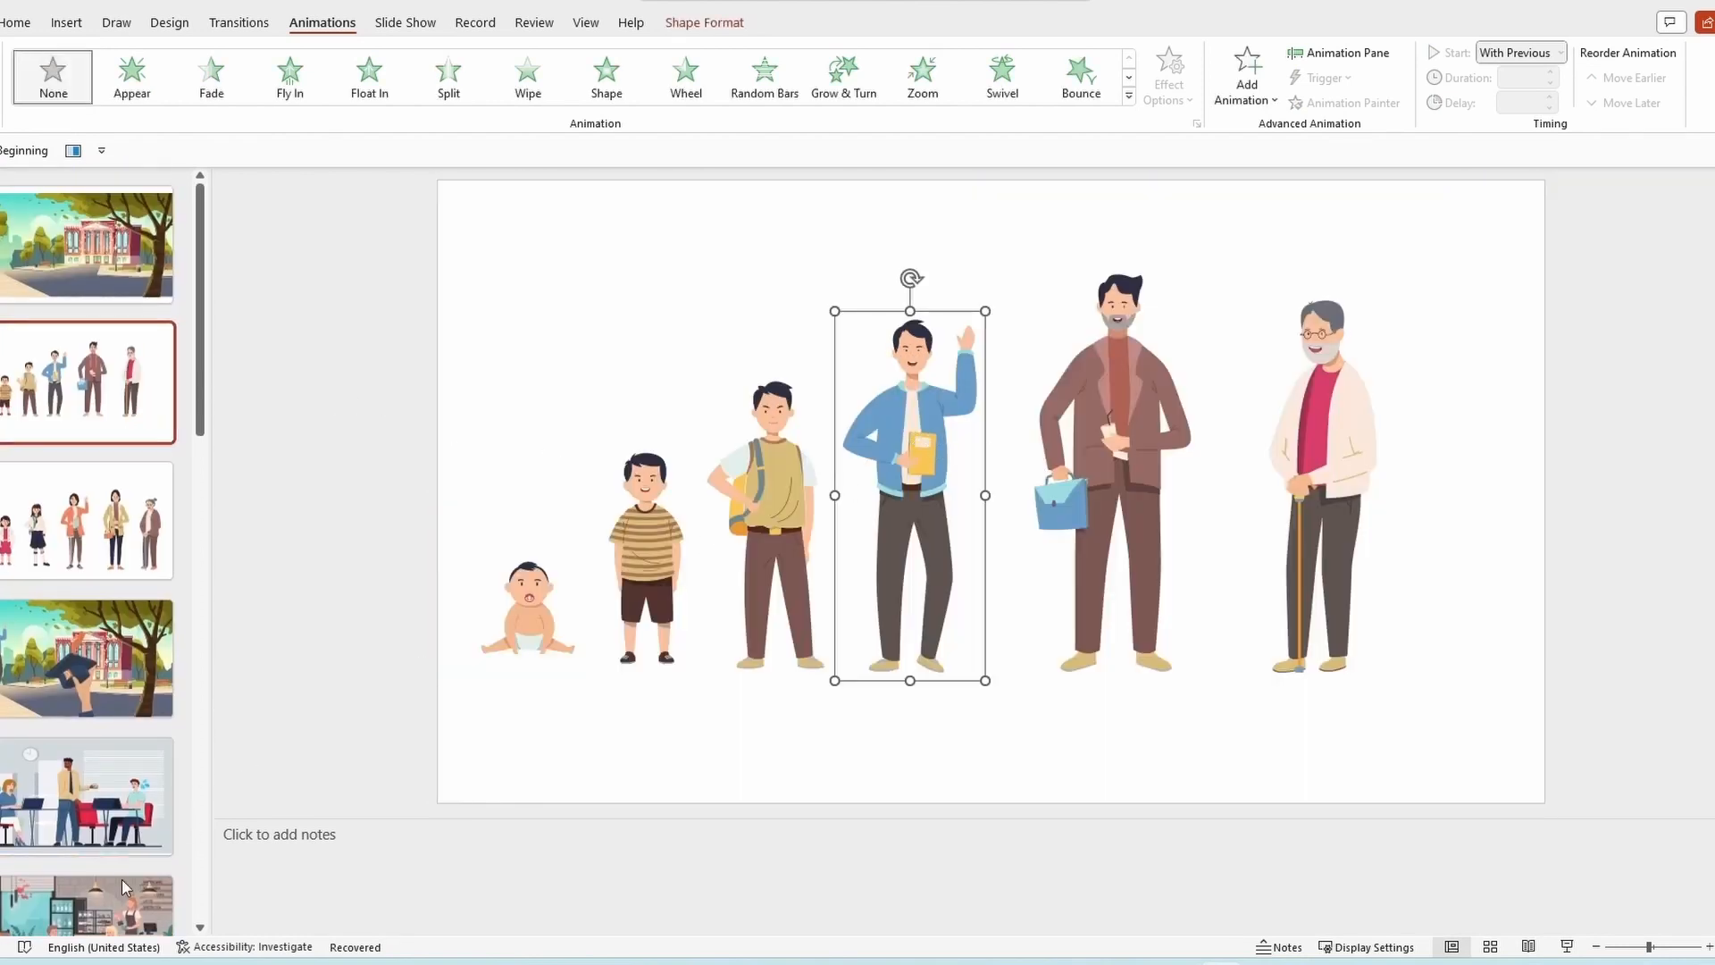
pyautogui.hotkey('ctrl', 'c')
pyautogui.scroll(-3, 125, 887)
pyautogui.click(86, 723)
pyautogui.click(87, 862)
pyautogui.hotkey('ctrl', 'v')
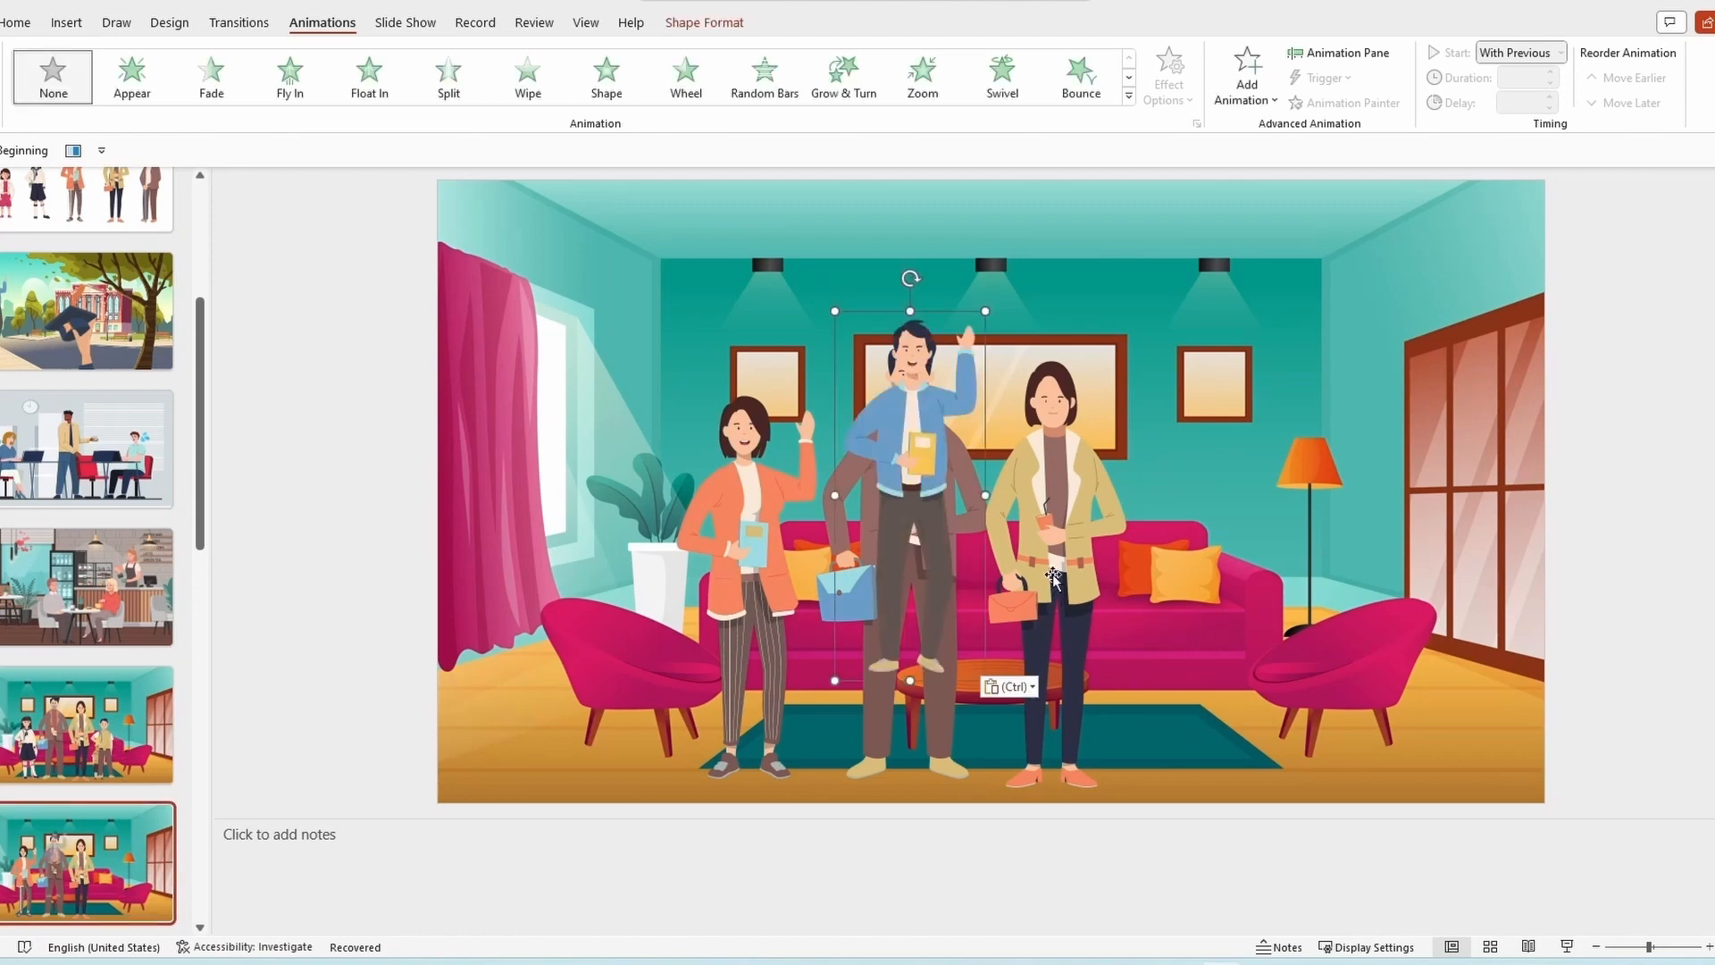
pyautogui.moveTo(929, 531); pyautogui.dragTo(1216, 625)
pyautogui.moveTo(1216, 625); pyautogui.dragTo(1216, 627)
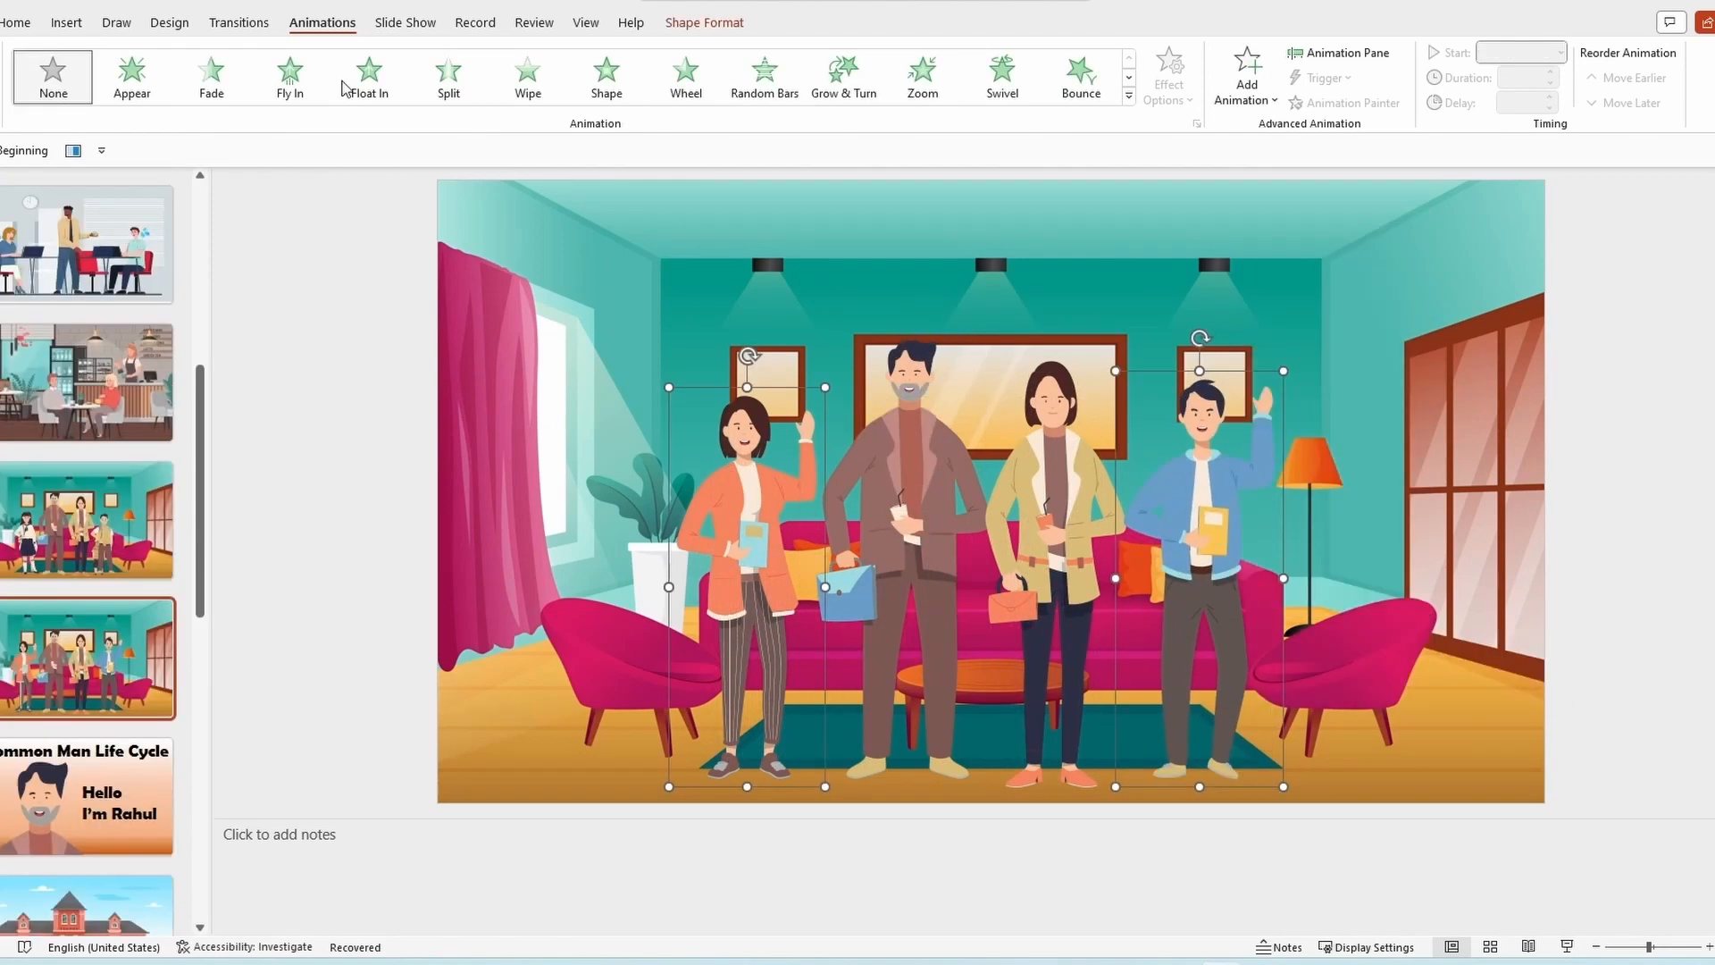
# - Apply the Float In entrance to the young woman and young man, and add a Lines motion path to both
pyautogui.click(355, 83)
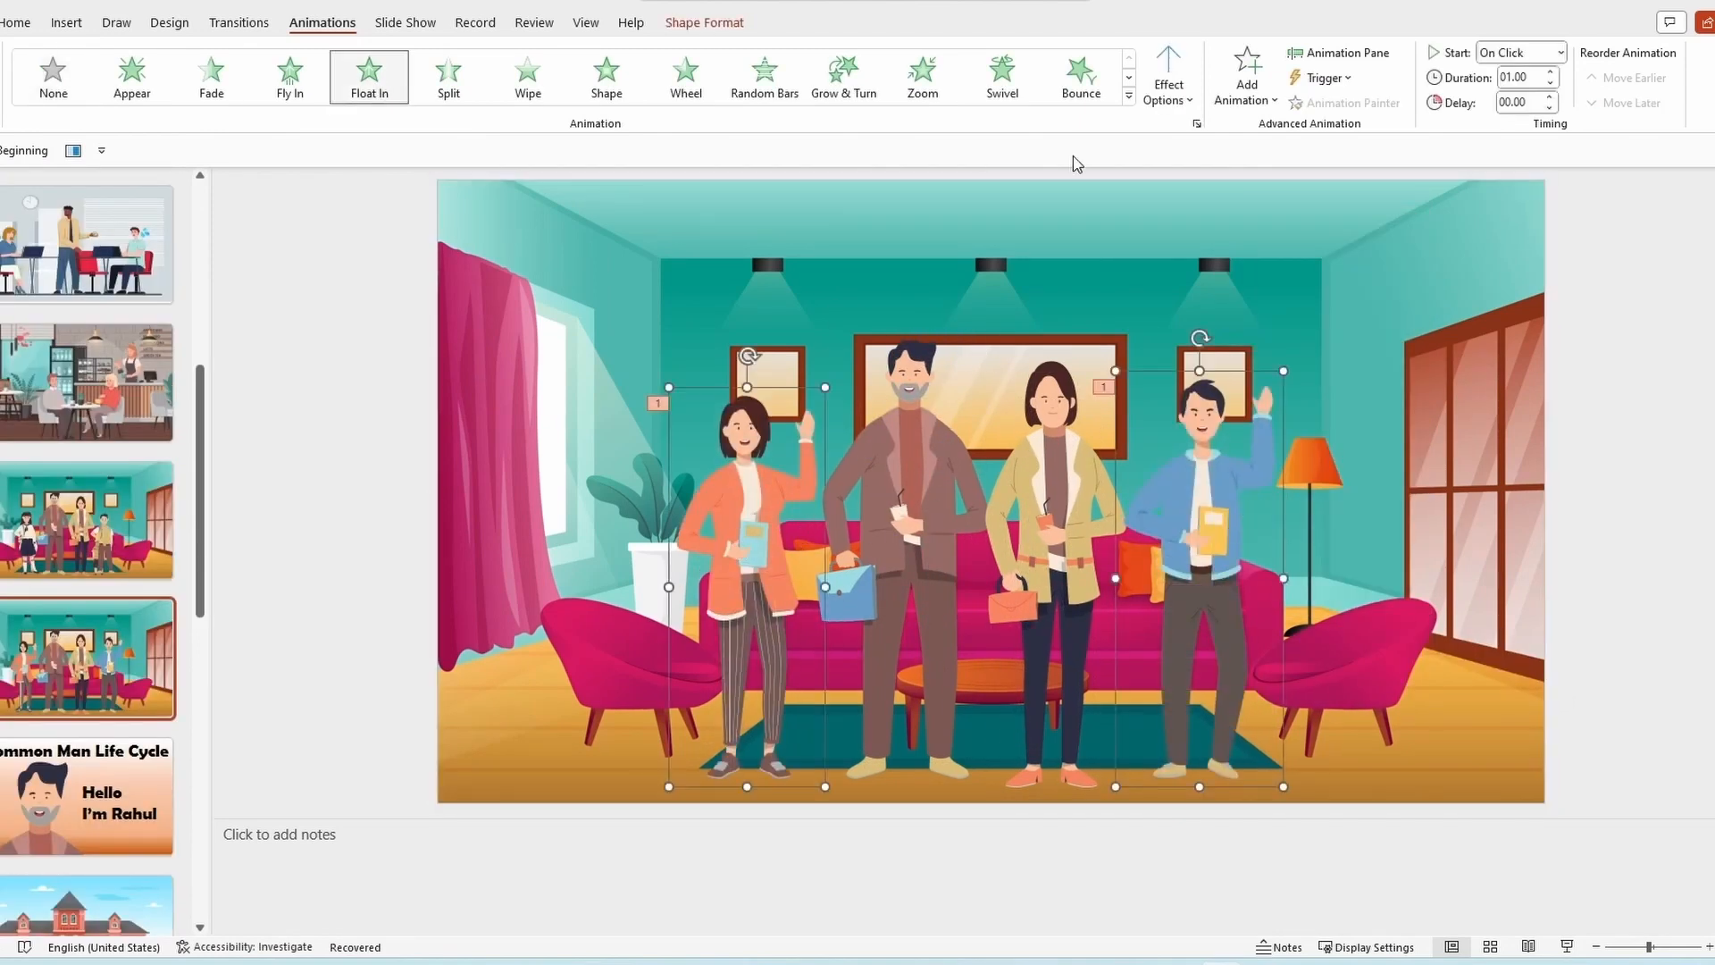
pyautogui.click(1247, 81)
pyautogui.scroll(-2, 1420, 536)
pyautogui.click(1256, 712)
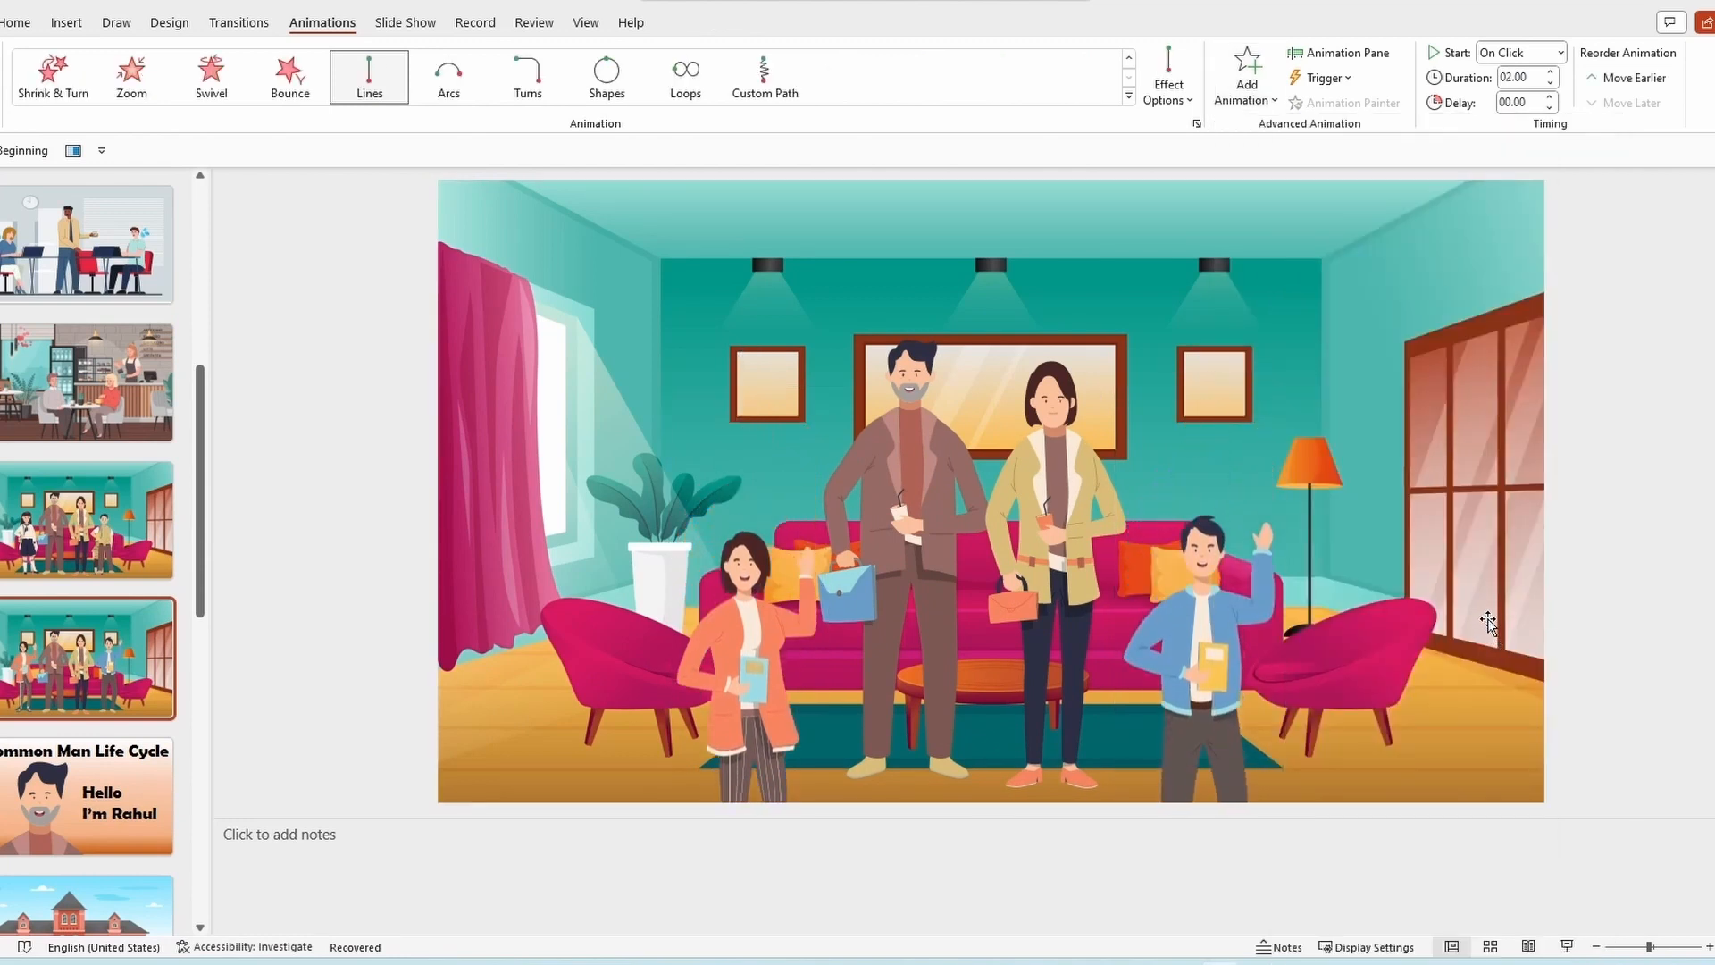
# - Redirect both motion paths so the young man and young woman end up outside the slide's right edge
pyautogui.moveTo(1200, 735); pyautogui.dragTo(1678, 558)
pyautogui.click(1566, 368)
pyautogui.click(730, 539)
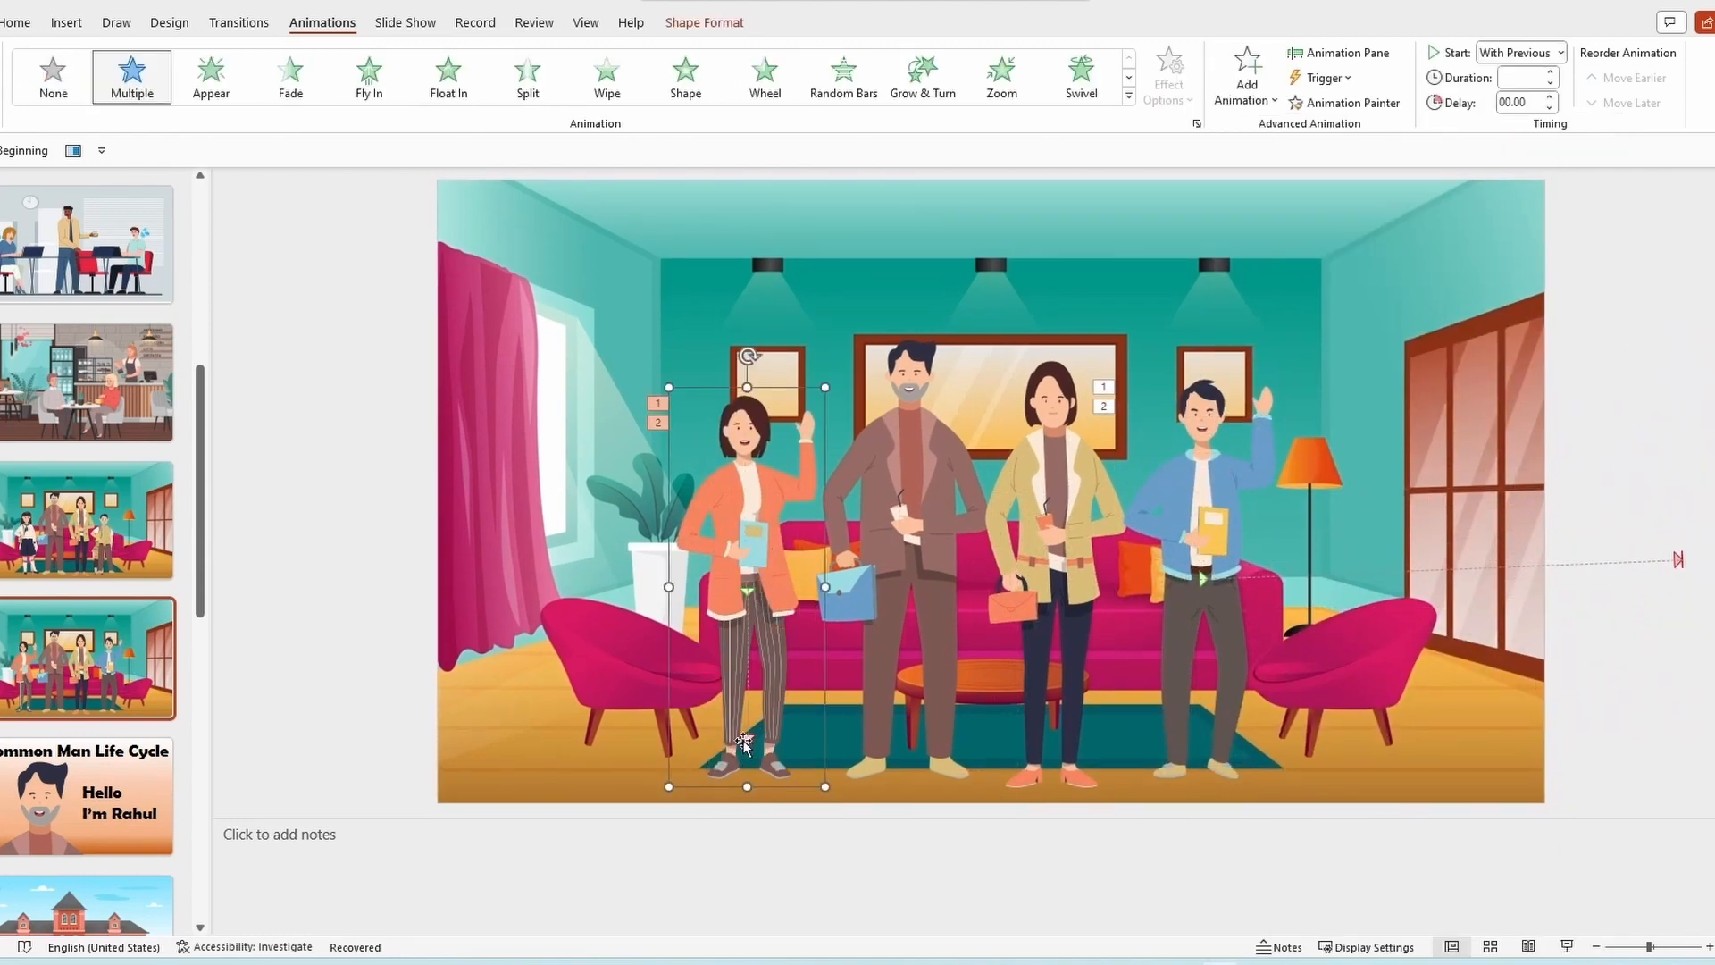
pyautogui.click(749, 738)
pyautogui.moveTo(763, 749); pyautogui.dragTo(1683, 594)
pyautogui.click(1603, 230)
pyautogui.click(1116, 410)
pyautogui.click(1634, 306)
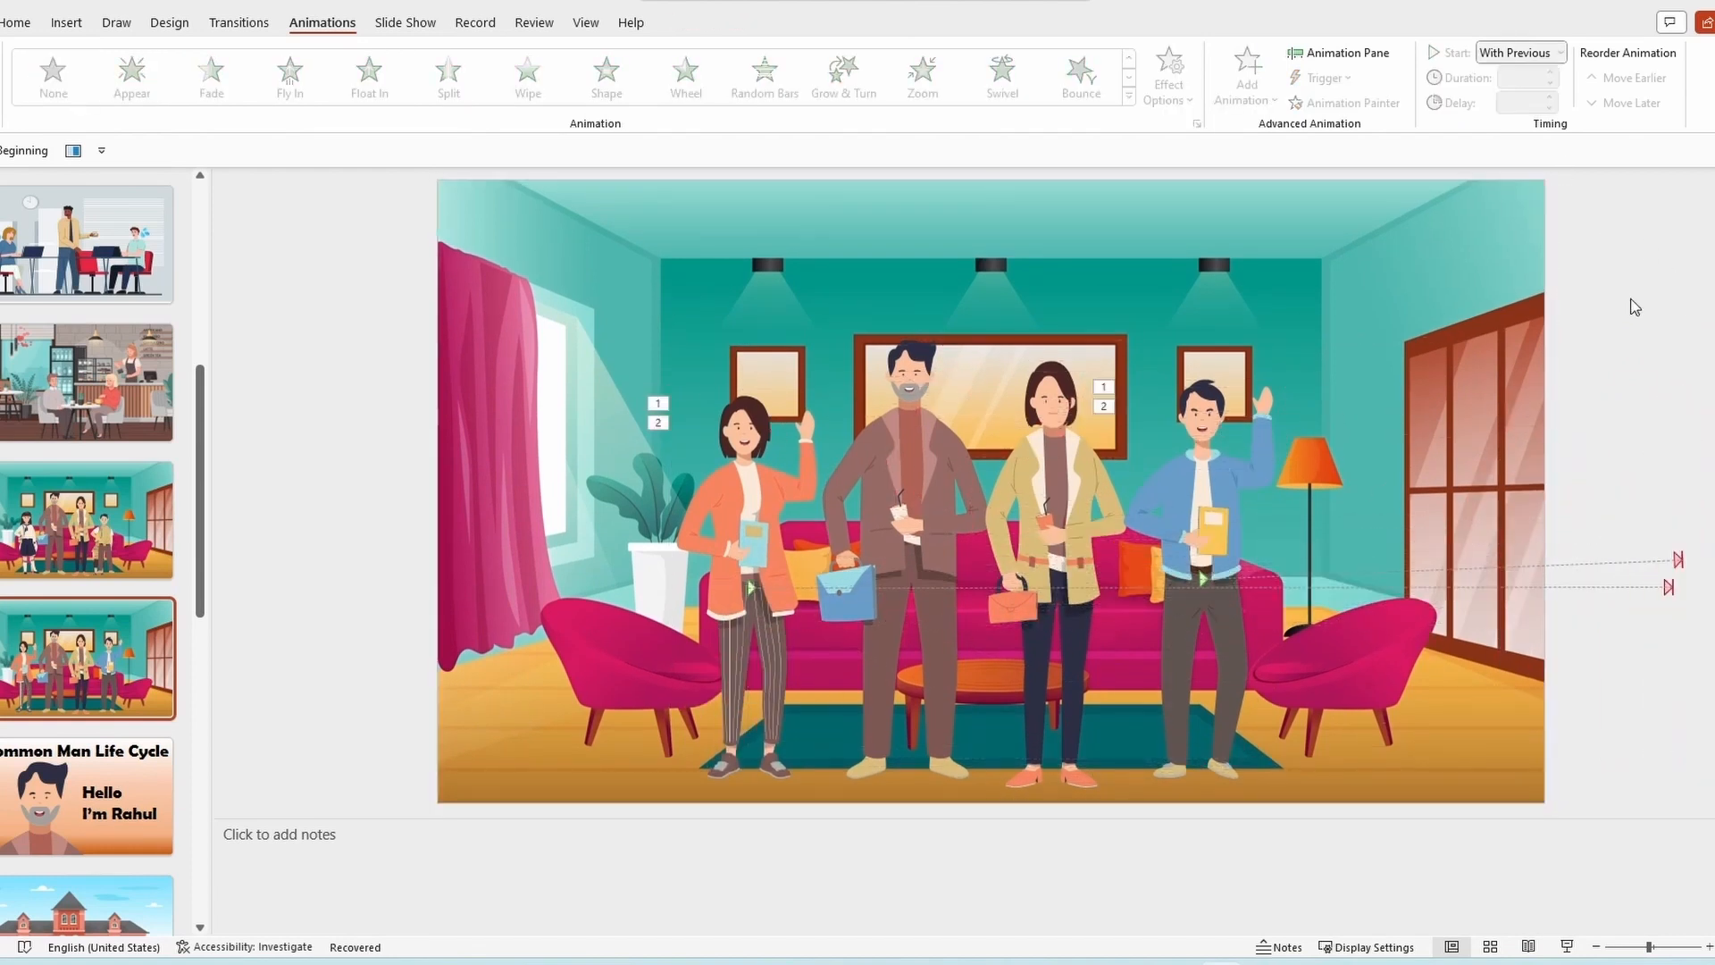
# - Show the Animation Pane and play all animations of slide 8
pyautogui.click(1142, 502)
pyautogui.scroll(-3, 1142, 502)
pyautogui.click(1360, 216)
pyautogui.click(1340, 53)
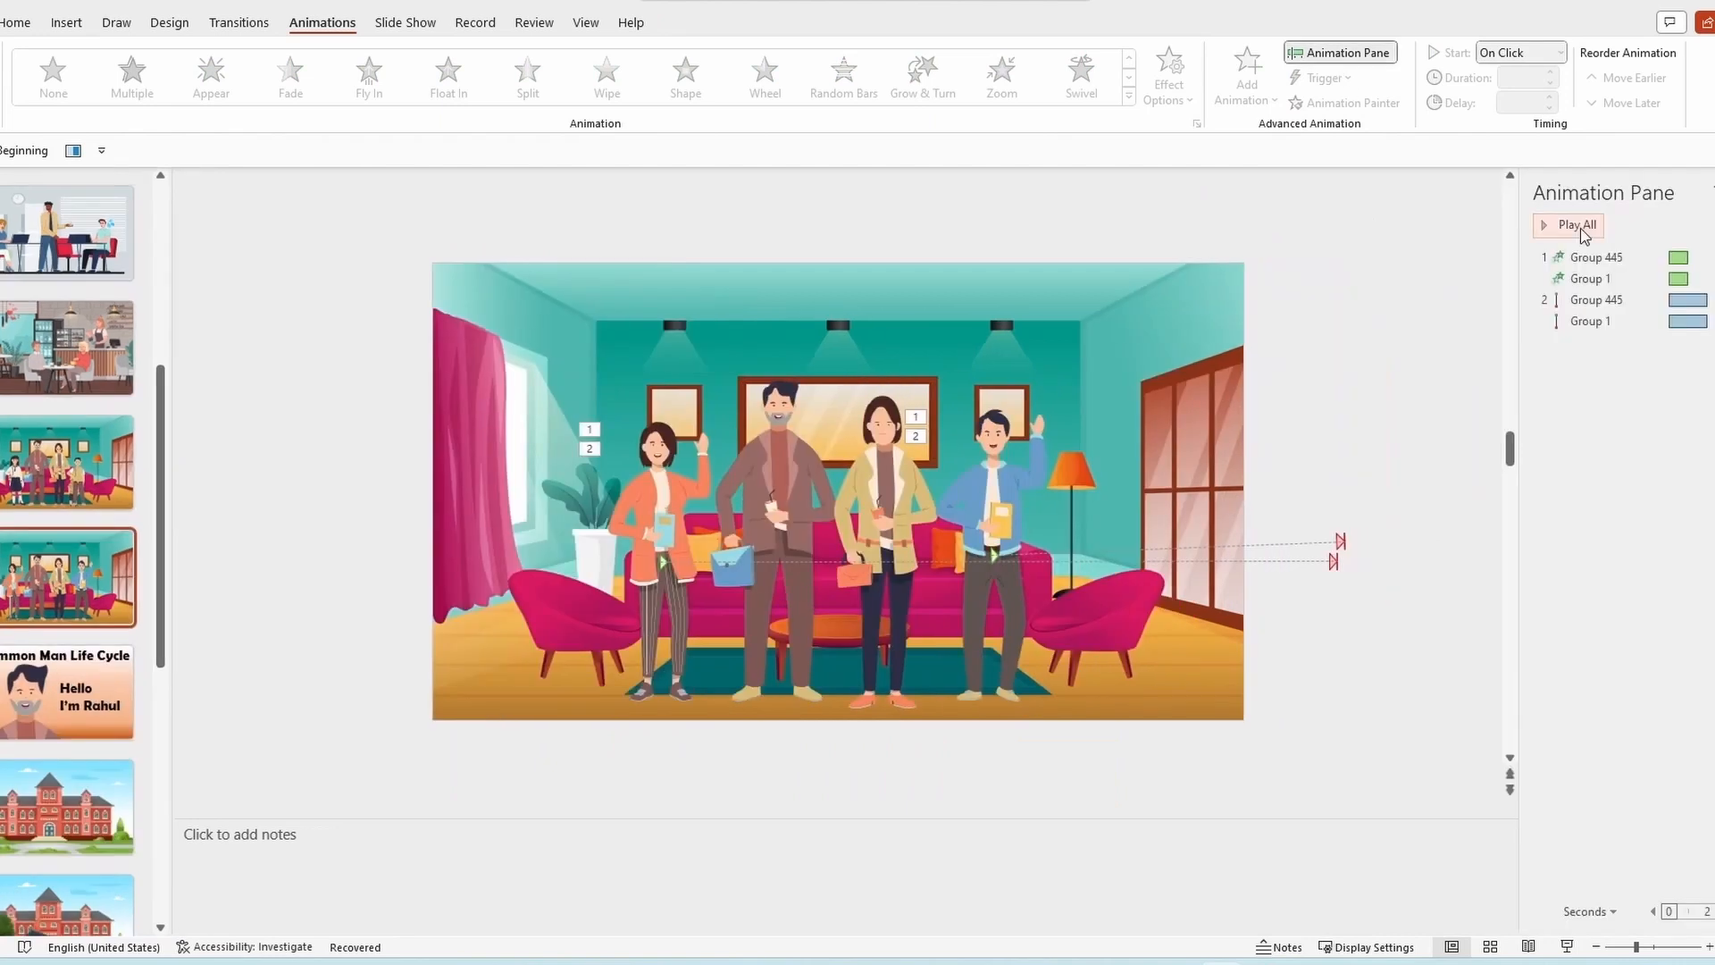
pyautogui.click(1579, 228)
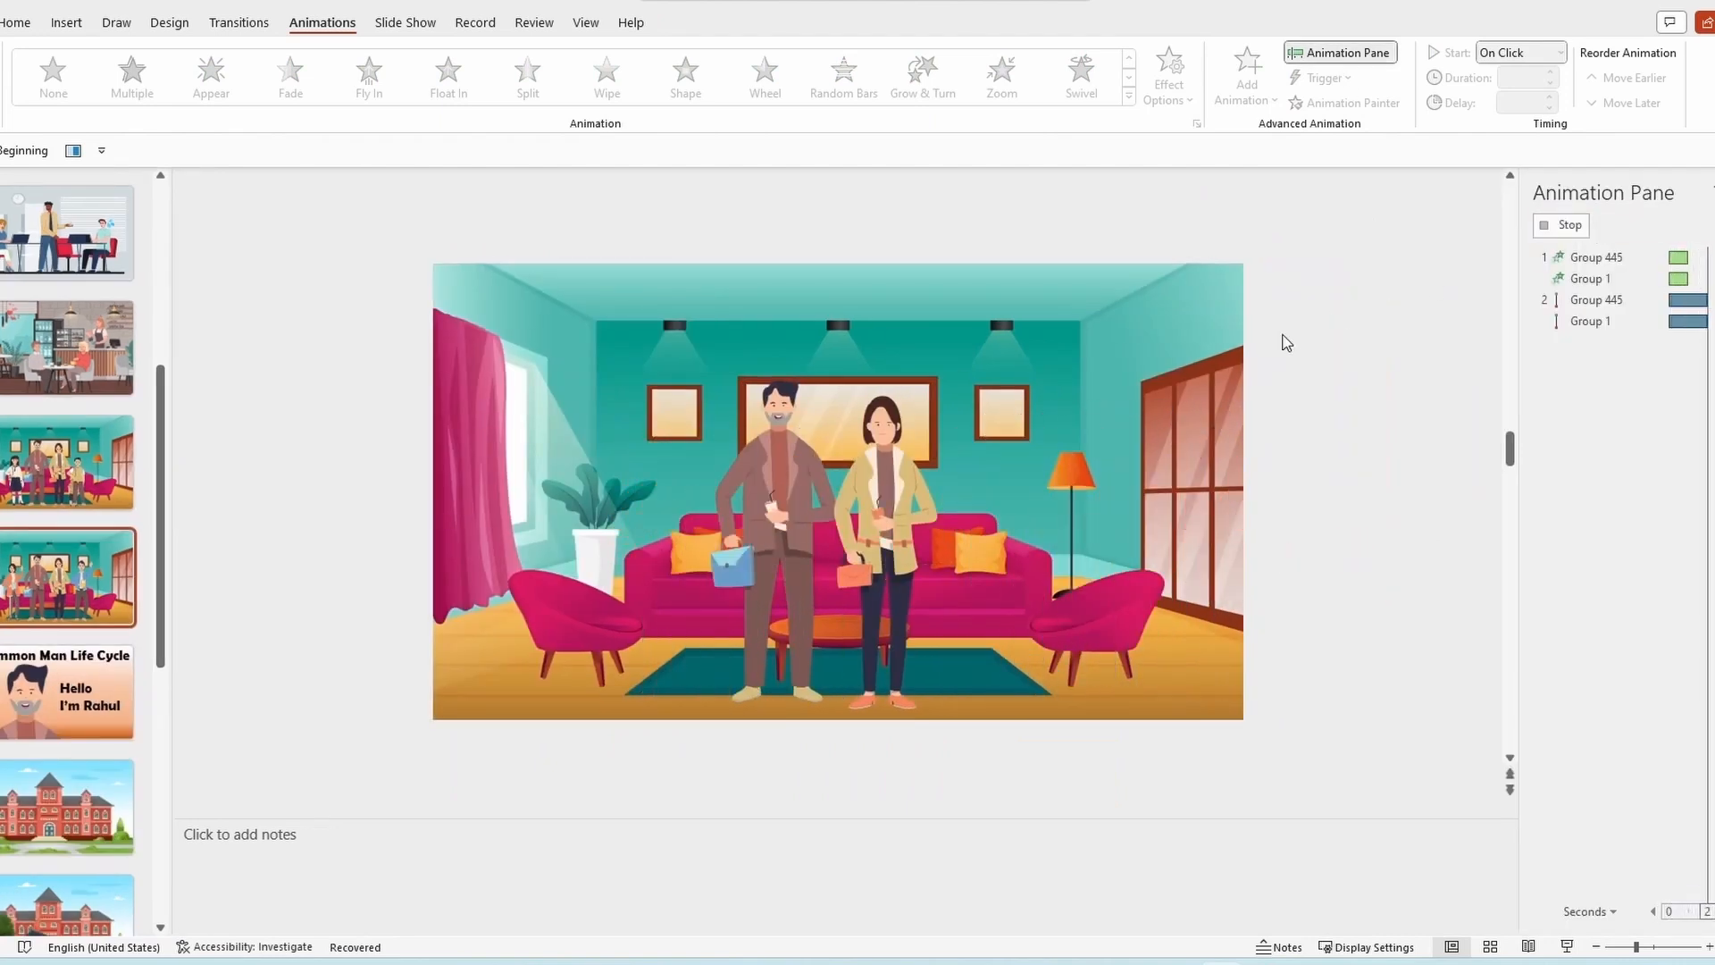
# - Set all effects of Group 445 and Group 1 to start With Previous and delay their motion paths by 1.00 second
pyautogui.click(998, 494)
pyautogui.keyDown('ctrl'); pyautogui.click(687, 527); pyautogui.keyUp('ctrl')
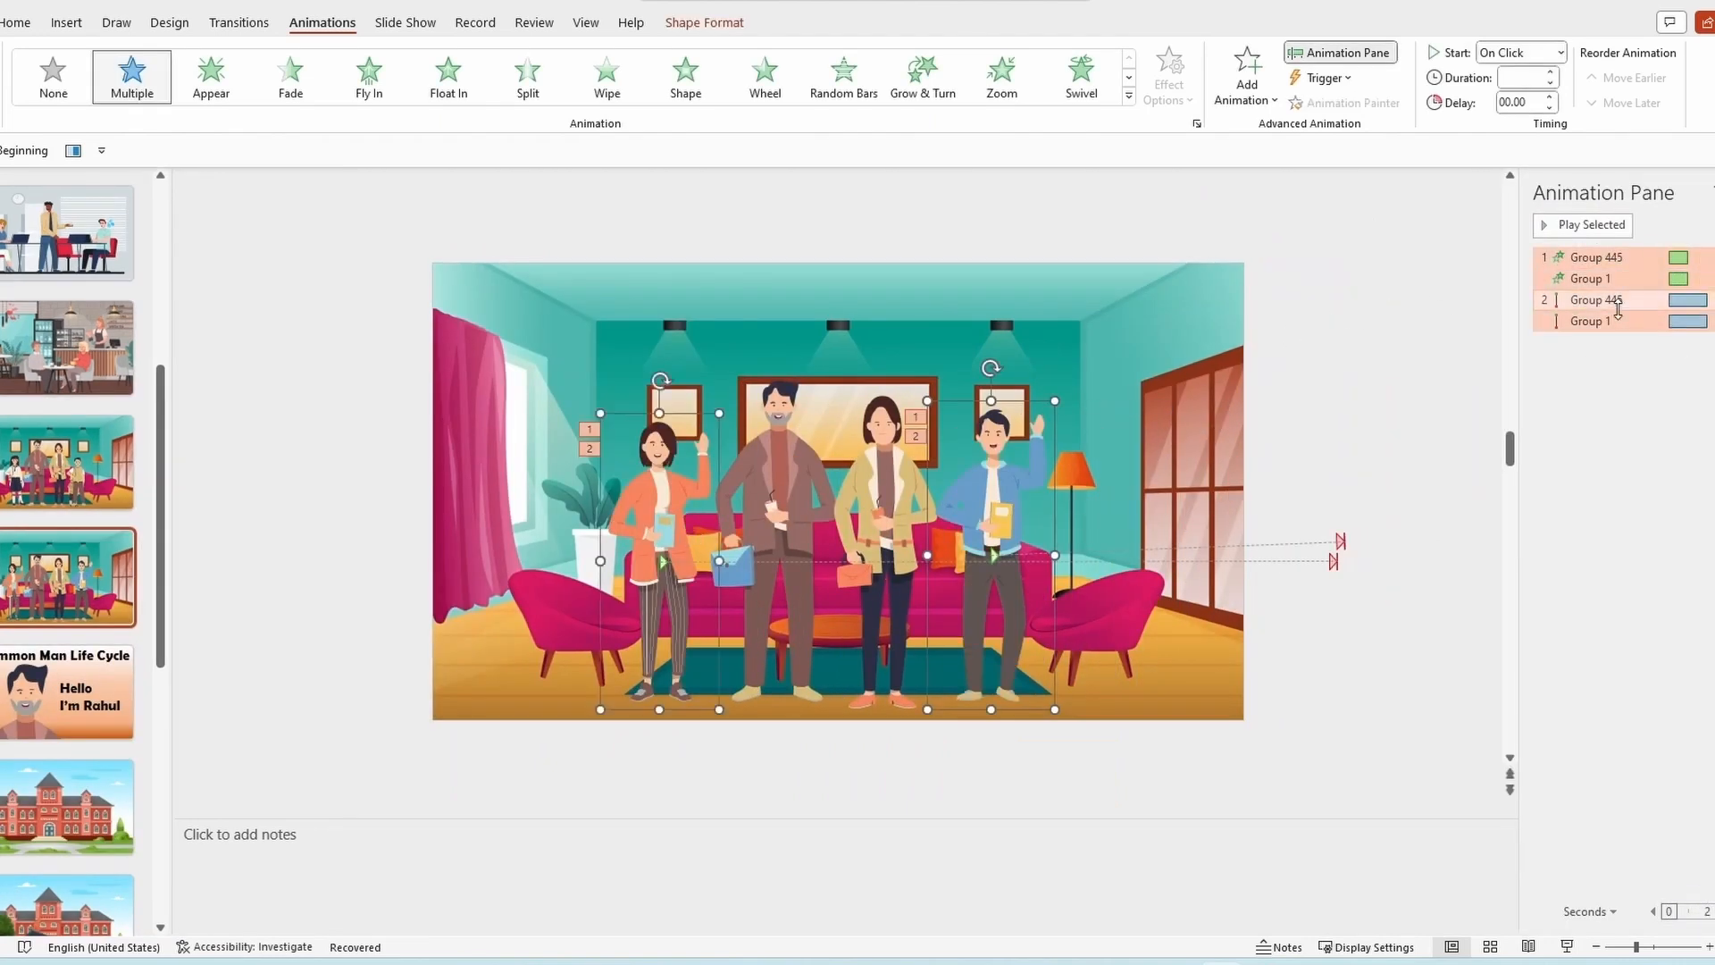
pyautogui.click(1686, 300)
pyautogui.moveTo(1702, 322); pyautogui.dragTo(1706, 321)
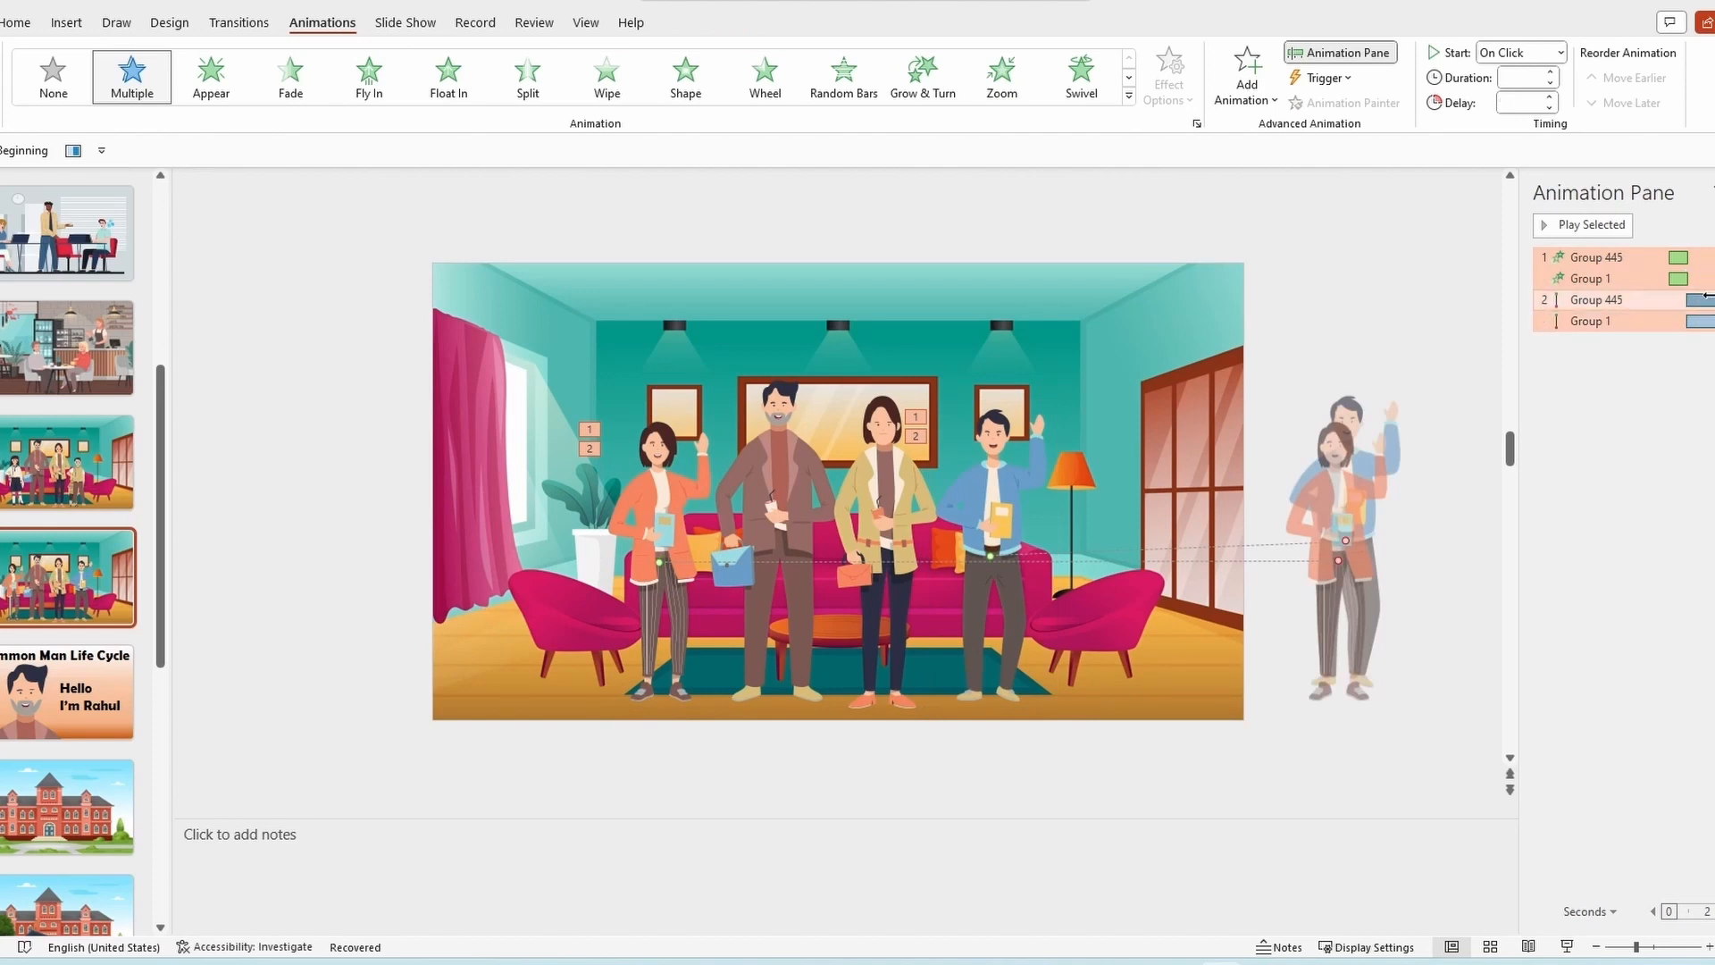
pyautogui.rightClick(1702, 305)
pyautogui.click(1639, 349)
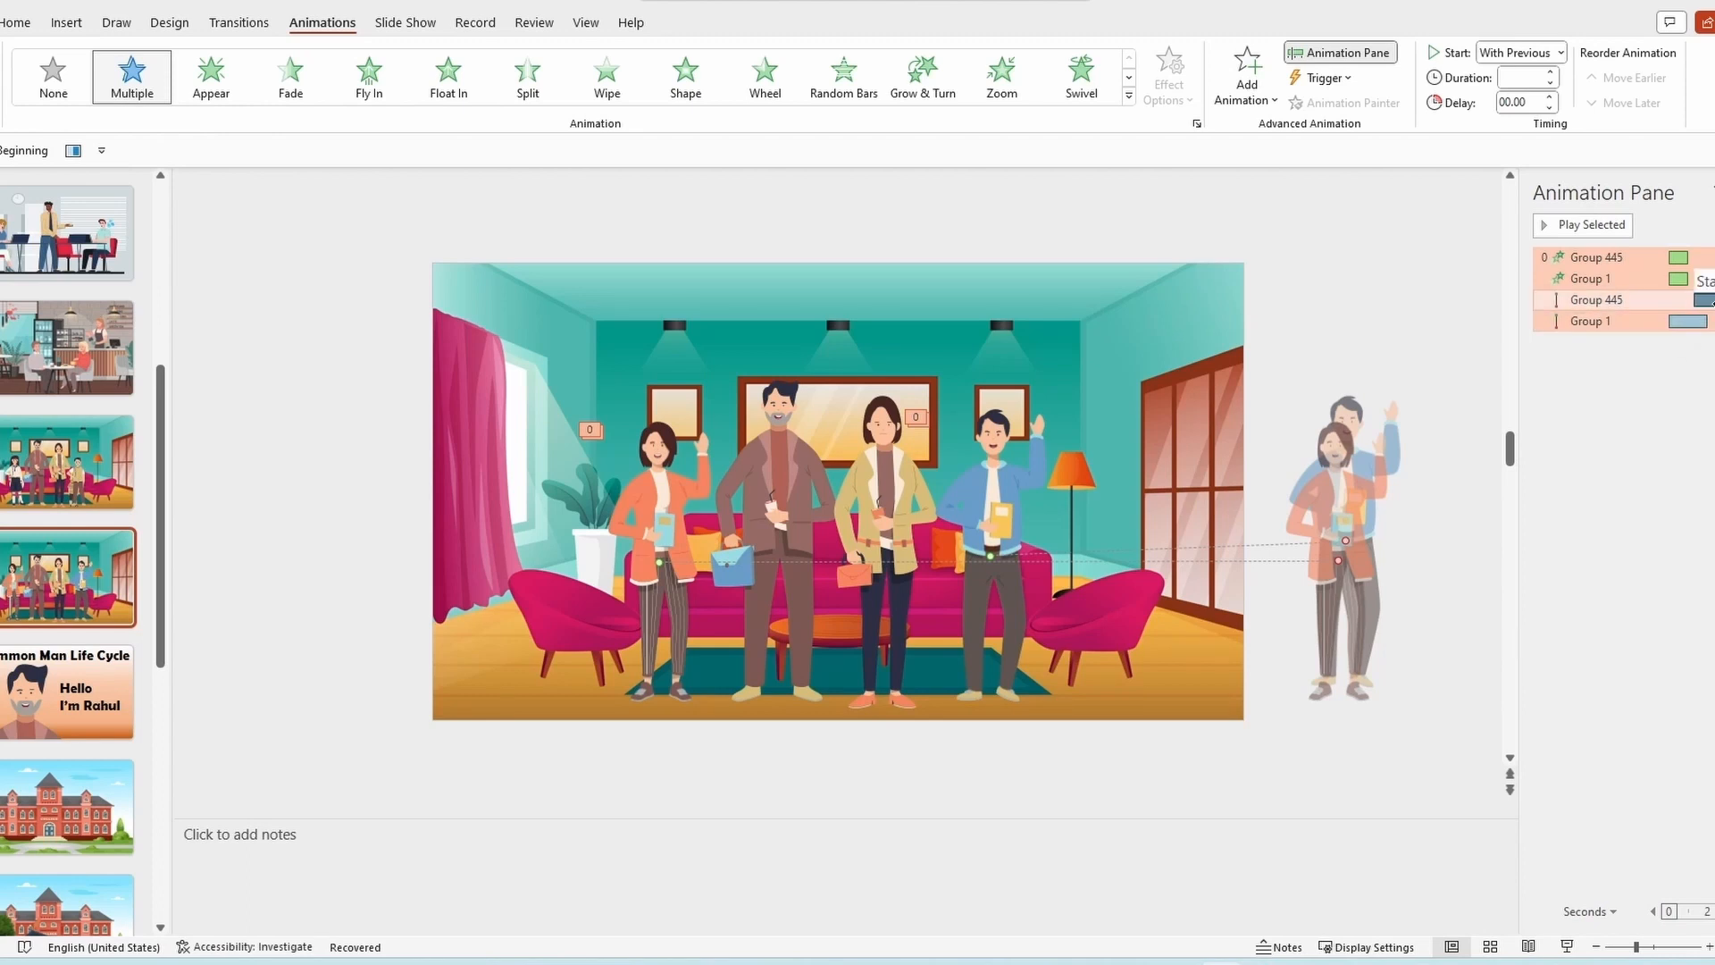
pyautogui.moveTo(1714, 302); pyautogui.dragTo(1708, 303)
pyautogui.click(1711, 354)
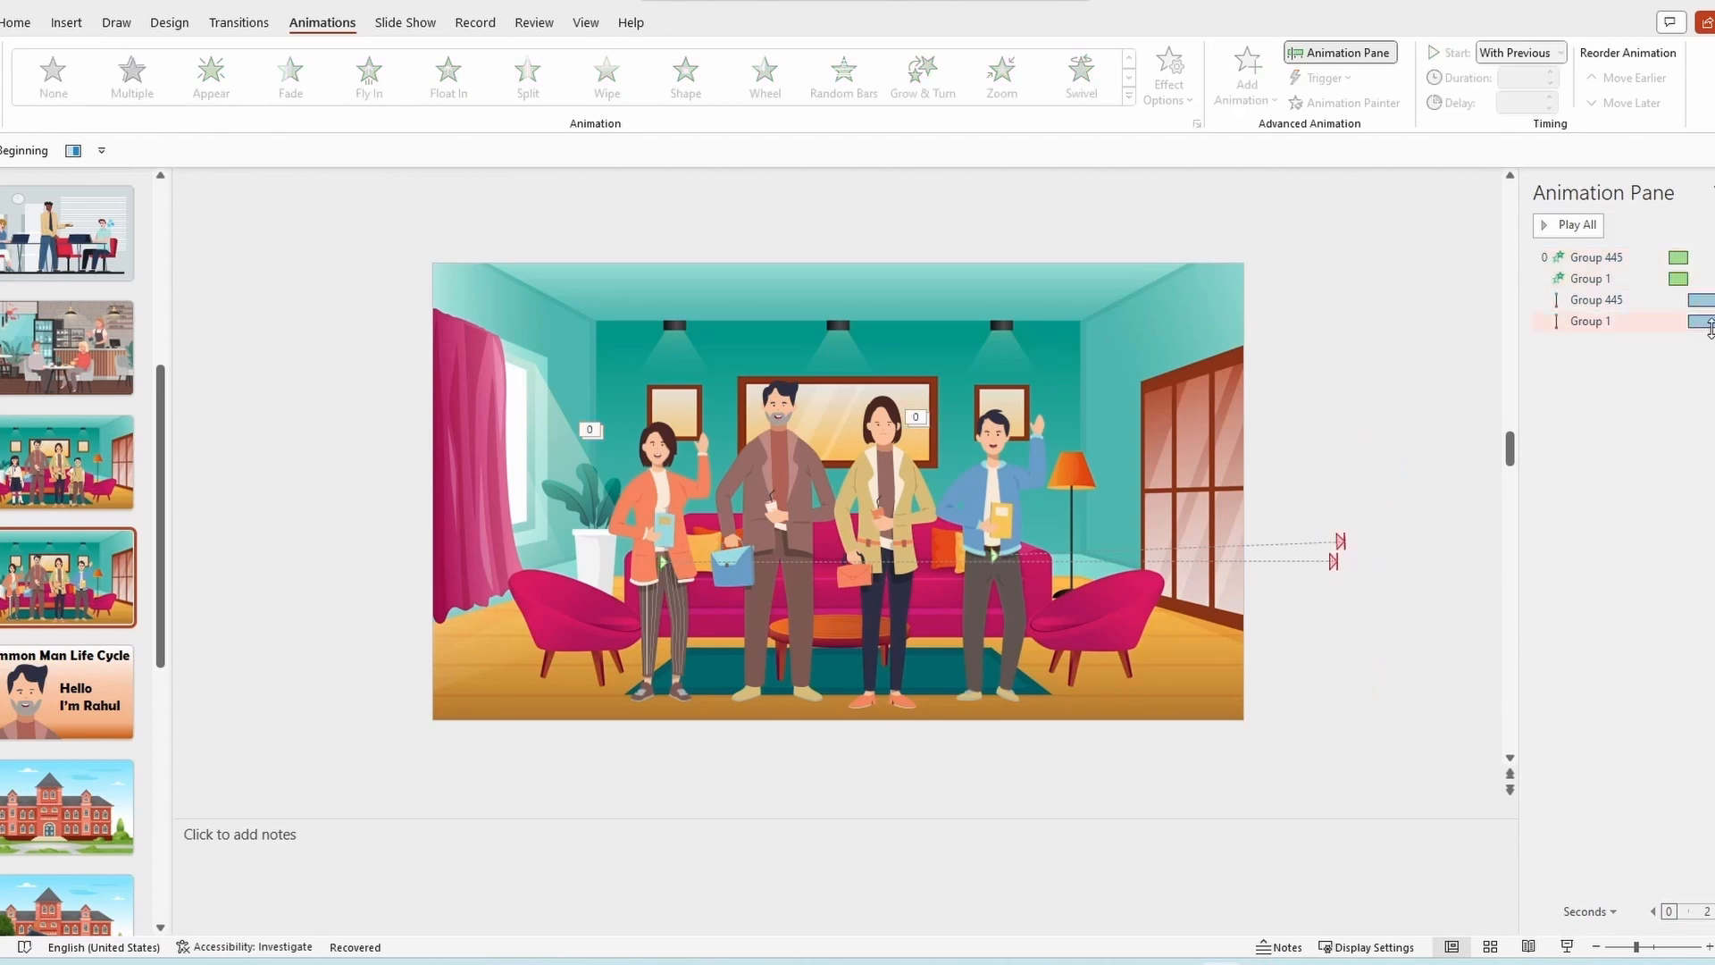
# - Play the slide's animations again and check the timing of Group 1's motion path
pyautogui.click(1579, 225)
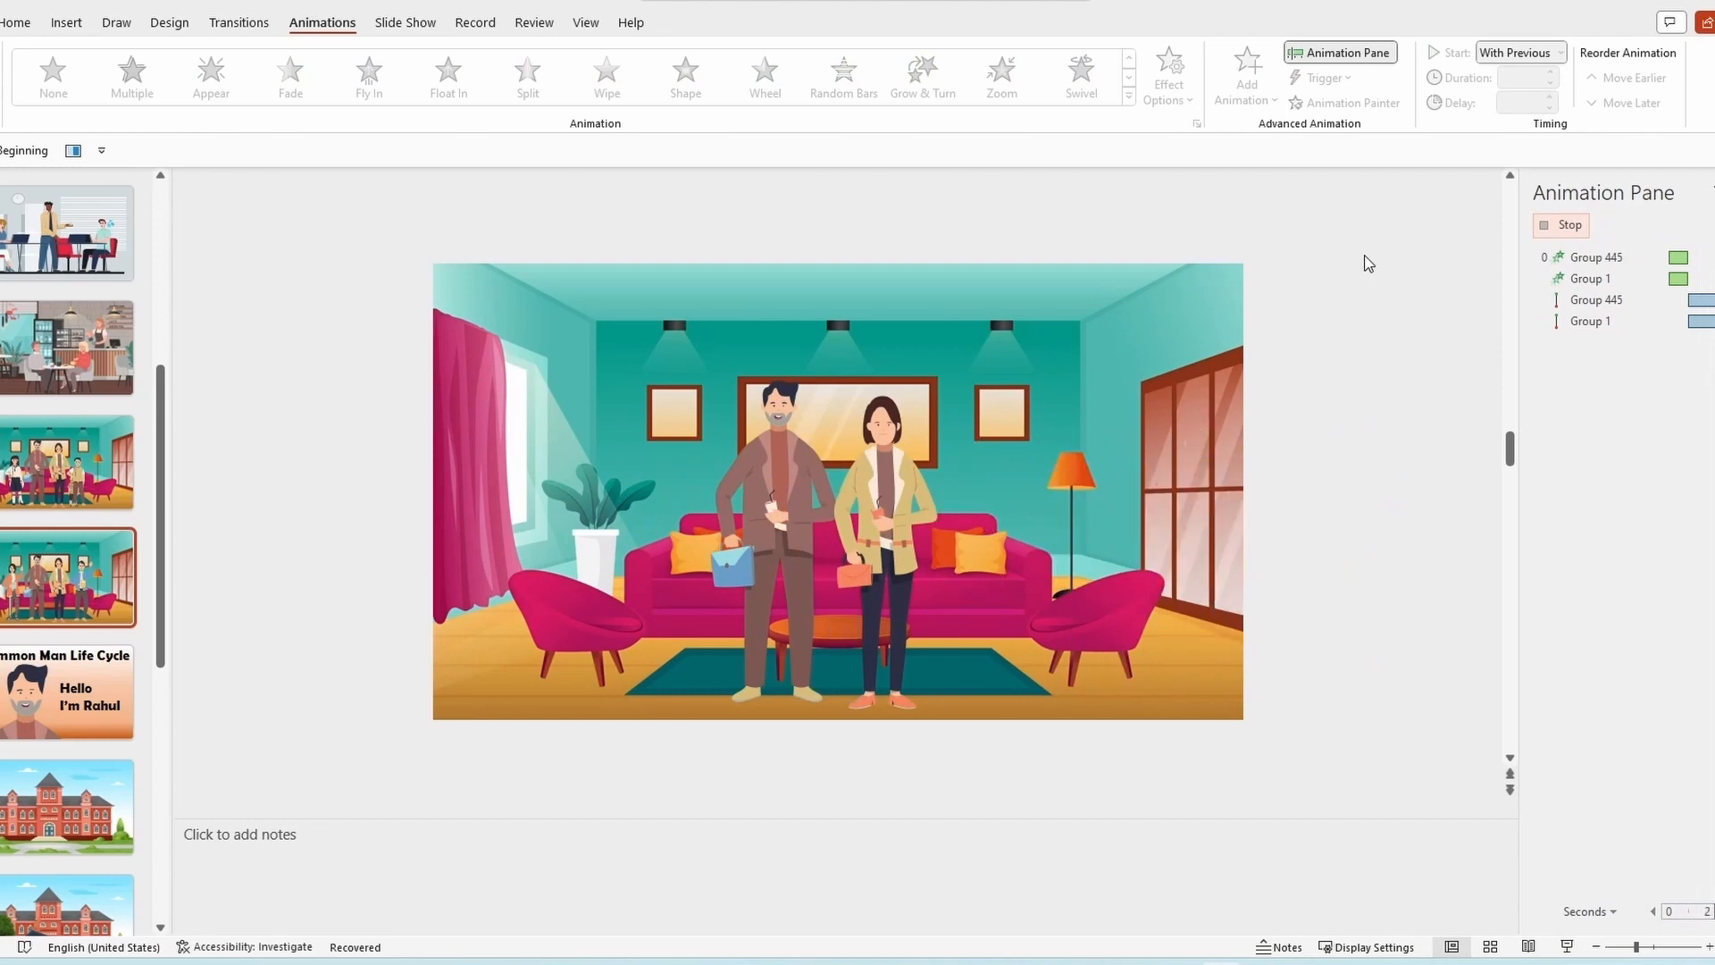
pyautogui.click(1594, 321)
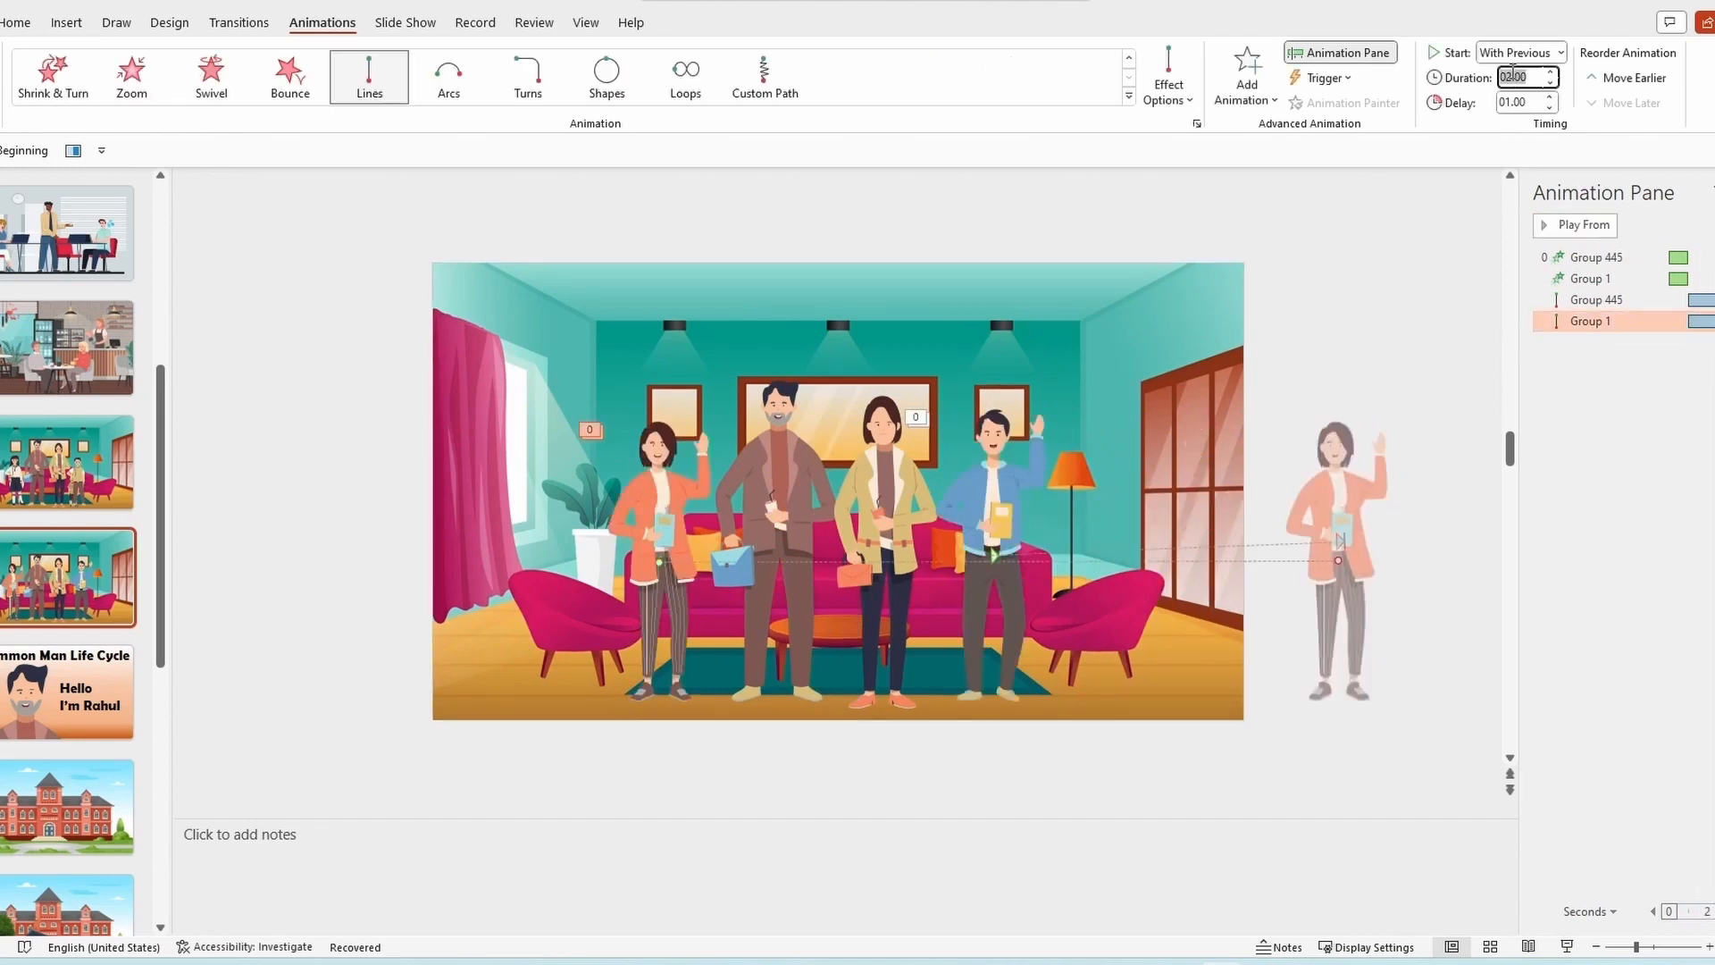
pyautogui.click(1552, 227)
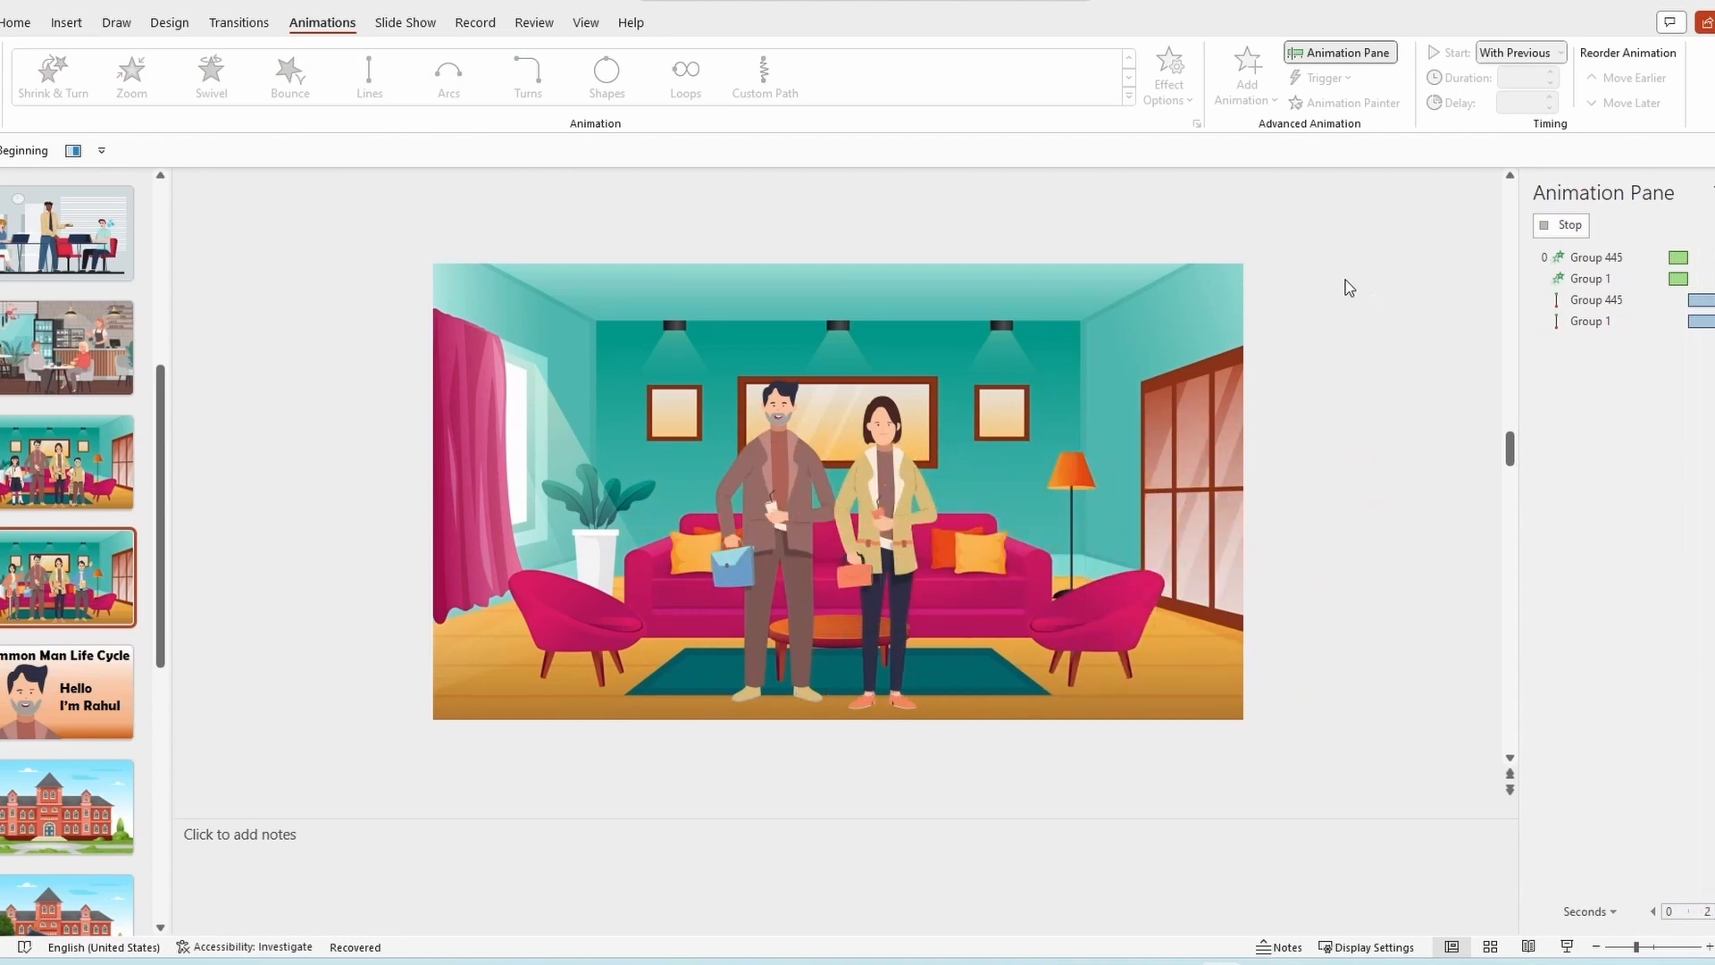
pyautogui.click(884, 466)
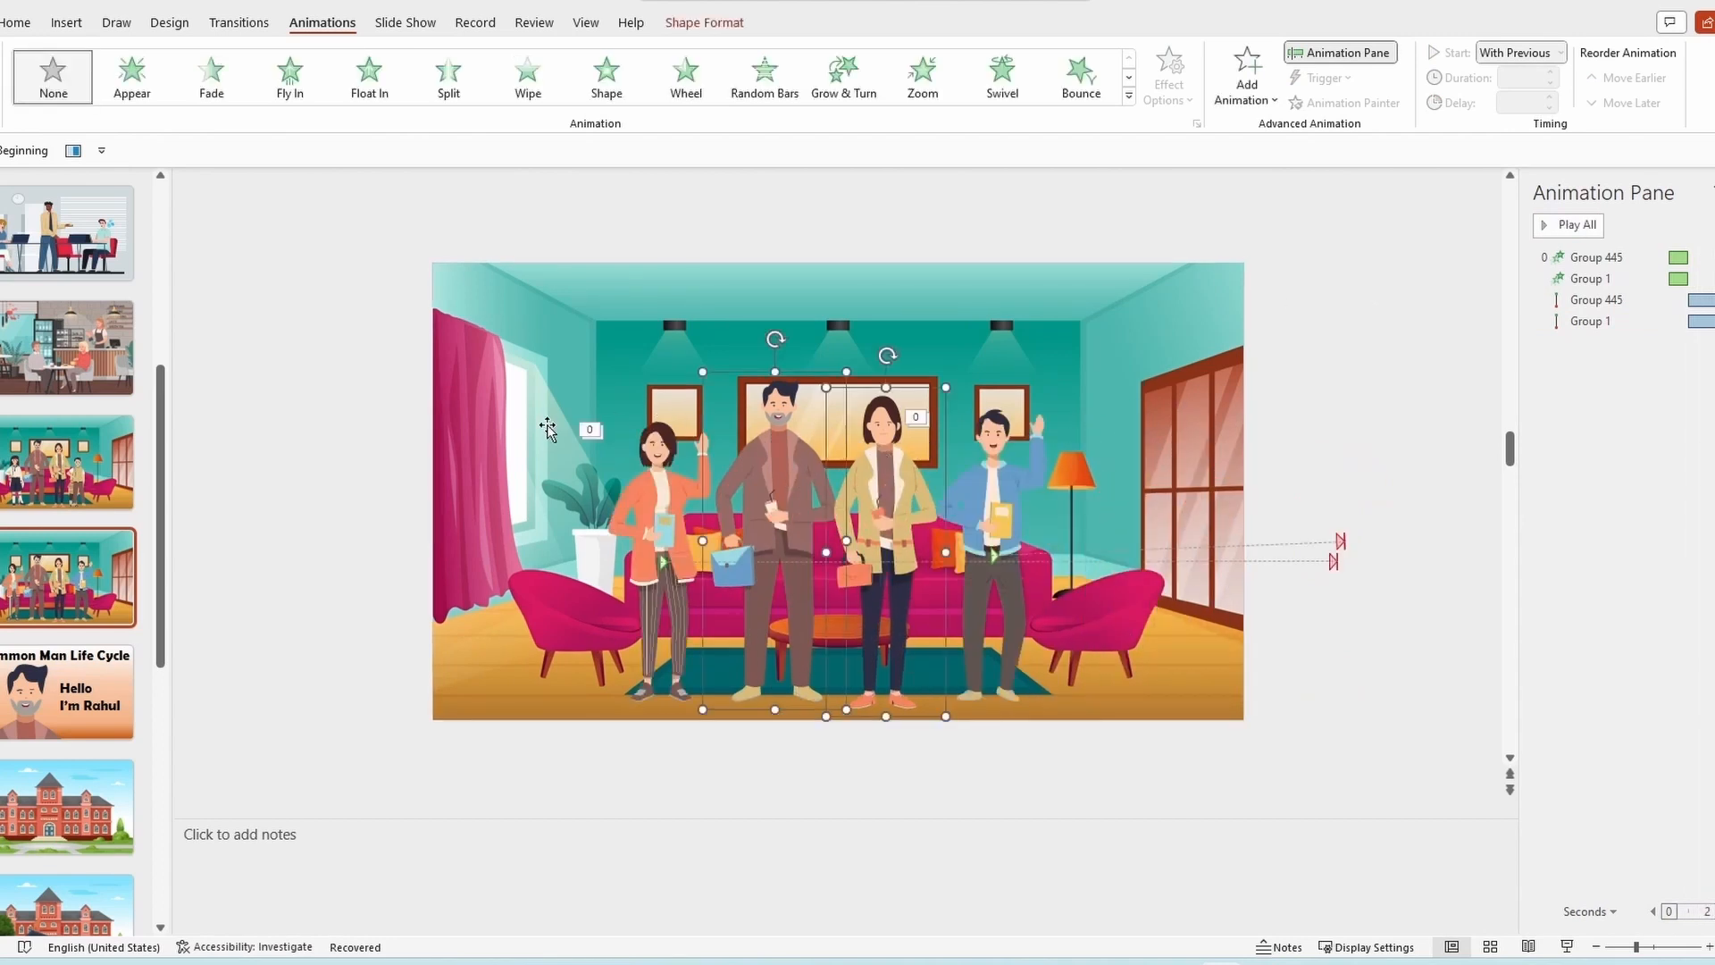
pyautogui.click(1129, 80)
pyautogui.click(334, 402)
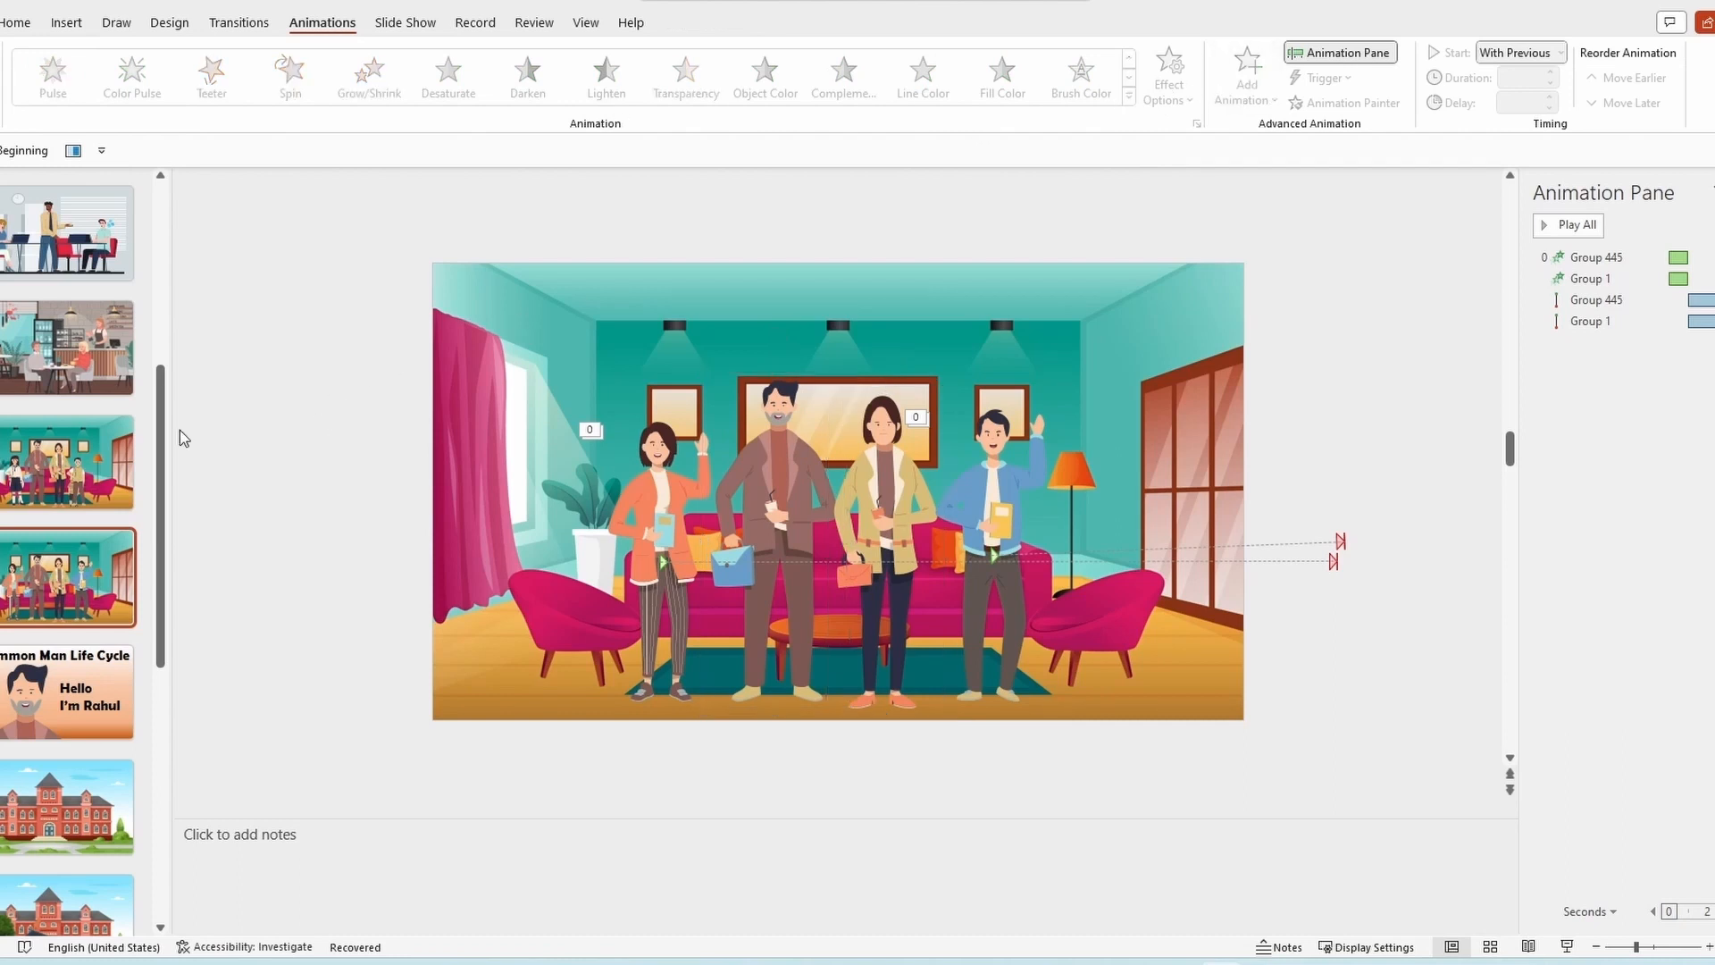
# - Copy the old man with the cane from slide 2 to slide 8, enlarge him and place him over the bearded man
pyautogui.scroll(5, 107, 402)
pyautogui.click(89, 353)
pyautogui.click(1111, 440)
pyautogui.scroll(-5, 94, 625)
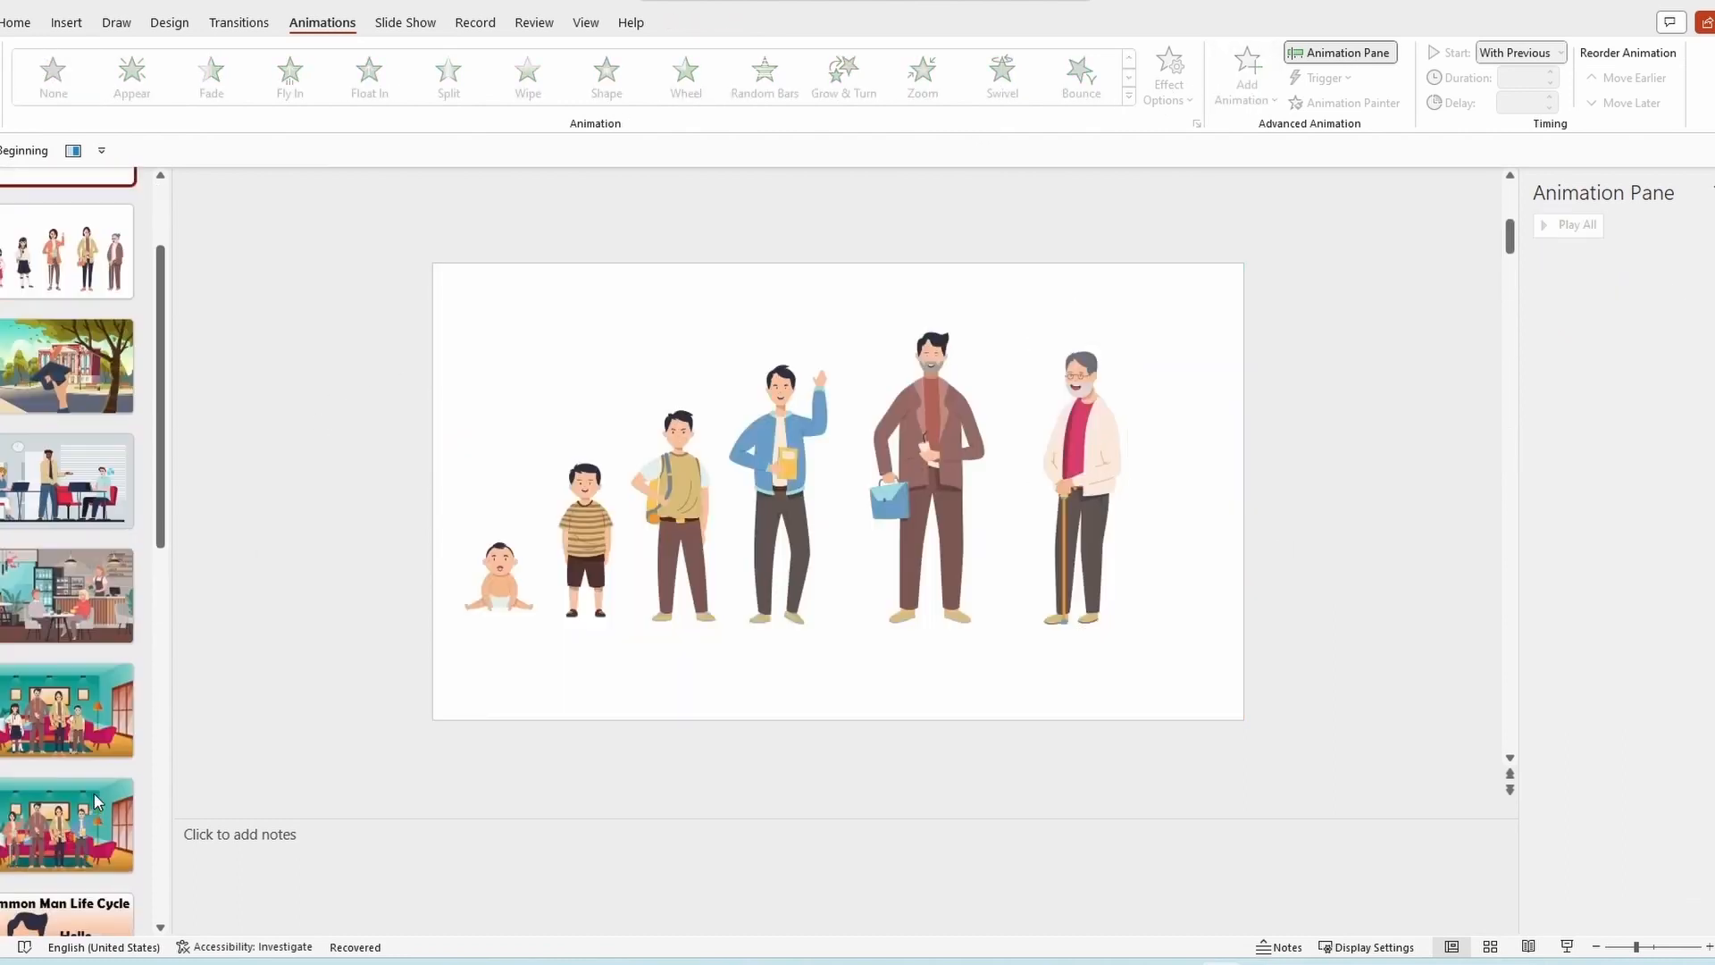
pyautogui.click(90, 763)
pyautogui.hotkey('ctrl', 'v')
pyautogui.moveTo(959, 506); pyautogui.dragTo(636, 528)
pyautogui.moveTo(732, 428); pyautogui.dragTo(737, 436)
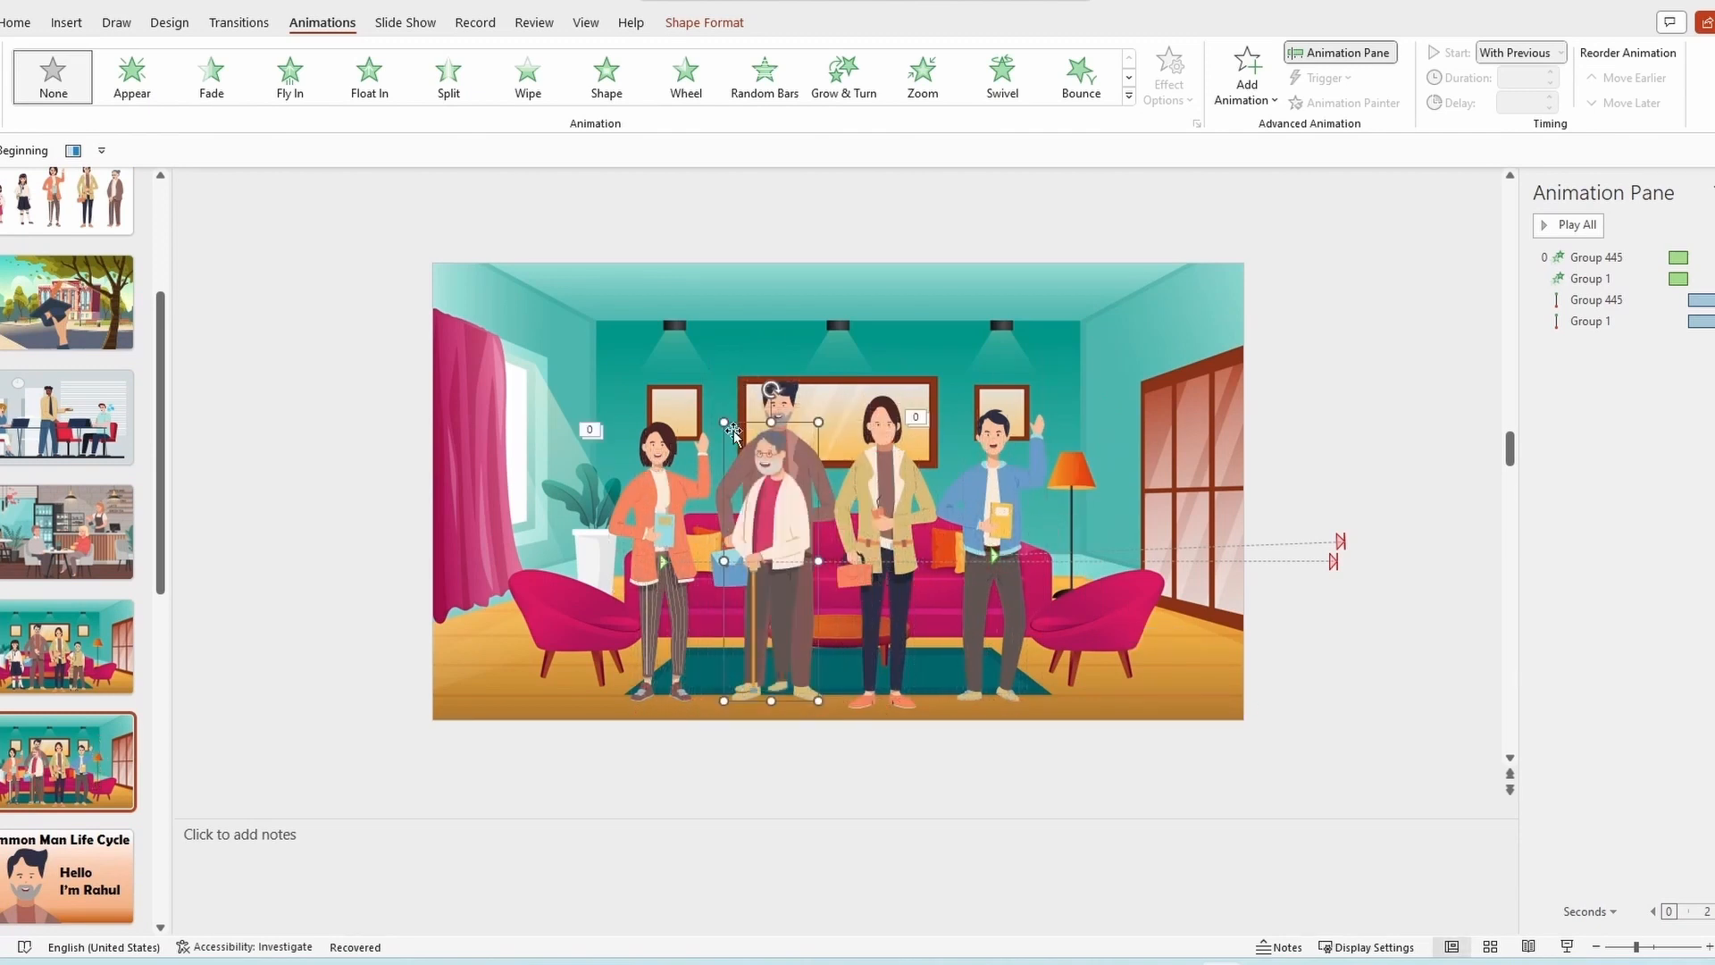
pyautogui.moveTo(767, 495); pyautogui.dragTo(774, 502)
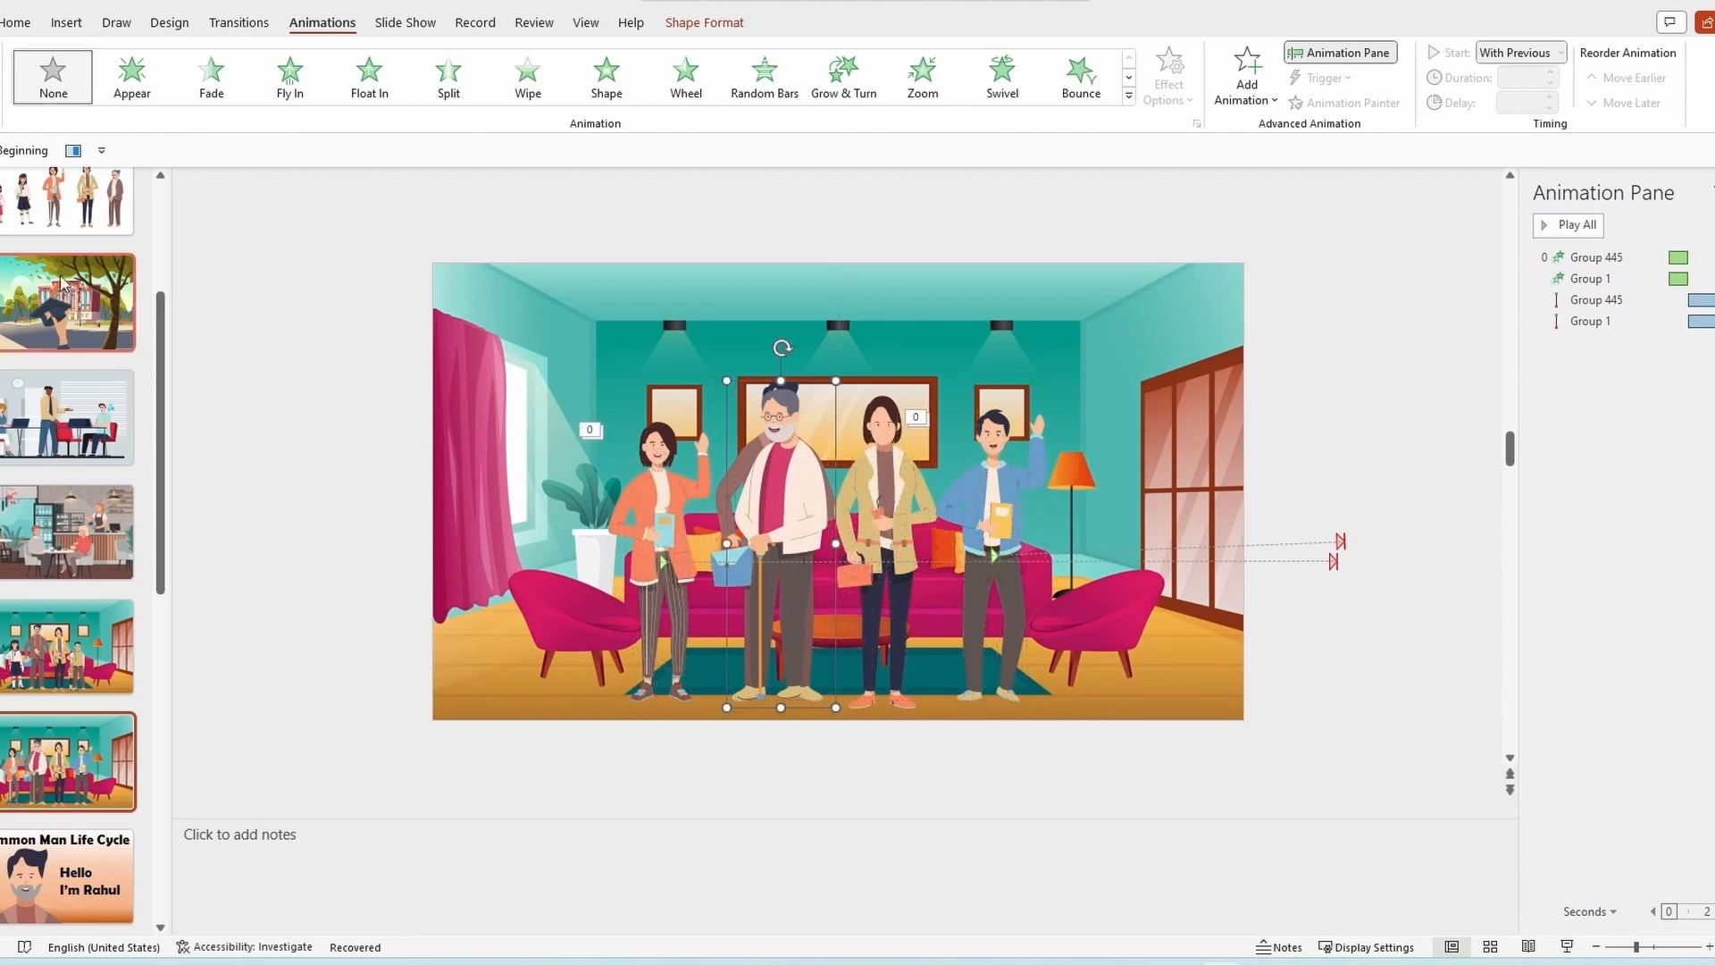
# - Copy the old woman with the cane from slide 3 to slide 8, enlarge her and place her over the middle-aged woman
pyautogui.click(62, 213)
pyautogui.click(1148, 550)
pyautogui.click(70, 713)
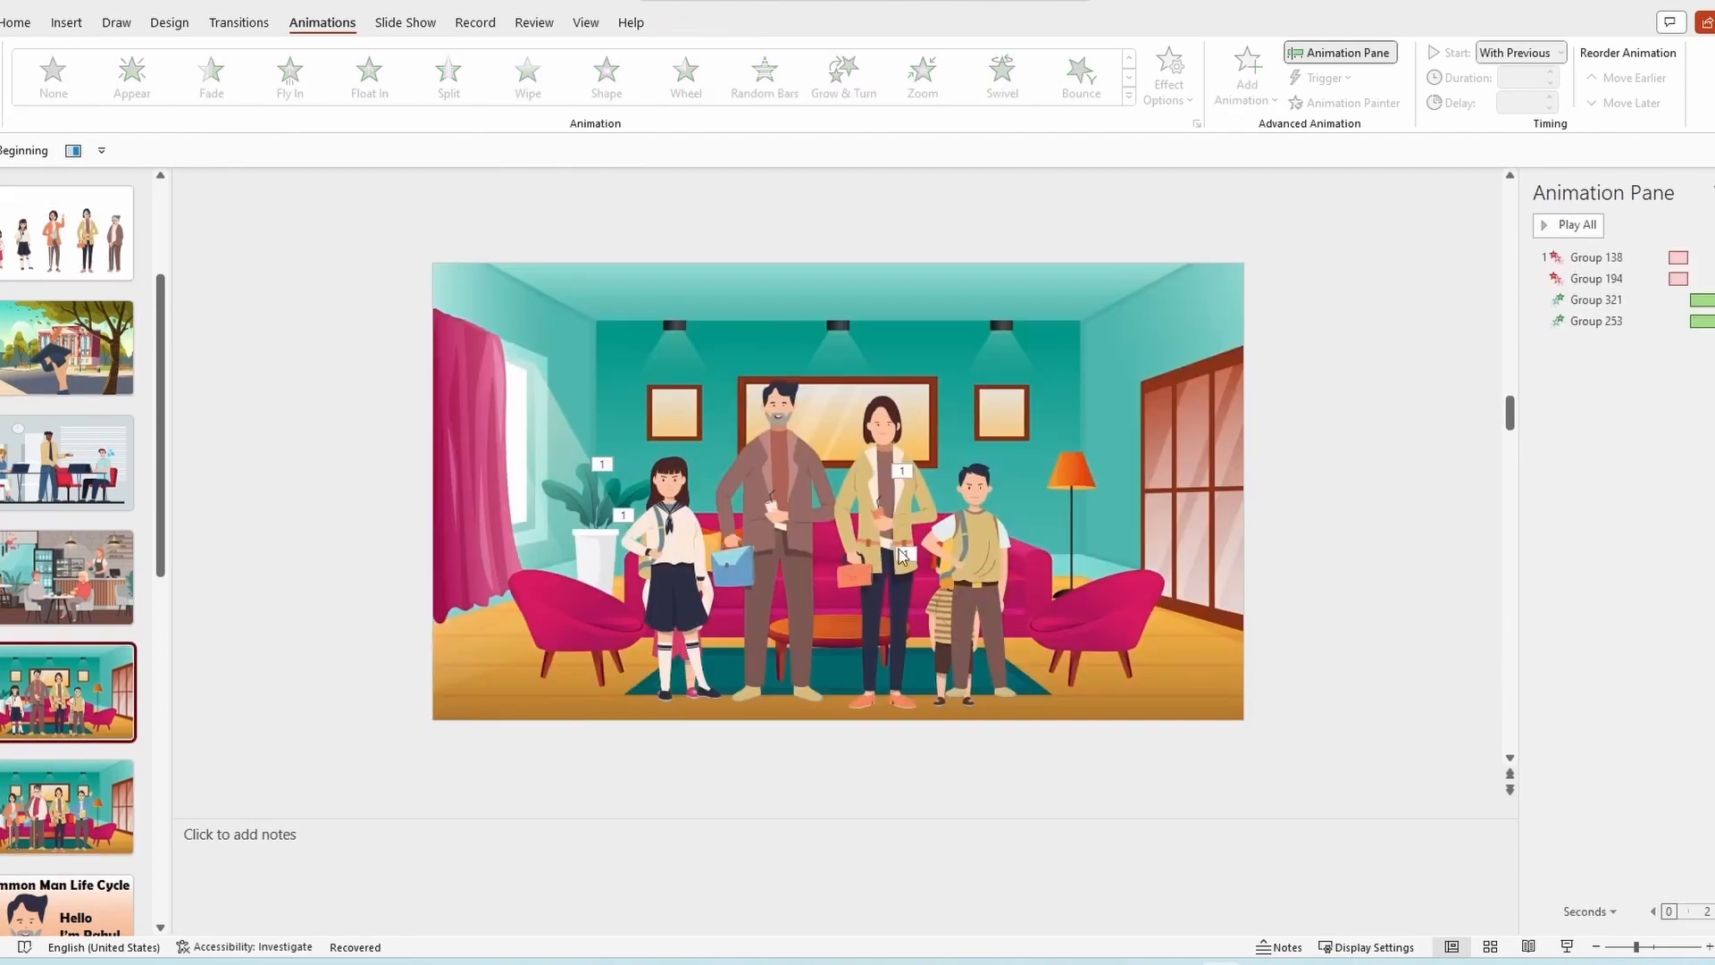
pyautogui.click(70, 806)
pyautogui.click(872, 520)
pyautogui.hotkey('ctrl', 'v')
pyautogui.moveTo(1140, 519); pyautogui.dragTo(875, 539)
pyautogui.moveTo(844, 411); pyautogui.dragTo(833, 386)
pyautogui.moveTo(893, 520); pyautogui.dragTo(875, 531)
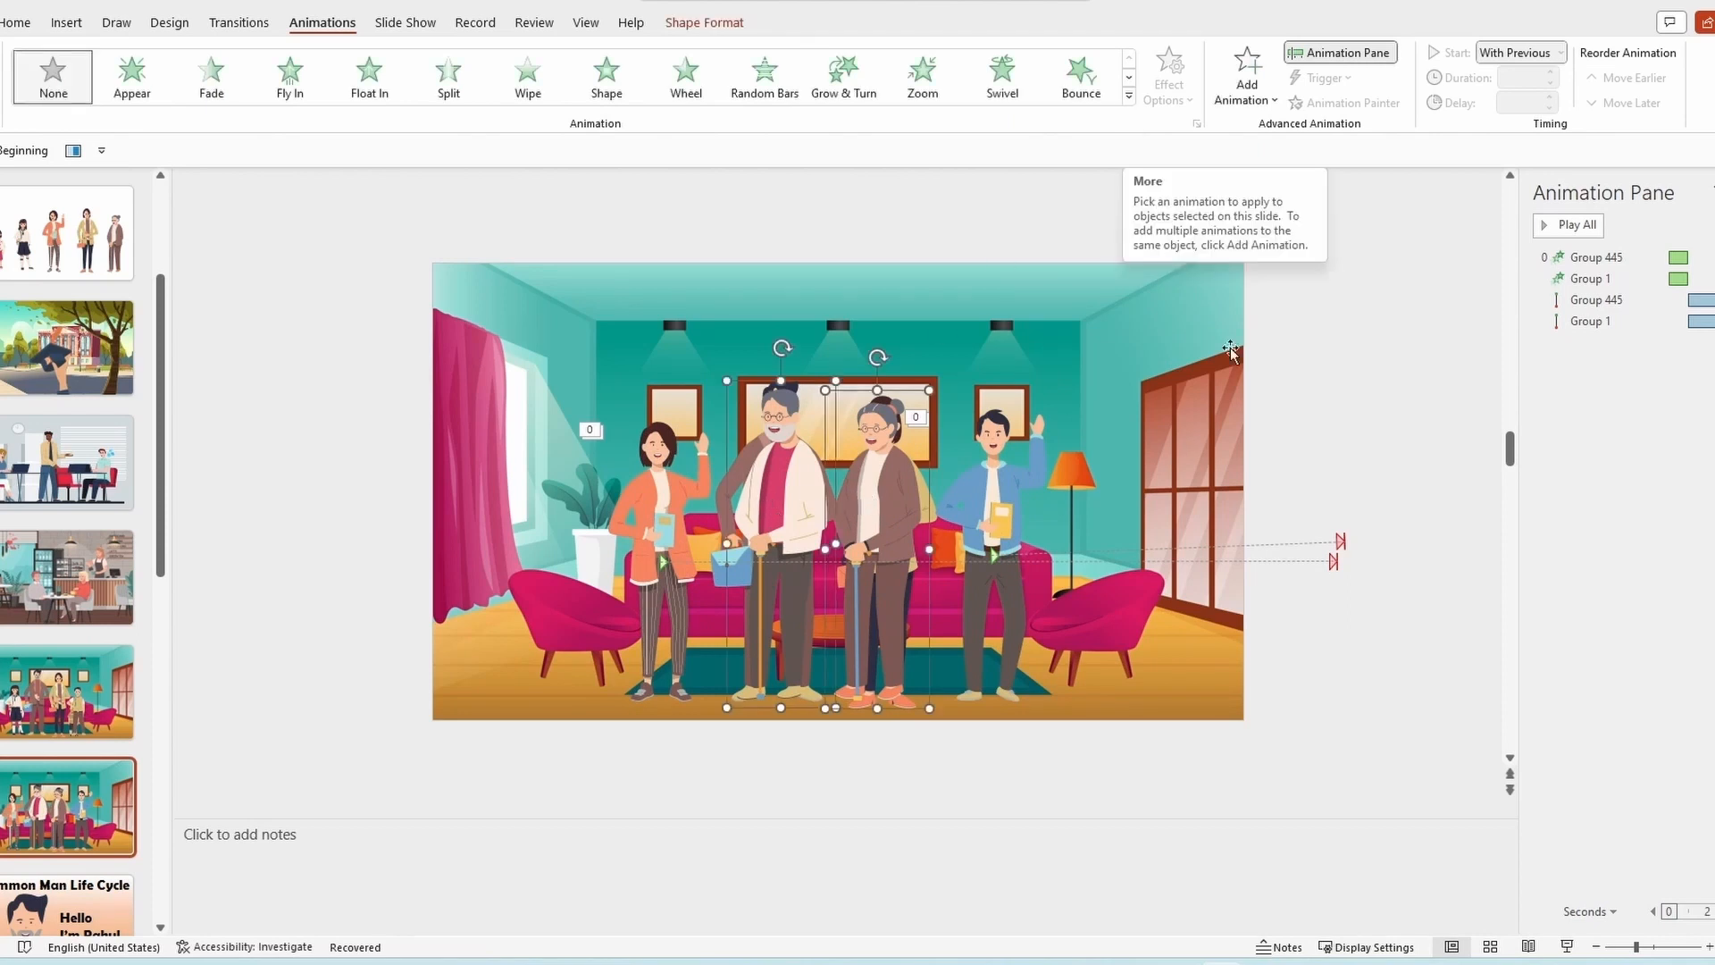
# - Apply the Wipe exit effect to the bearded man and the middle-aged woman standing behind the old couple
pyautogui.click(928, 516)
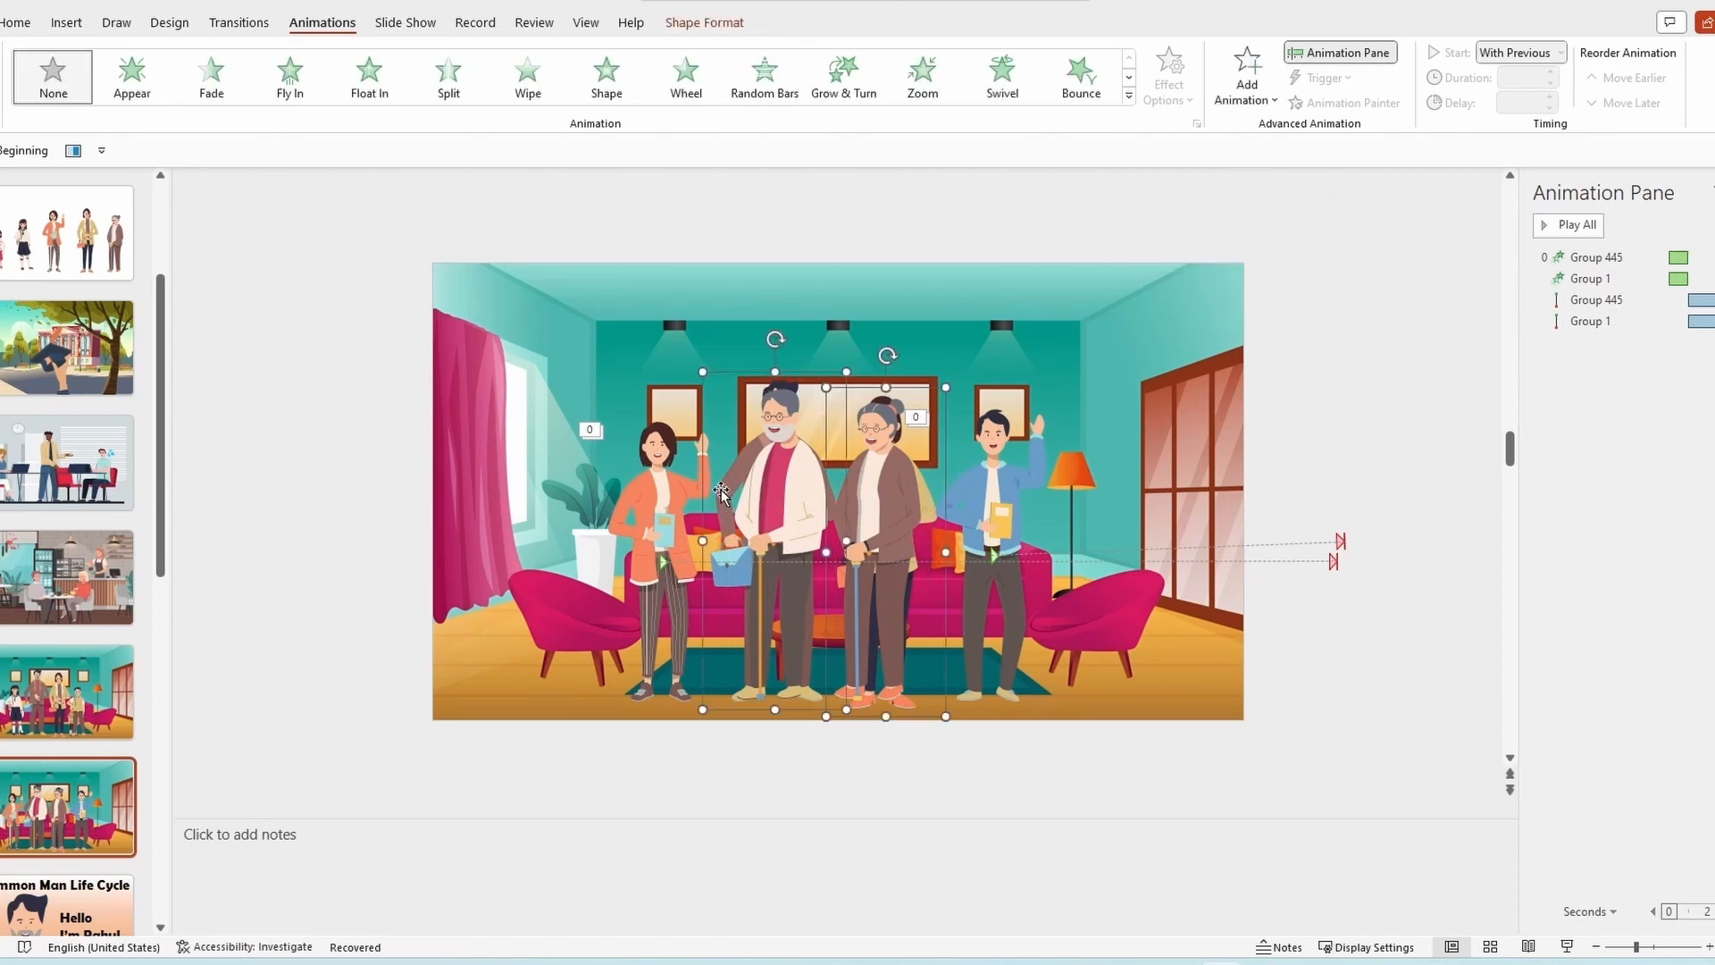
pyautogui.click(1130, 79)
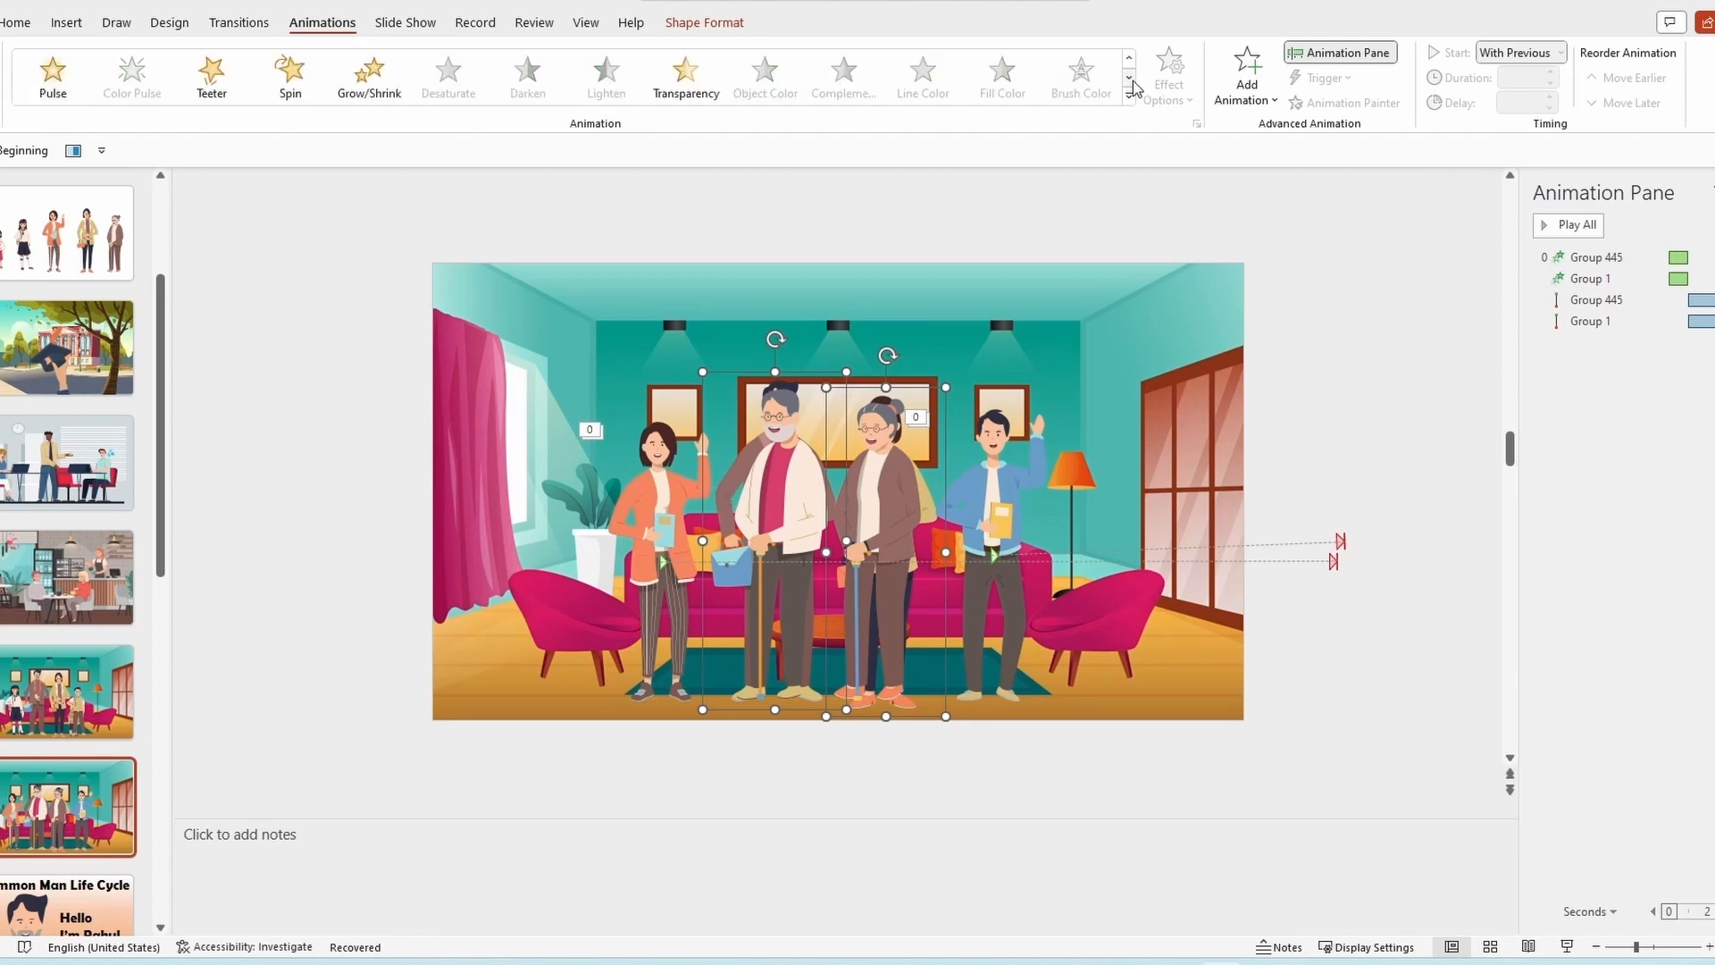
pyautogui.click(1130, 79)
pyautogui.click(843, 79)
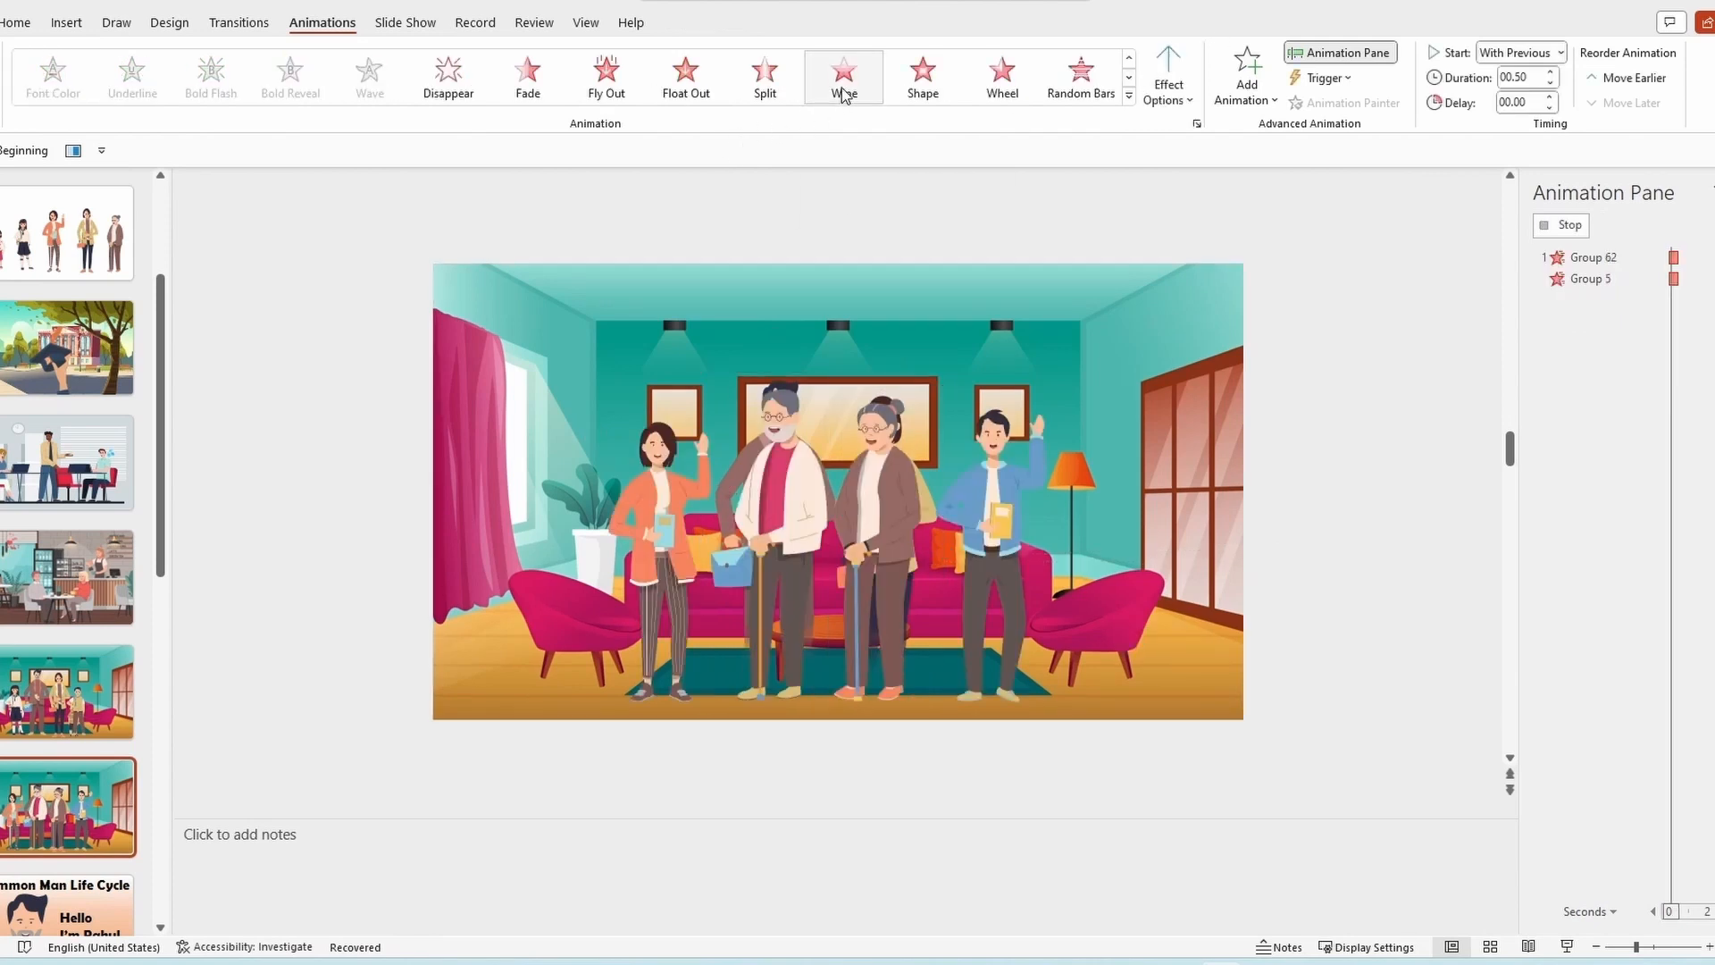
pyautogui.click(885, 472)
pyautogui.keyDown('shift'); pyautogui.click(762, 475); pyautogui.keyUp('shift')
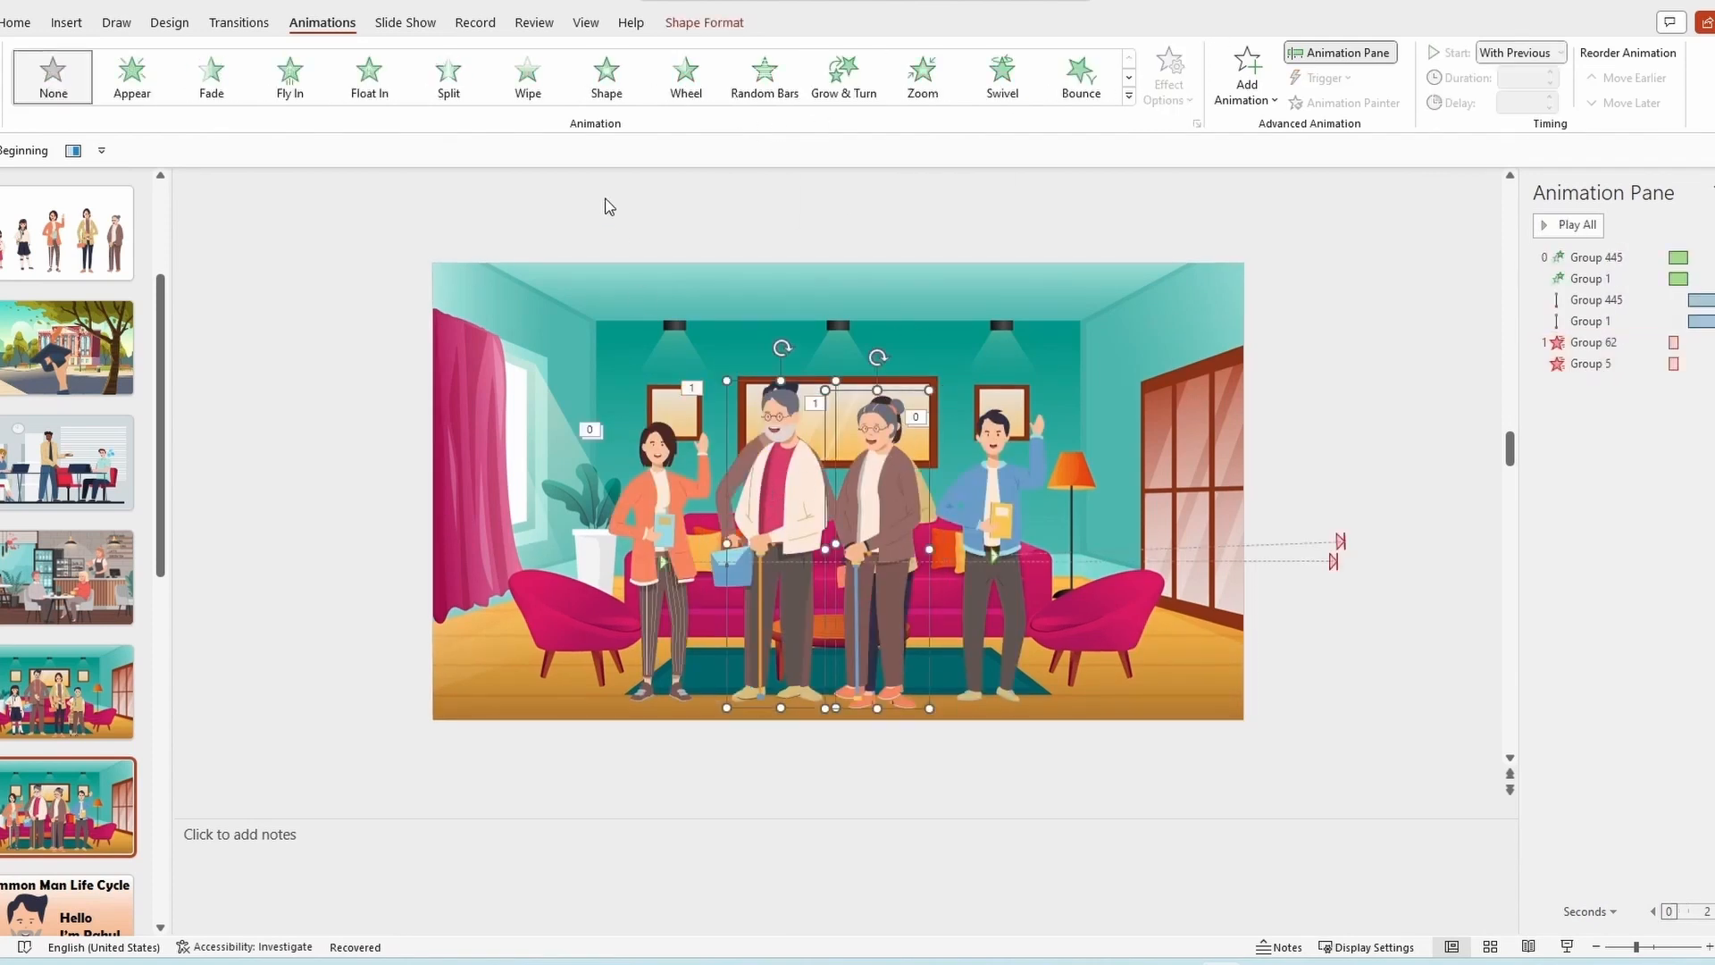
# - Set the Wipe exit effects of Group 62 and Group 5 to start With Previous
pyautogui.click(1676, 349)
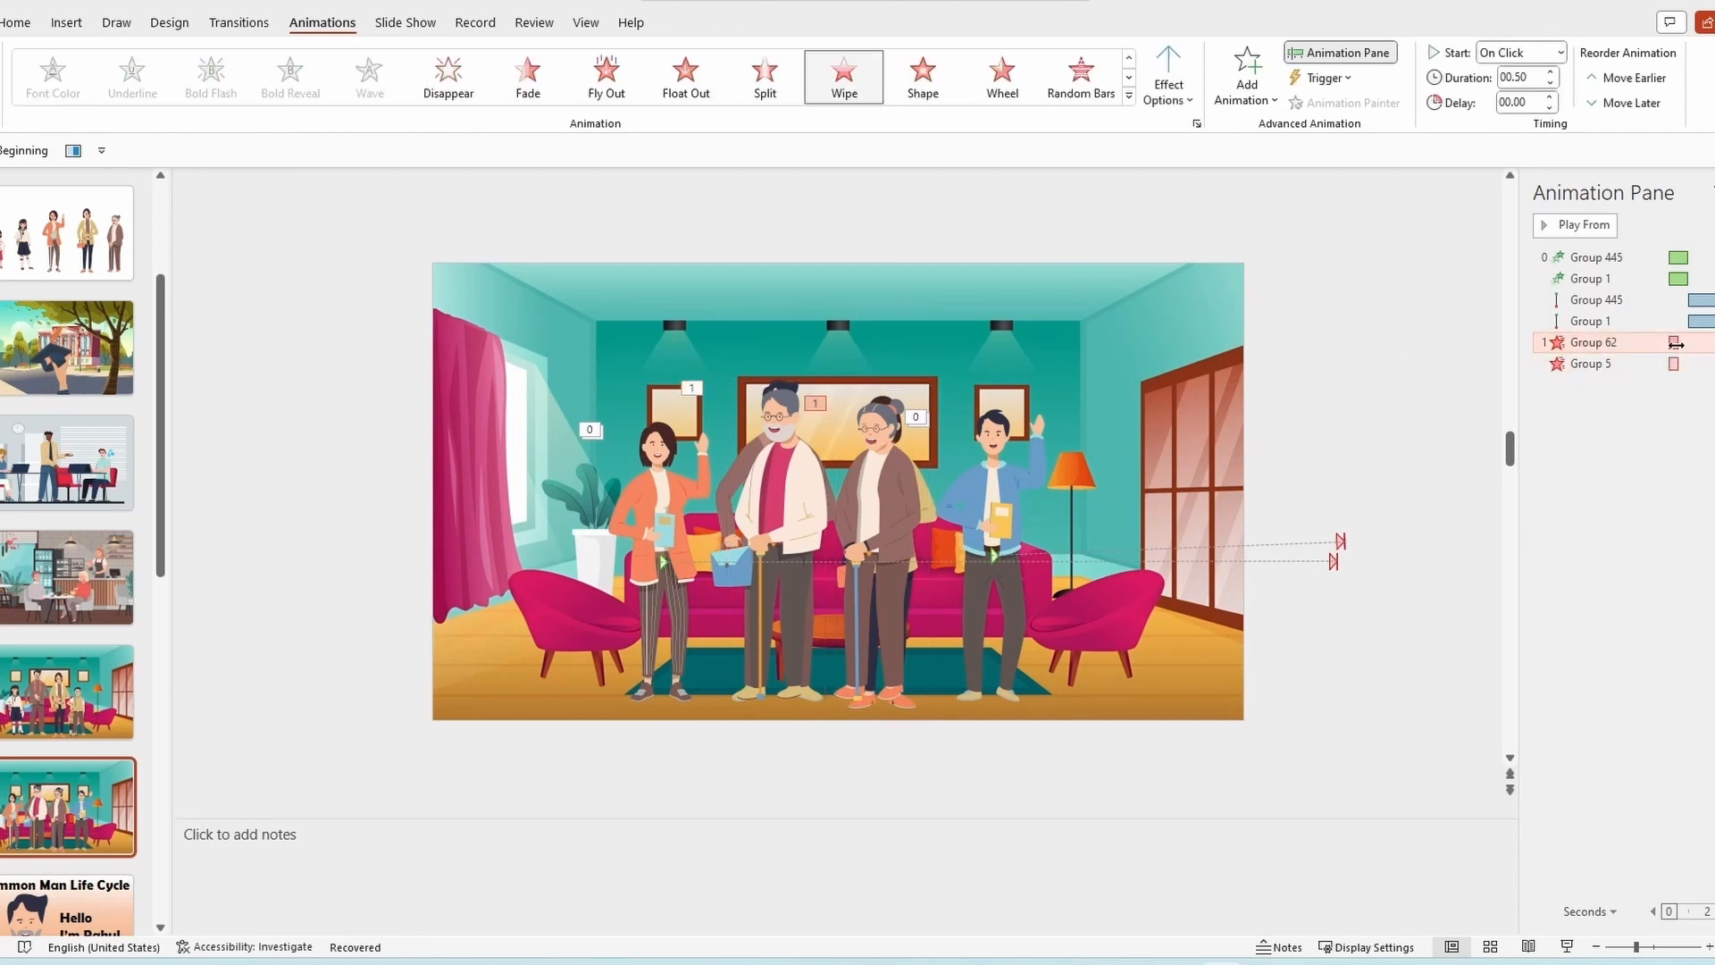
pyautogui.click(1670, 345)
pyautogui.moveTo(1673, 343)
pyautogui.mouseDown()
pyautogui.moveTo(1714, 343)
pyautogui.moveTo(1668, 346)
pyautogui.mouseUp()
pyautogui.click(1705, 416)
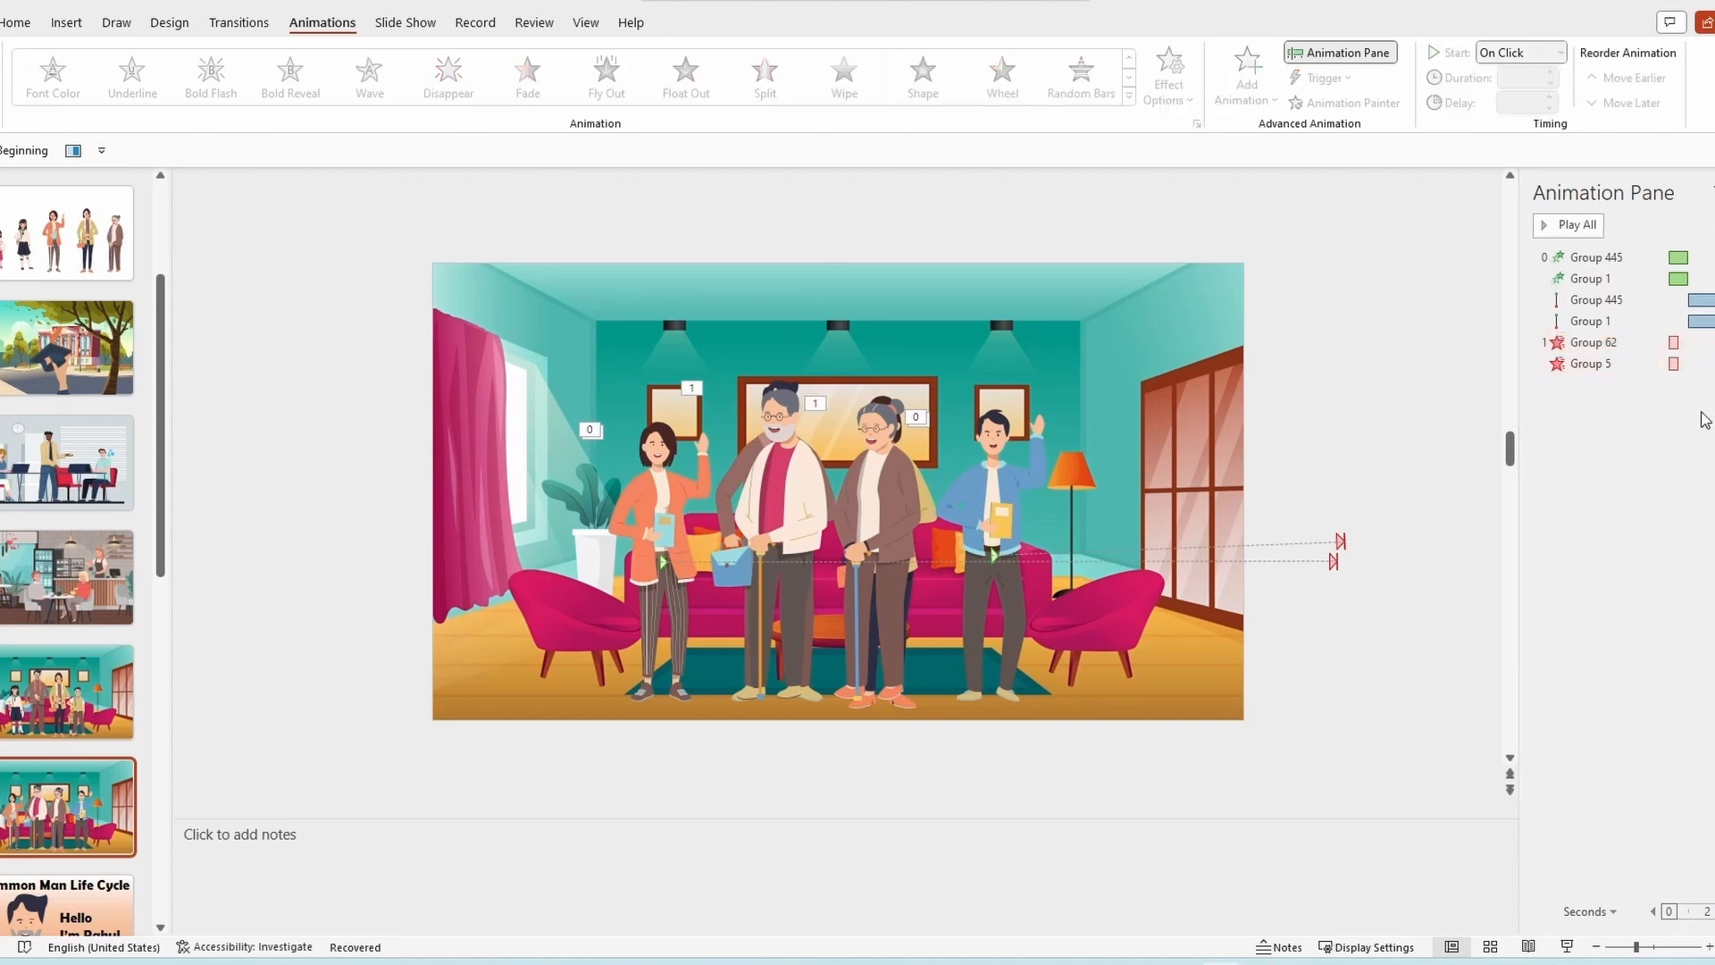
pyautogui.click(1618, 344)
pyautogui.keyDown('ctrl'); pyautogui.click(1599, 365); pyautogui.keyUp('ctrl')
pyautogui.rightClick(1591, 368)
pyautogui.click(1663, 408)
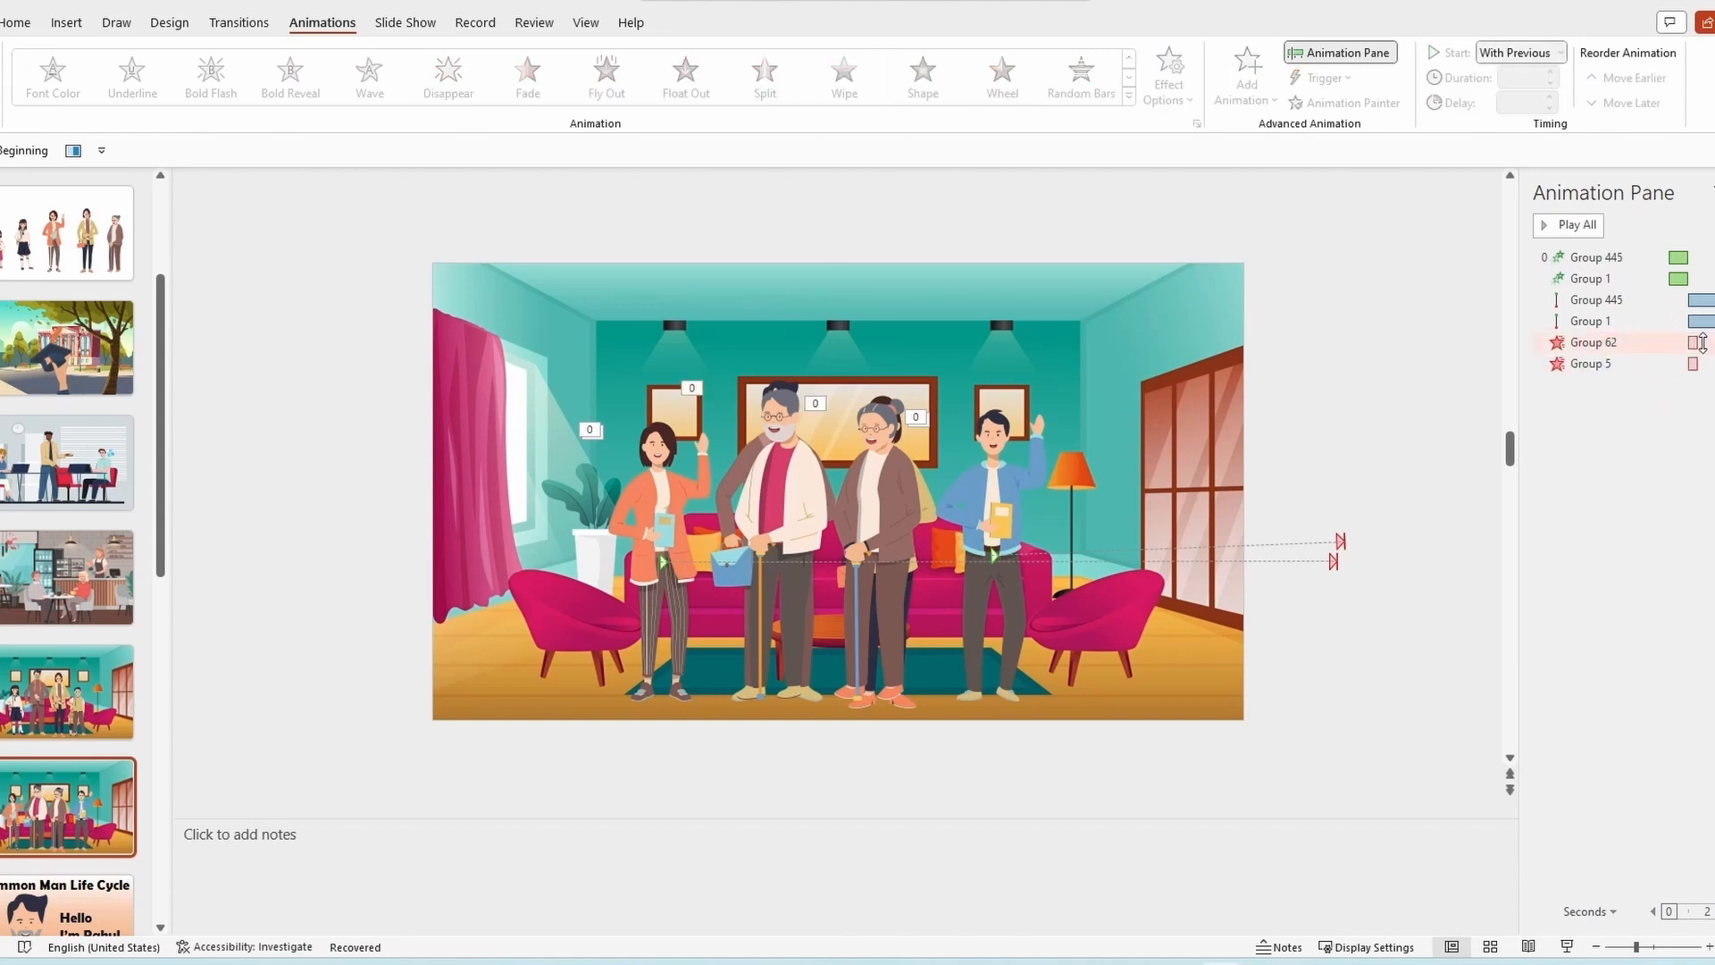
# - Delay the Wipe exits of Group 62 and Group 5 until Group 1's motion path has finished
pyautogui.moveTo(1674, 364); pyautogui.dragTo(1695, 364)
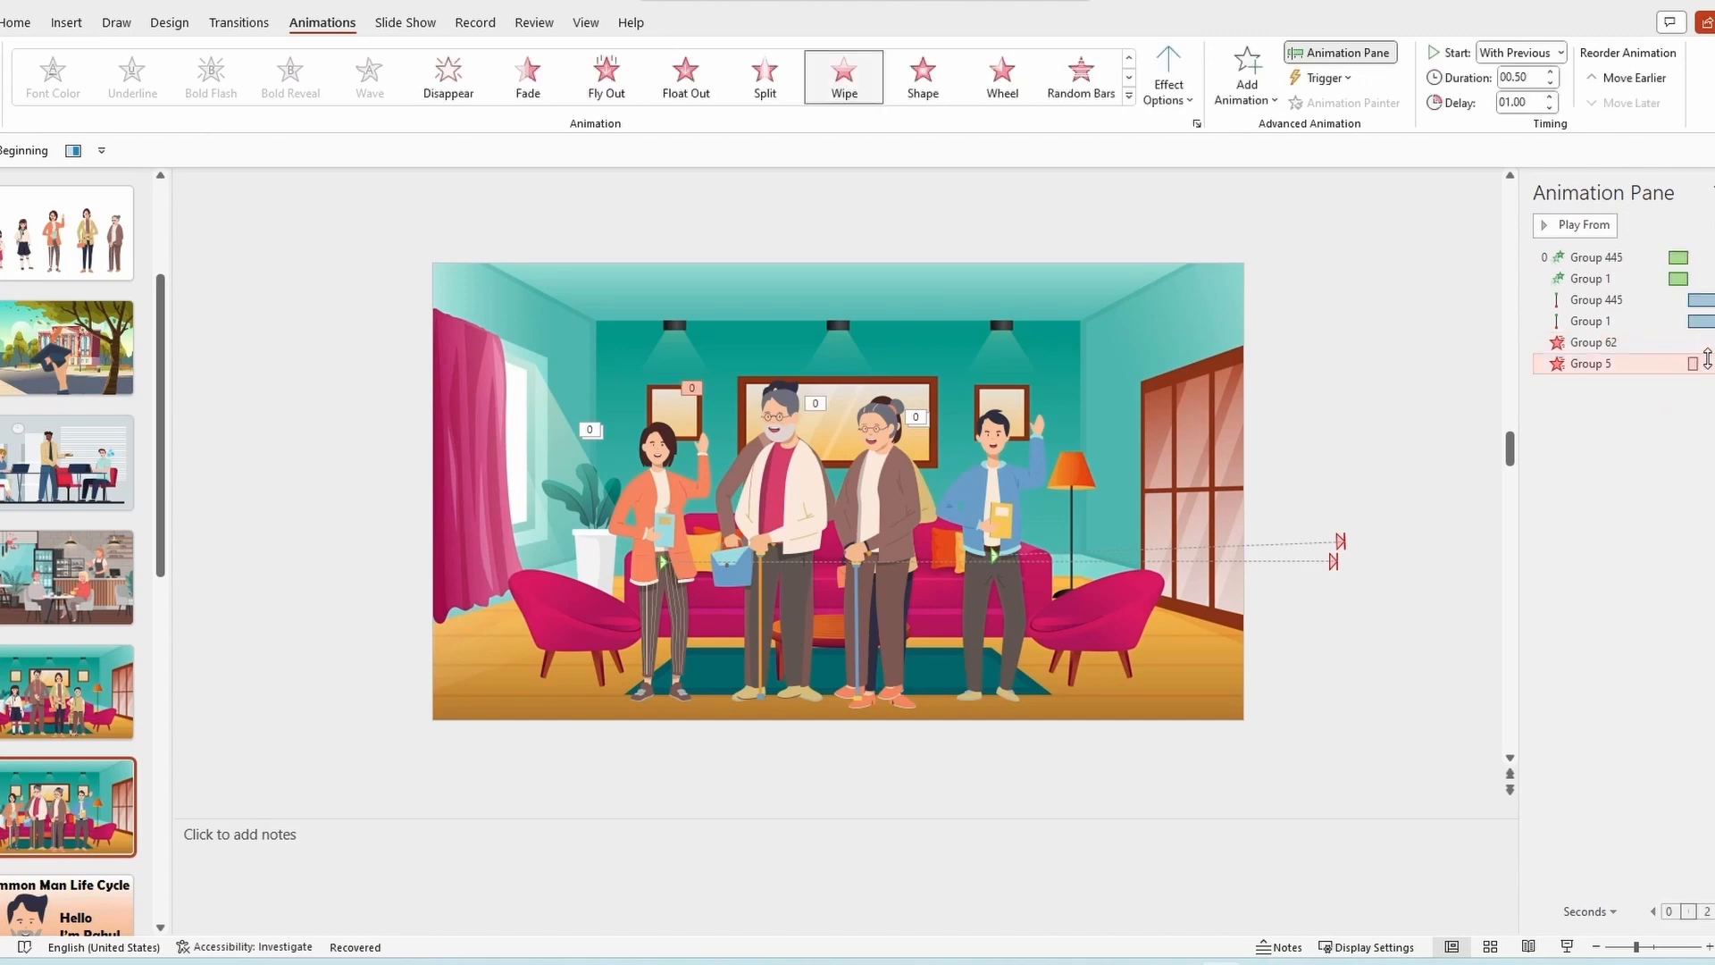
pyautogui.click(1704, 420)
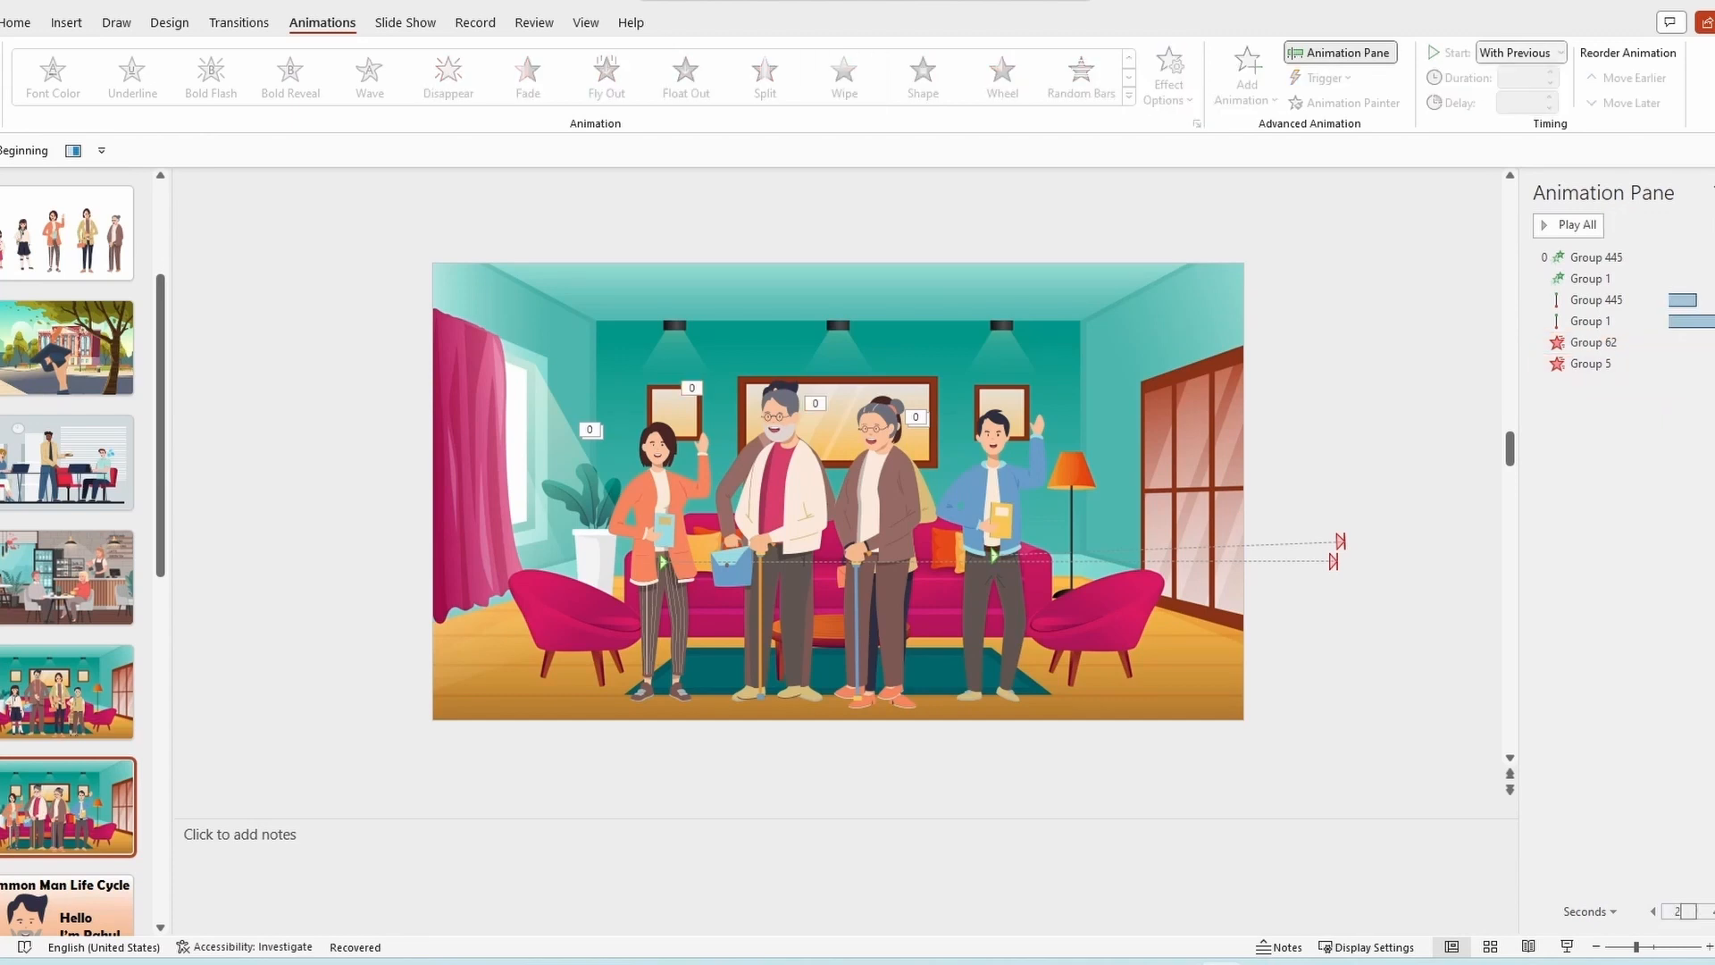
pyautogui.moveTo(1538, 540); pyautogui.dragTo(1450, 598)
# - Try Appear and Float In on the old man and old woman, and settle on the Random Bars entrance effect
pyautogui.click(779, 462)
pyautogui.keyDown('shift'); pyautogui.click(883, 491); pyautogui.keyUp('shift')
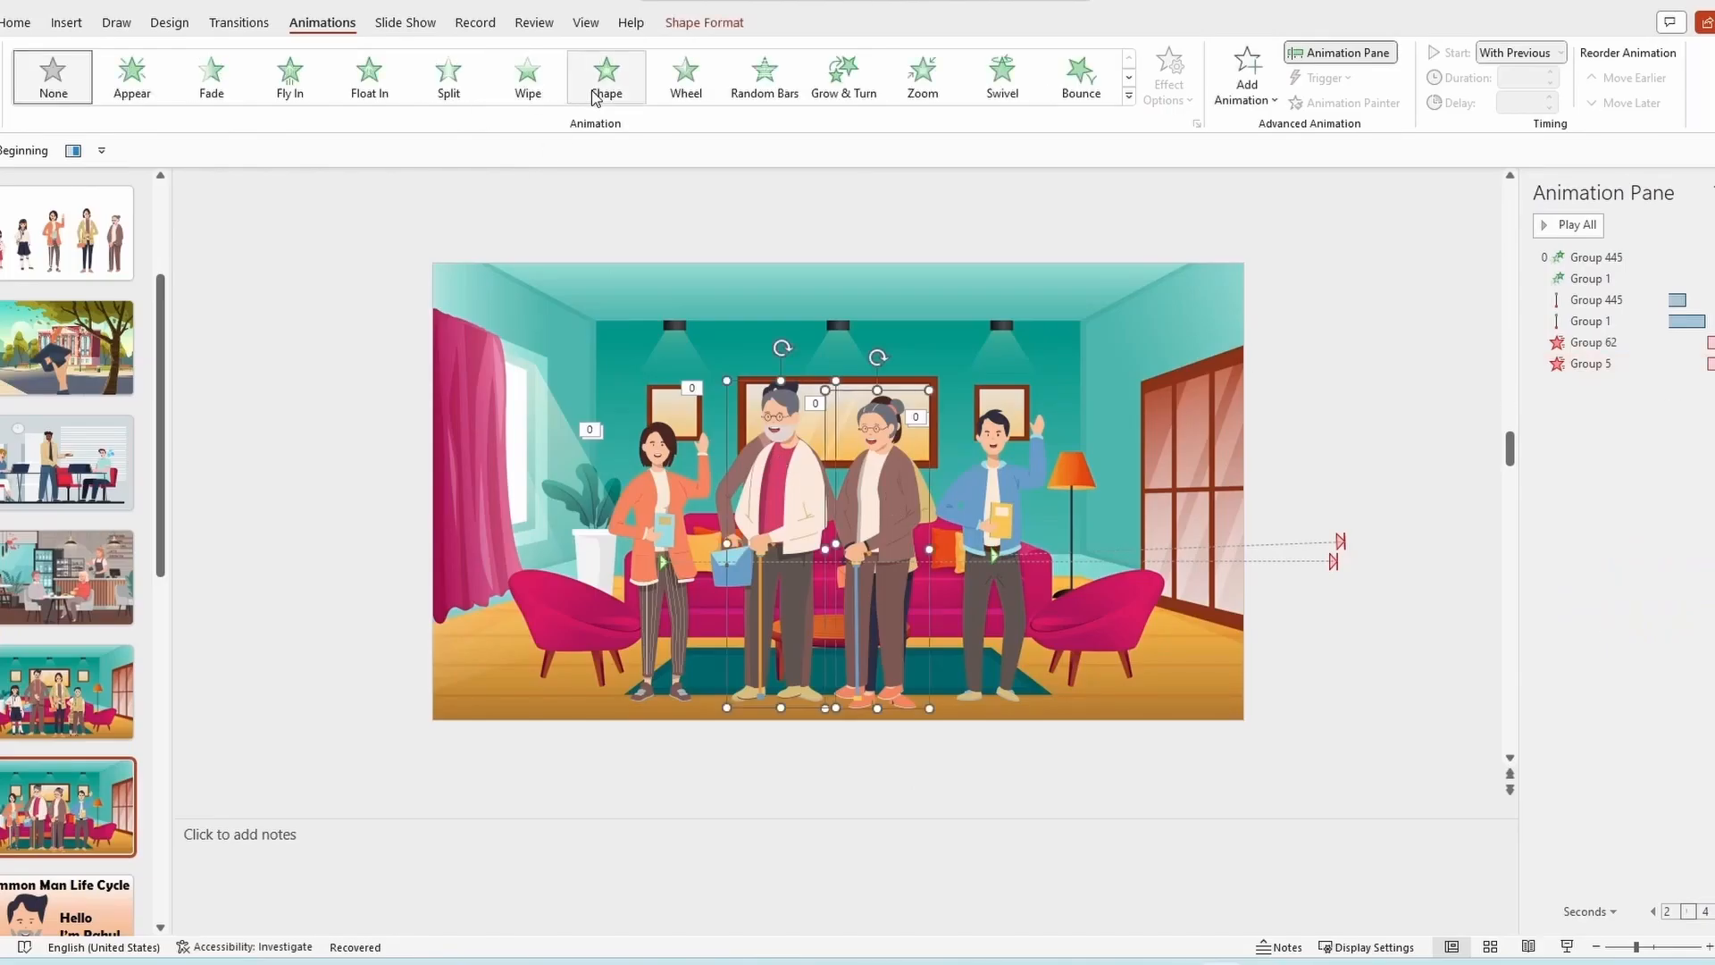
pyautogui.click(134, 81)
pyautogui.click(369, 77)
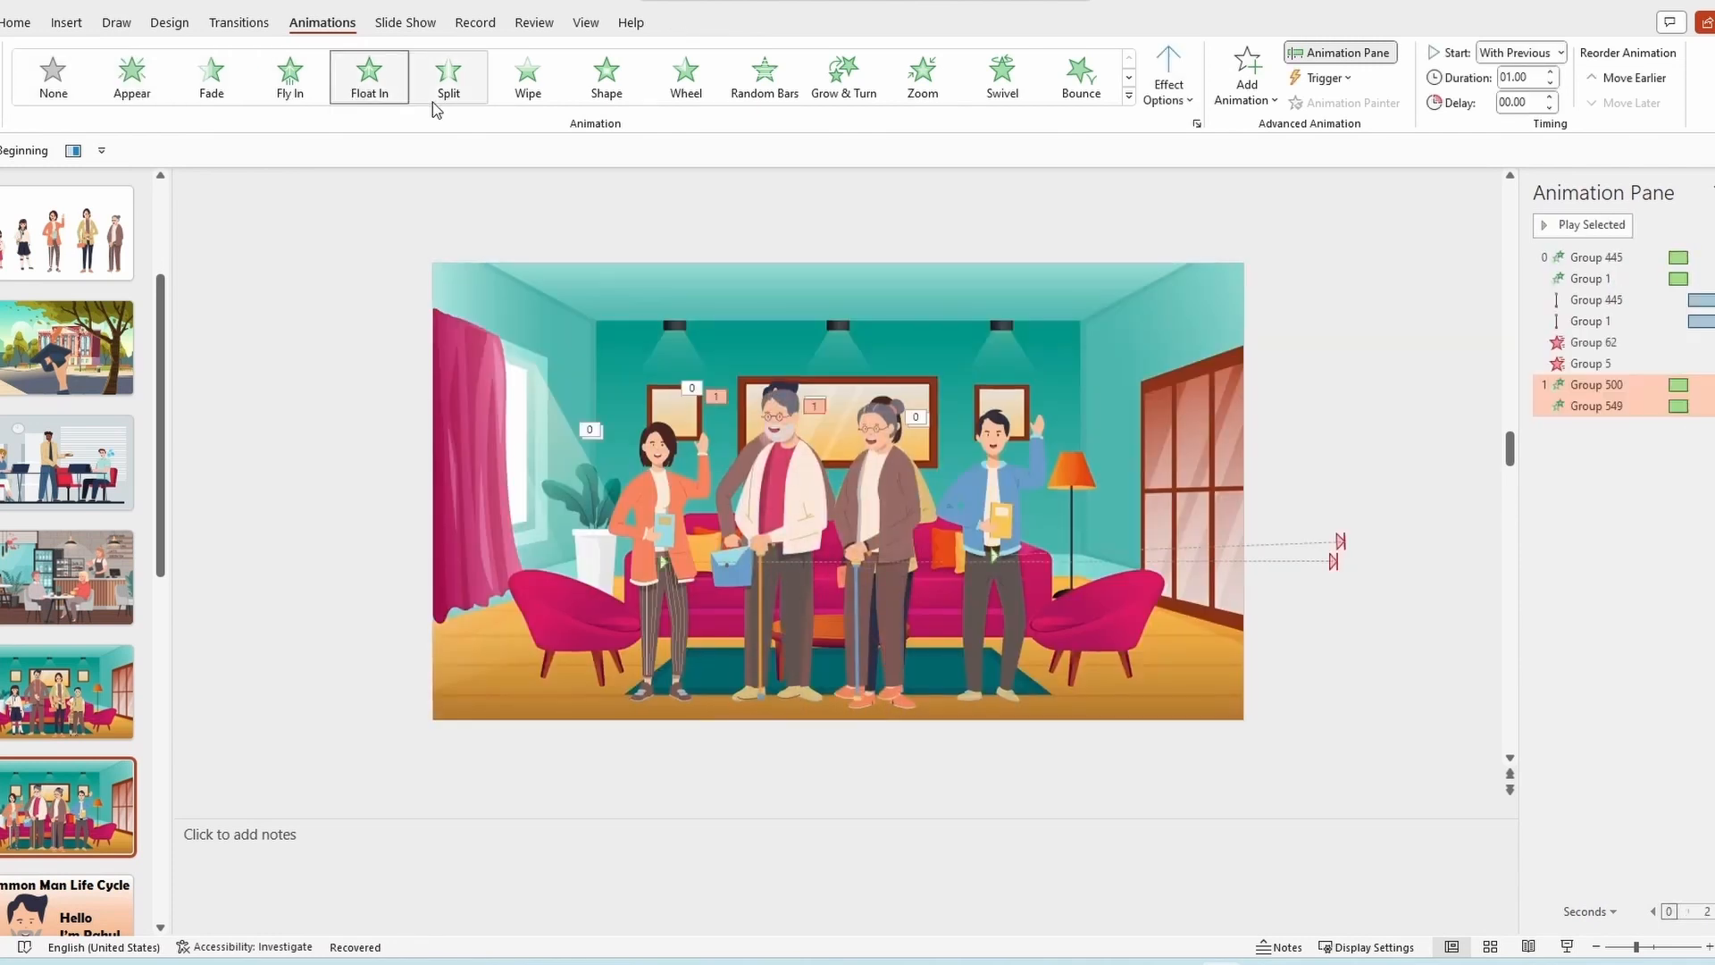
pyautogui.click(755, 89)
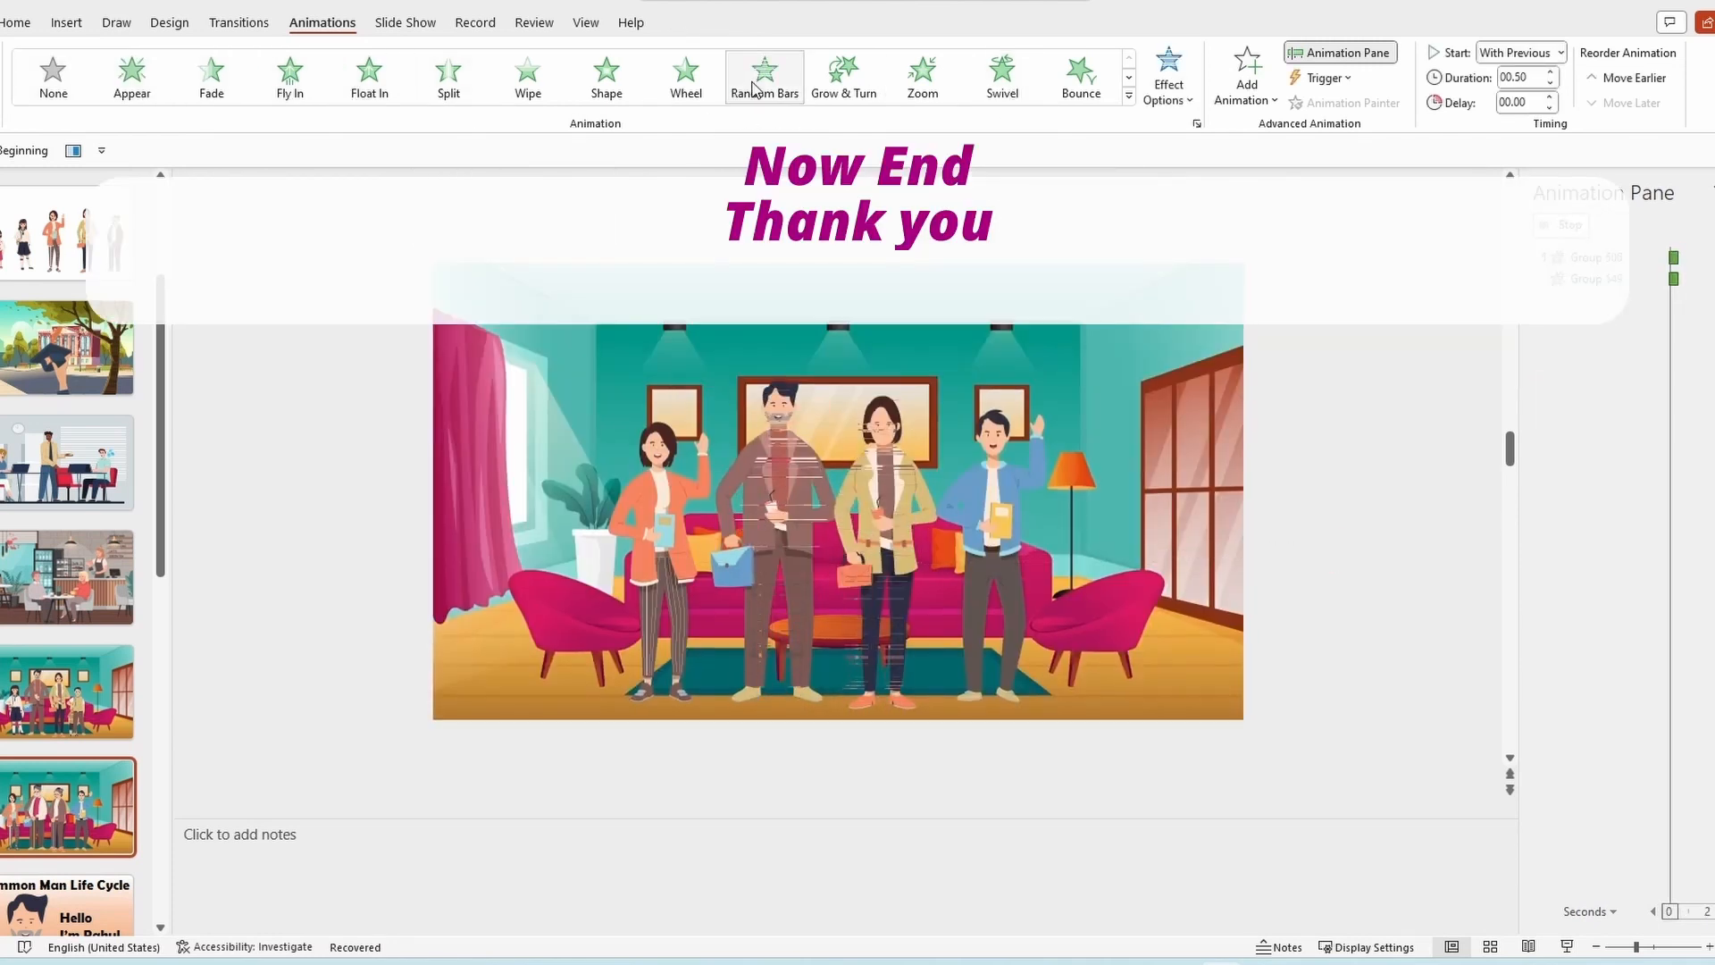